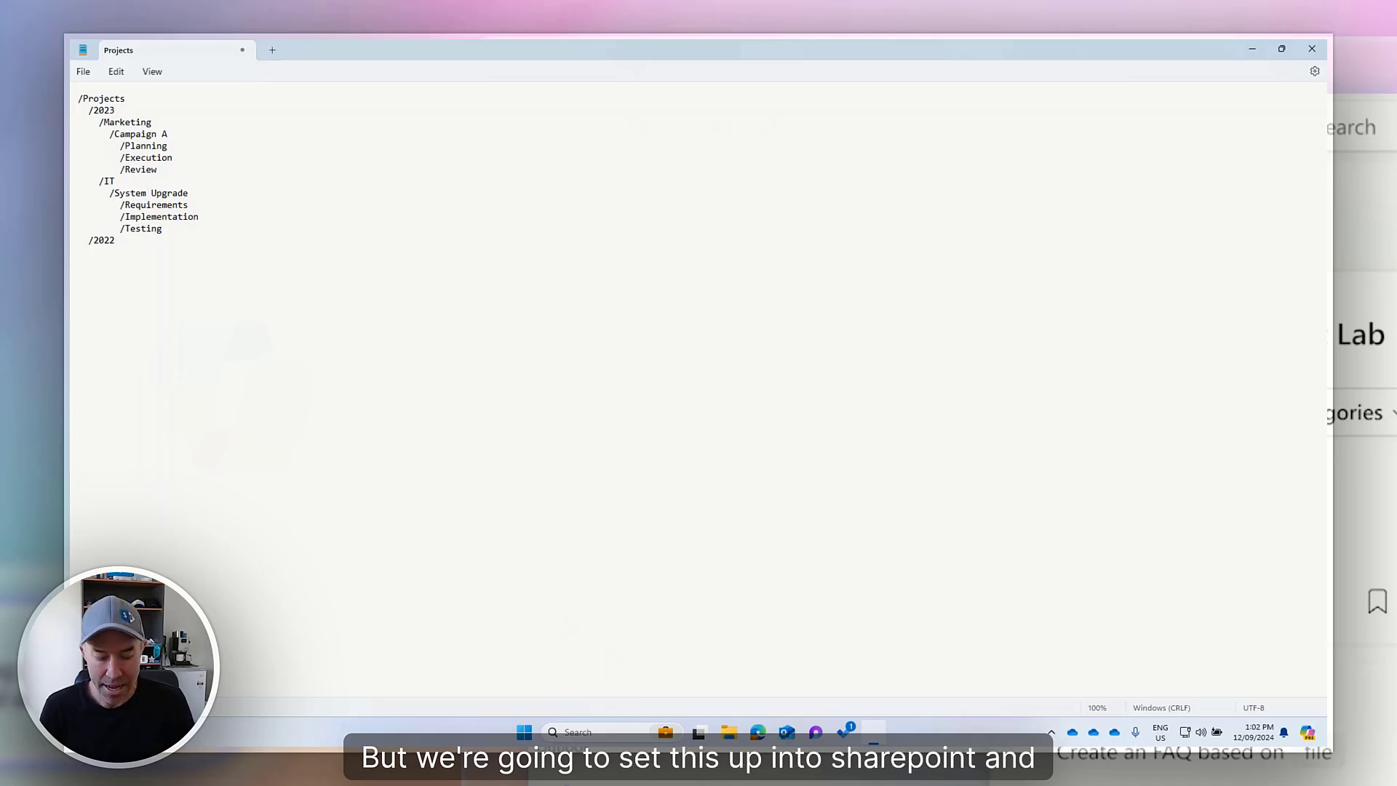
# - Switch to the Projects SharePoint site and activate the Document Sets site collection feature
pyautogui.press('ctrl+super+Left')
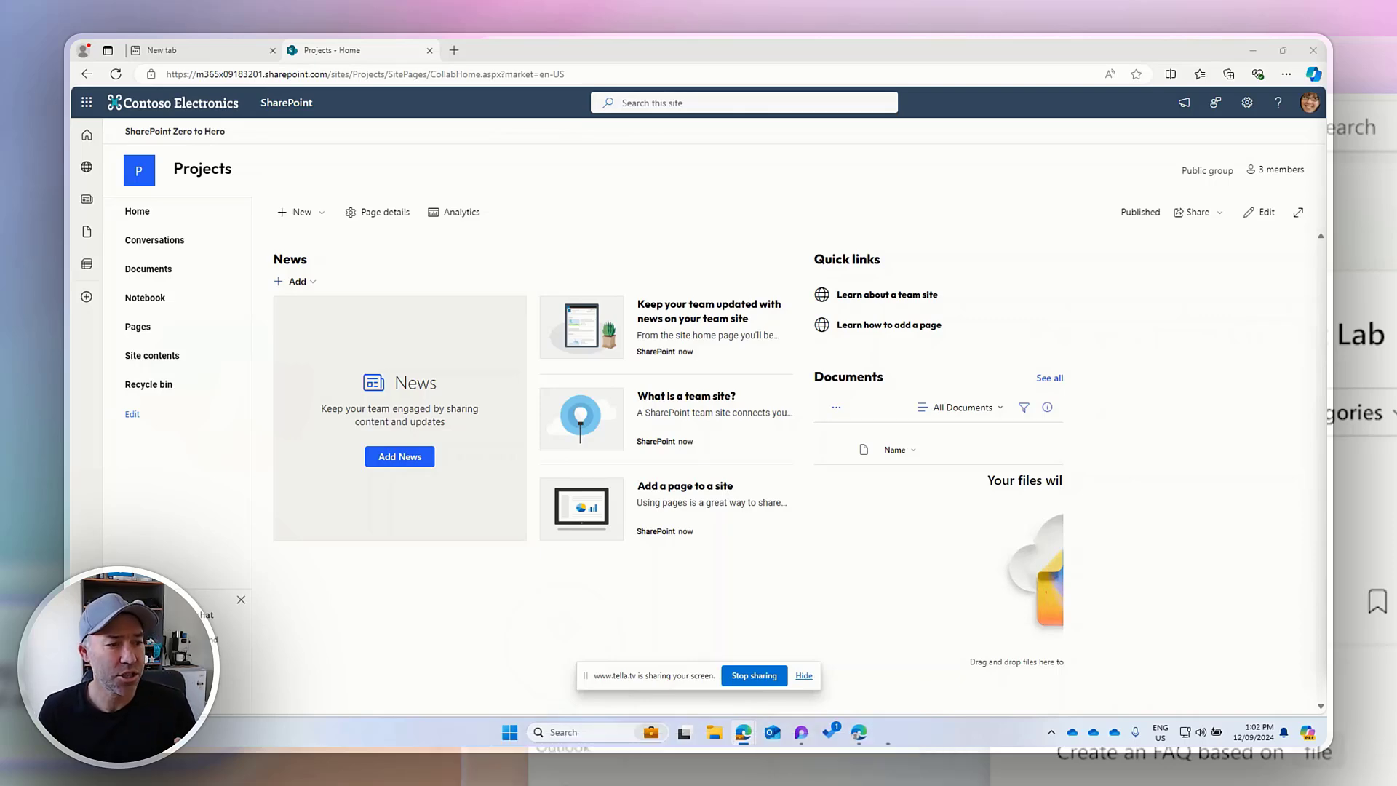
pyautogui.click(805, 676)
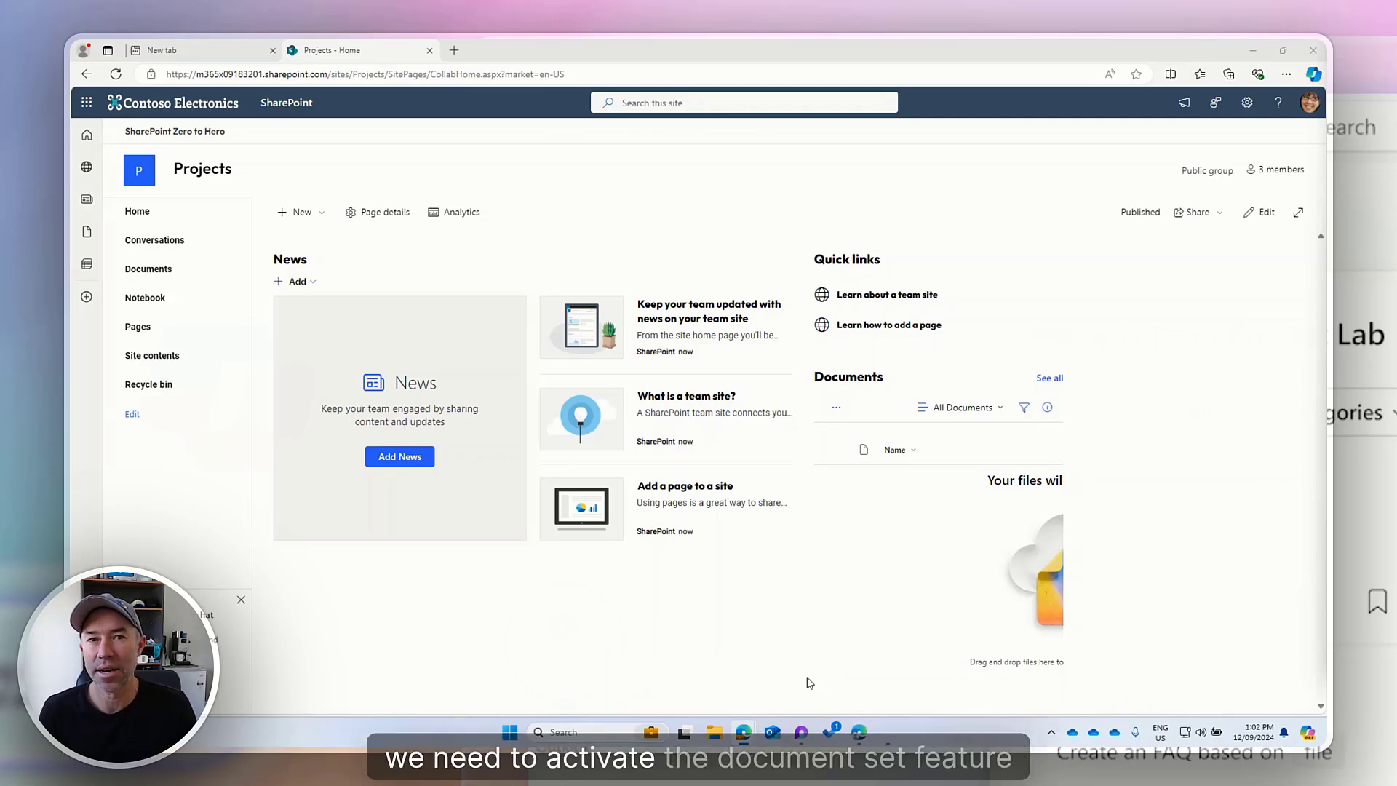
pyautogui.click(1247, 104)
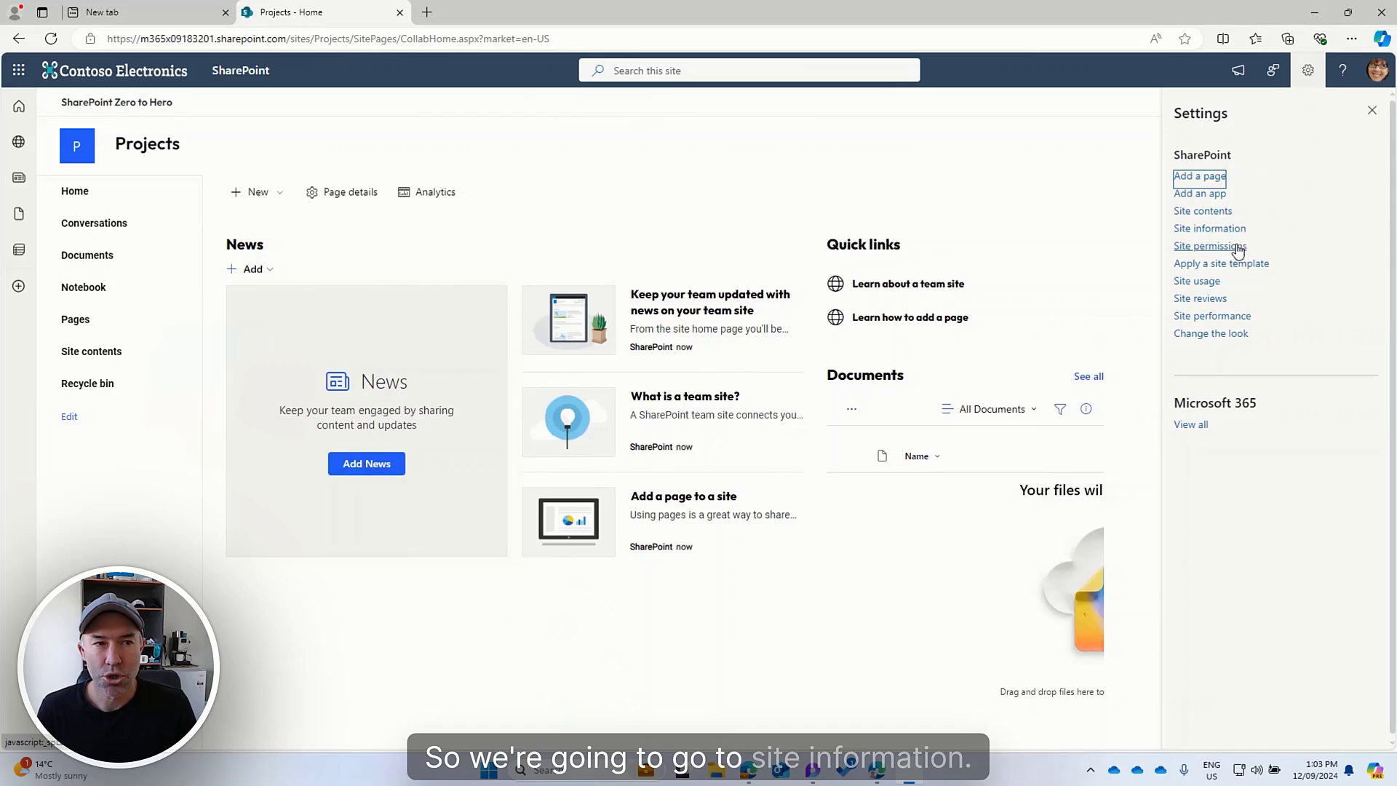
pyautogui.click(1222, 229)
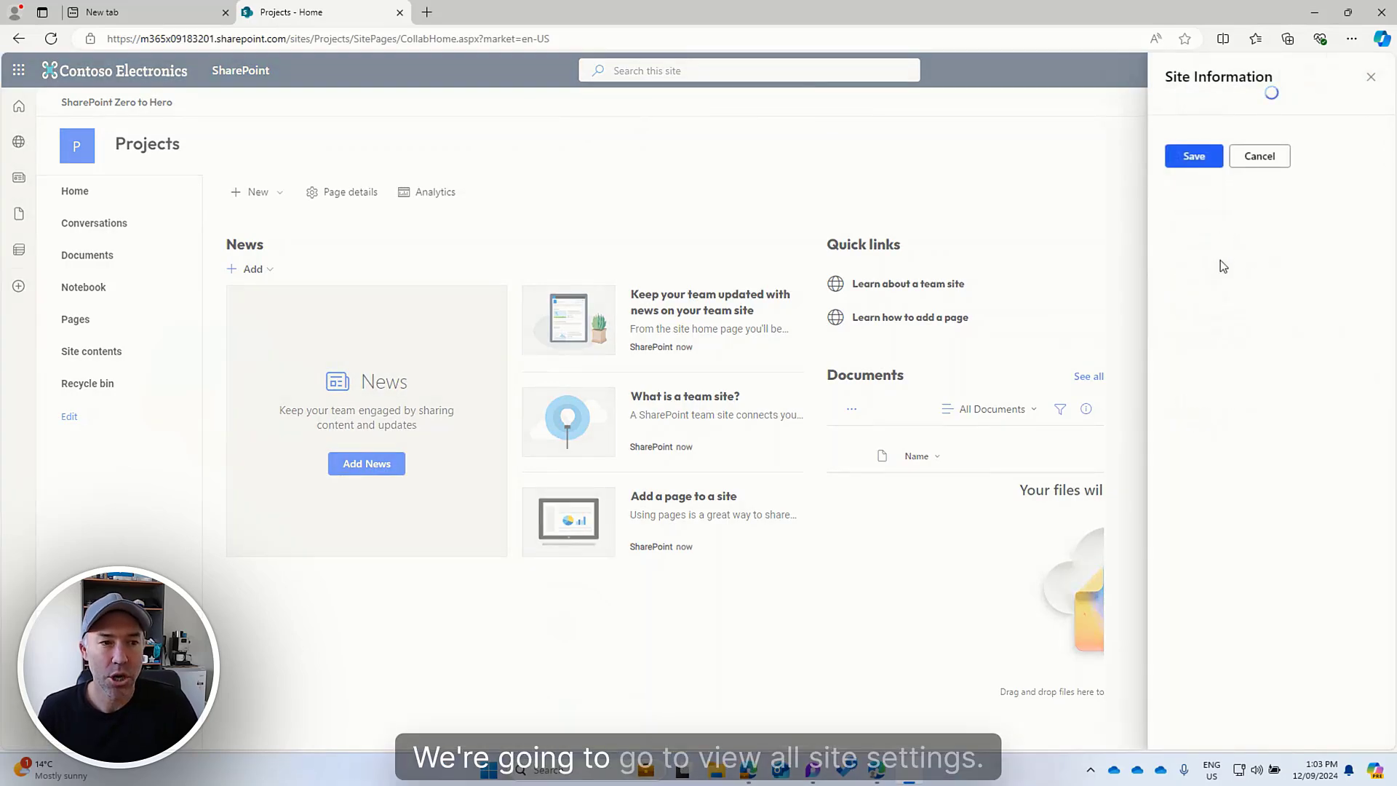
pyautogui.click(1214, 453)
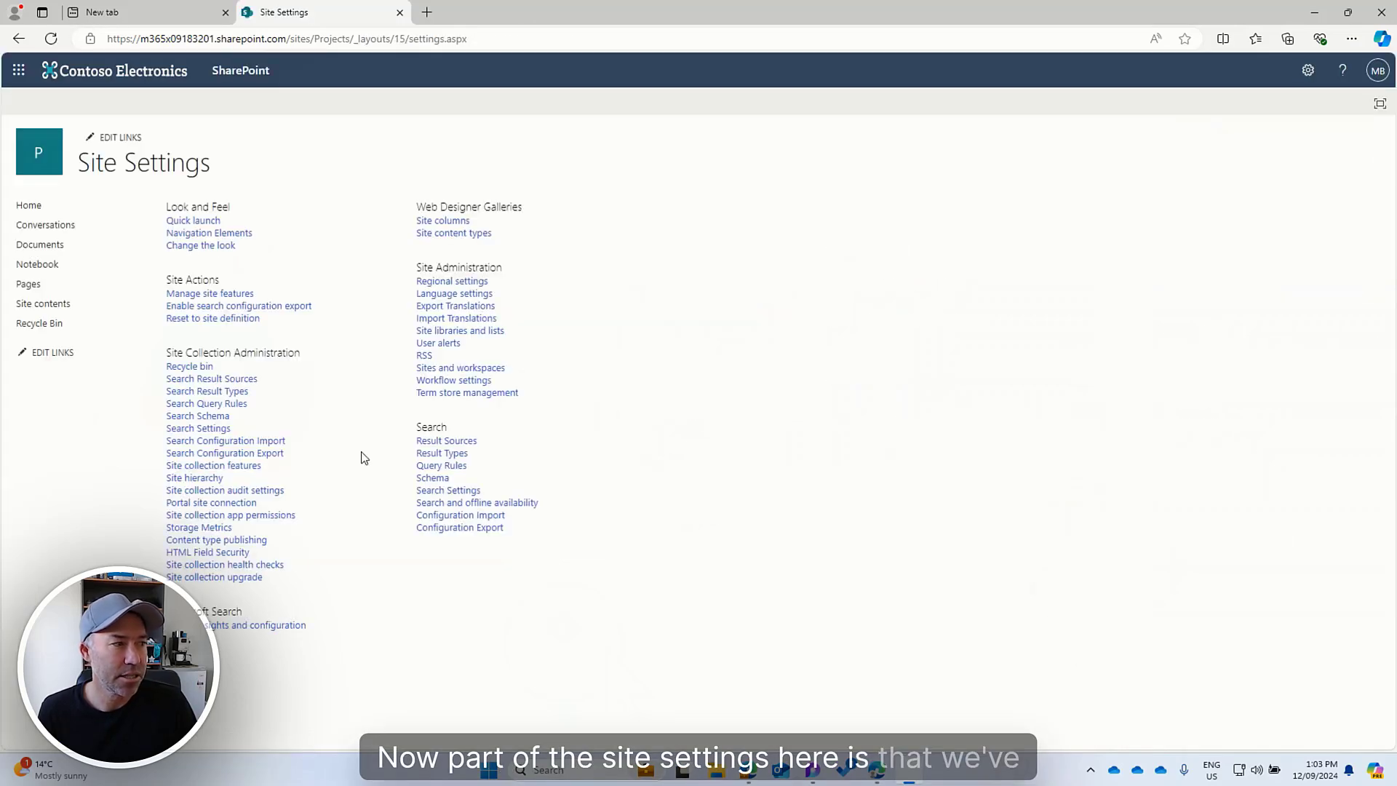
pyautogui.click(186, 471)
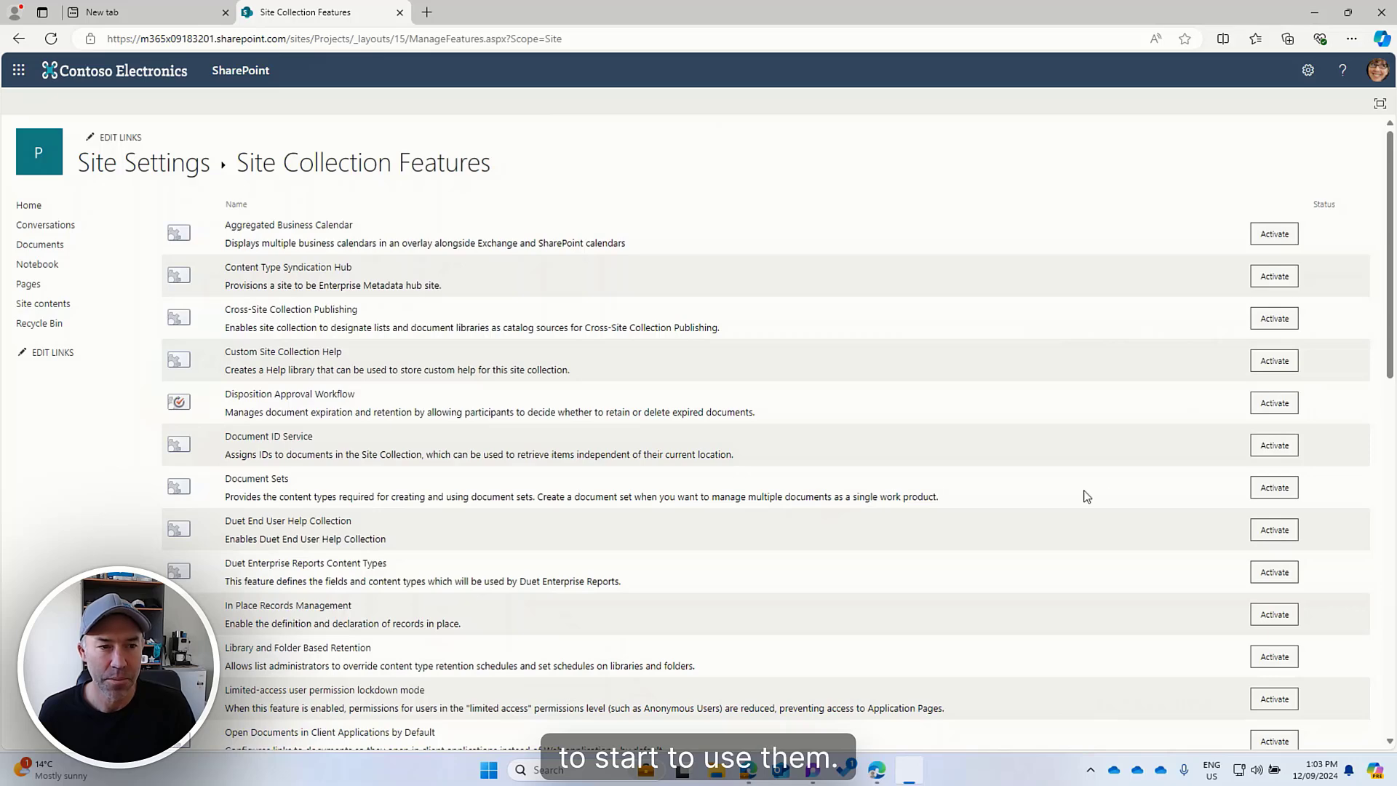
pyautogui.click(1276, 488)
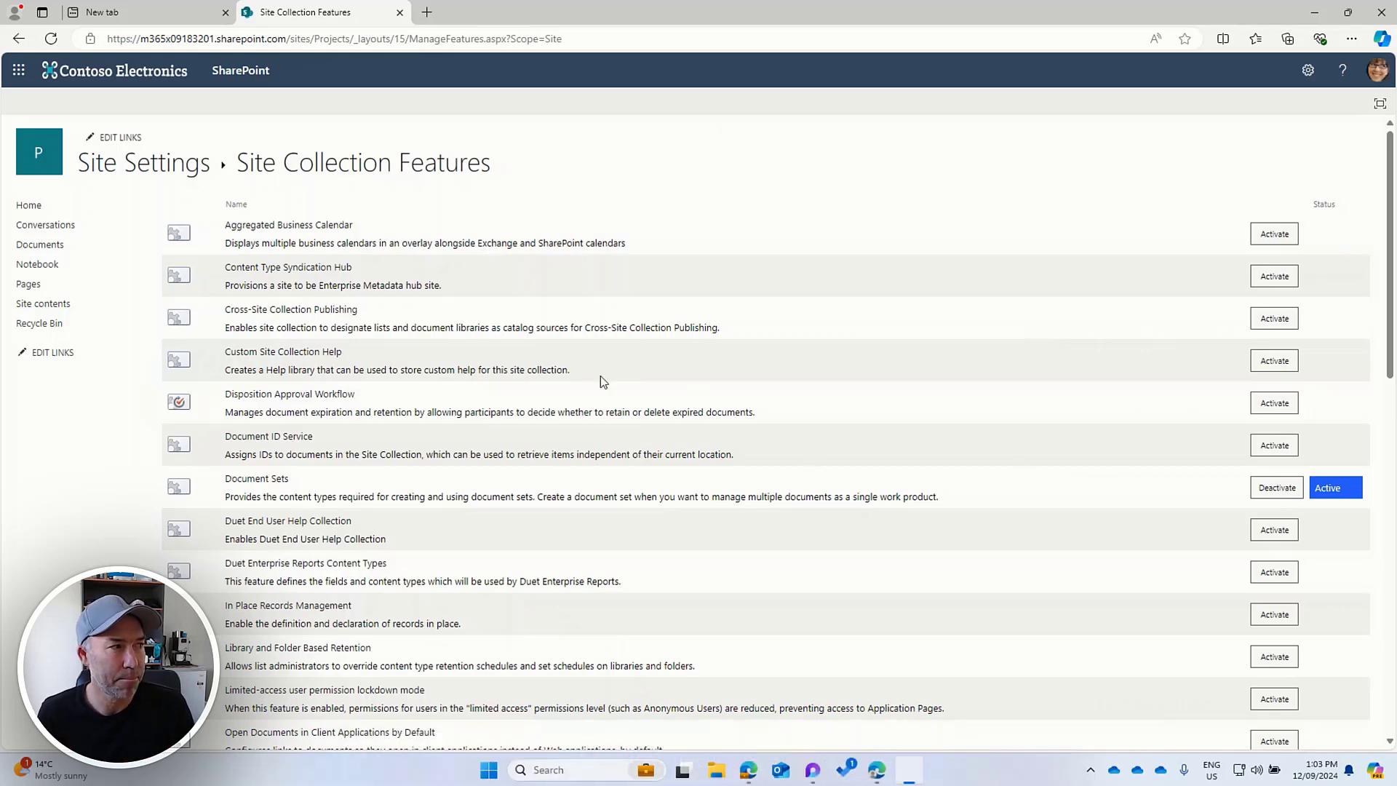
# - Return to the Projects home page and create a blank document library named Project Documents, shown in site navigation
pyautogui.click(33, 205)
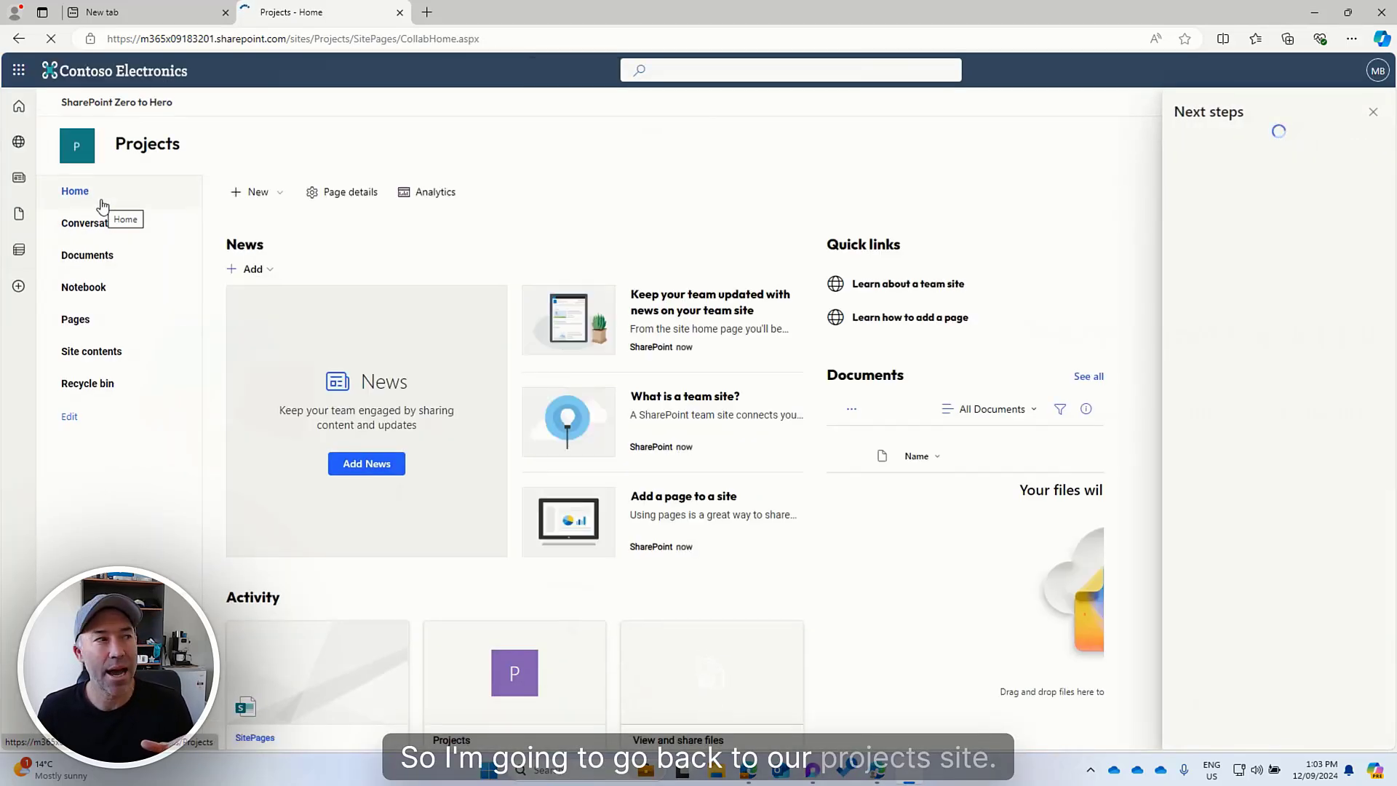
pyautogui.click(282, 202)
pyautogui.click(262, 248)
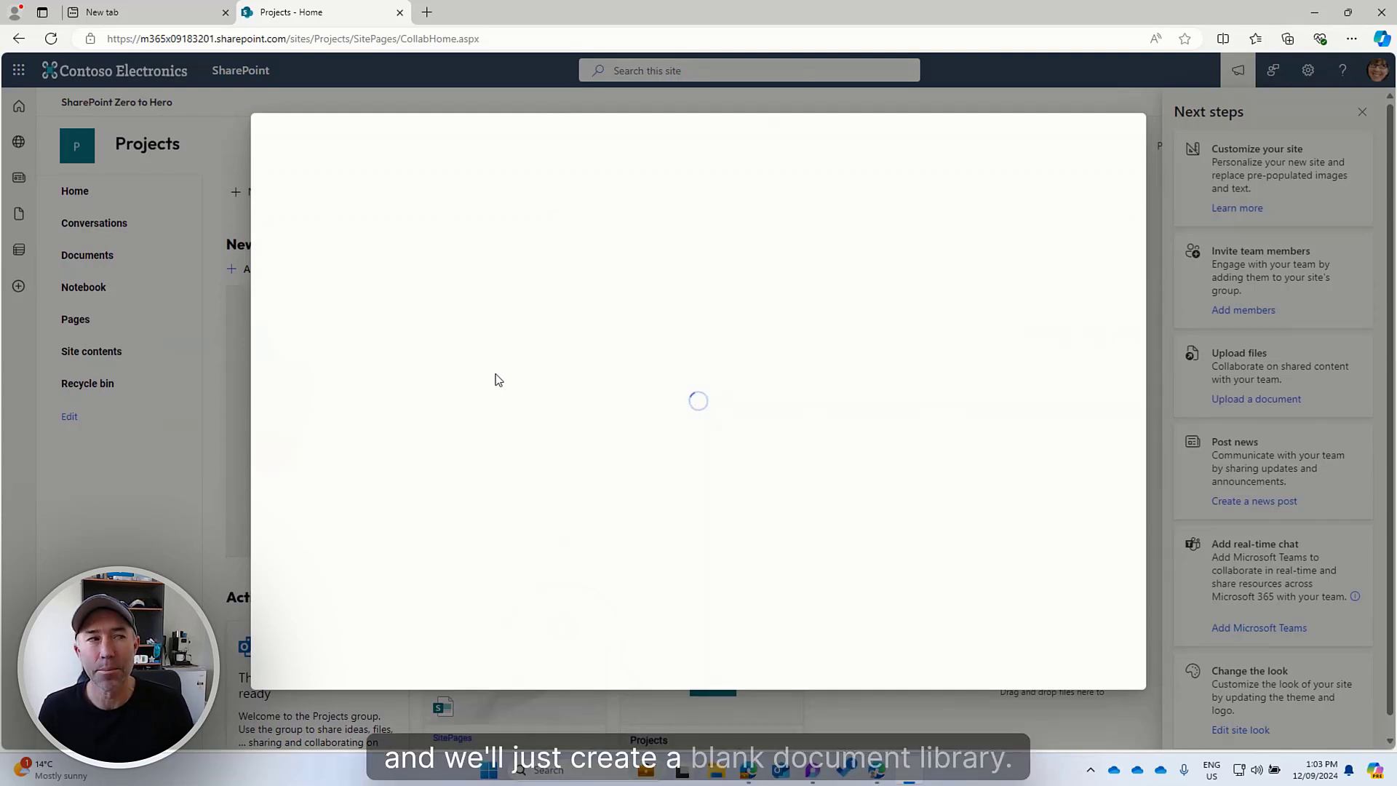
pyautogui.click(325, 227)
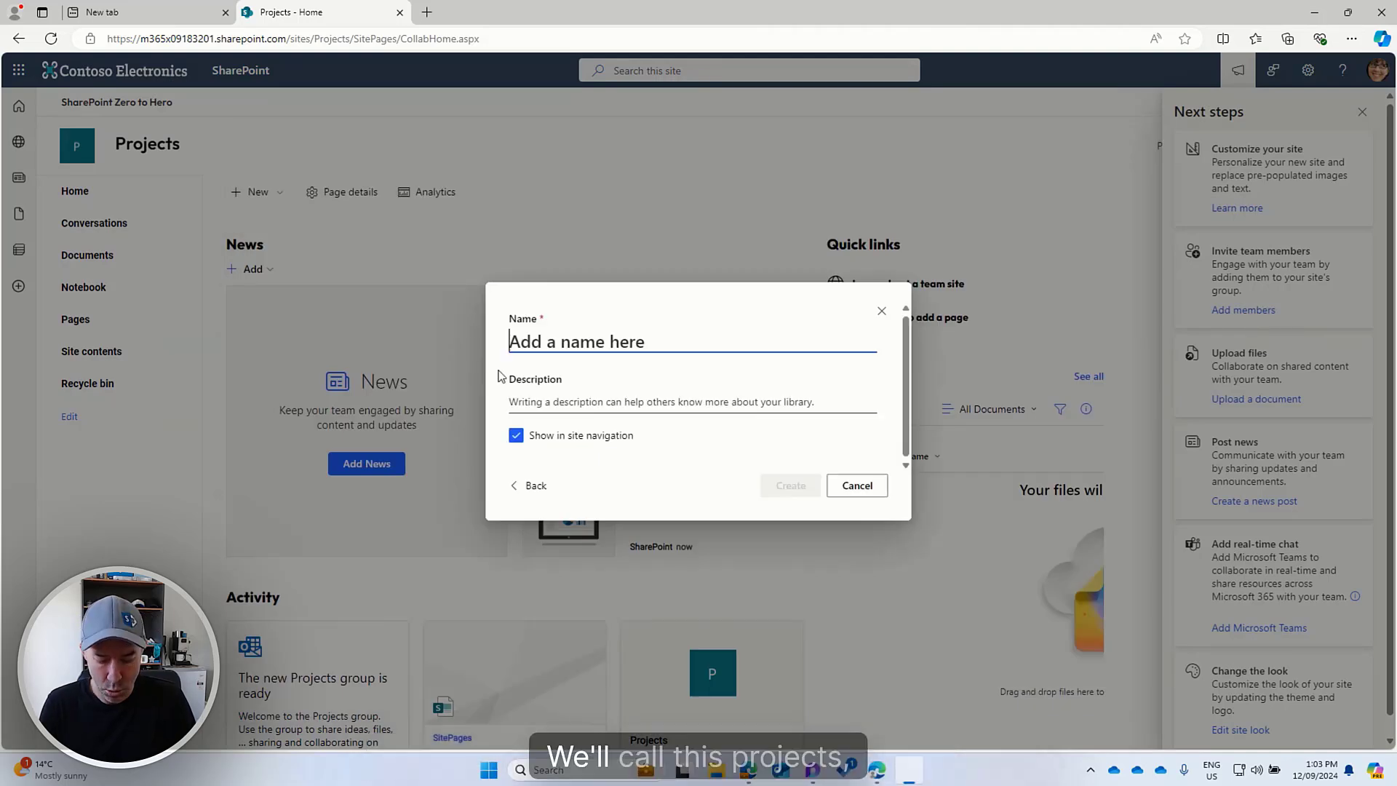
pyautogui.write('Projec')
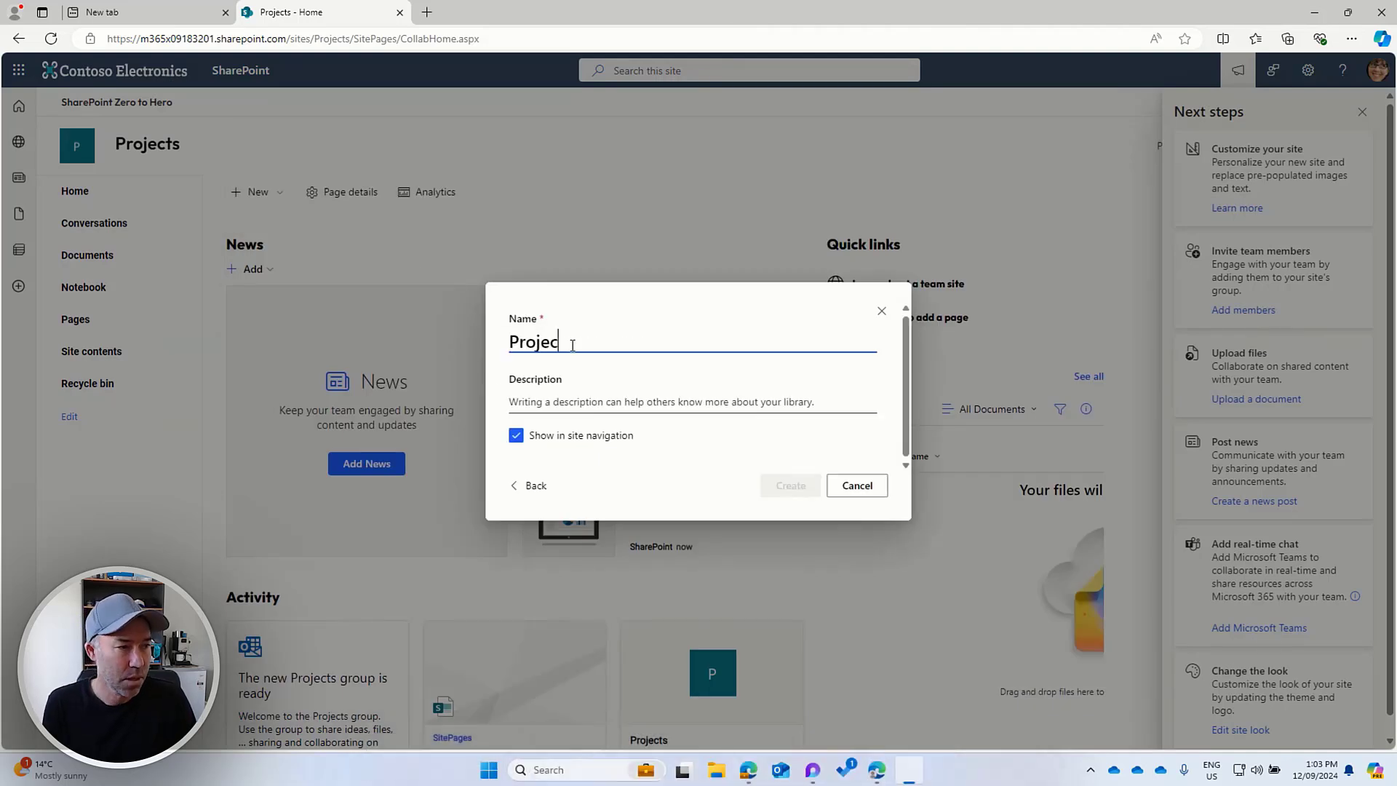
pyautogui.write('tsDo')
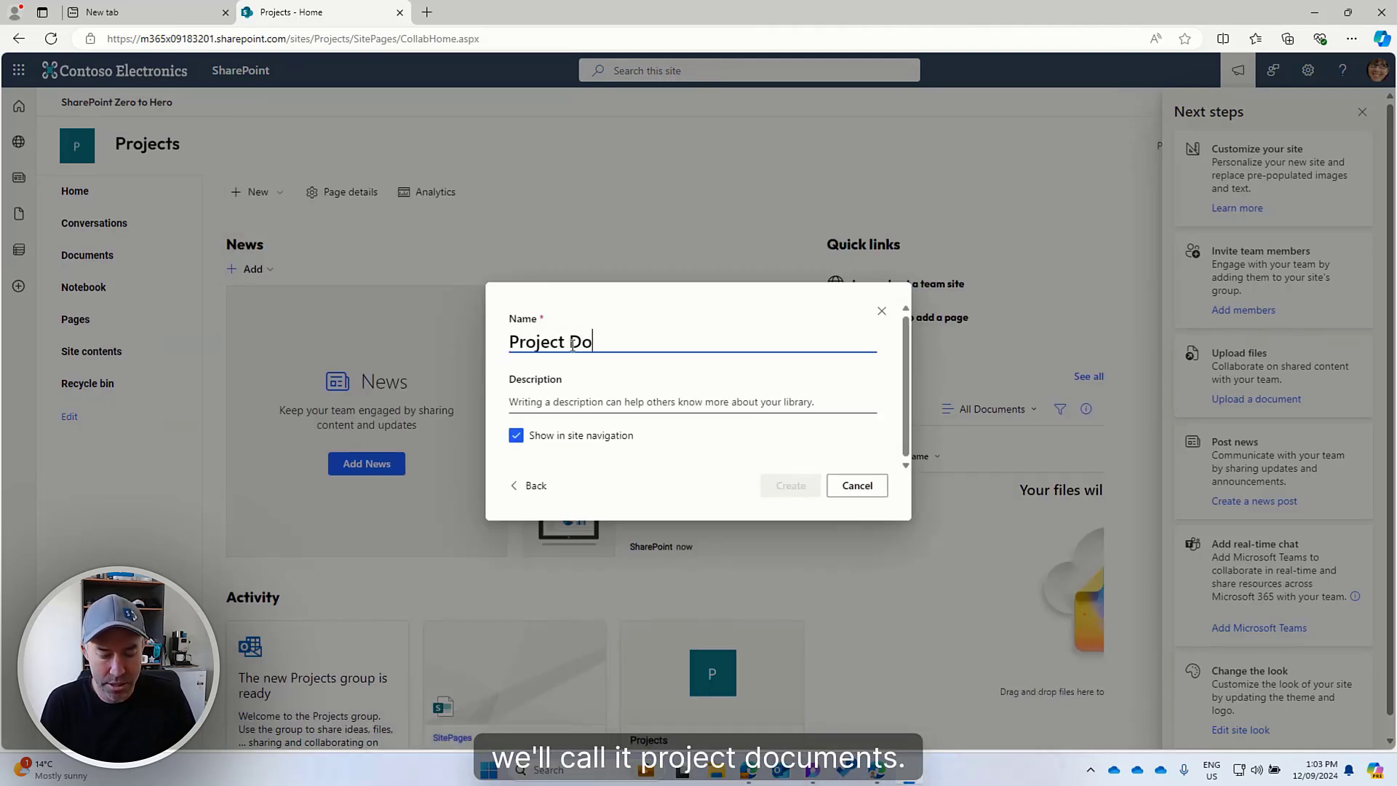
pyautogui.write('cuments')
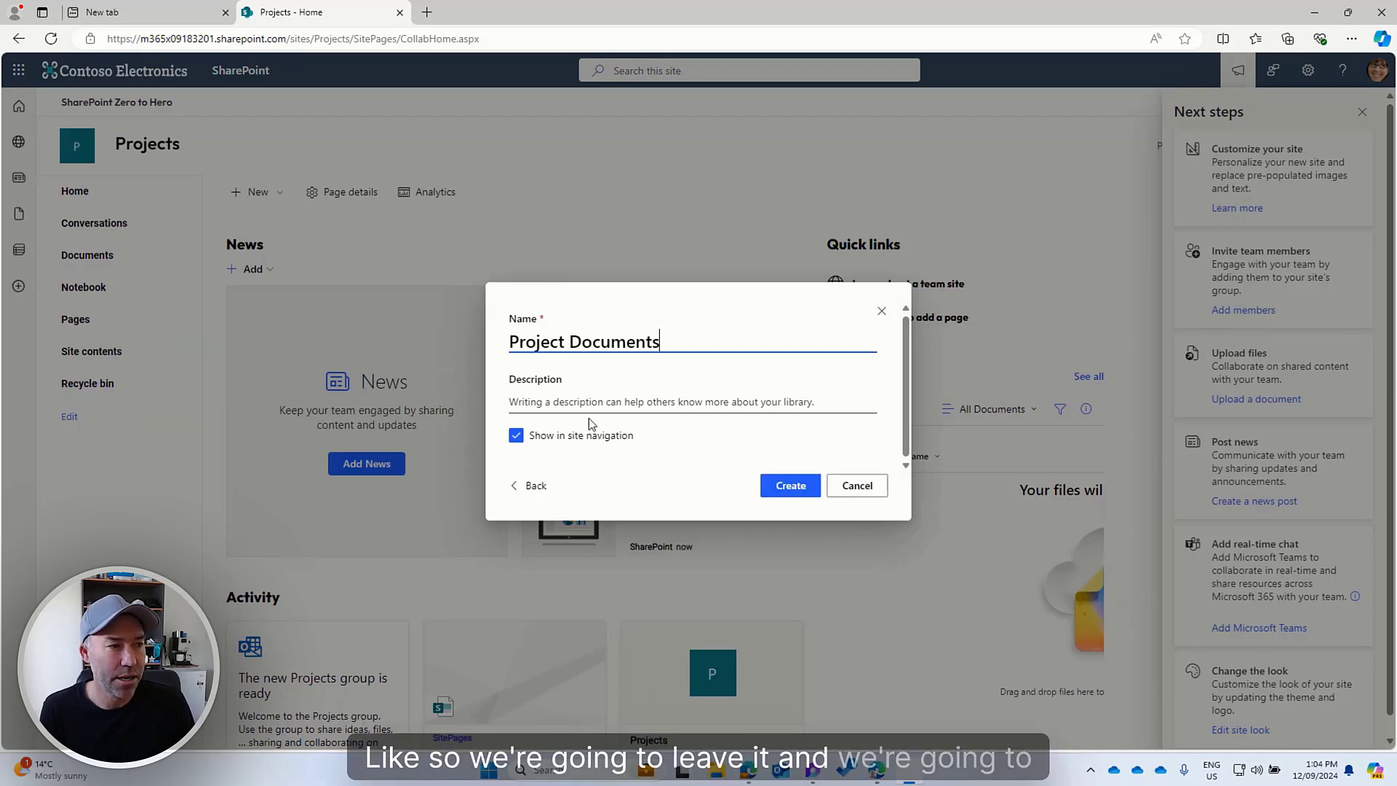
pyautogui.click(787, 488)
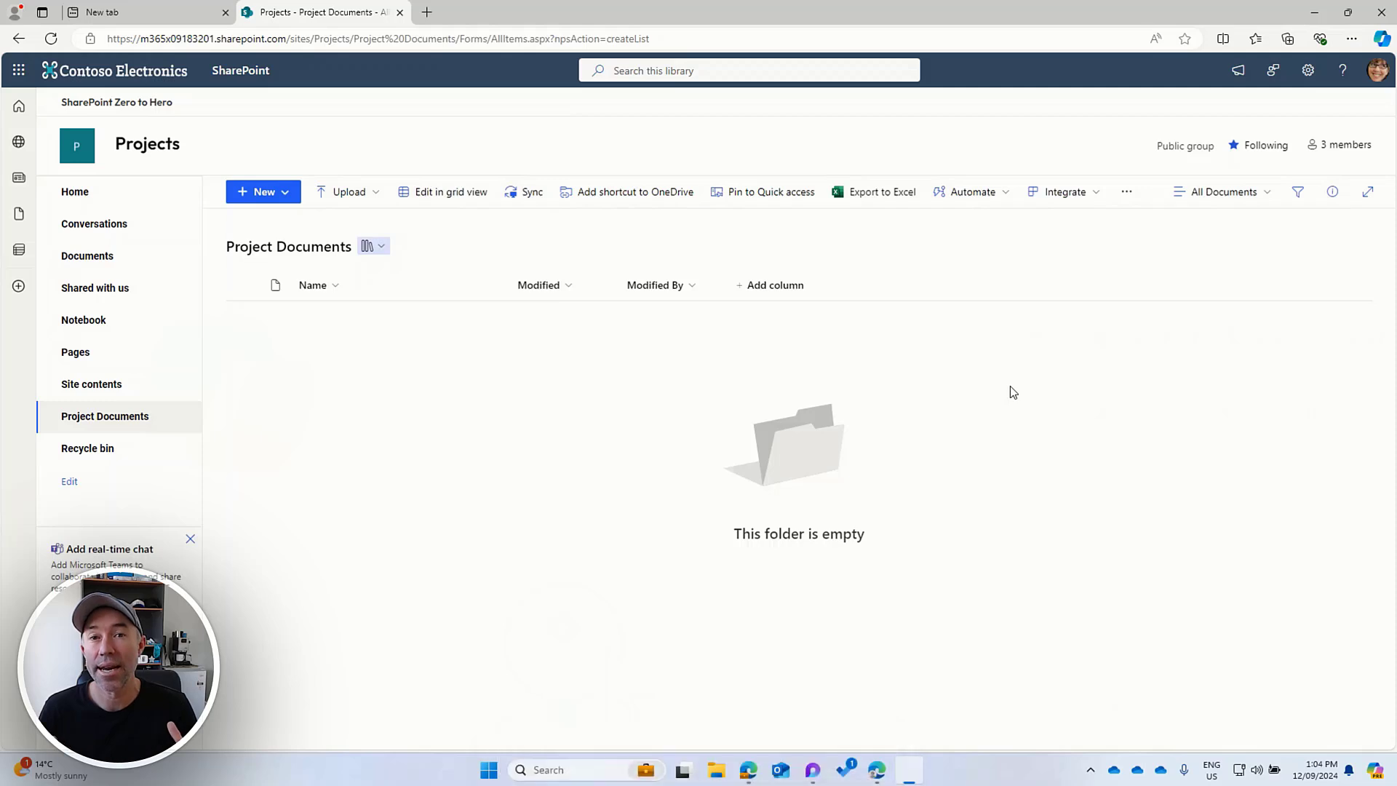
# - Open the Projects site's content type gallery from the full site settings
pyautogui.click(1310, 73)
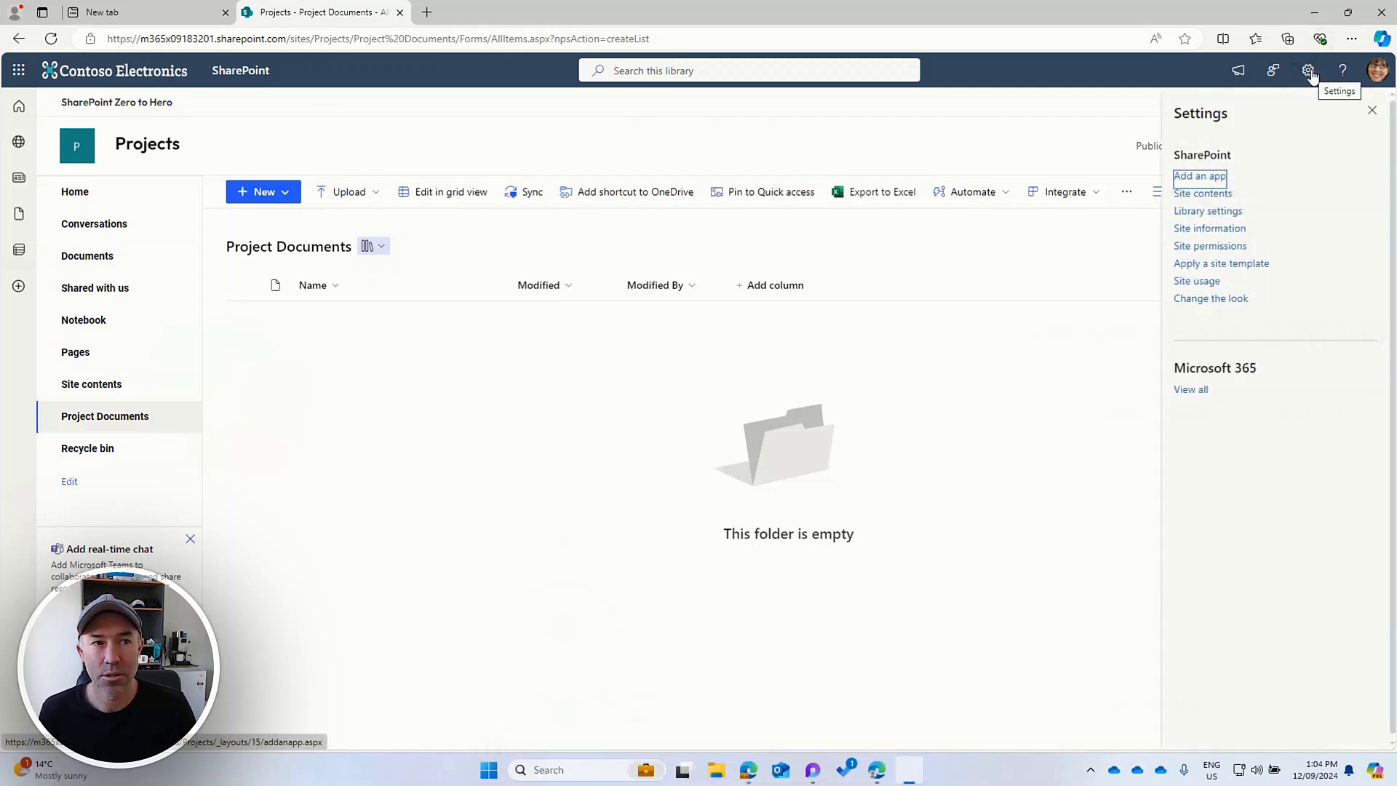
pyautogui.click(1222, 231)
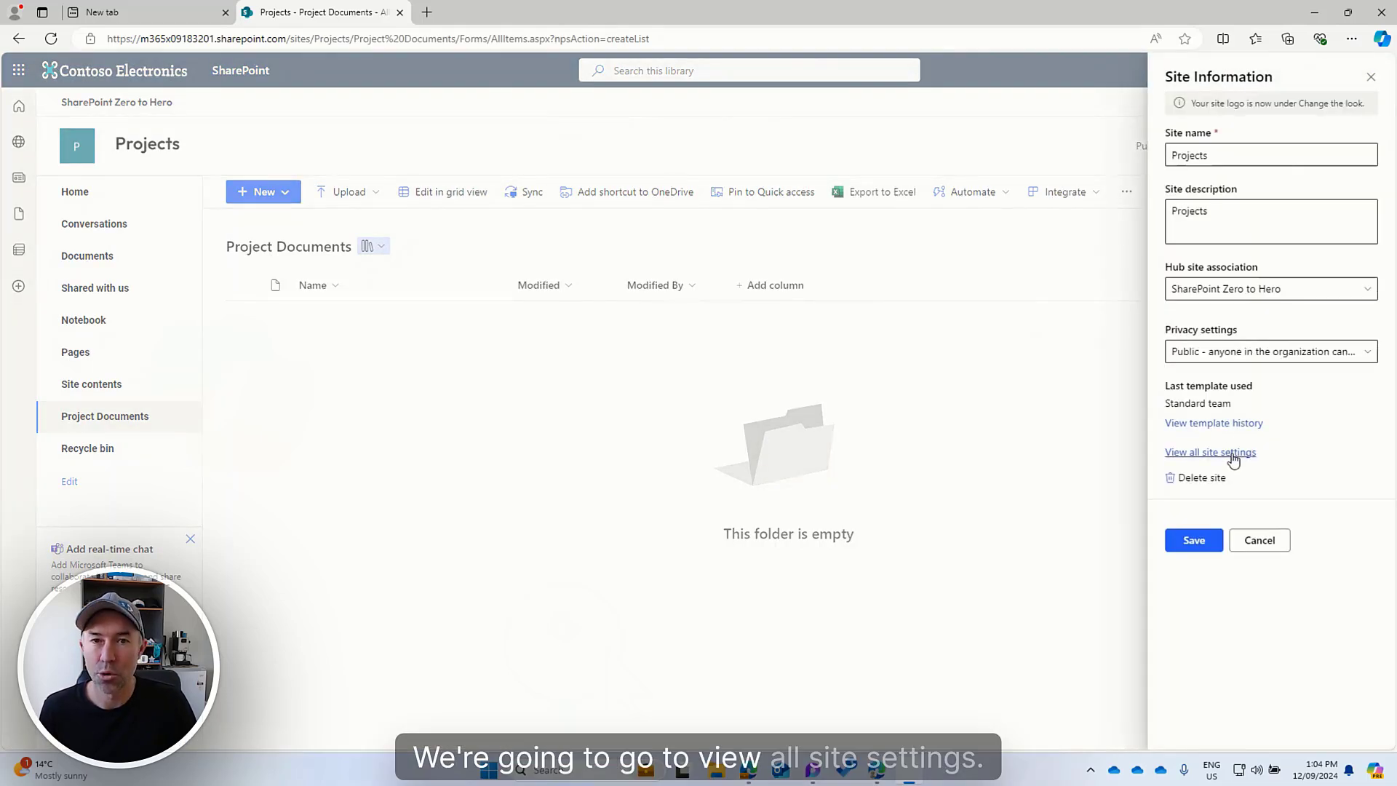
pyautogui.click(1239, 454)
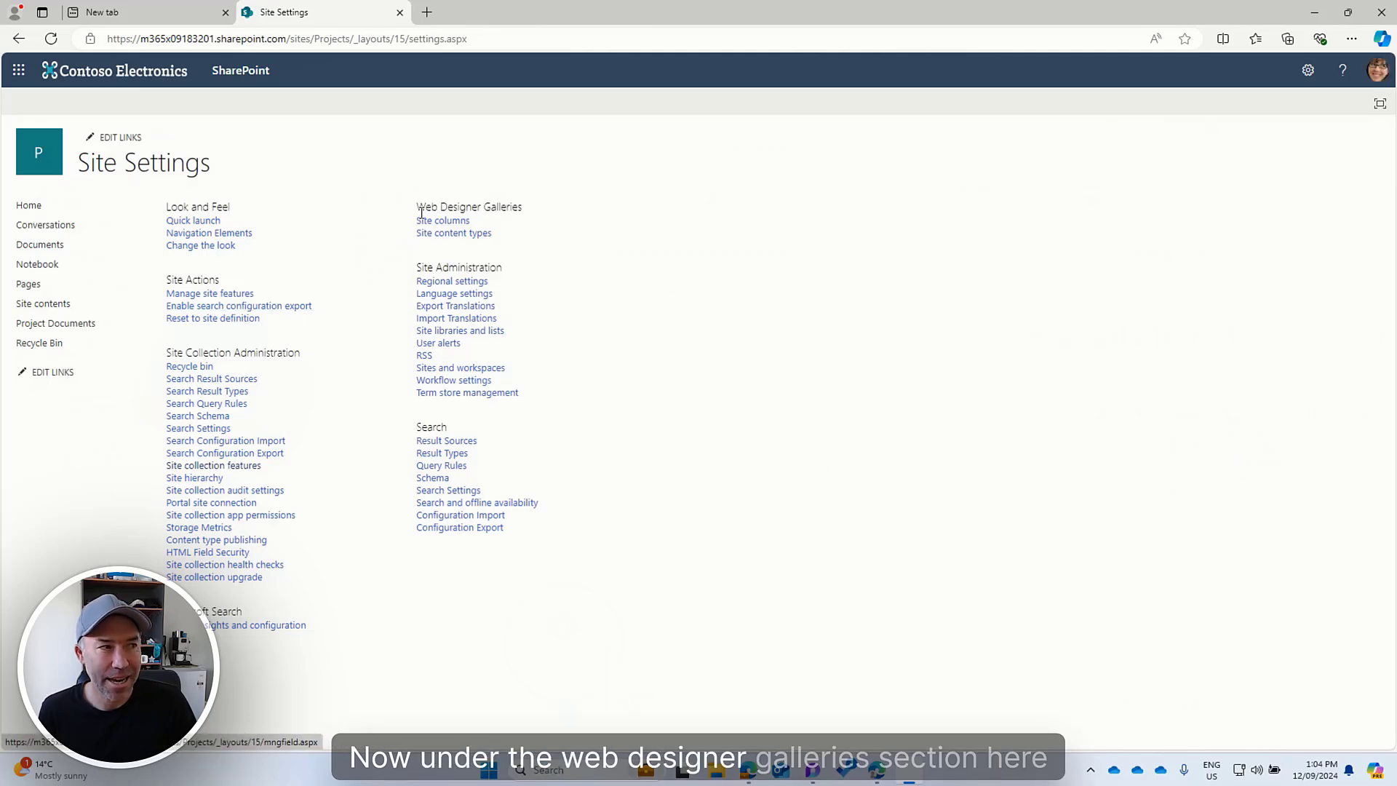
pyautogui.moveTo(423, 208); pyautogui.dragTo(542, 238)
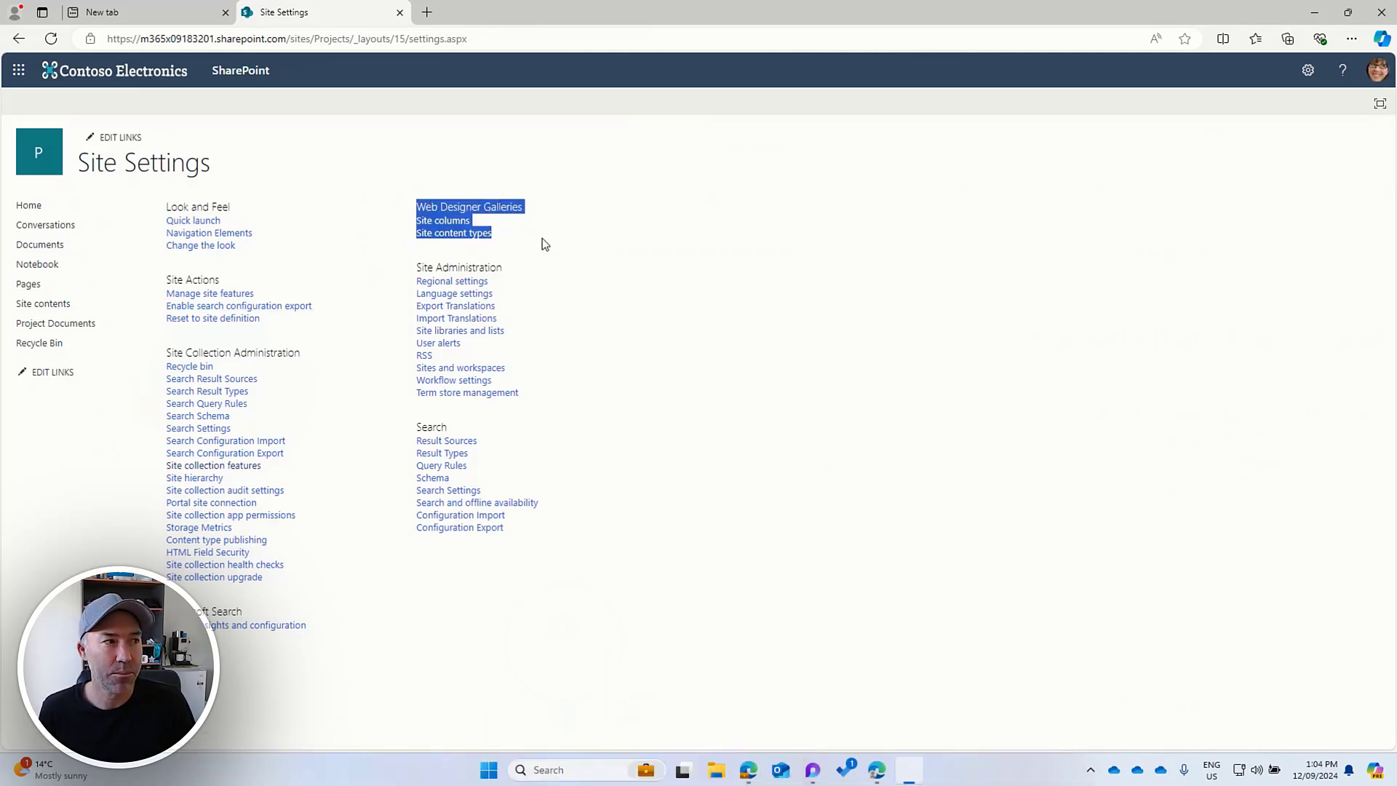
pyautogui.click(543, 238)
pyautogui.click(425, 235)
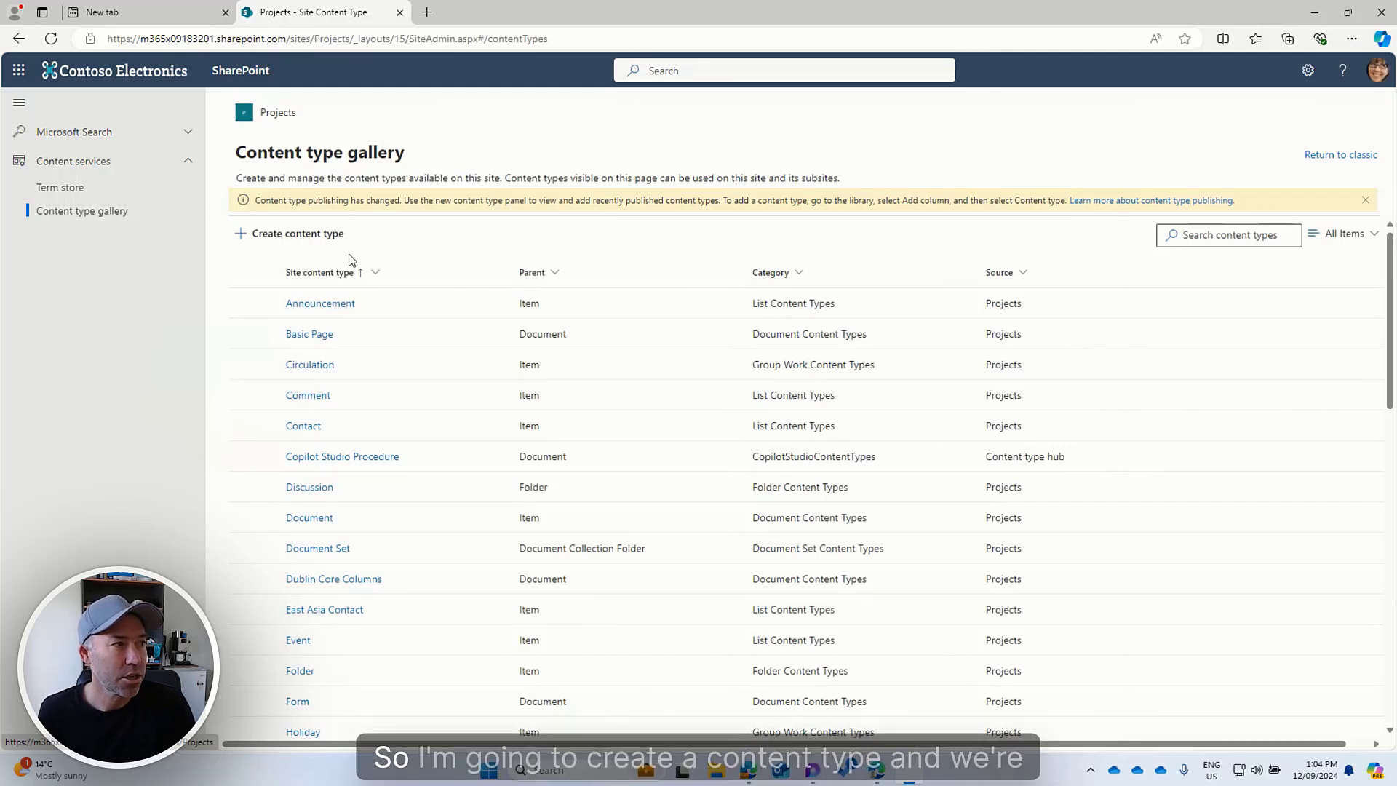
# - Start a new content type named Project in a new category called Copilot Studio Content Types
pyautogui.click(268, 233)
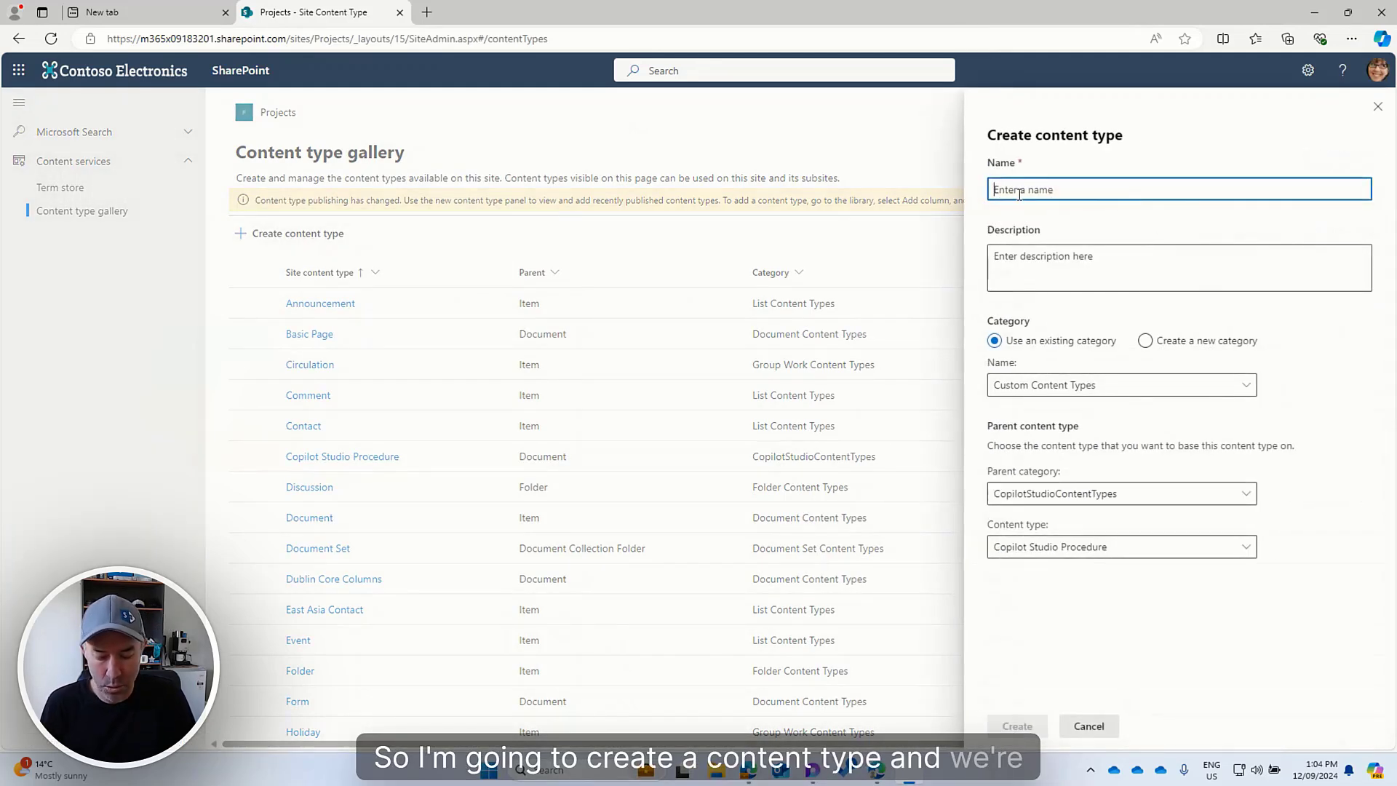
pyautogui.write('Project')
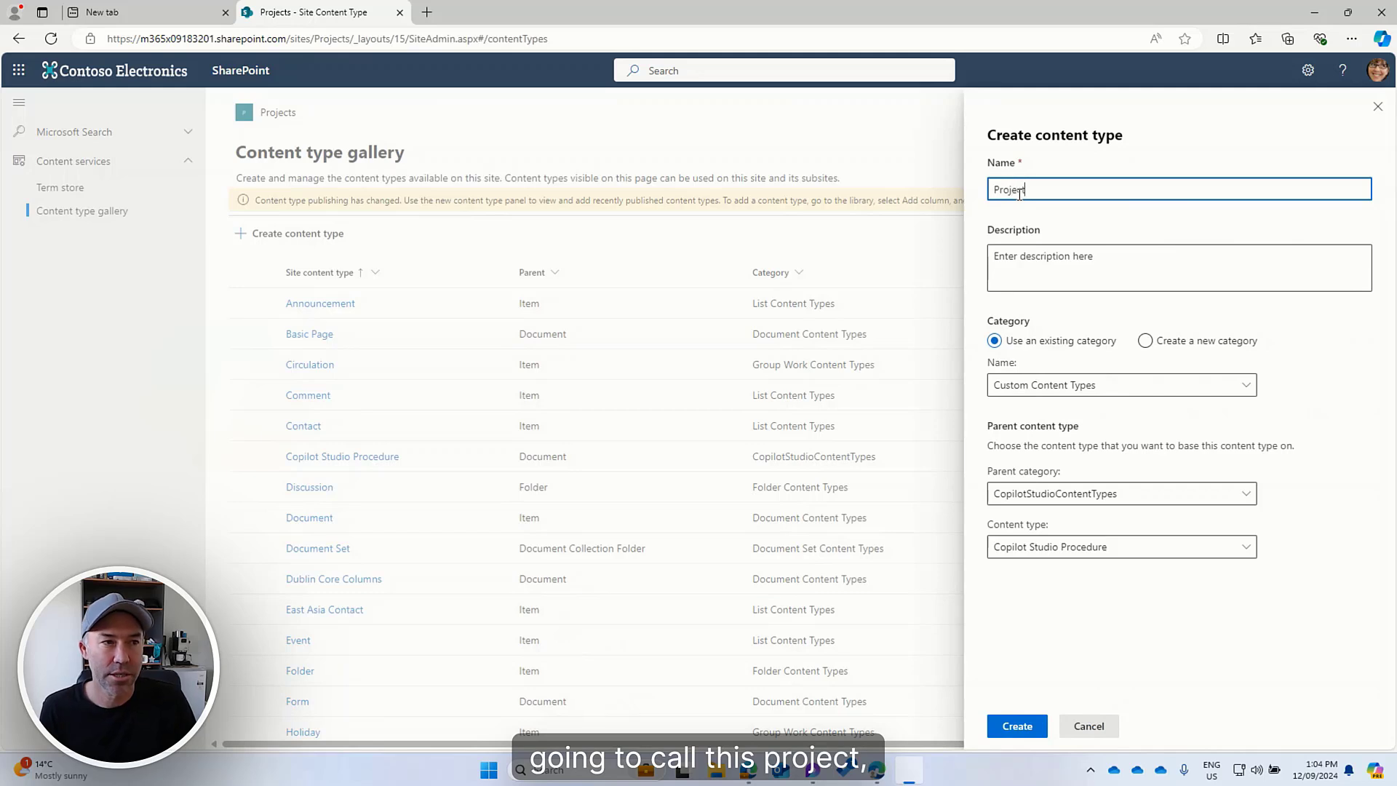
pyautogui.click(1157, 344)
pyautogui.click(1121, 389)
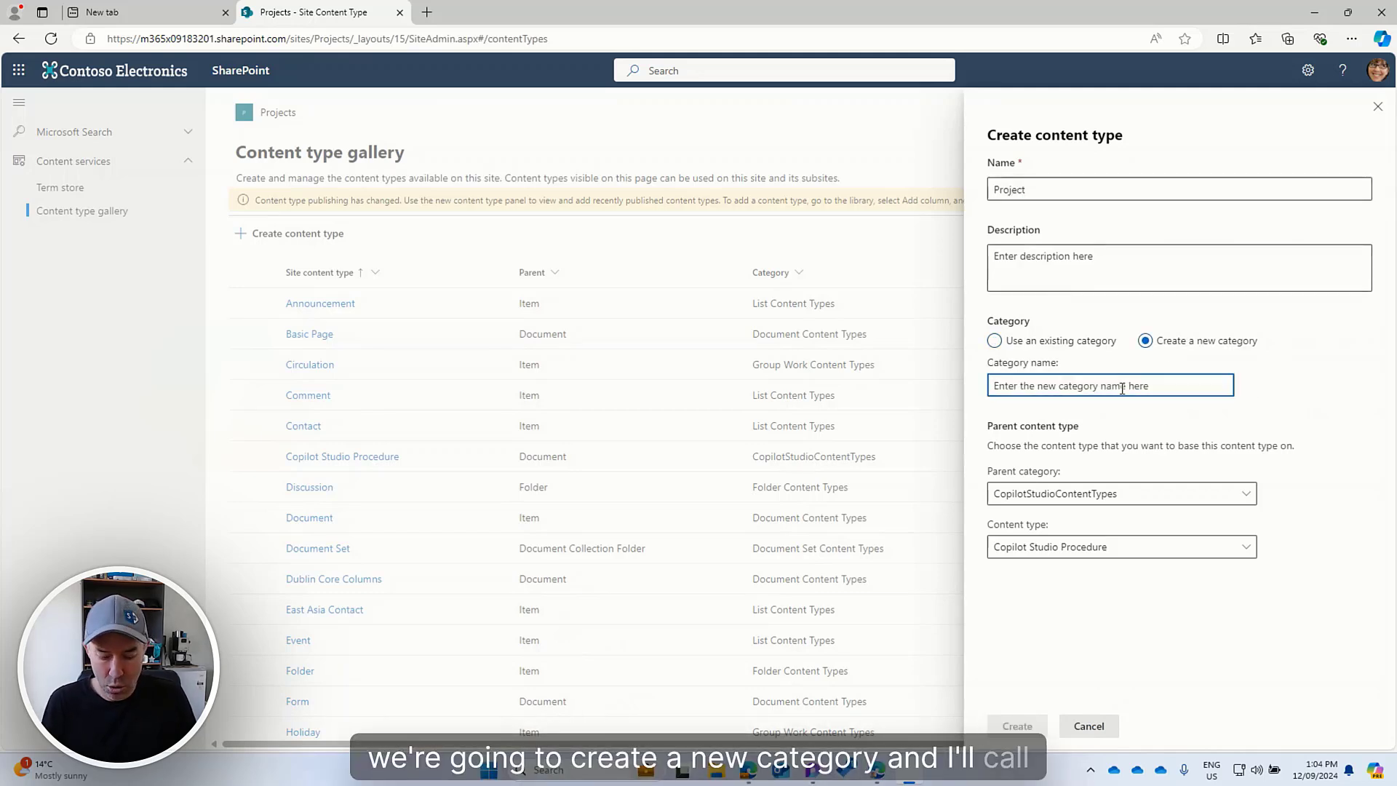
pyautogui.write('Copilot S')
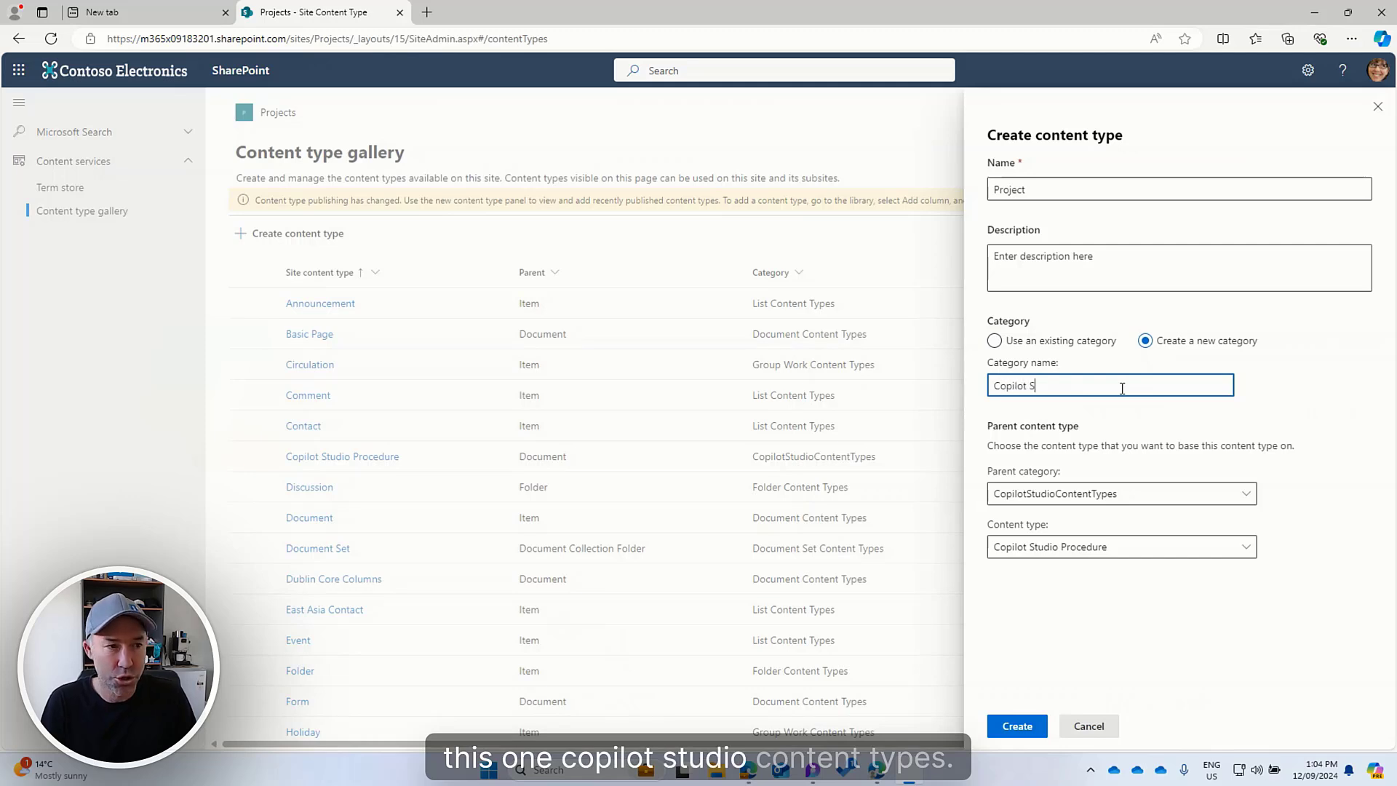
pyautogui.write('tudio Cont')
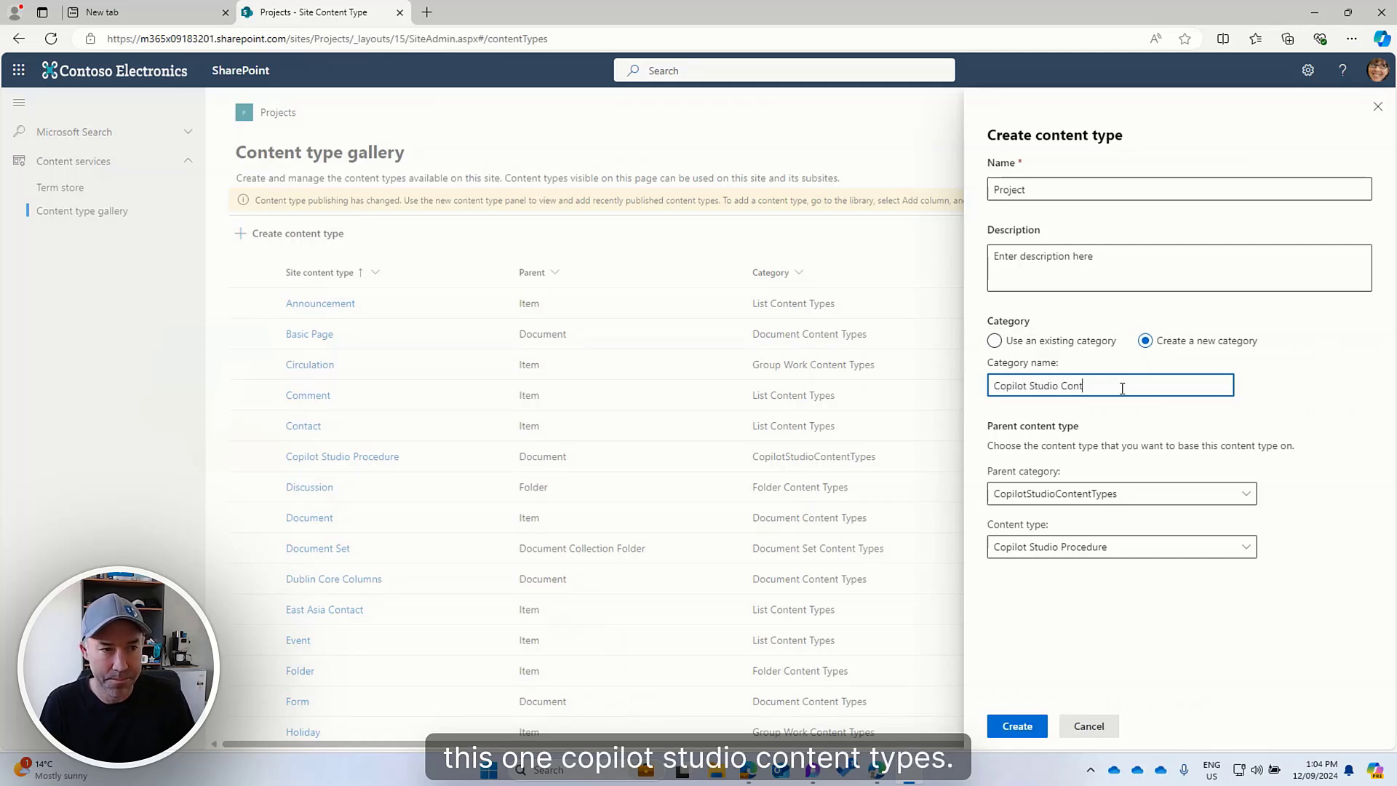
pyautogui.write('ent Type')
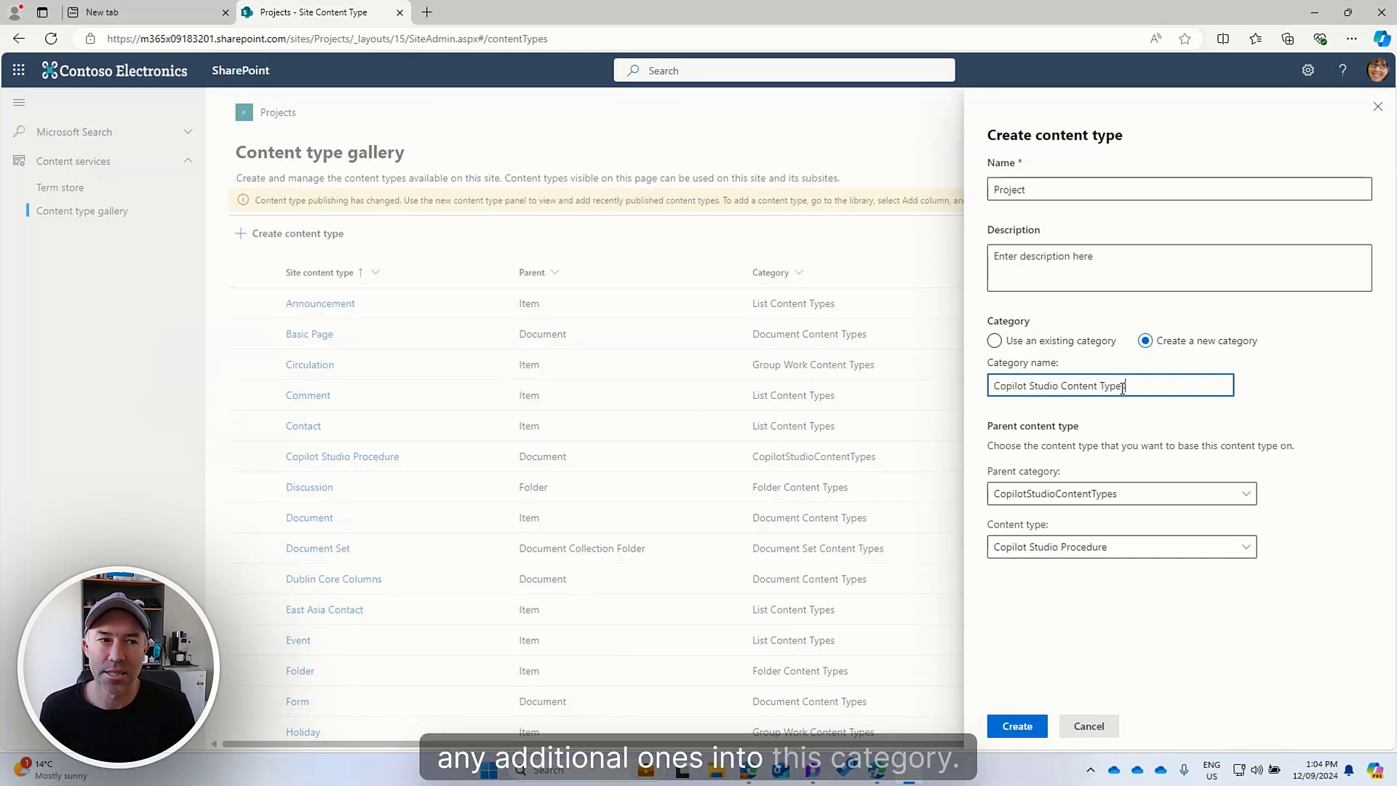
pyautogui.write('s')
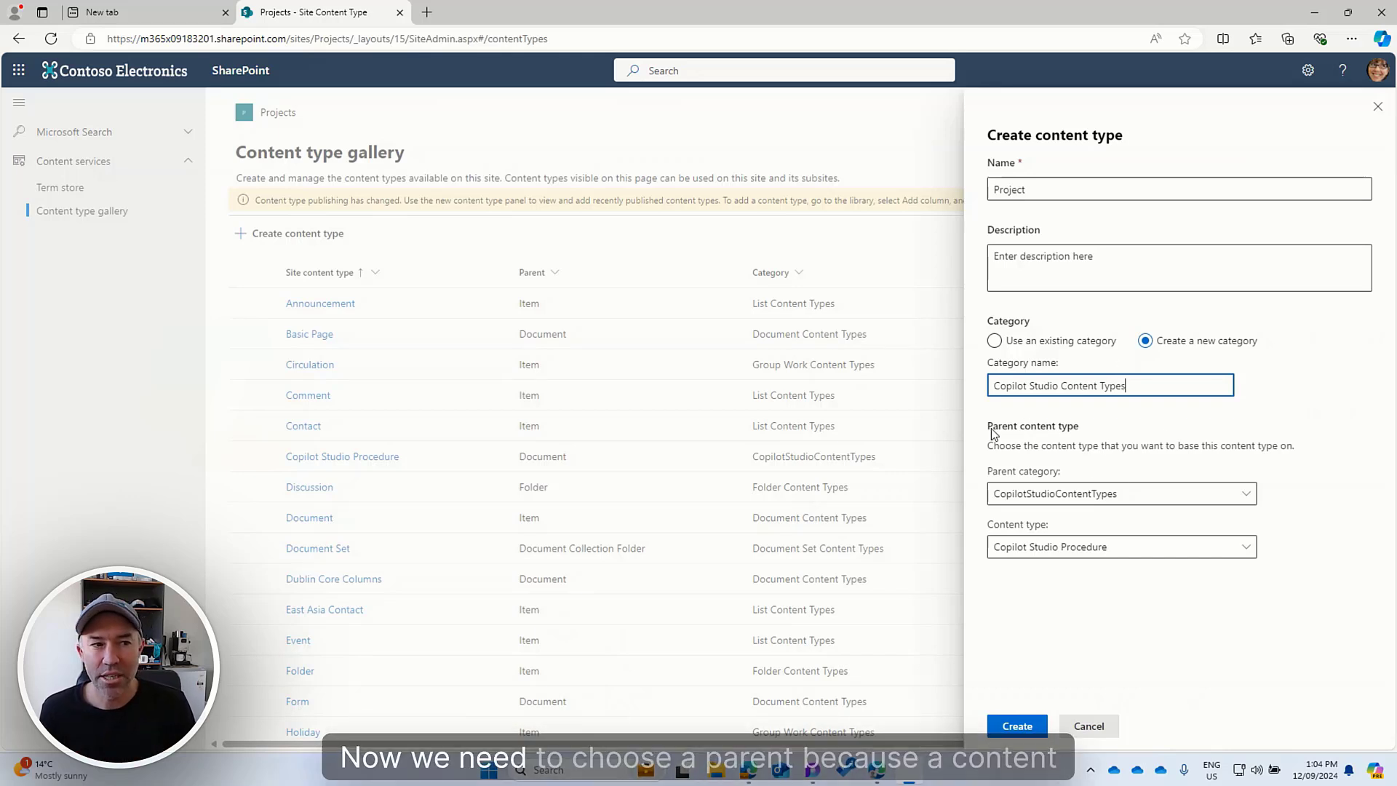
# - Base the content type on Document Set from the Document Set Content Types parent category and create it
pyautogui.moveTo(988, 426); pyautogui.dragTo(1045, 435)
pyautogui.click(1063, 435)
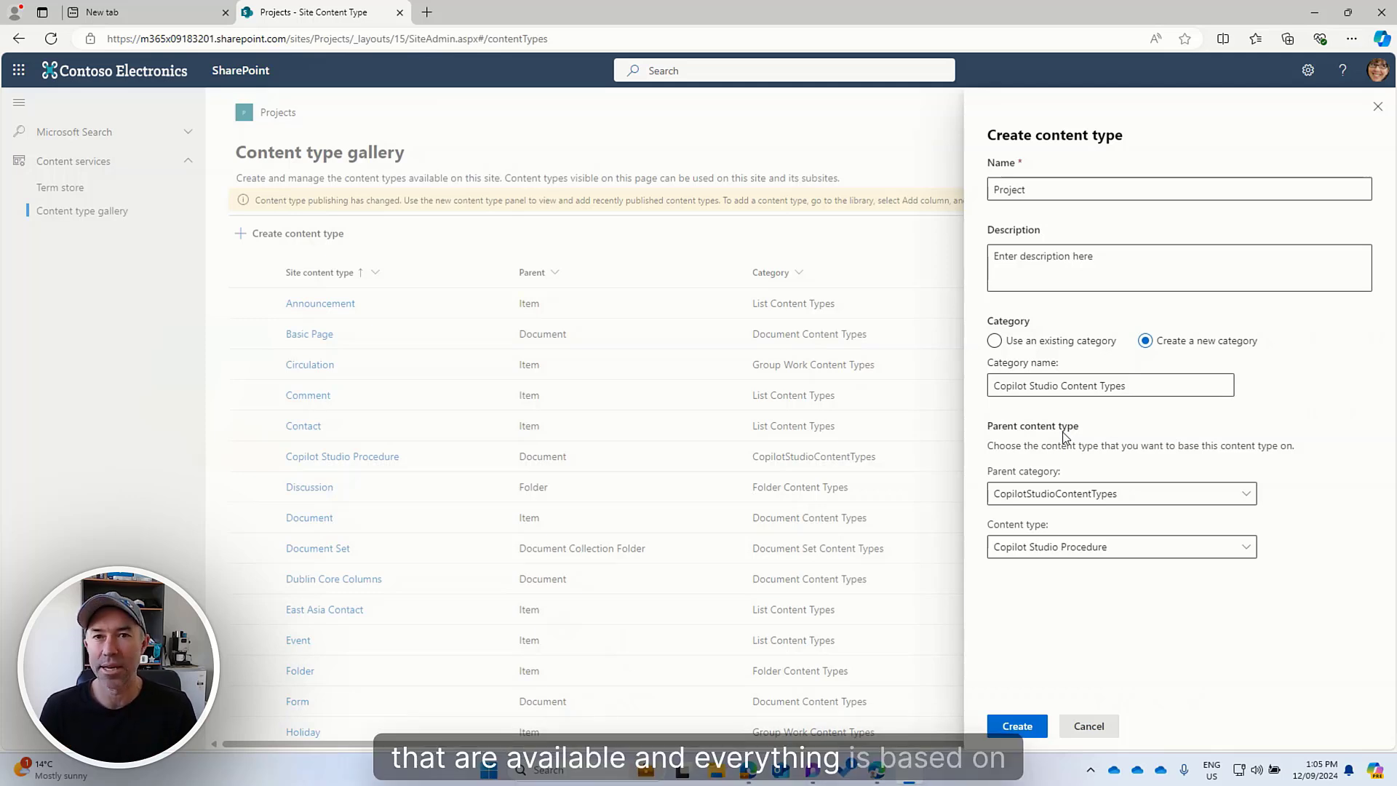
pyautogui.click(1084, 494)
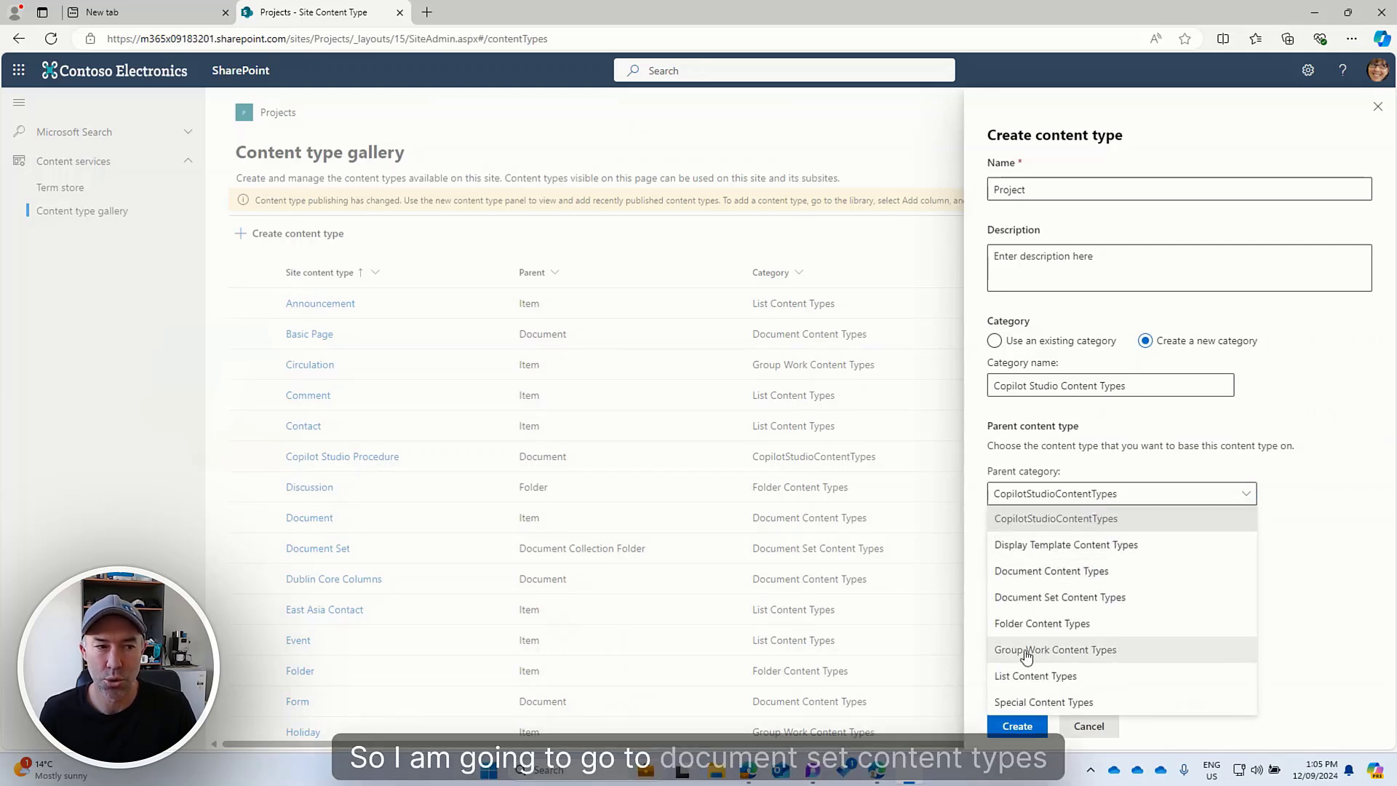
pyautogui.click(1029, 598)
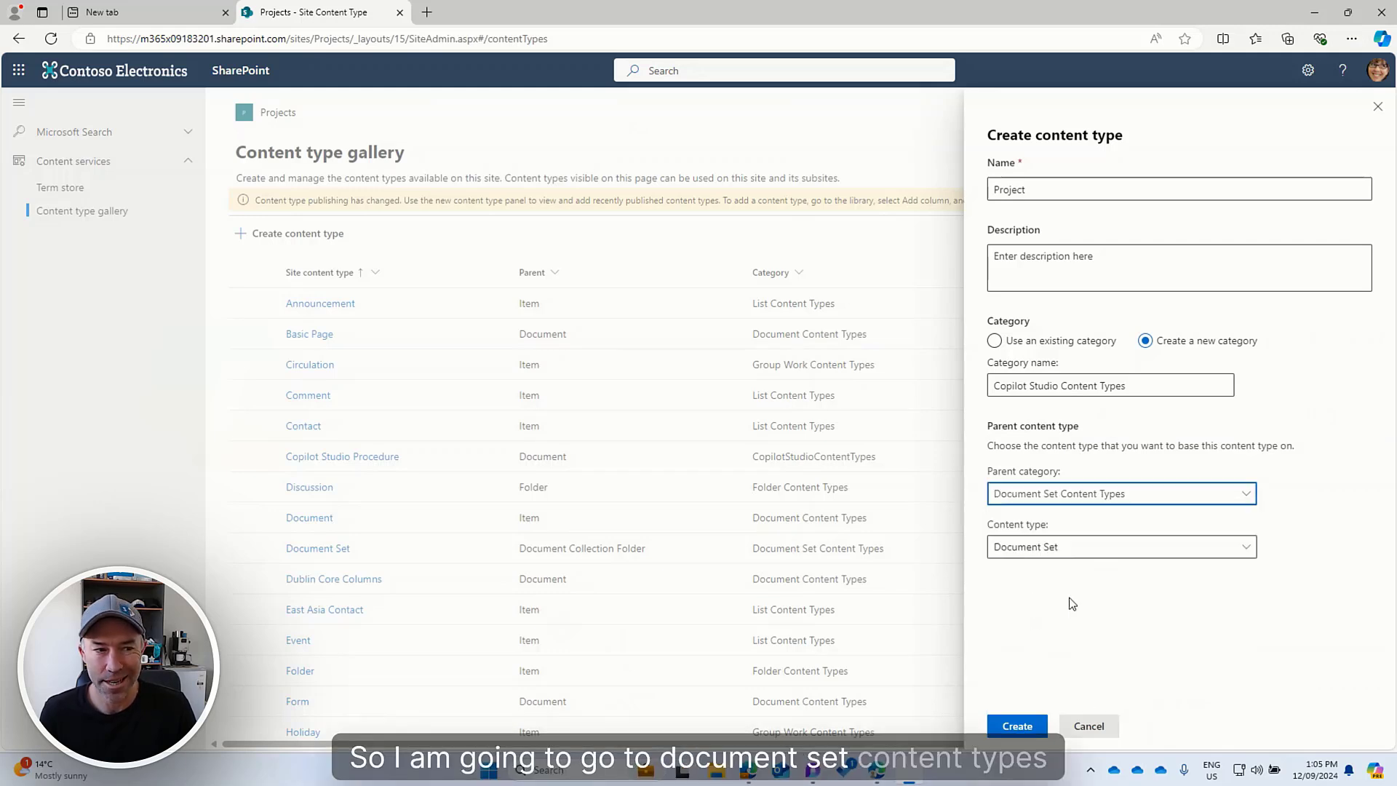
pyautogui.click(1064, 553)
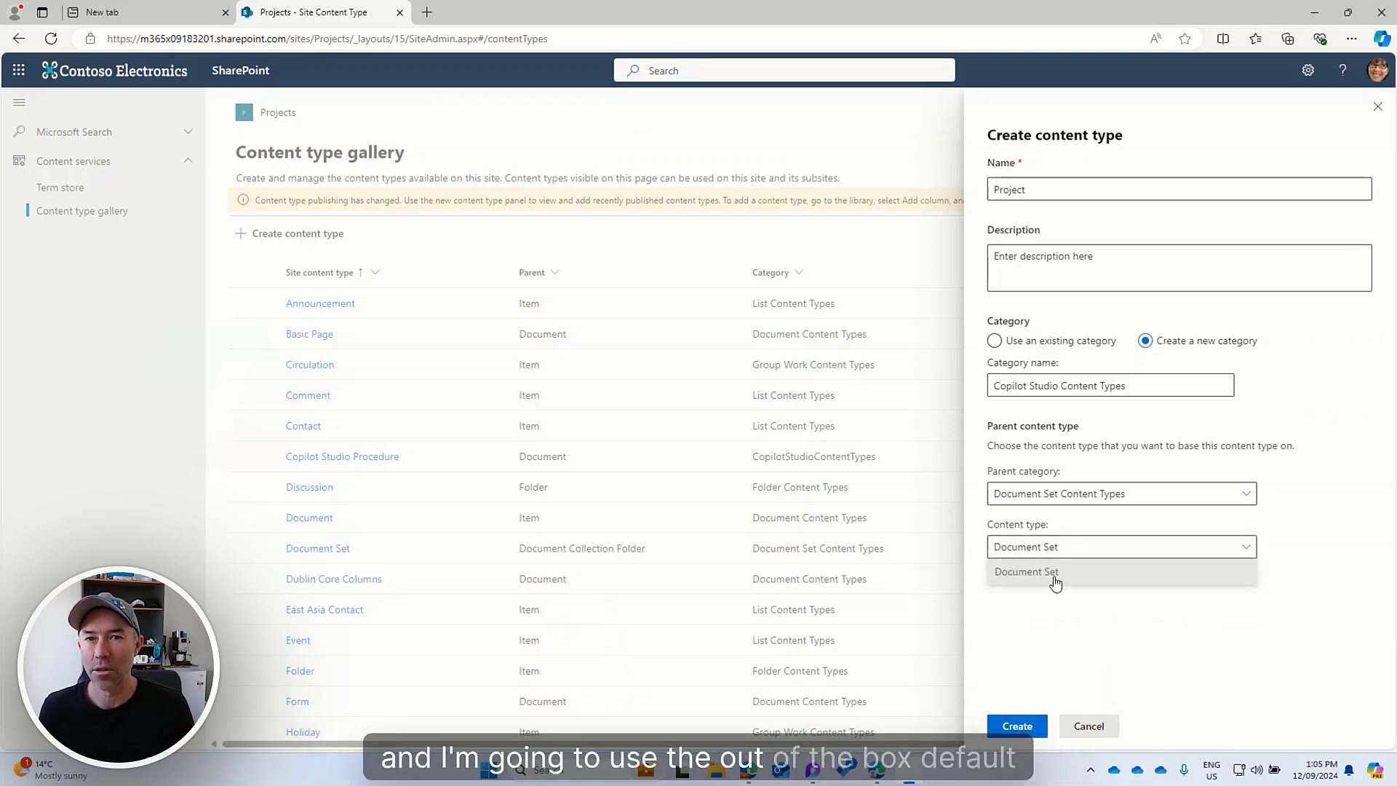
pyautogui.click(1054, 573)
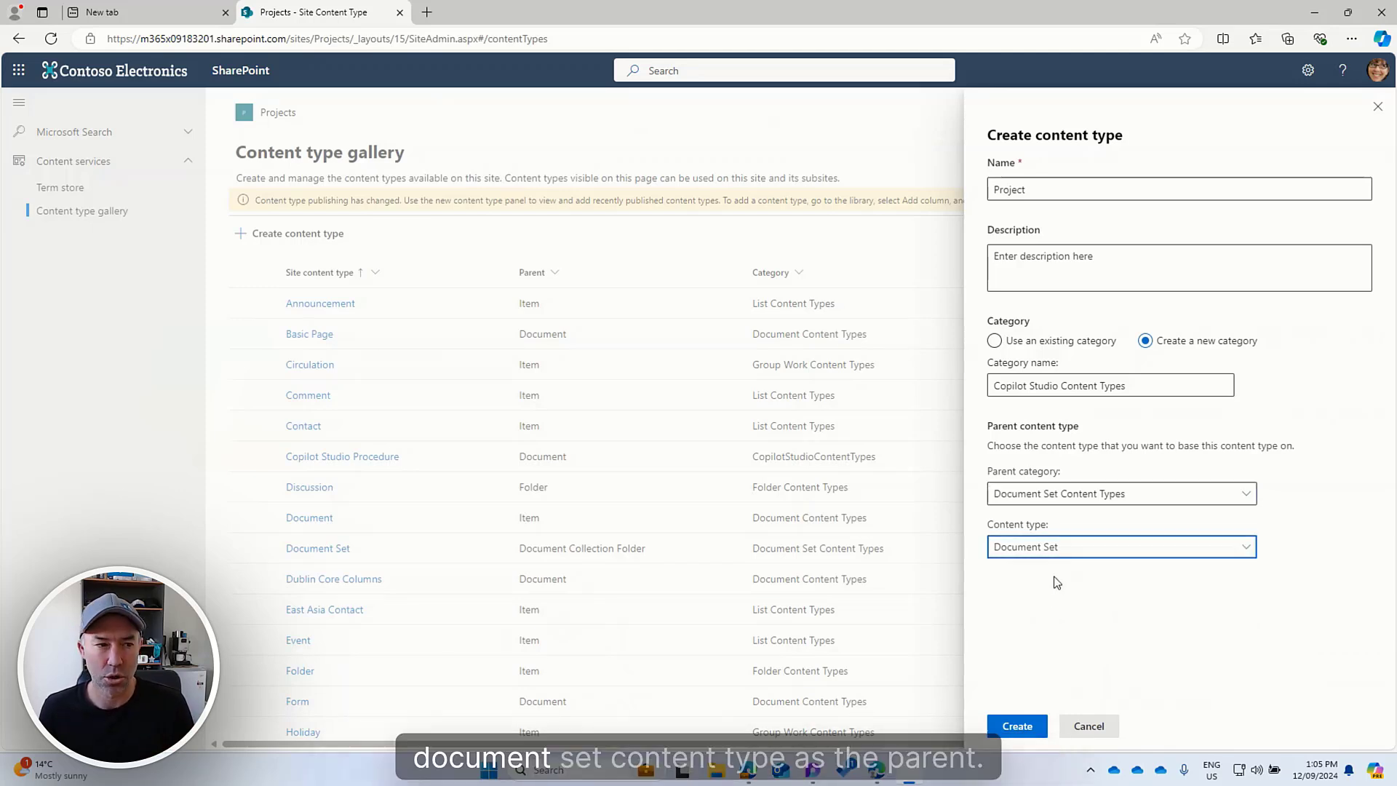
pyautogui.click(1026, 728)
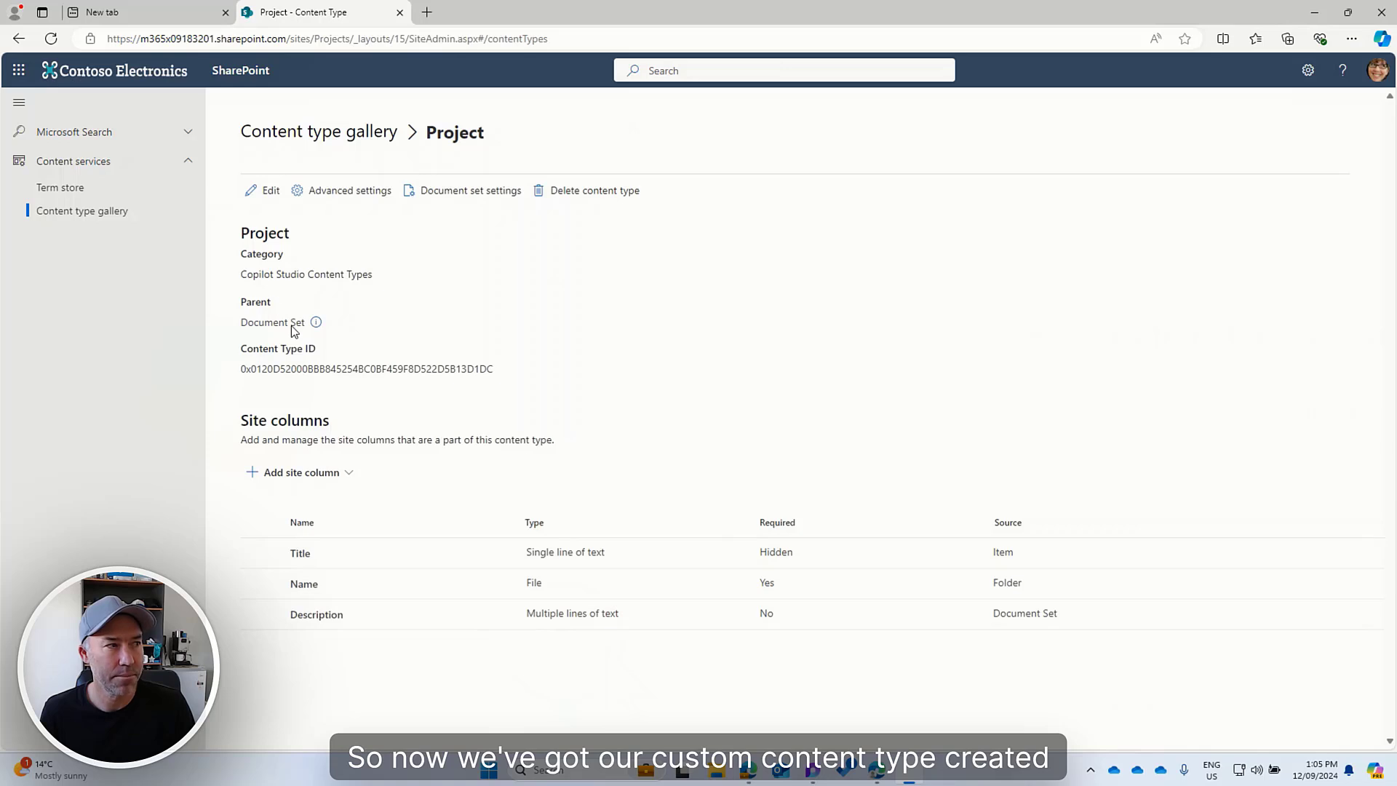
# - Review the project folder structure in the Projects text file in Notepad, and return to the Project content type in SharePoint
pyautogui.doubleClick(431, 131)
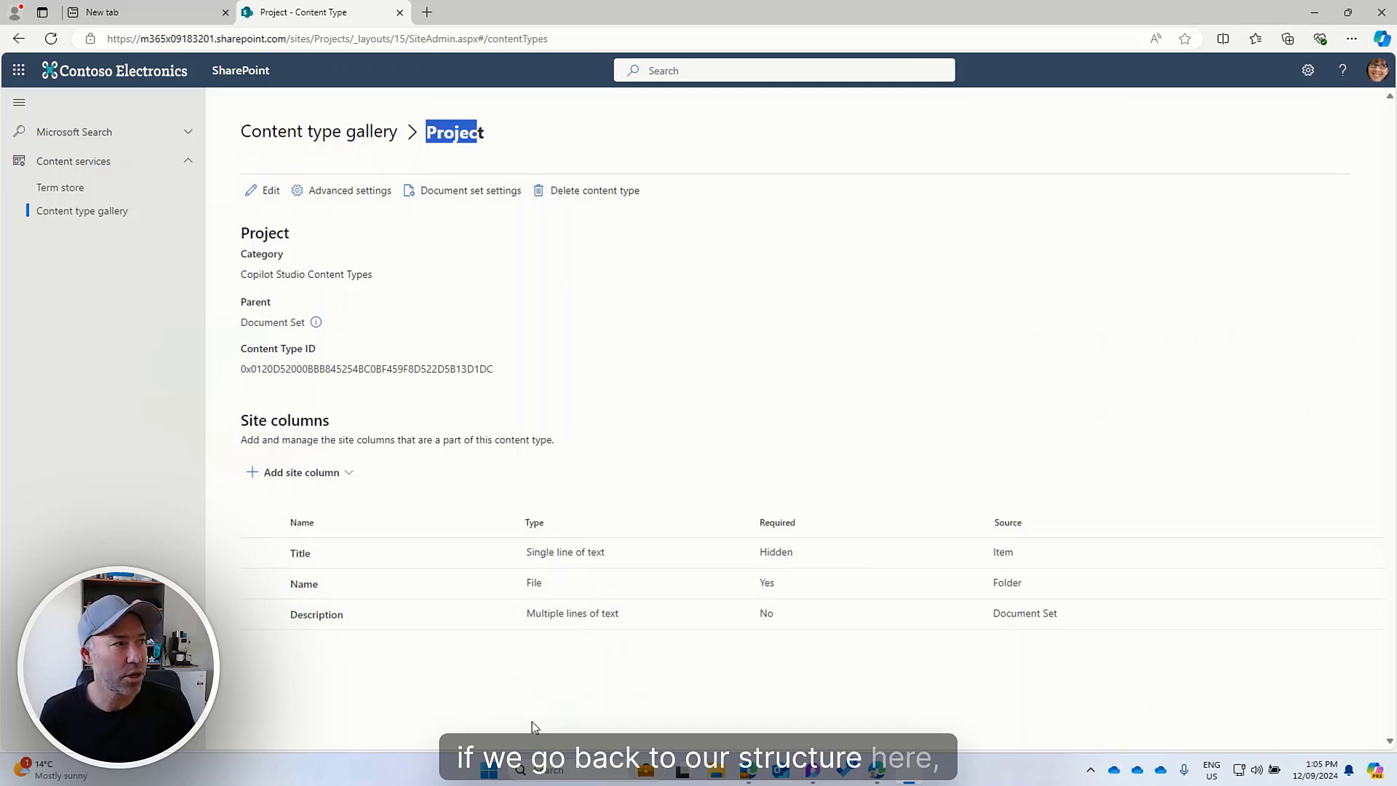
pyautogui.press('ctrl+super+Right')
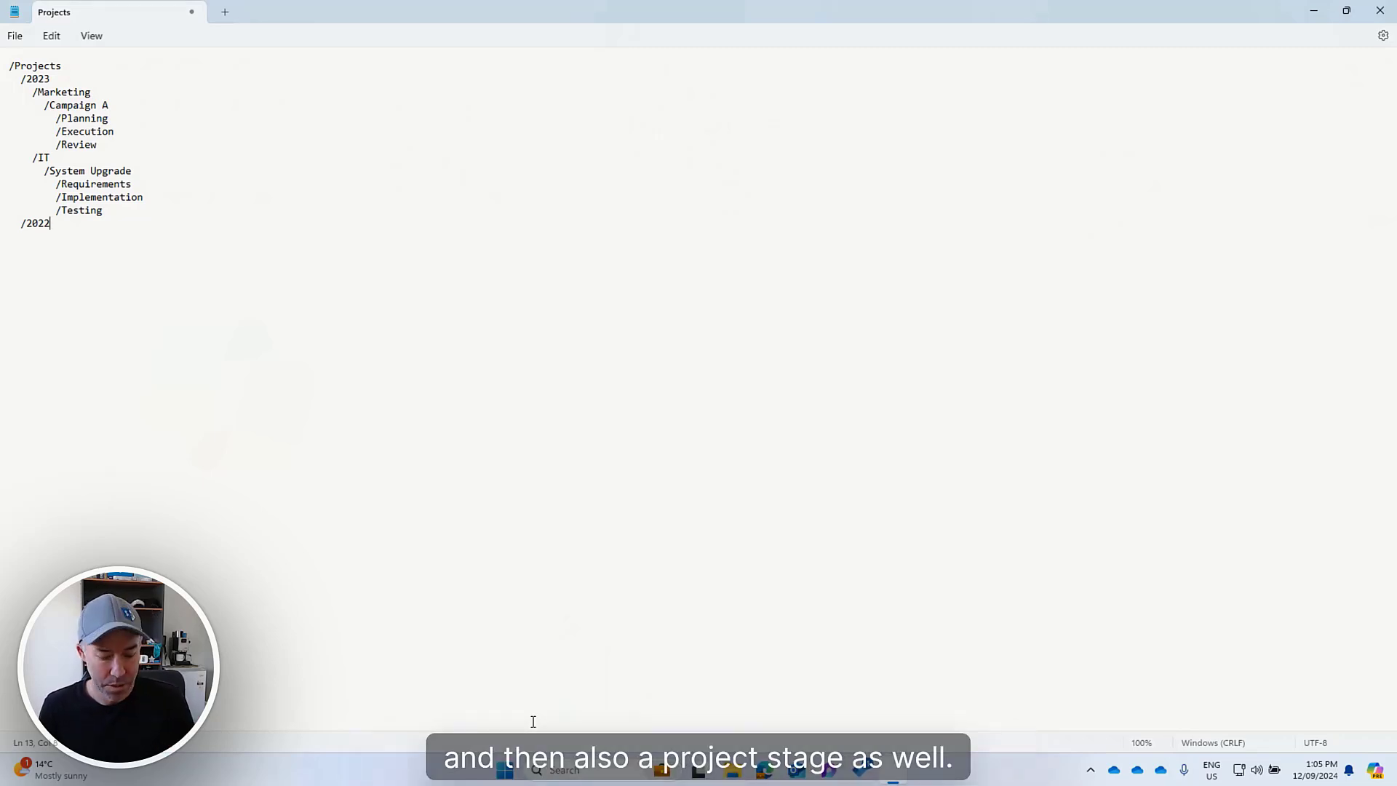
pyautogui.press('ctrl+super+Left')
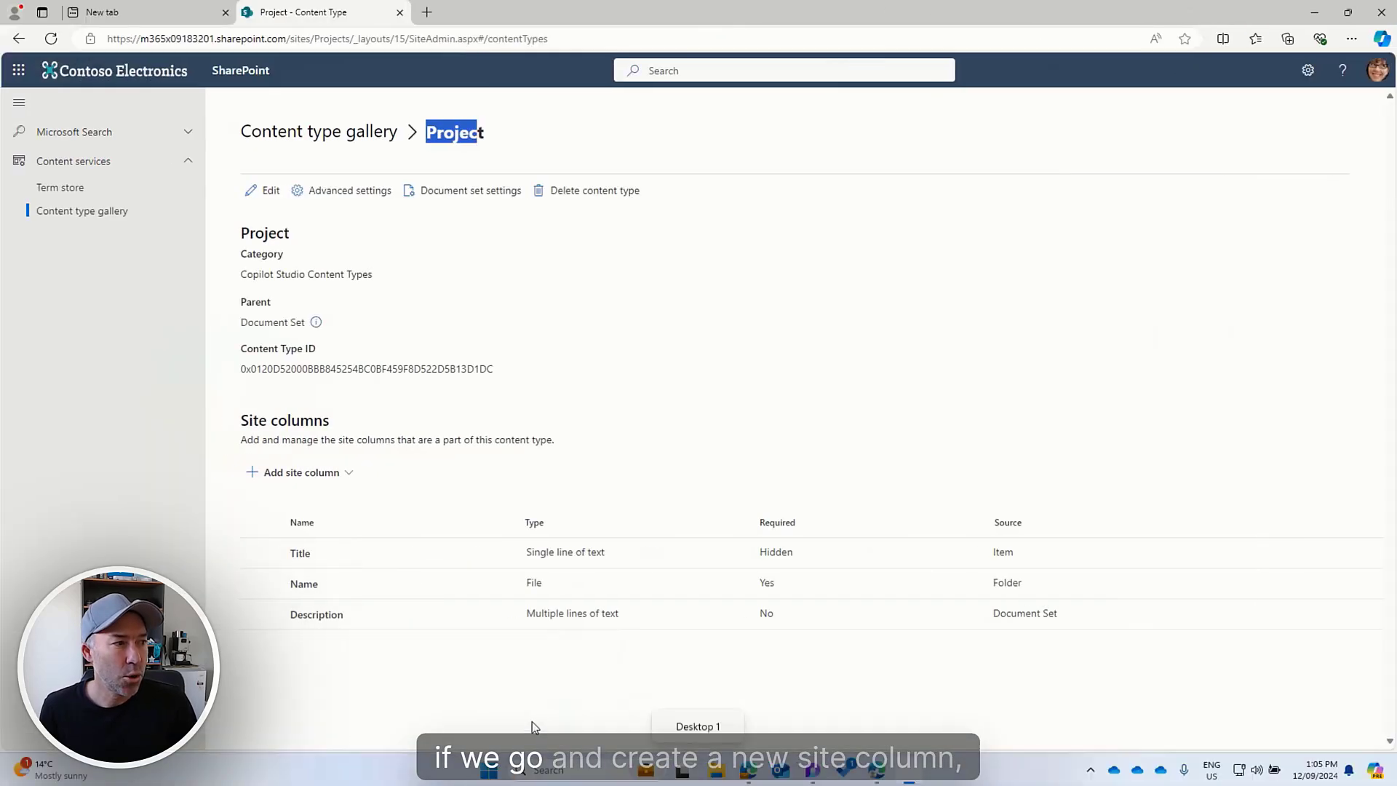
# - Start a new site column named ProjectYear for the Project content type
pyautogui.click(307, 480)
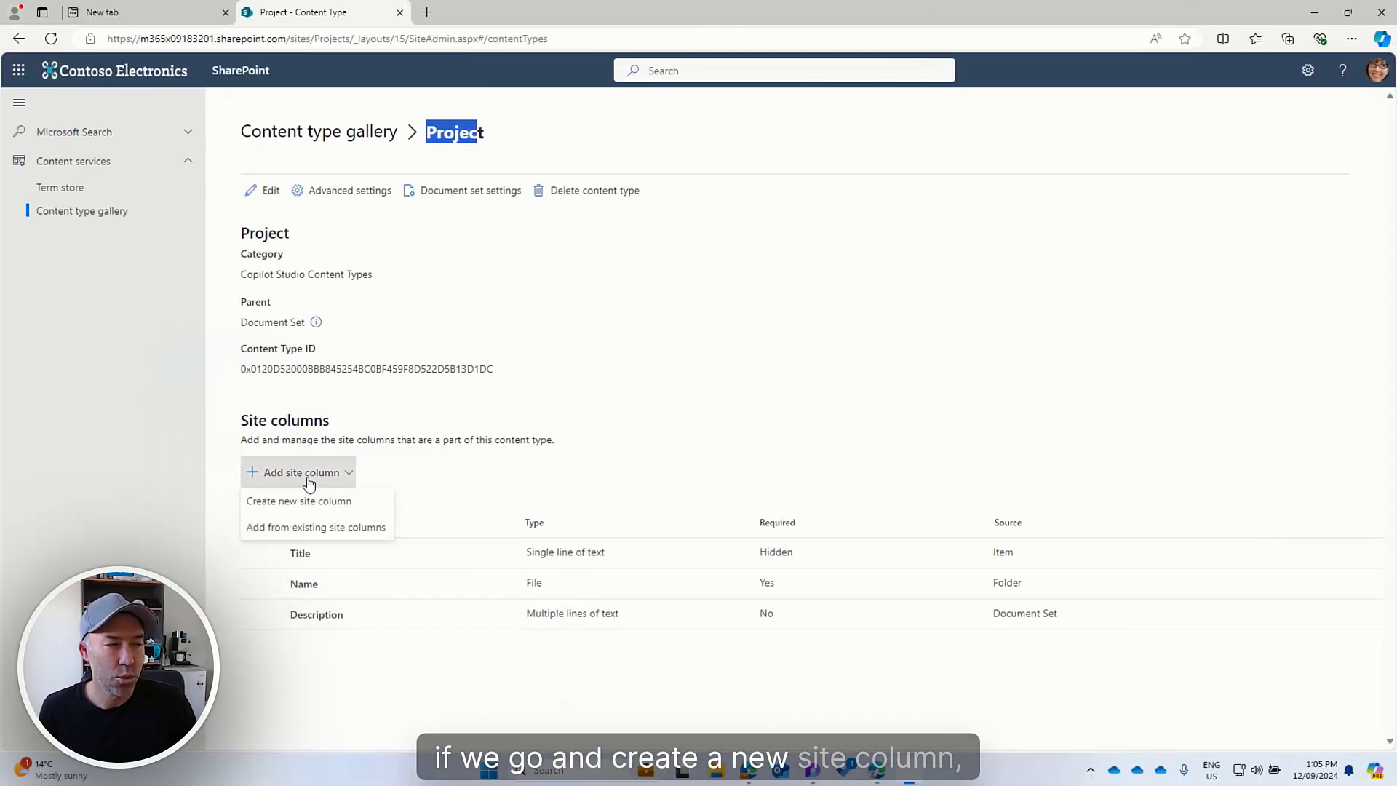
pyautogui.click(305, 501)
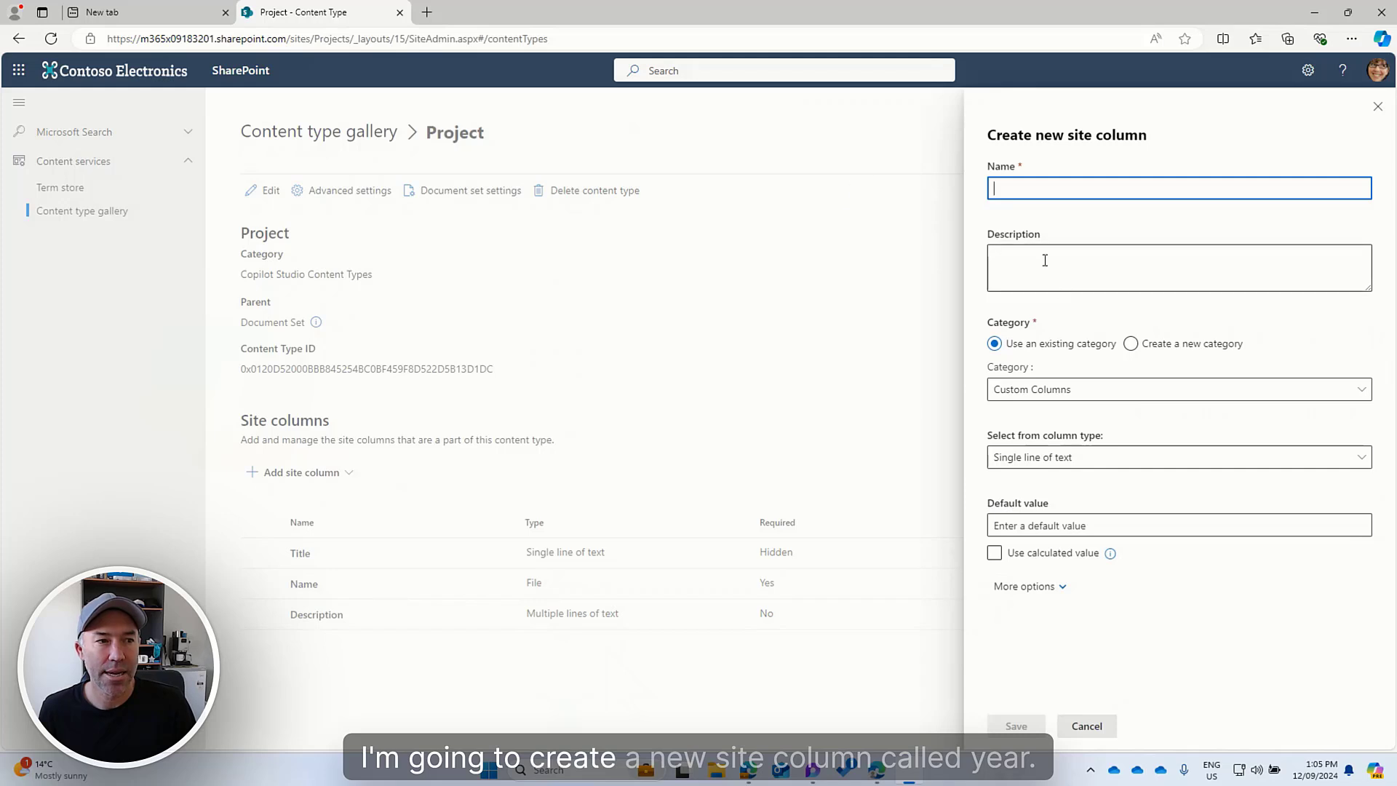
pyautogui.write('YEar')
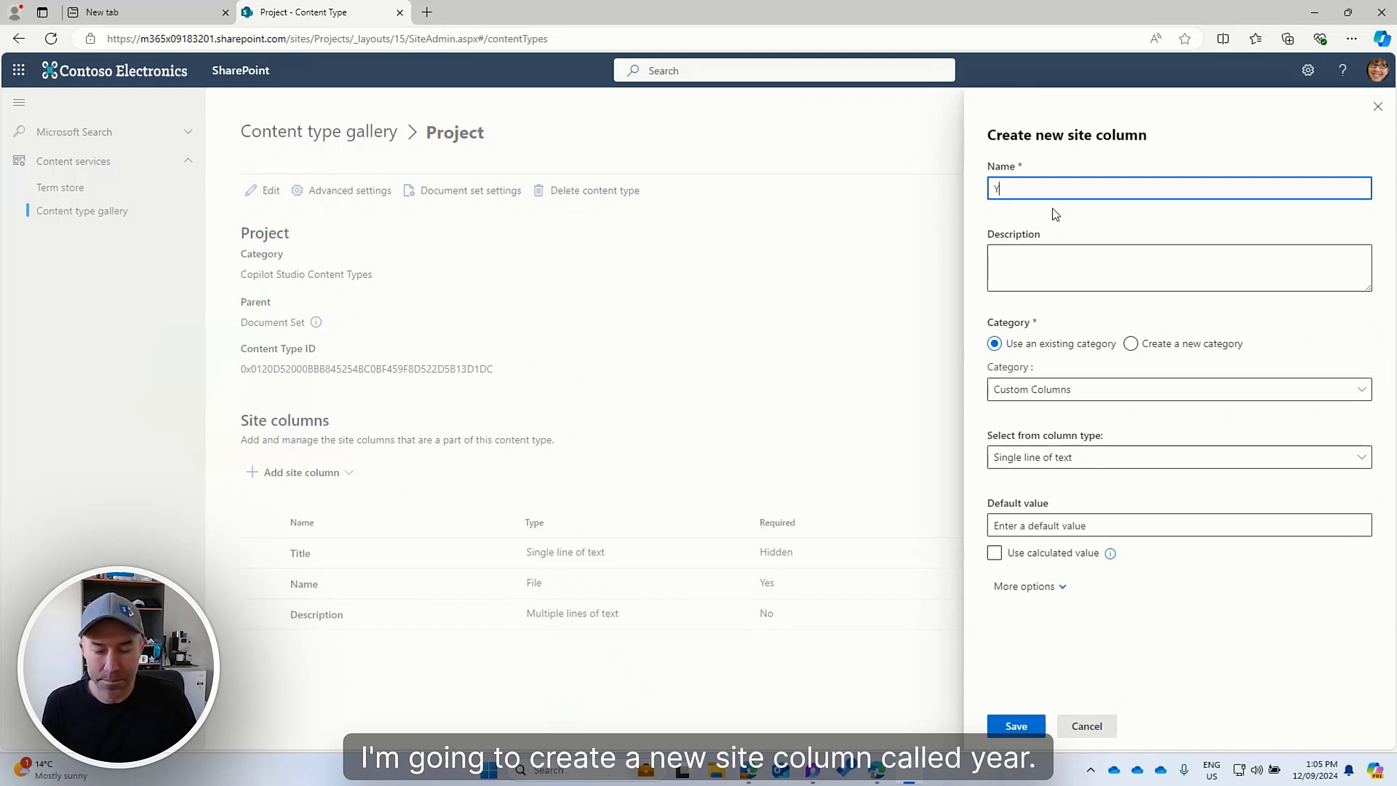
pyautogui.press('BackSpace')
pyautogui.press('BackSpace')
pyautogui.press('BackSpace')
pyautogui.press('BackSpace')
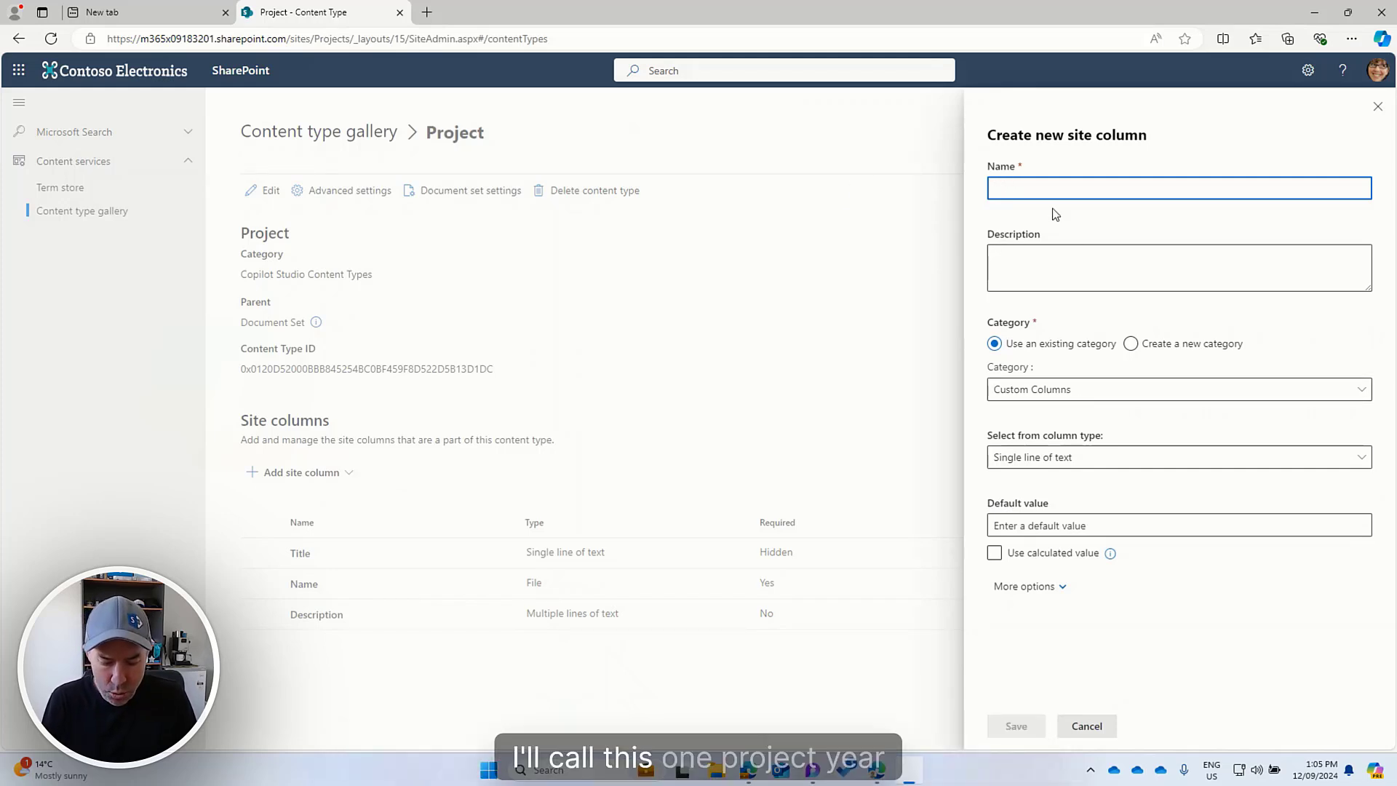
pyautogui.write('ProjectYear')
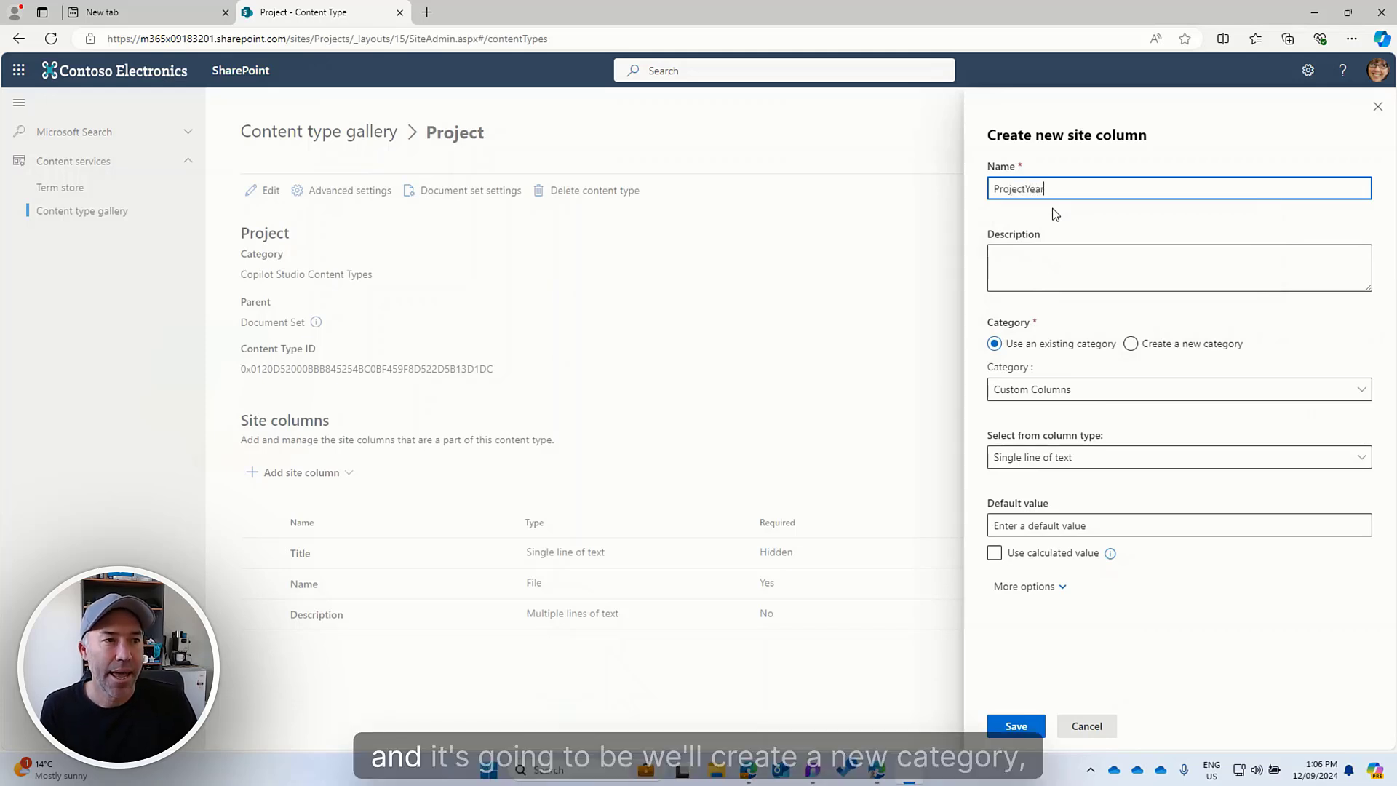
# - Assign the ProjectYear column to a new category called Copilot Studio Columns
pyautogui.click(1045, 393)
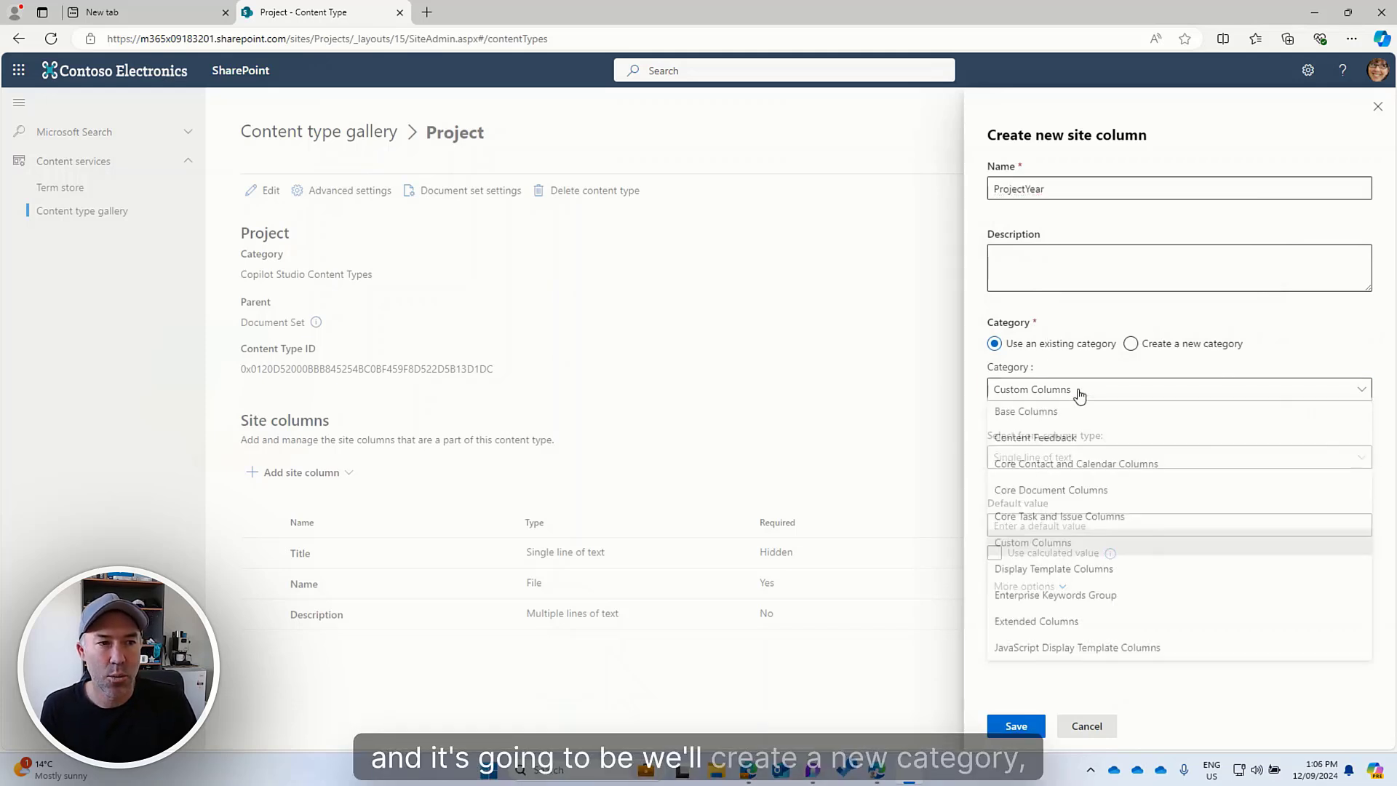
pyautogui.click(1188, 351)
pyautogui.click(1142, 388)
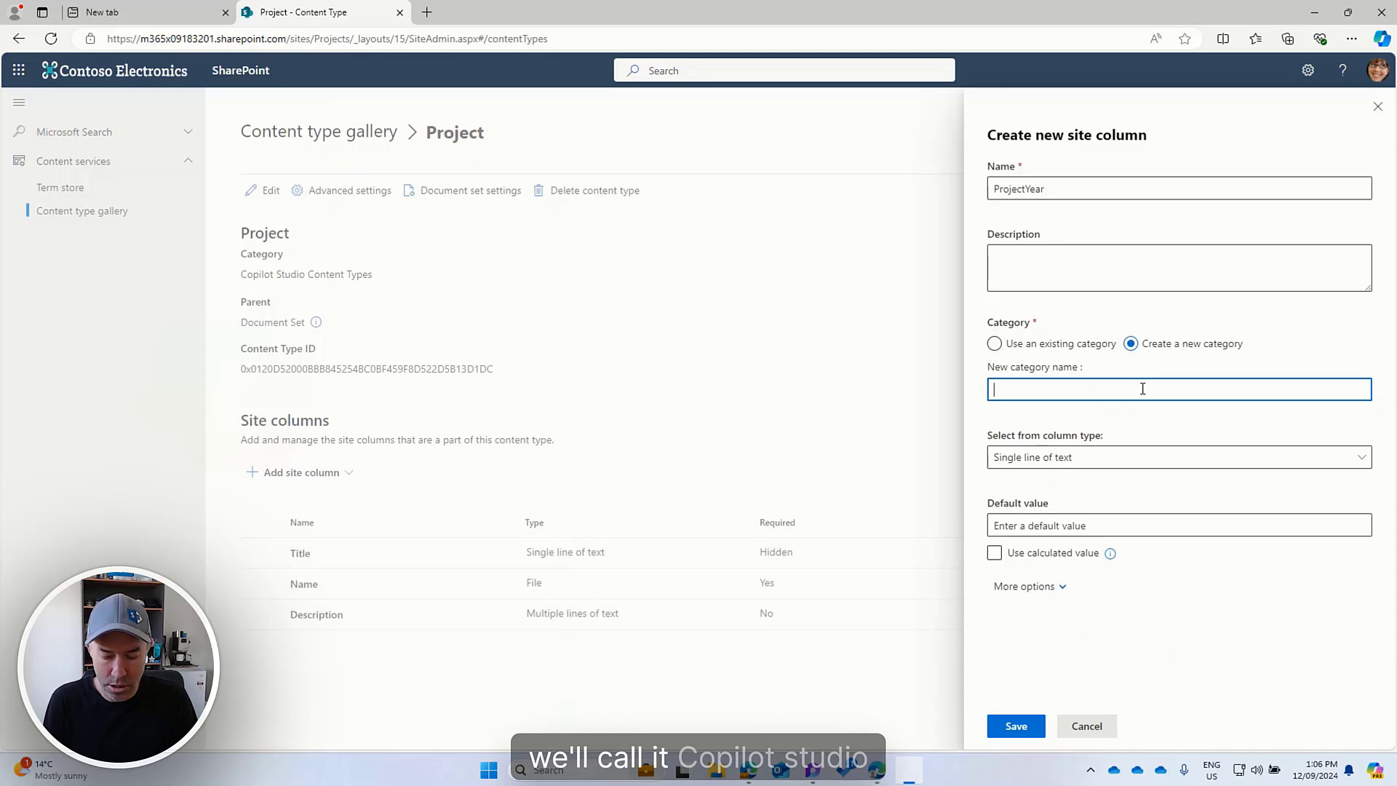
pyautogui.write('Copilot Studi')
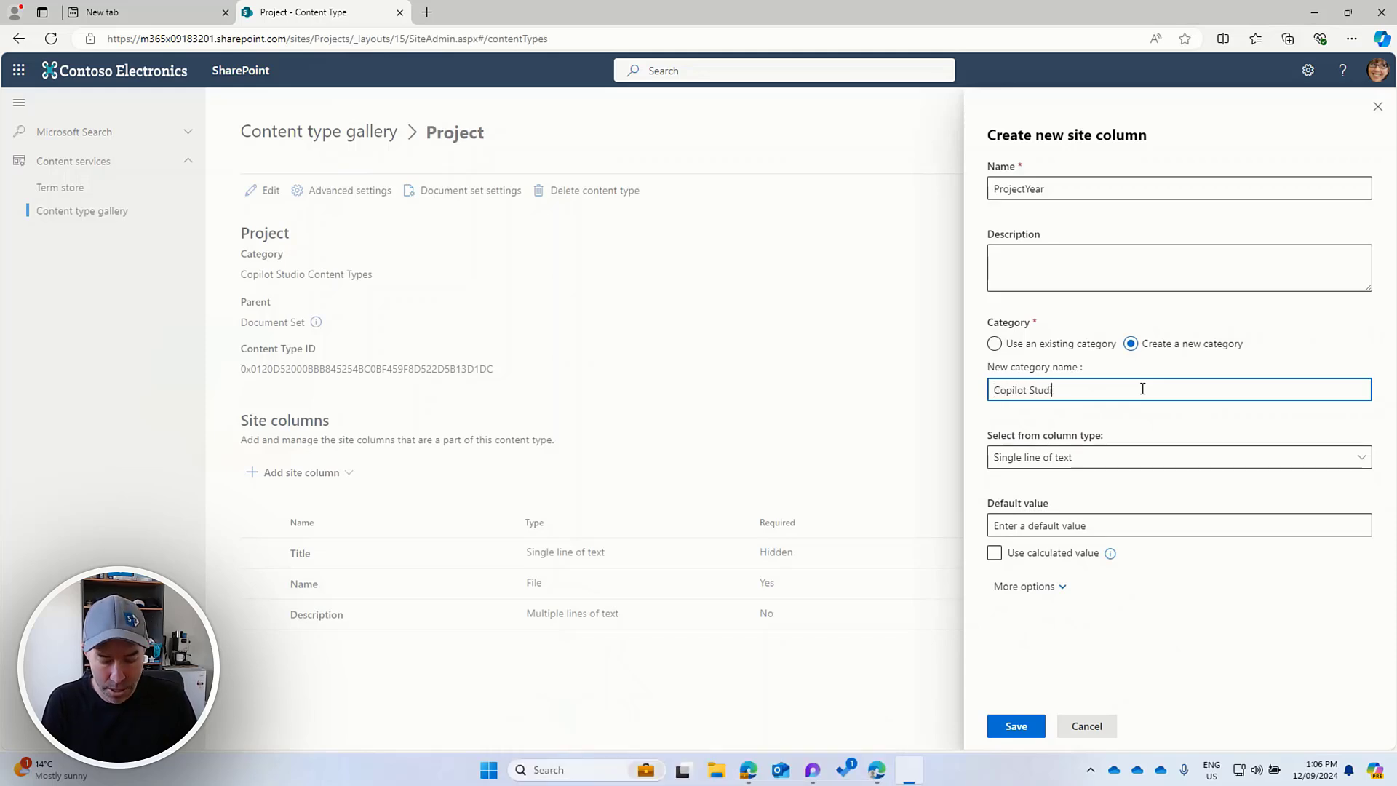
pyautogui.write('o Columns')
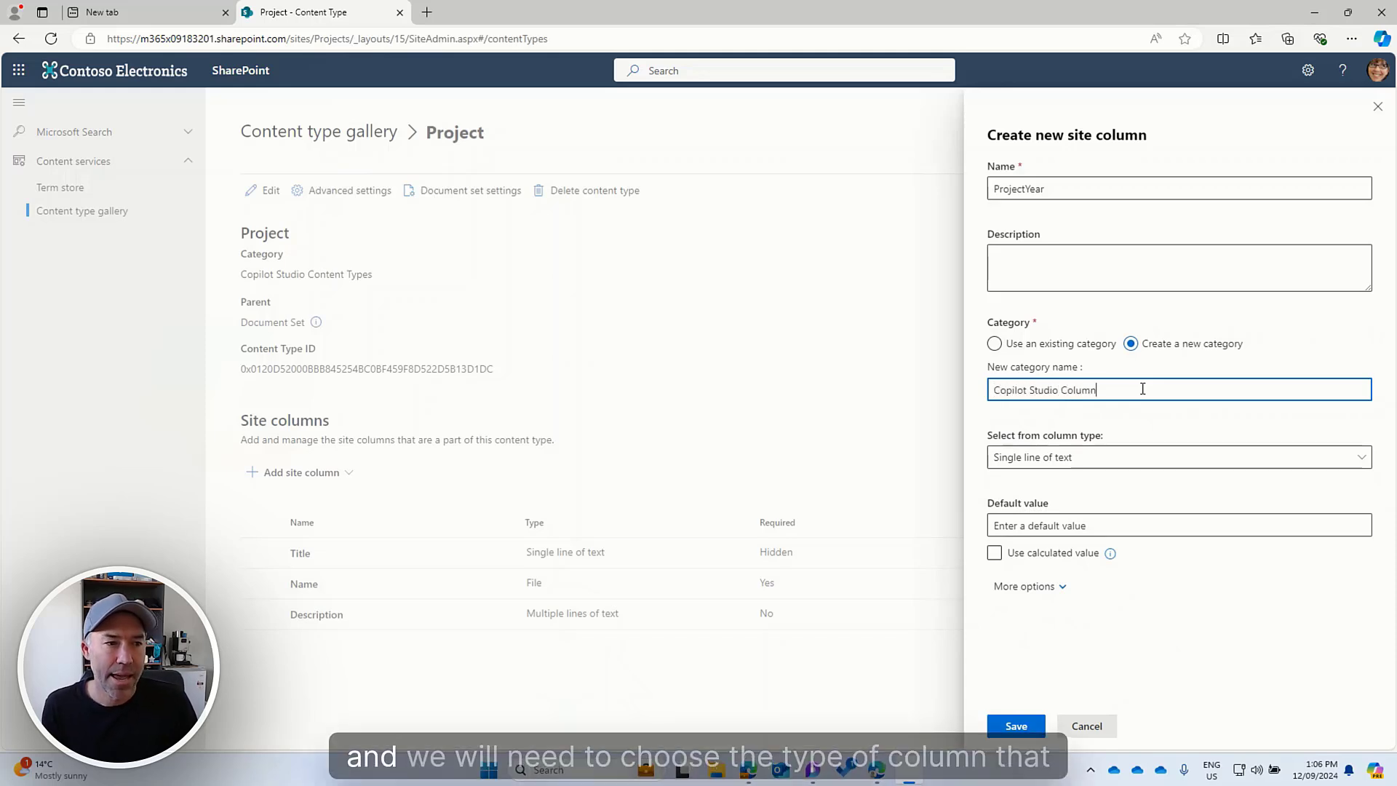
# - Make ProjectYear a Choice column with only the options 2023 and 2024, and save it
pyautogui.click(1099, 466)
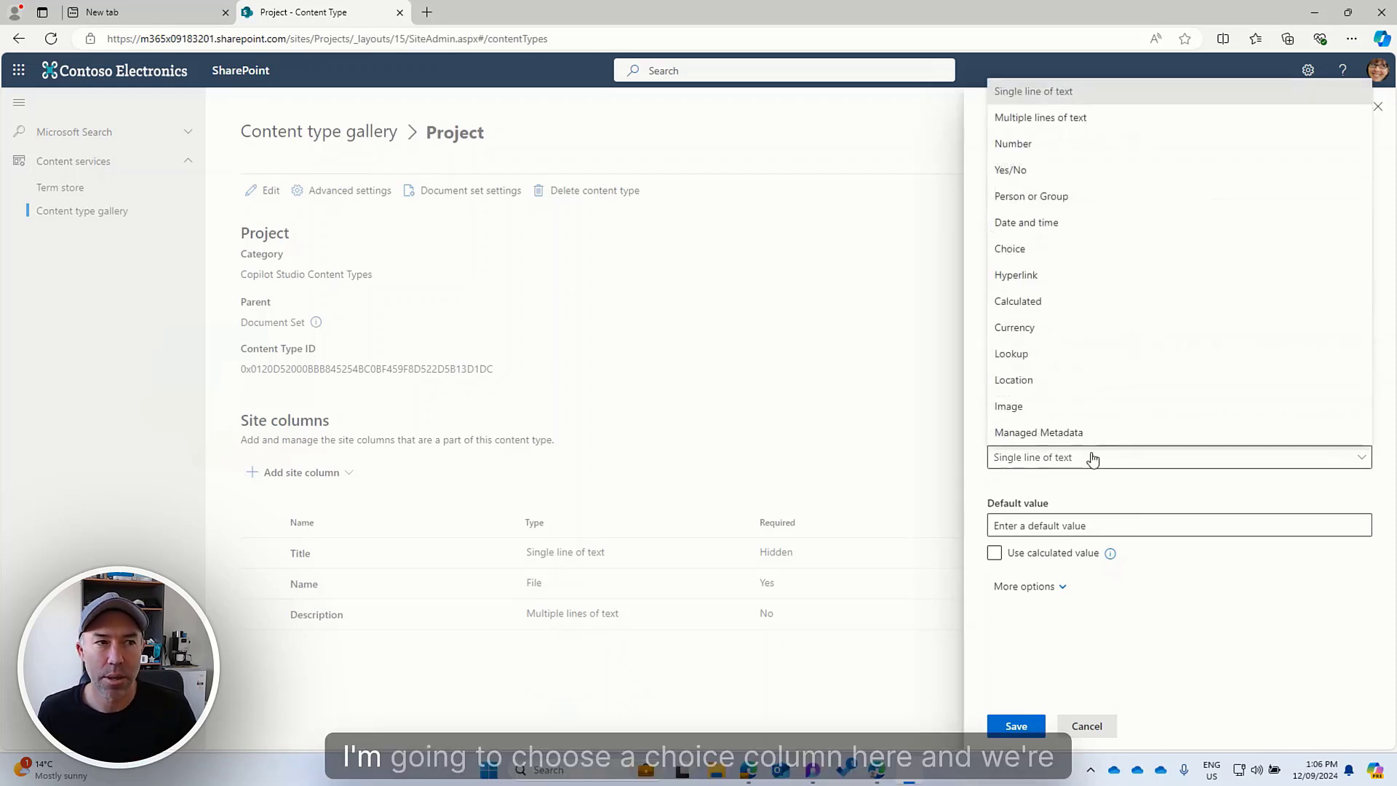
pyautogui.click(1011, 248)
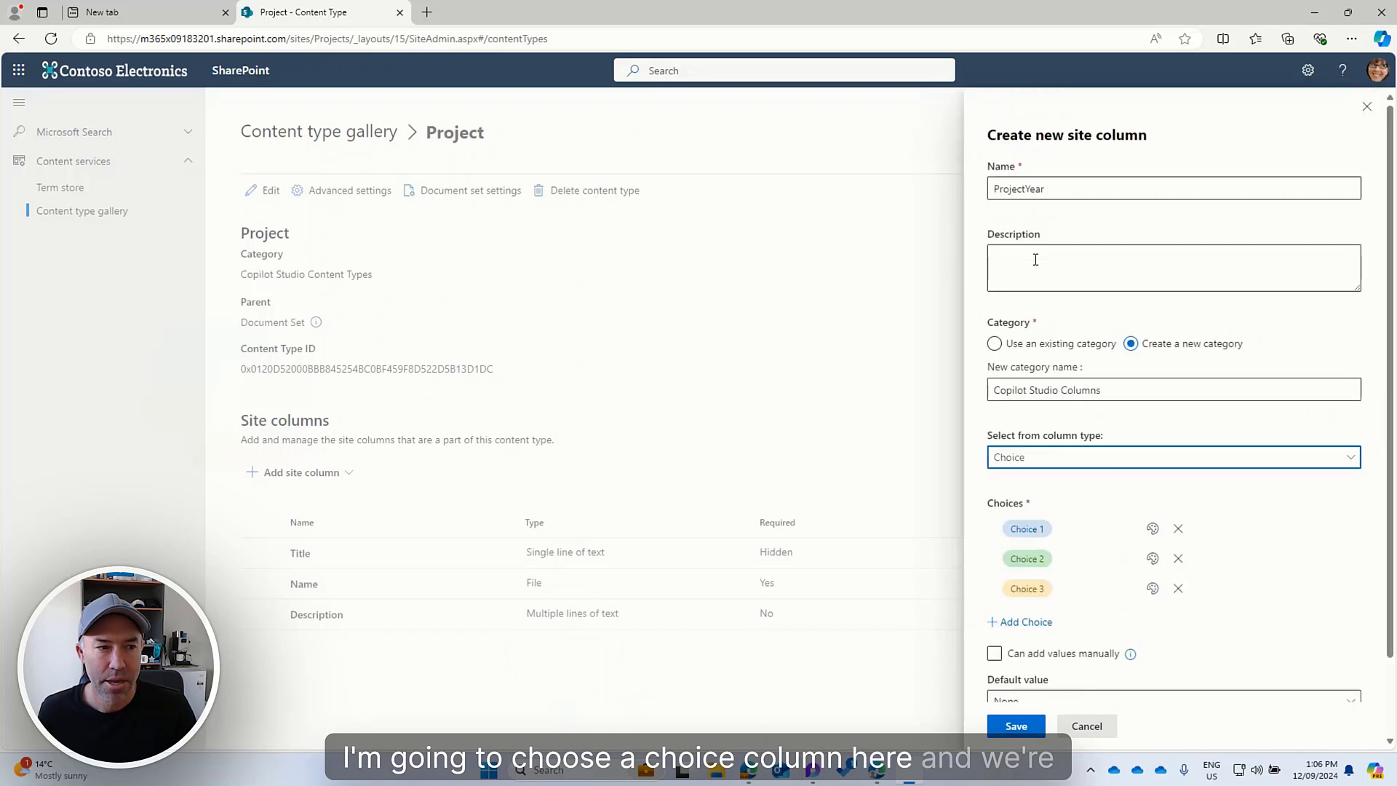
pyautogui.click(1080, 535)
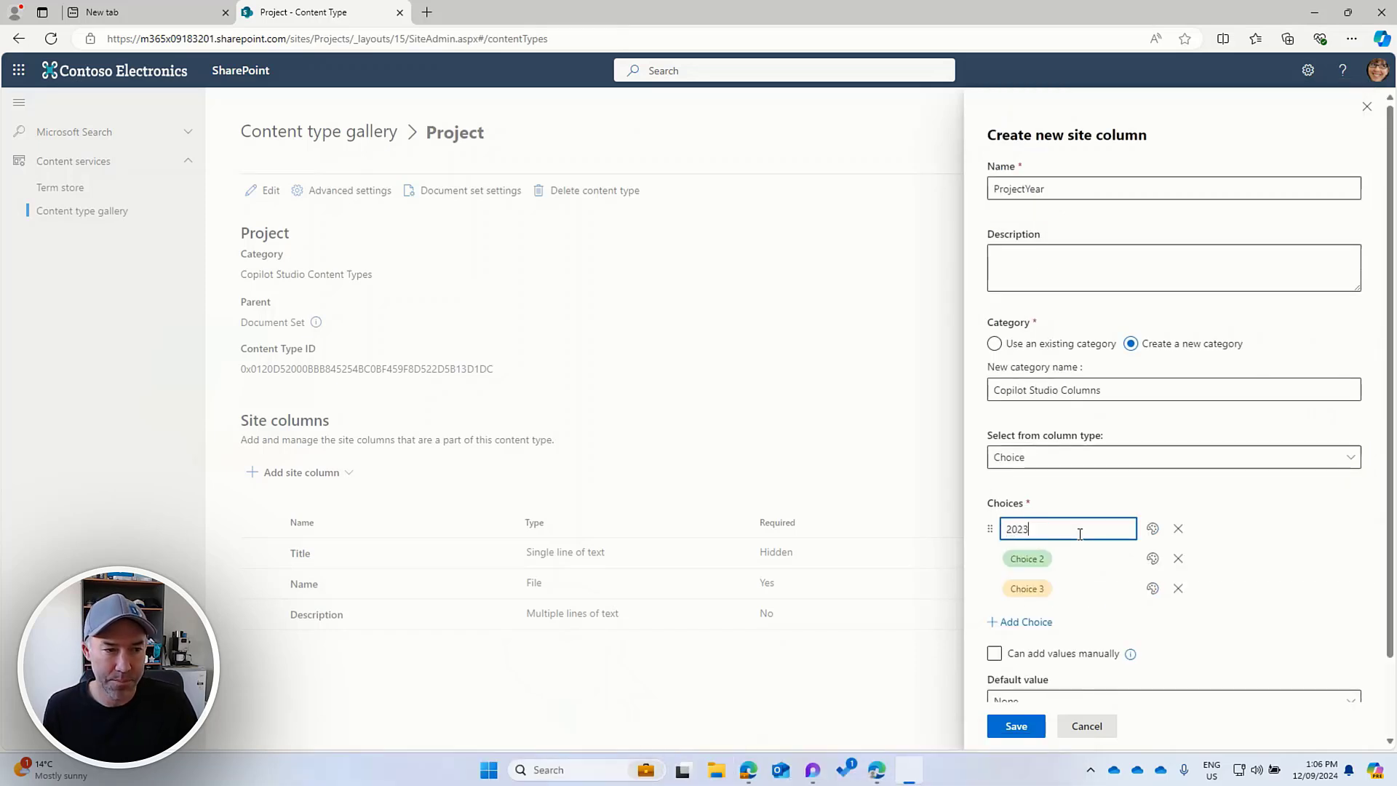
pyautogui.click(1080, 557)
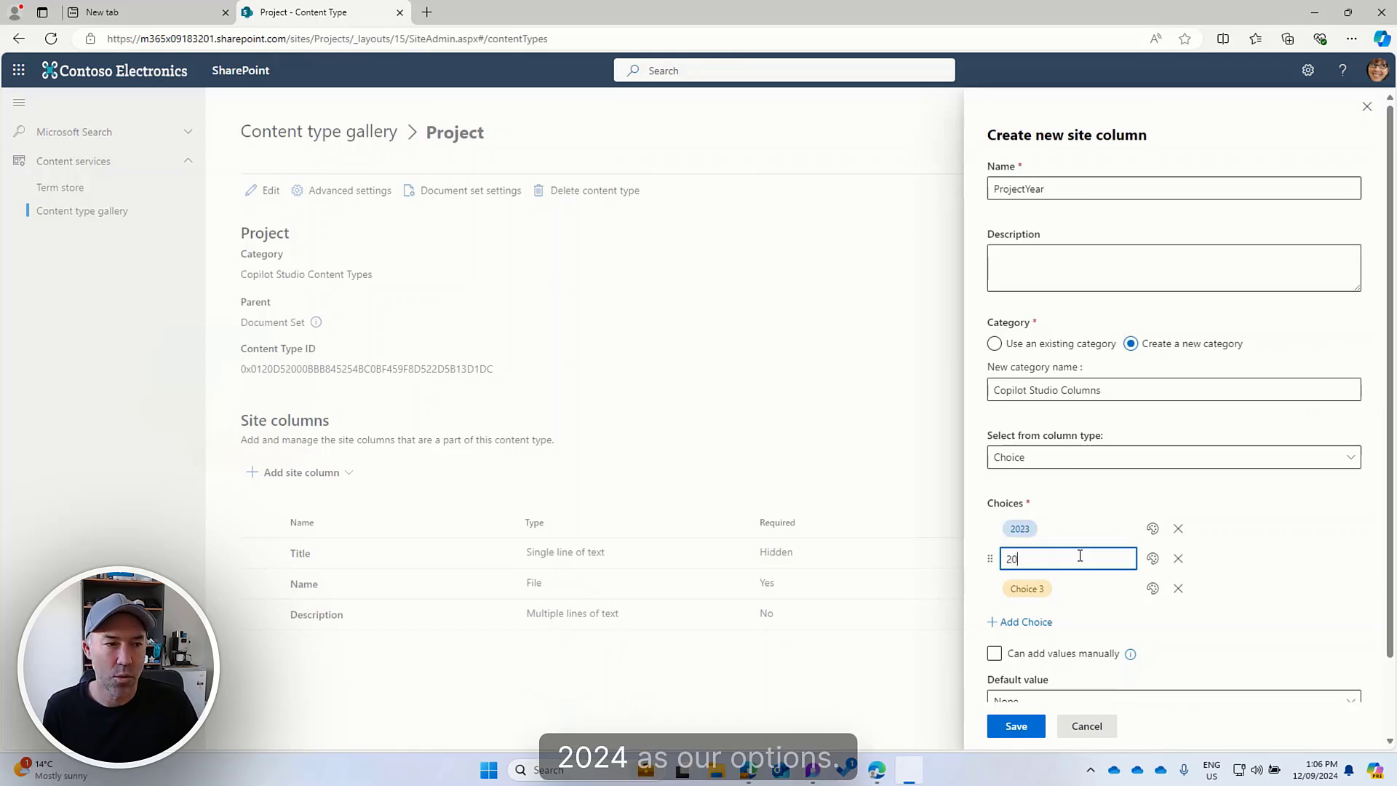
pyautogui.click(1178, 588)
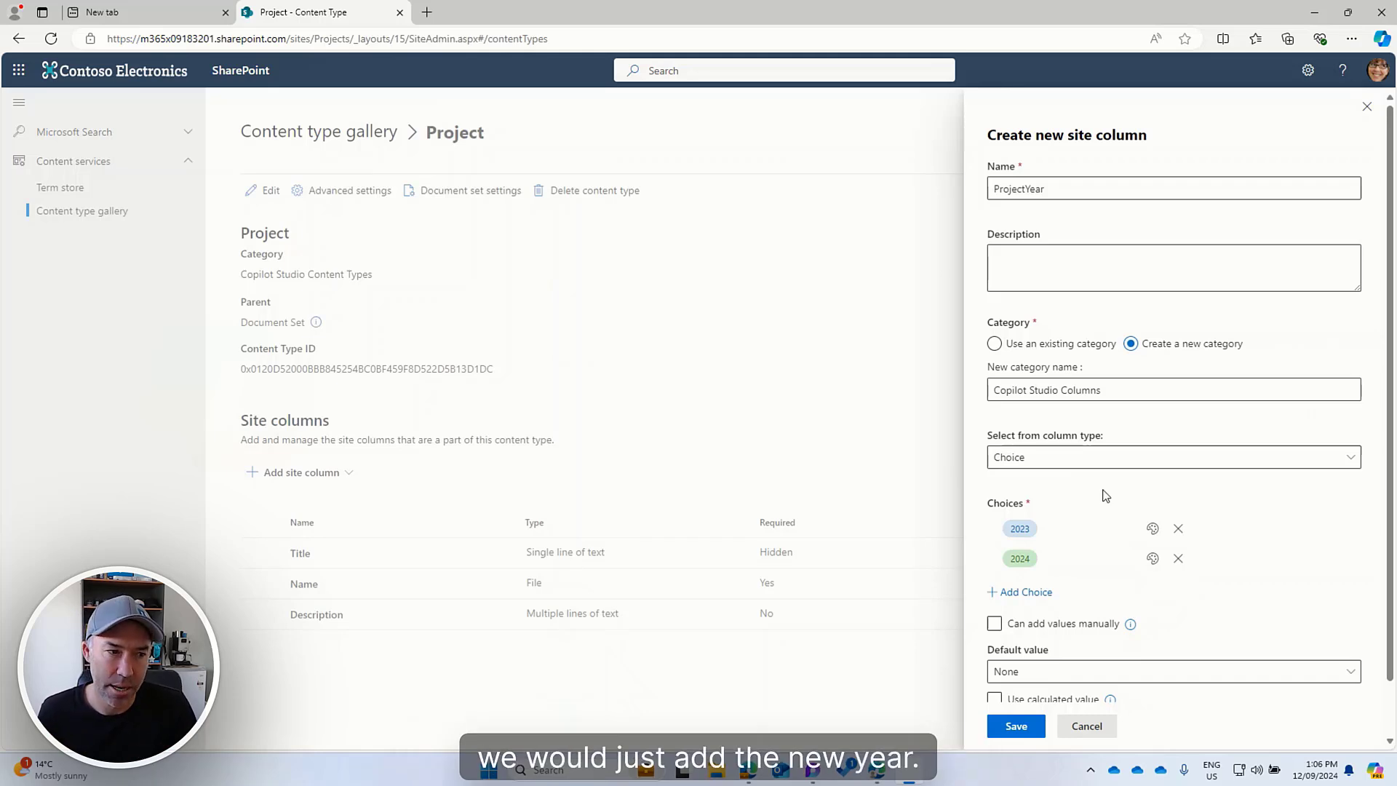
pyautogui.scroll(-1, 1064, 595)
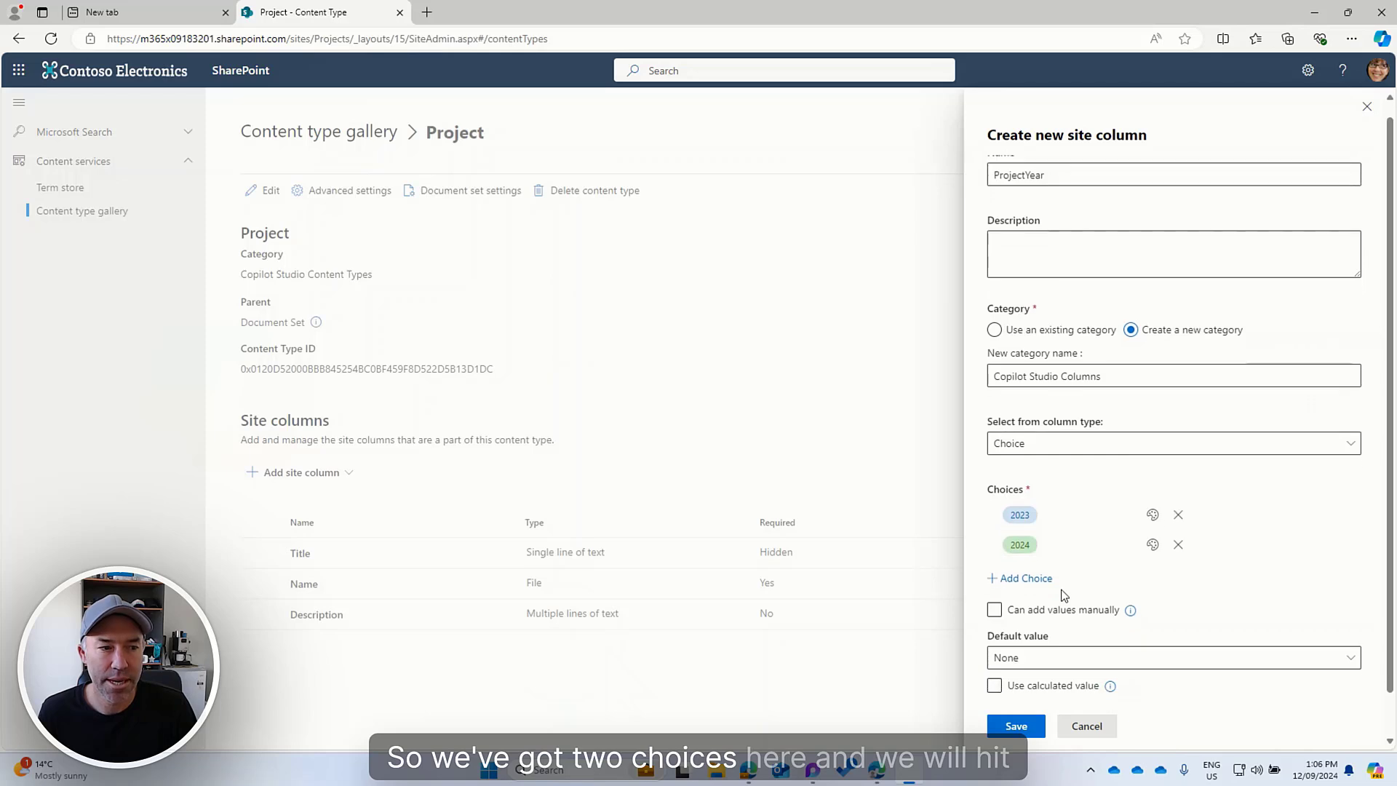
pyautogui.scroll(-1, 1064, 595)
pyautogui.click(1016, 726)
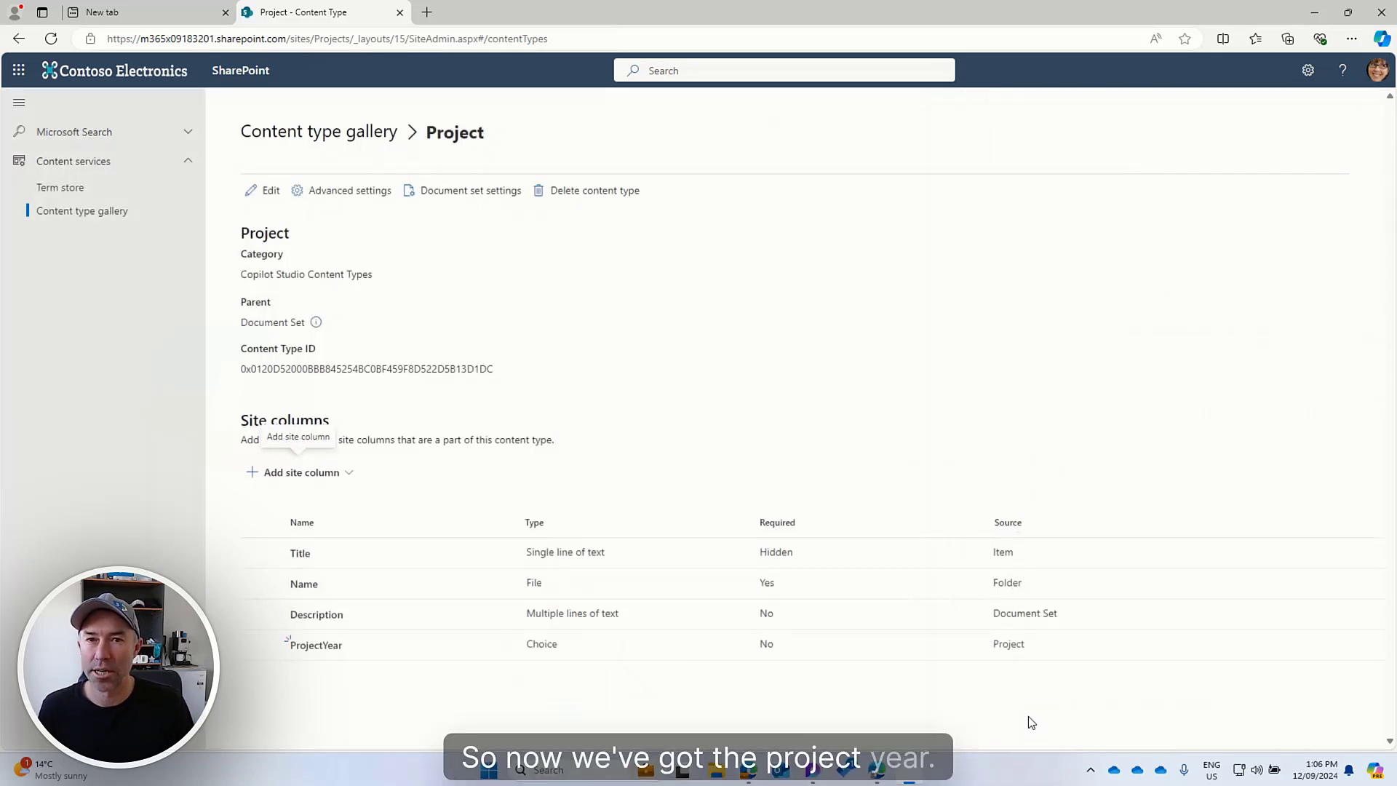
# - Start another new site column for the content type, named CopulotStudioDepartment
pyautogui.click(328, 473)
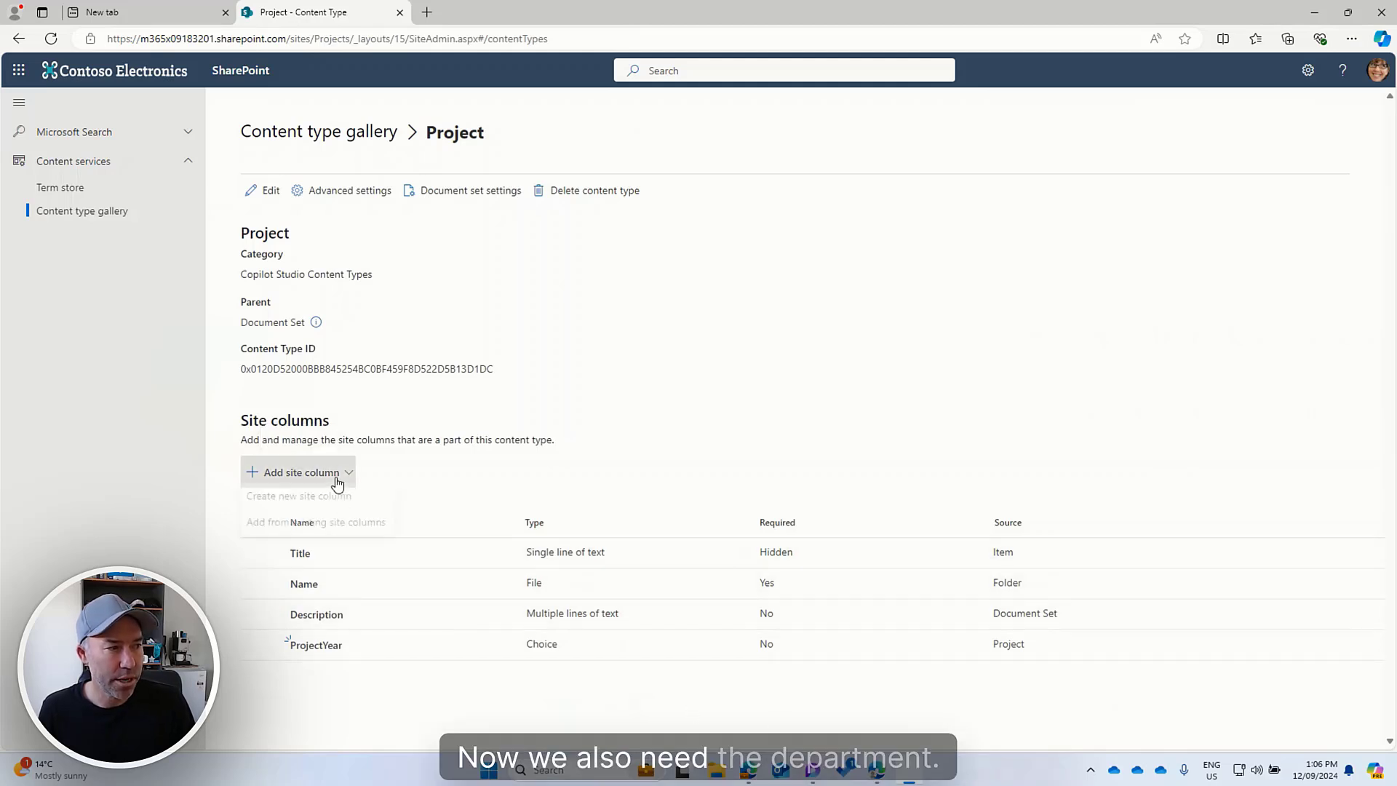
pyautogui.click(335, 501)
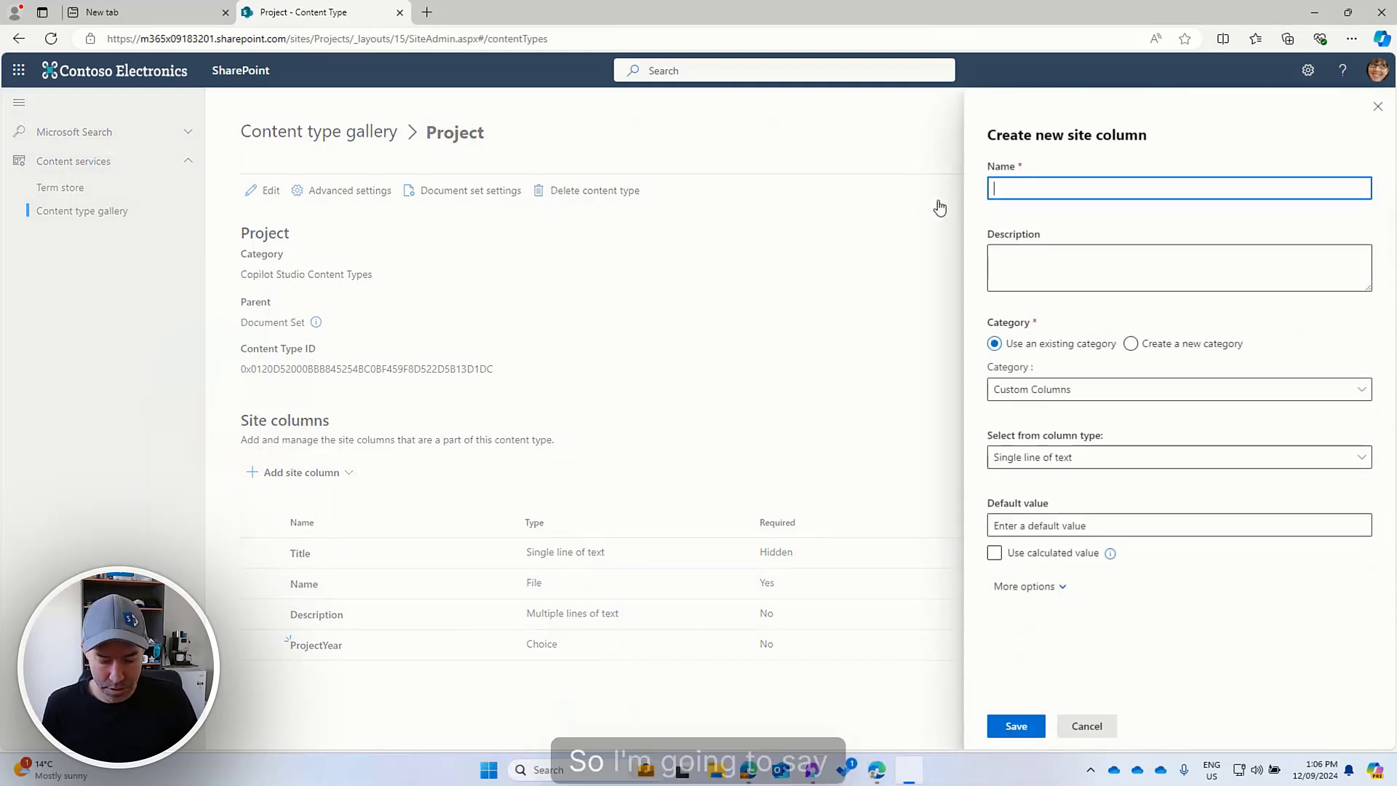
pyautogui.click(1020, 186)
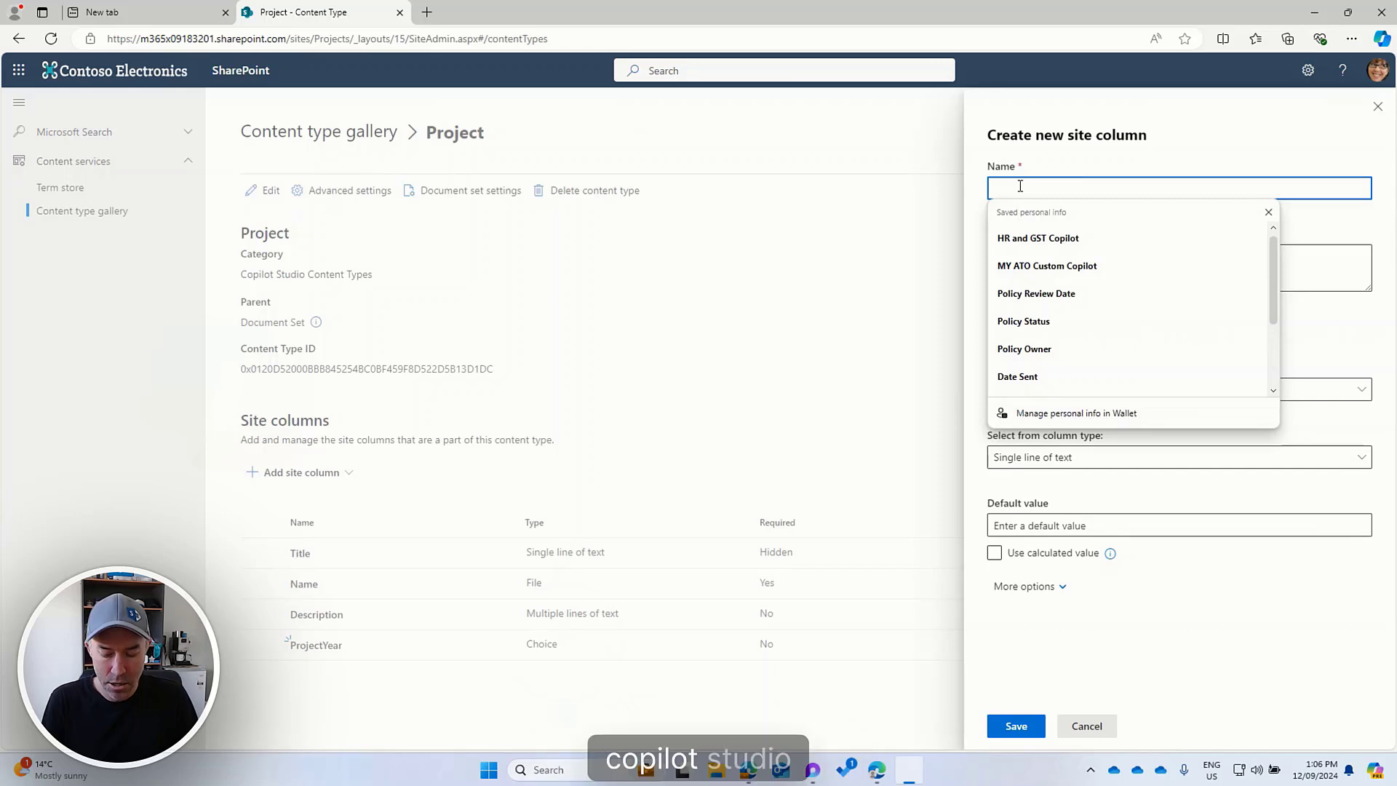
pyautogui.write('CopilotStu')
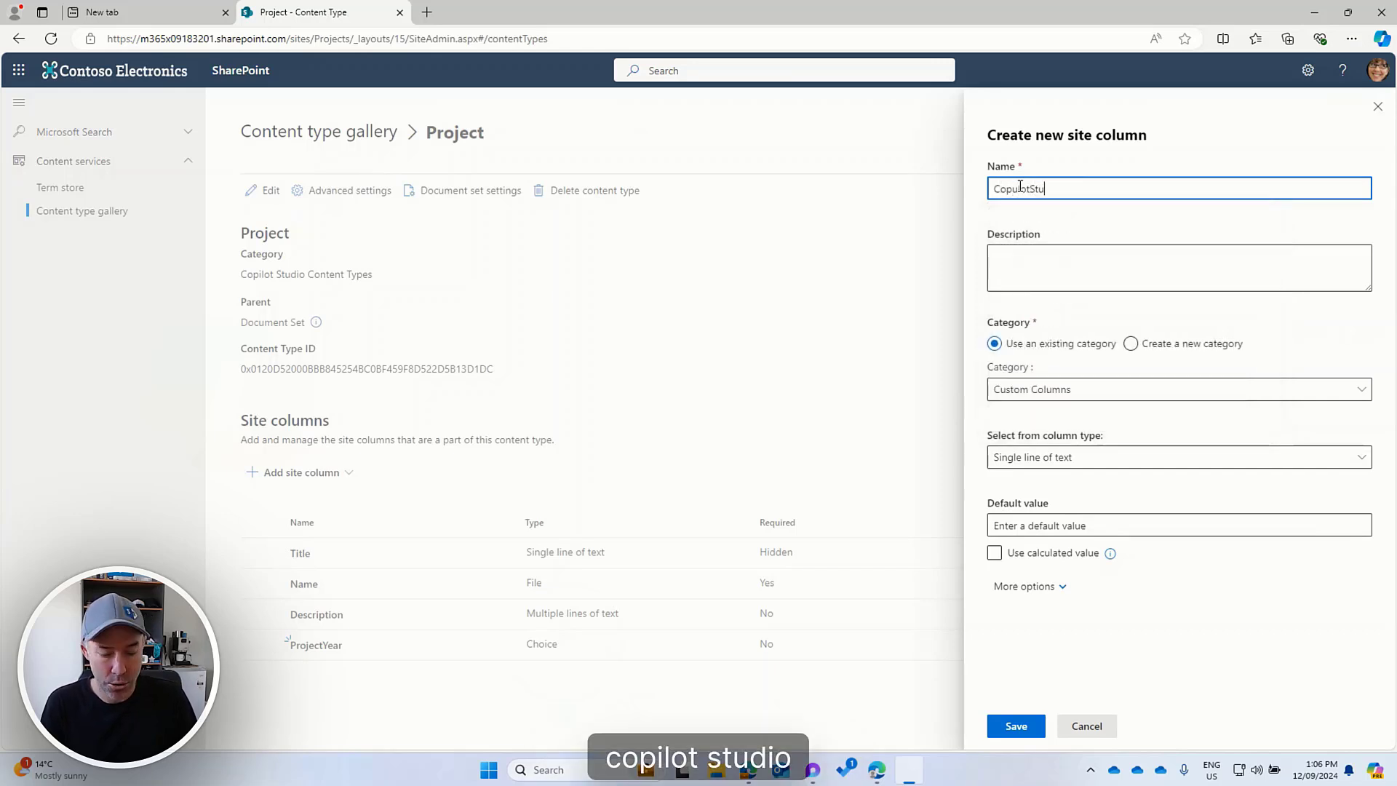
pyautogui.write('dioDe')
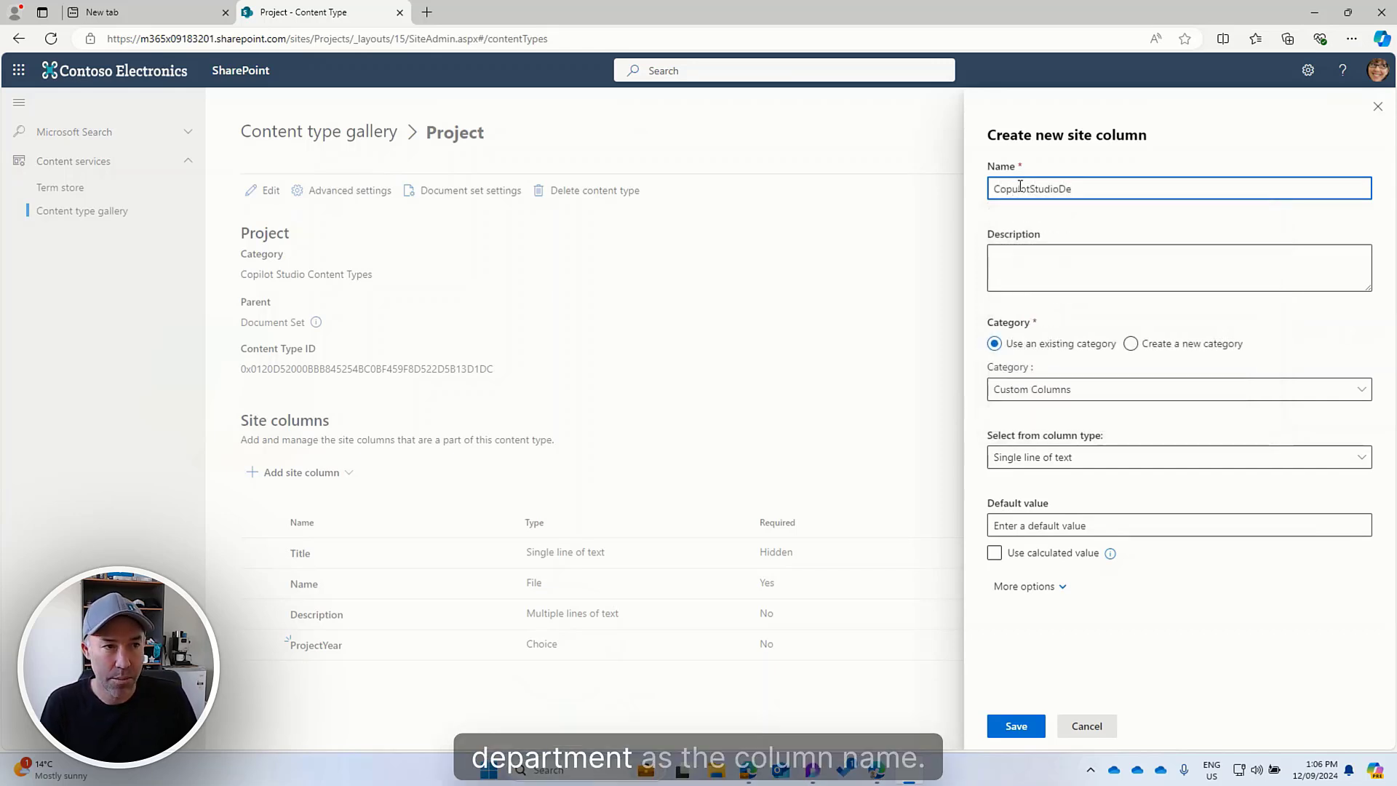
pyautogui.write('partment')
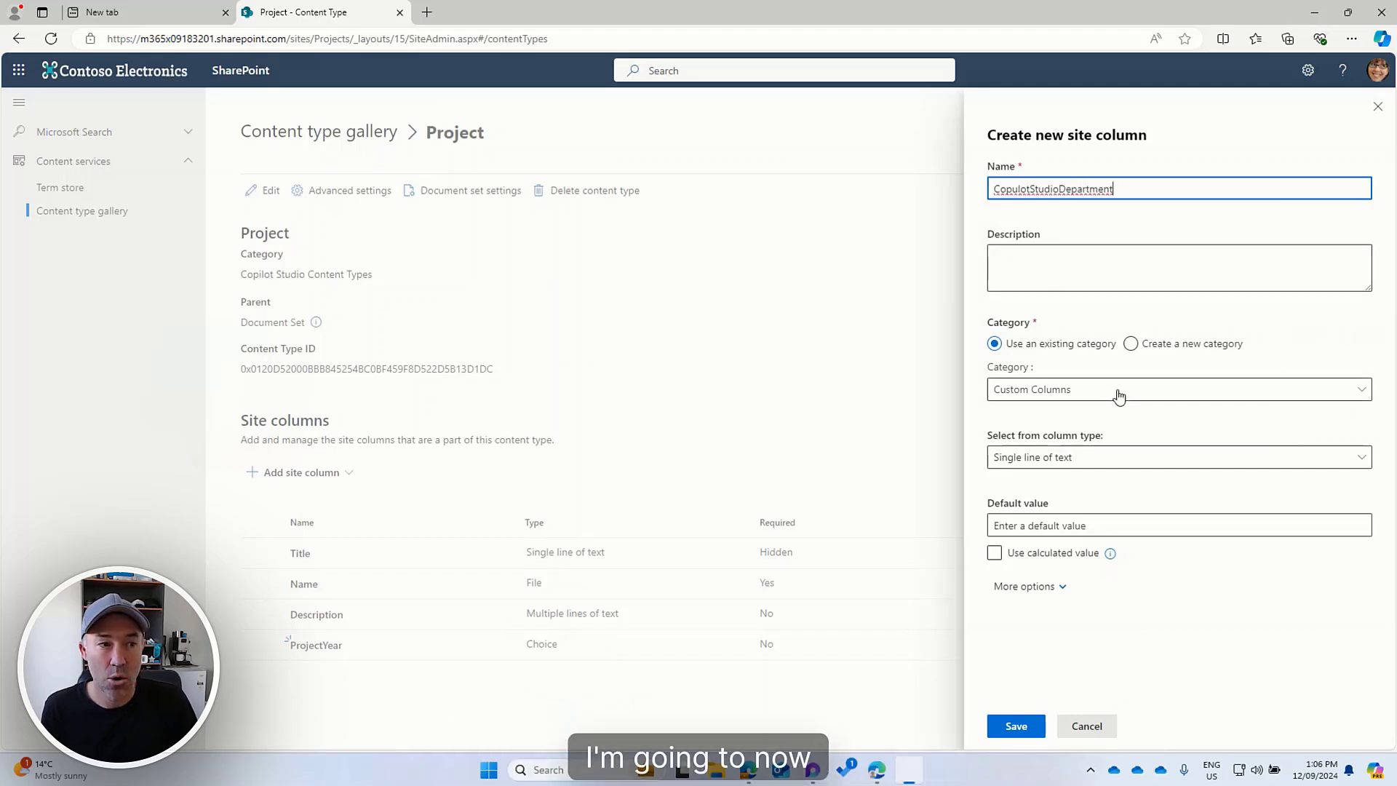
# - Put the department column in the existing Copilot Studio Columns category and set its type to Choice
pyautogui.click(1077, 391)
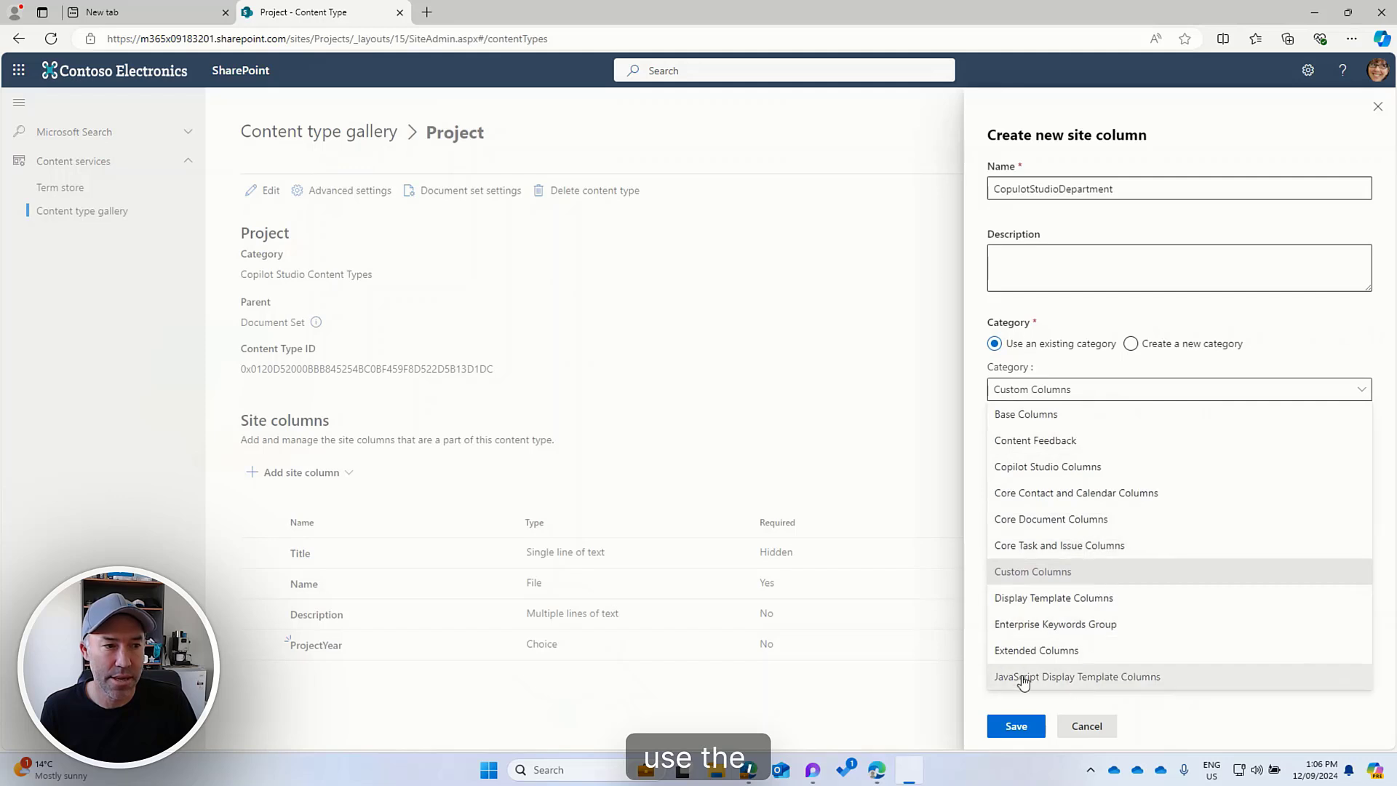
pyautogui.click(1063, 469)
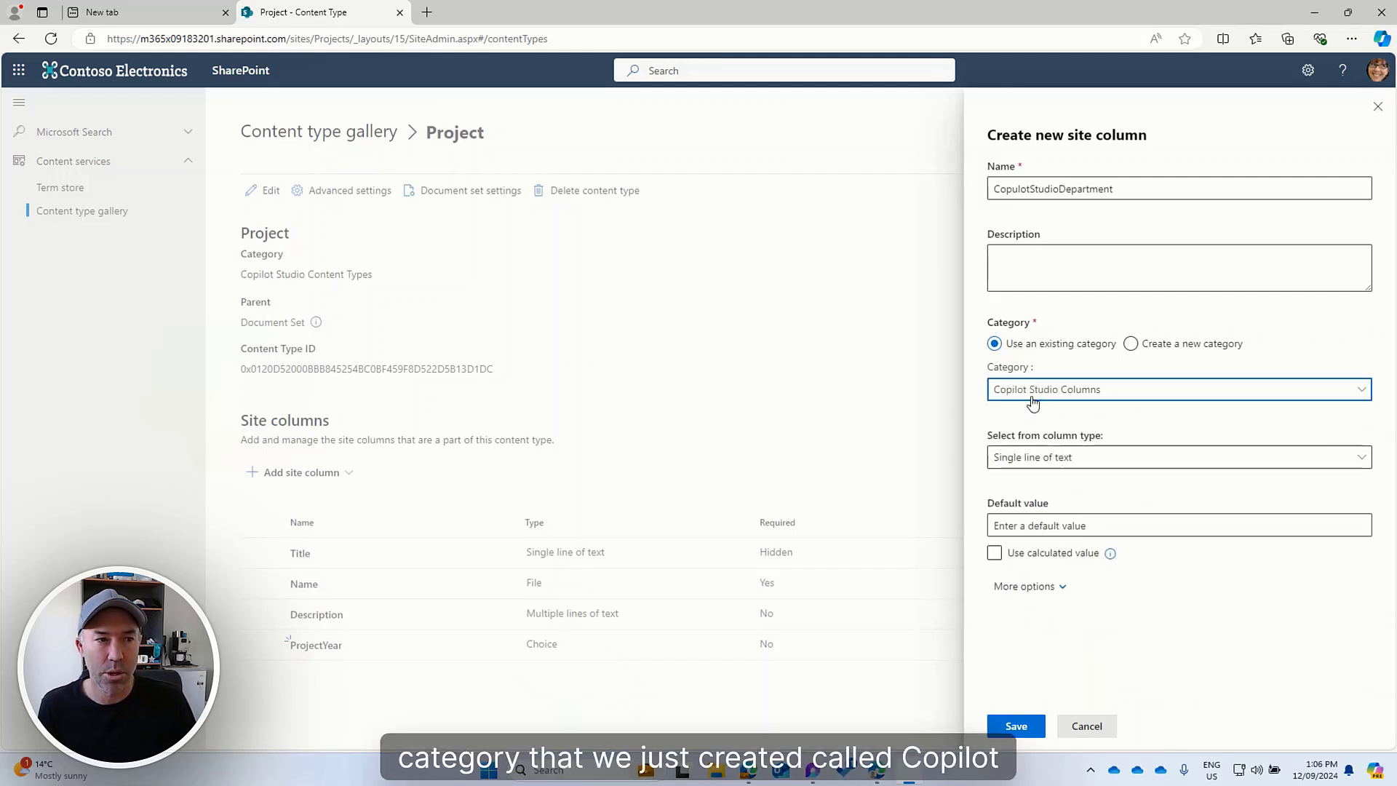
pyautogui.click(1047, 463)
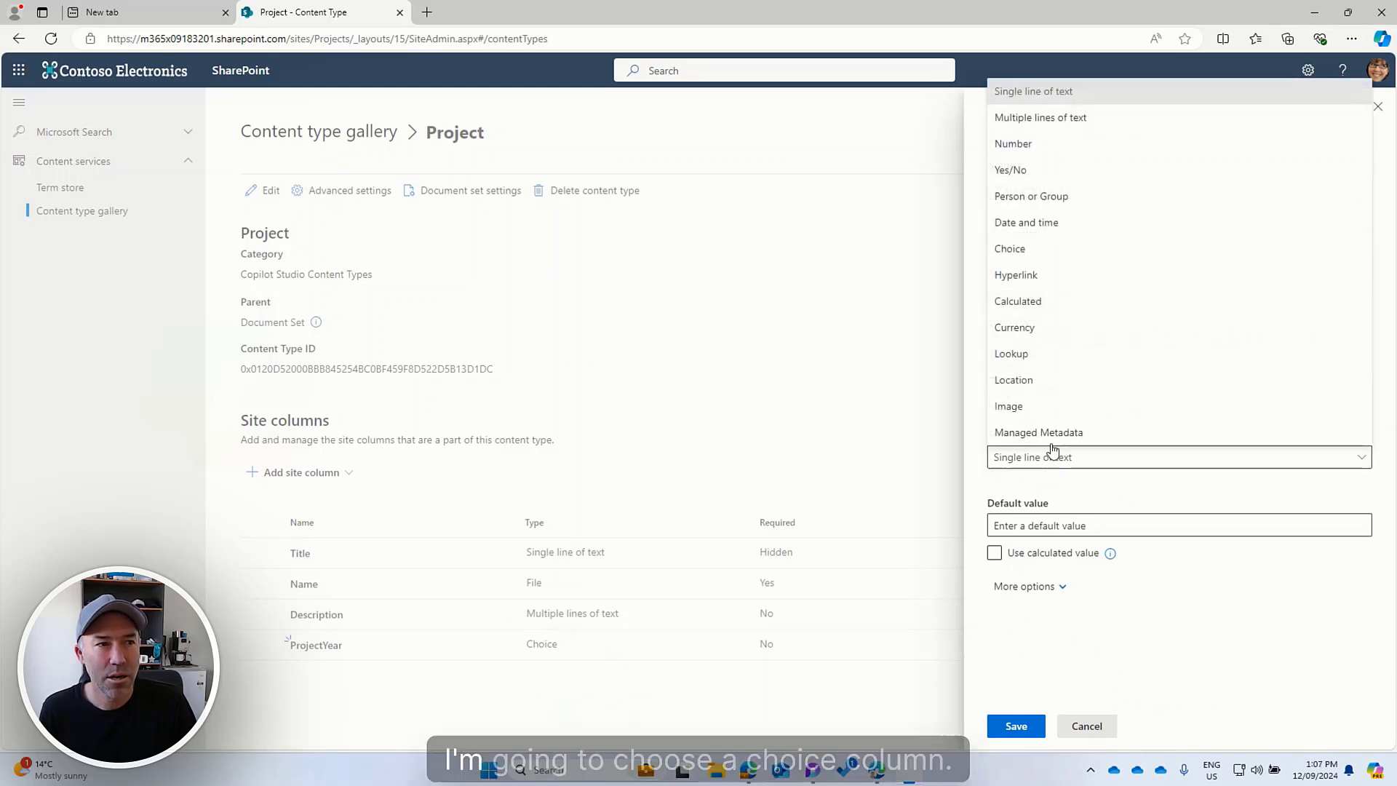
pyautogui.click(1041, 249)
# - Define the department choices Human Resources, IT, Finance and Legal, and save the column
pyautogui.click(1081, 520)
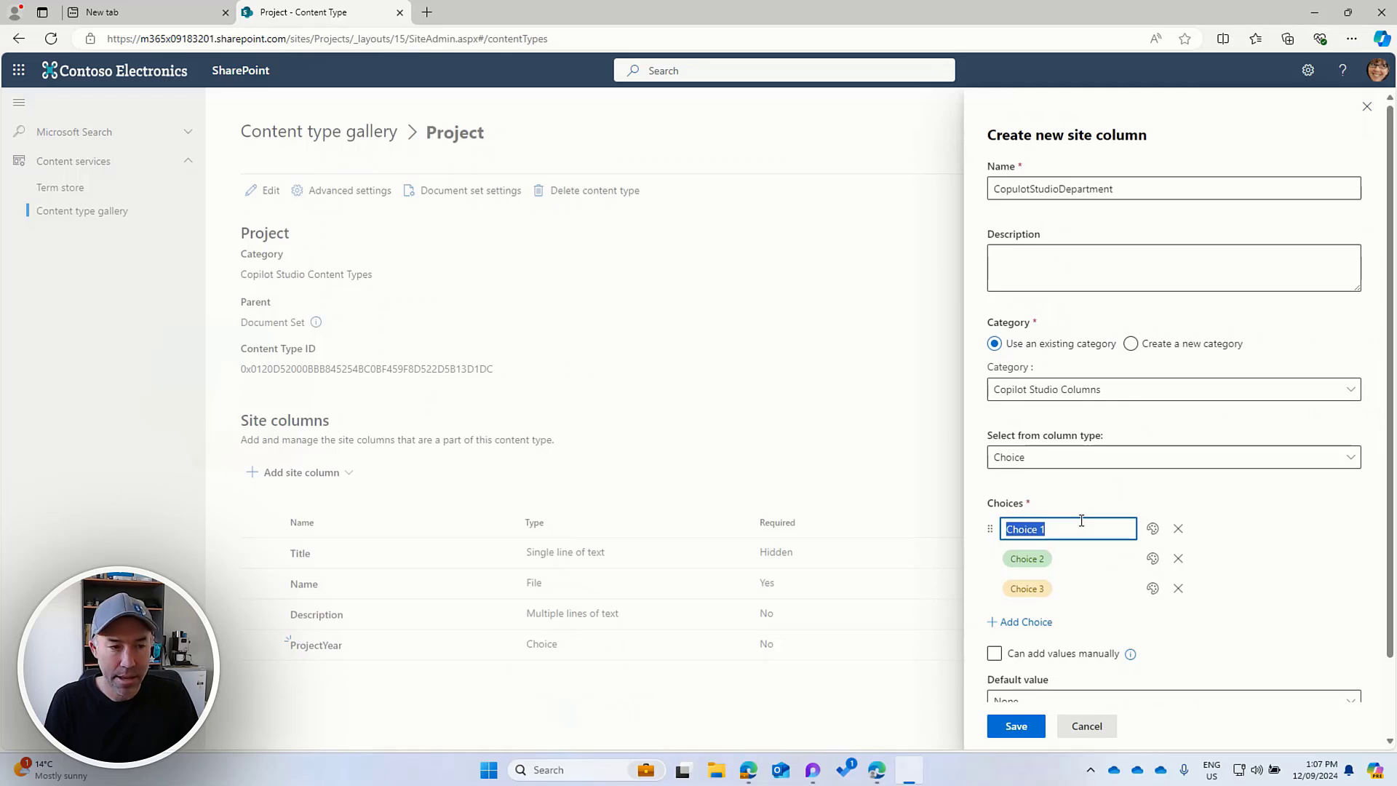
pyautogui.write('Human R')
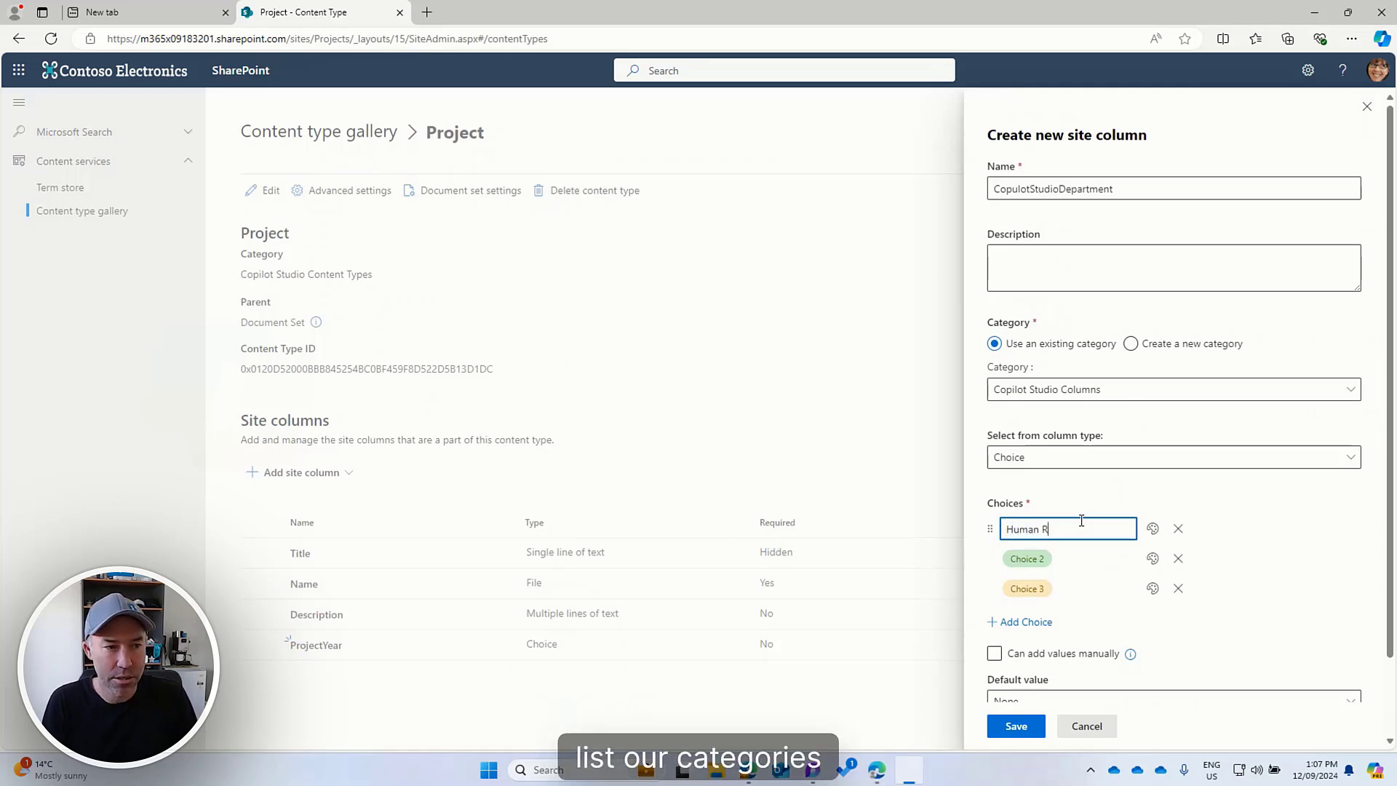
pyautogui.write('e')
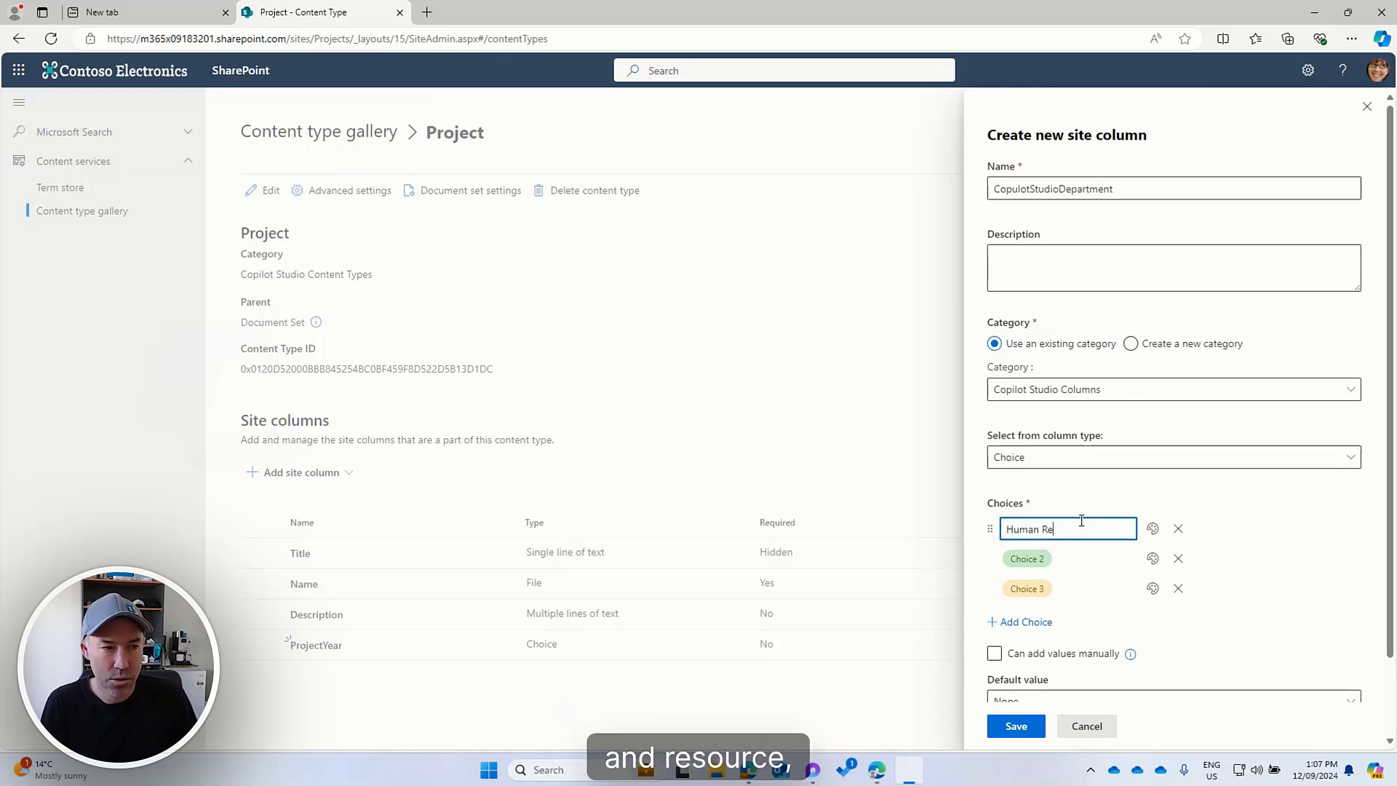
pyautogui.write('oussources')
pyautogui.click(1089, 555)
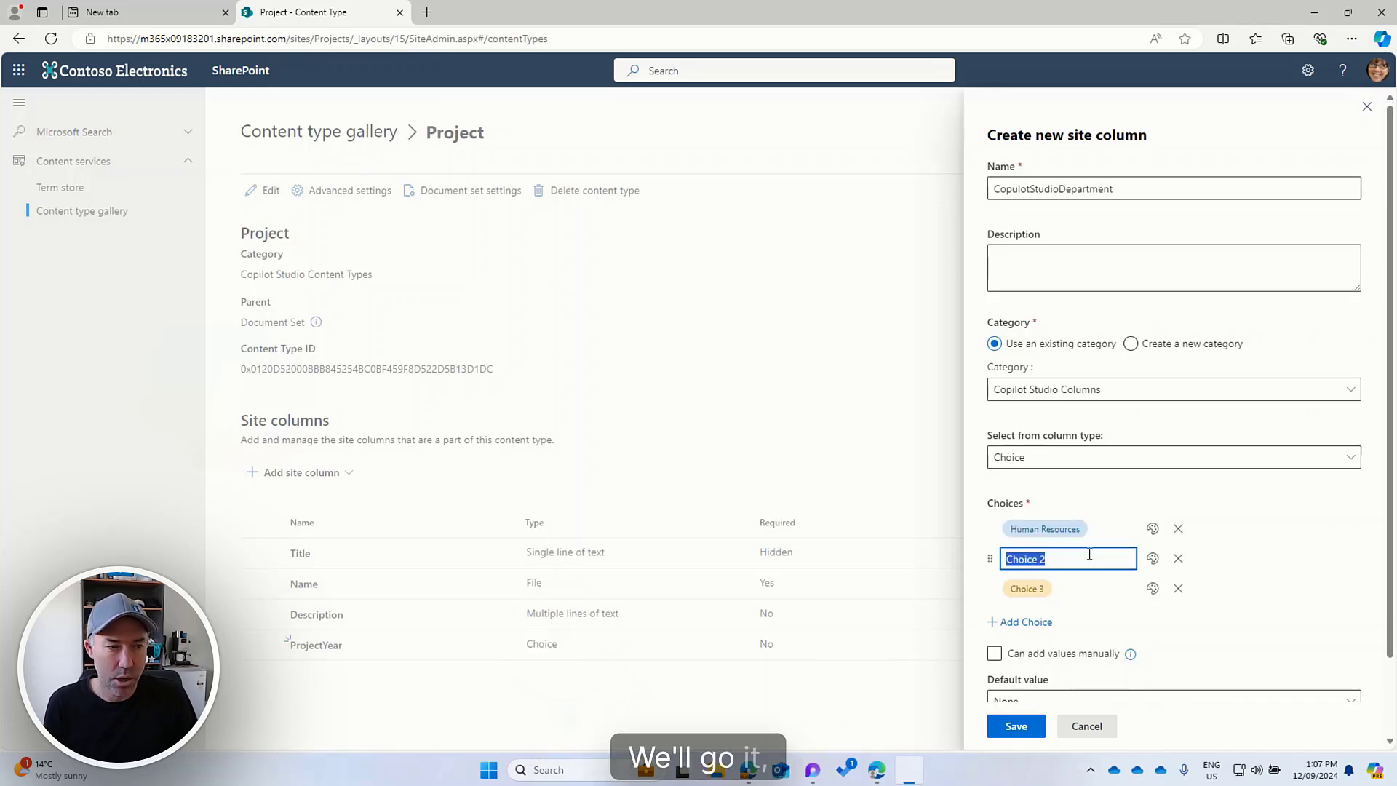
pyautogui.click(1096, 588)
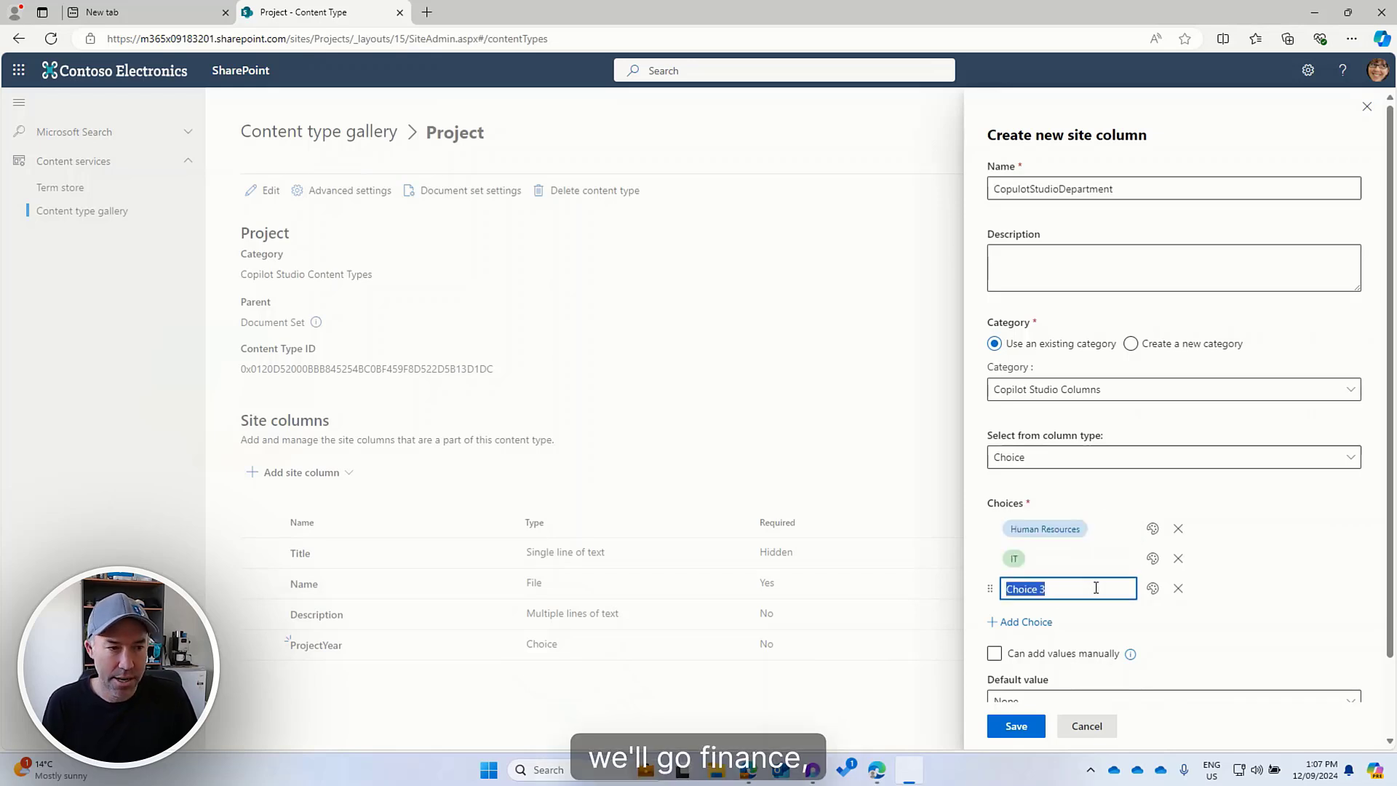
pyautogui.write('Finance')
pyautogui.press('Return')
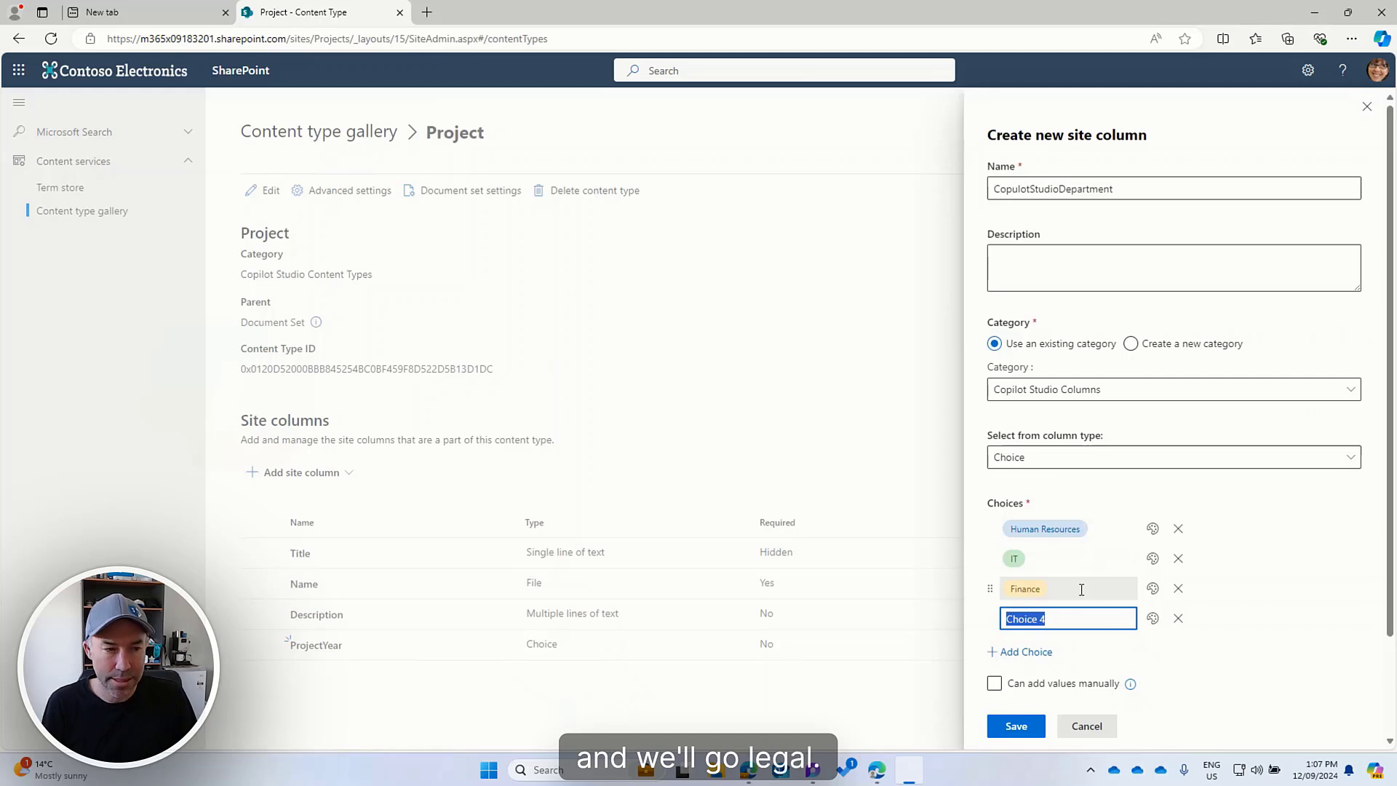
pyautogui.write('Legal')
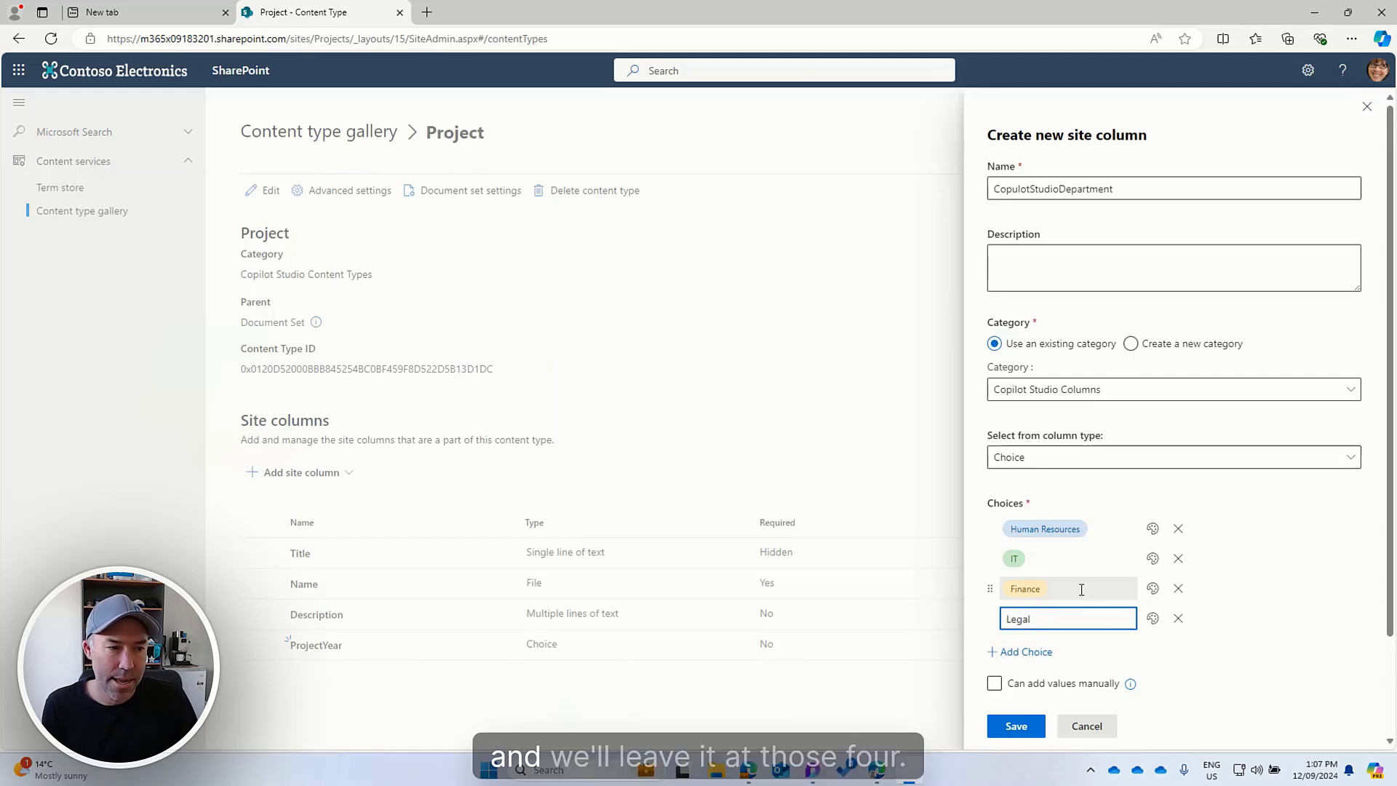
pyautogui.click(1311, 618)
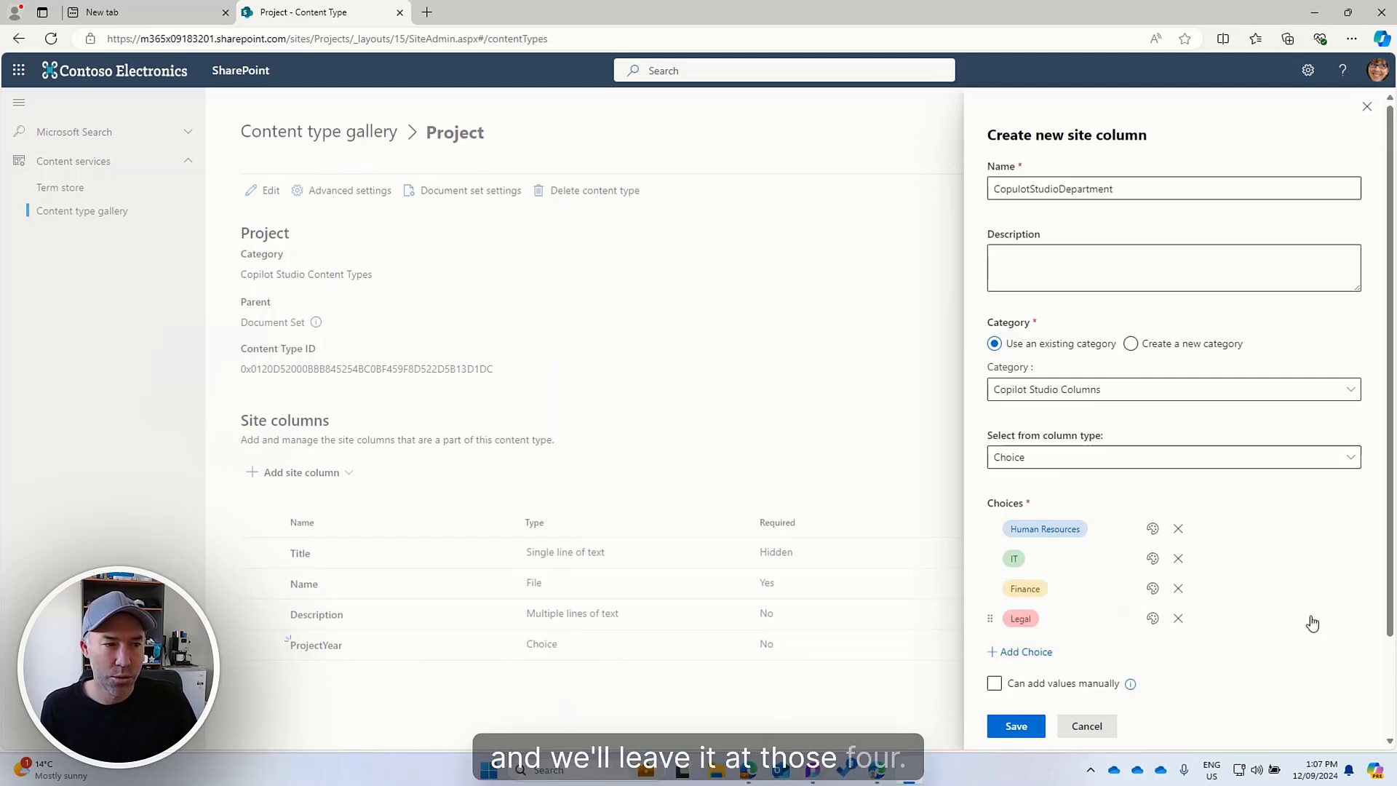
pyautogui.click(1018, 725)
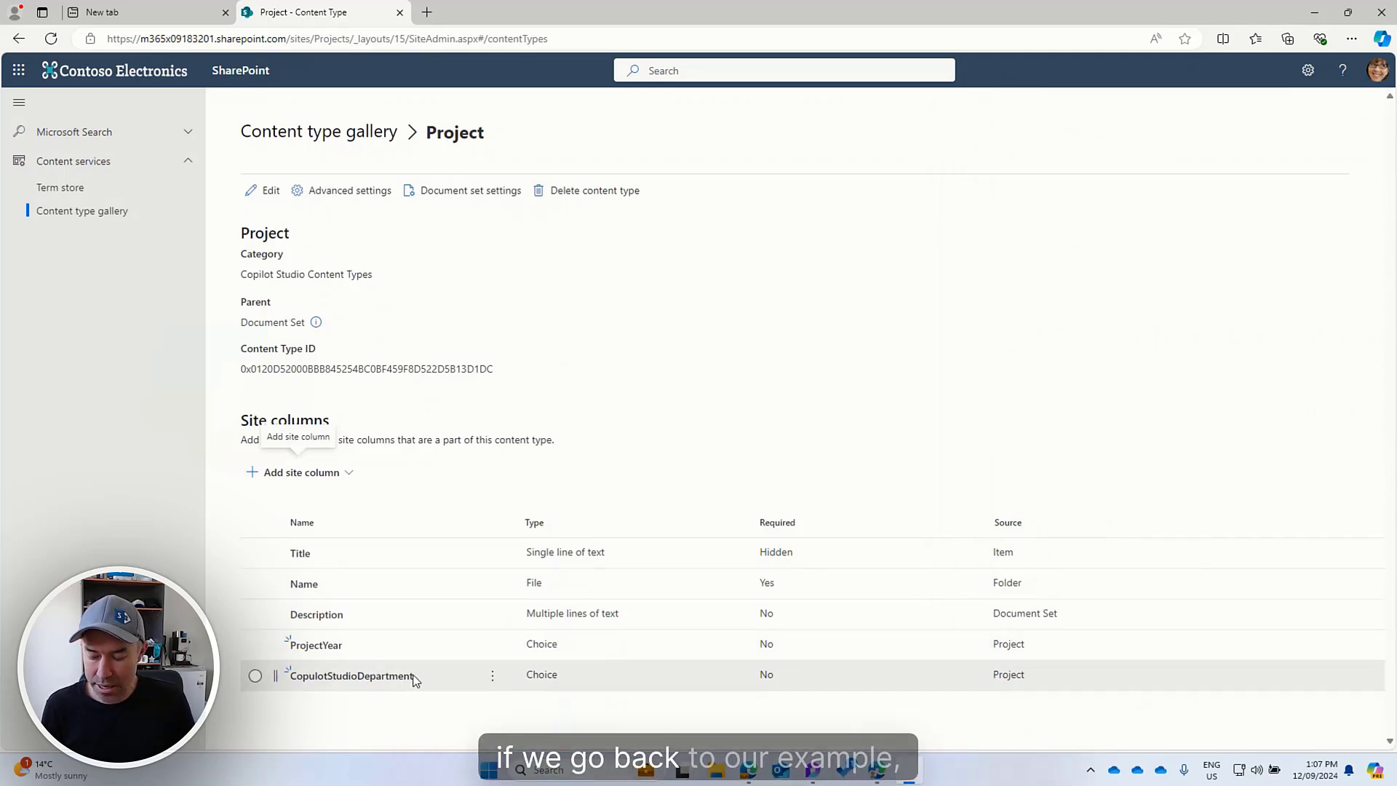
# - Check the folder outline in the Projects notes, and start a new site column for the content type named ProjectStage
pyautogui.press('ctrl+super+Right')
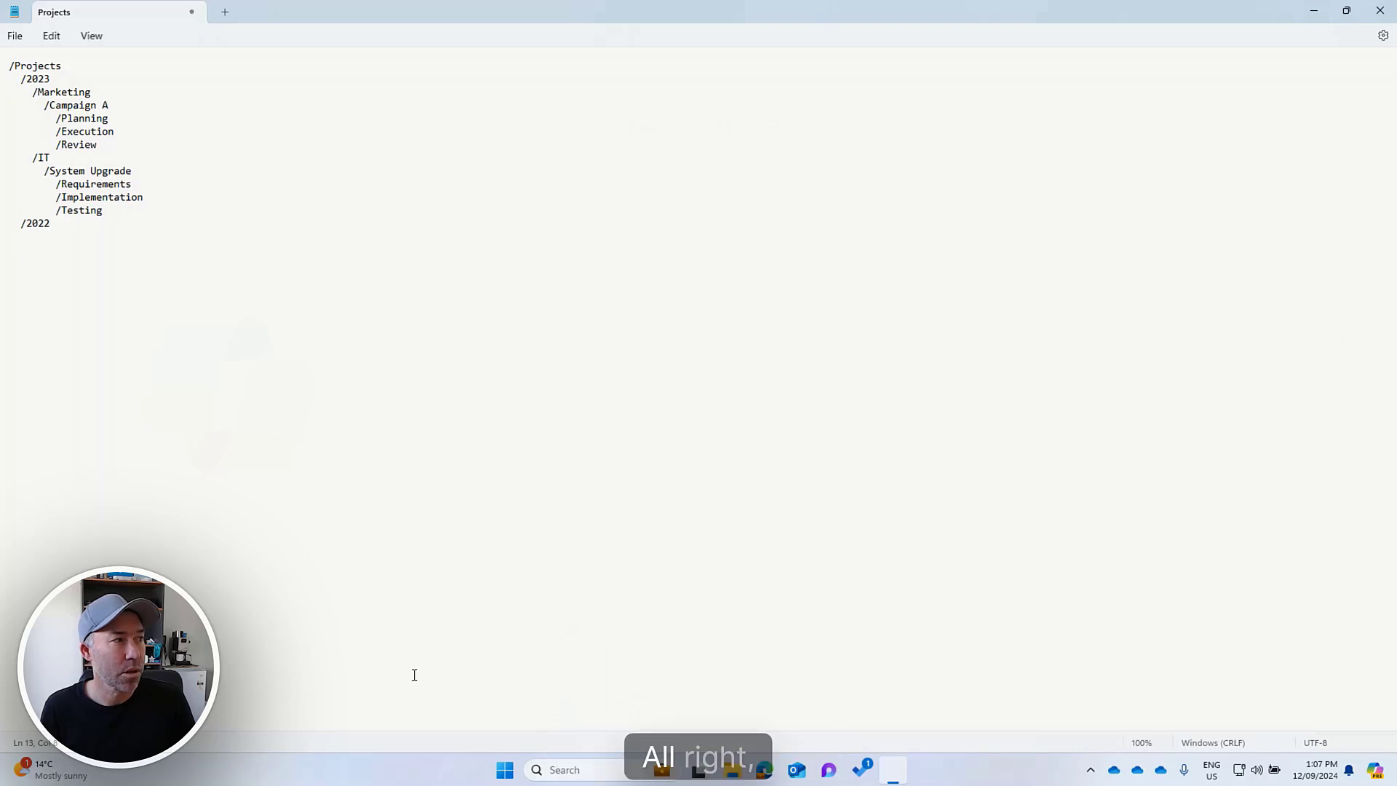
pyautogui.press('ctrl+super+Left')
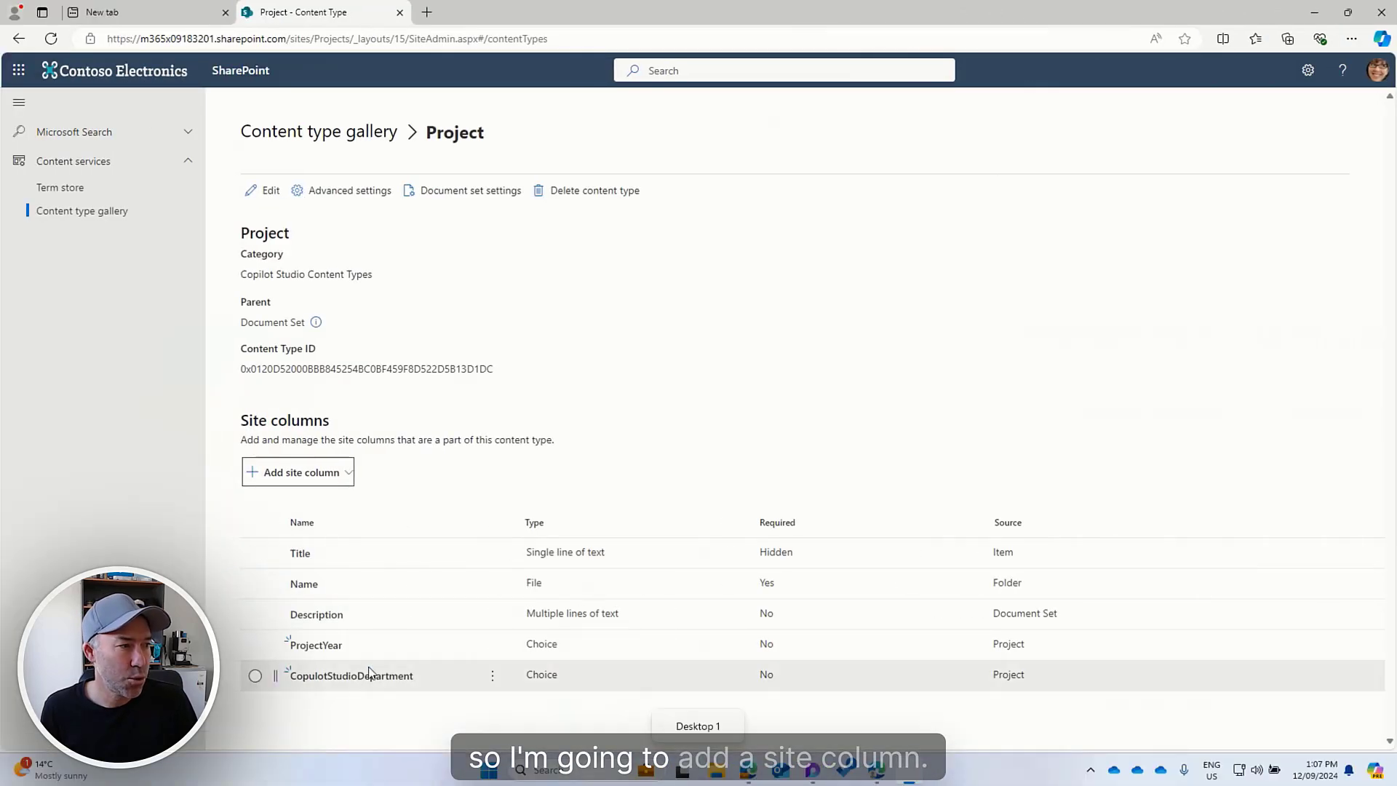
pyautogui.click(306, 475)
pyautogui.click(325, 502)
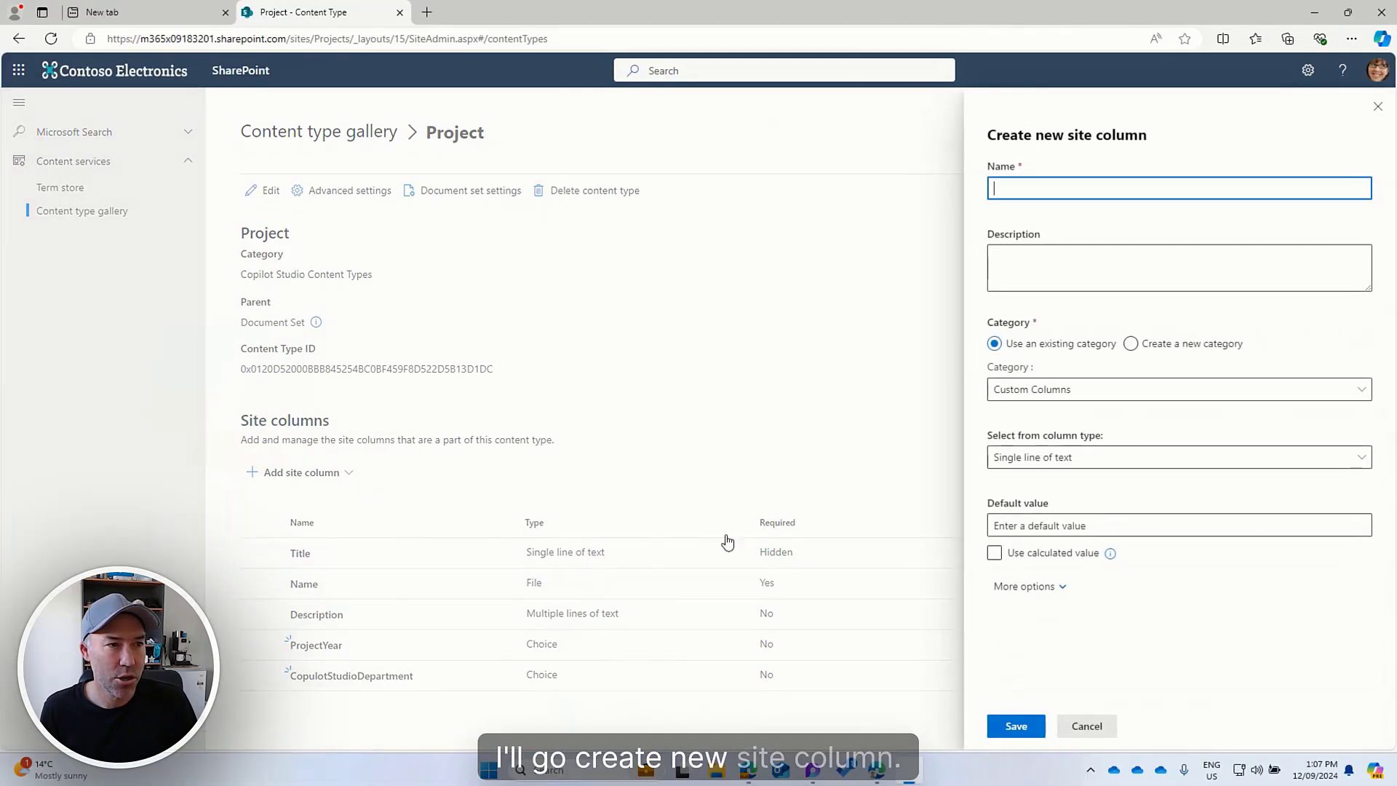
pyautogui.click(1046, 189)
pyautogui.write('Pr')
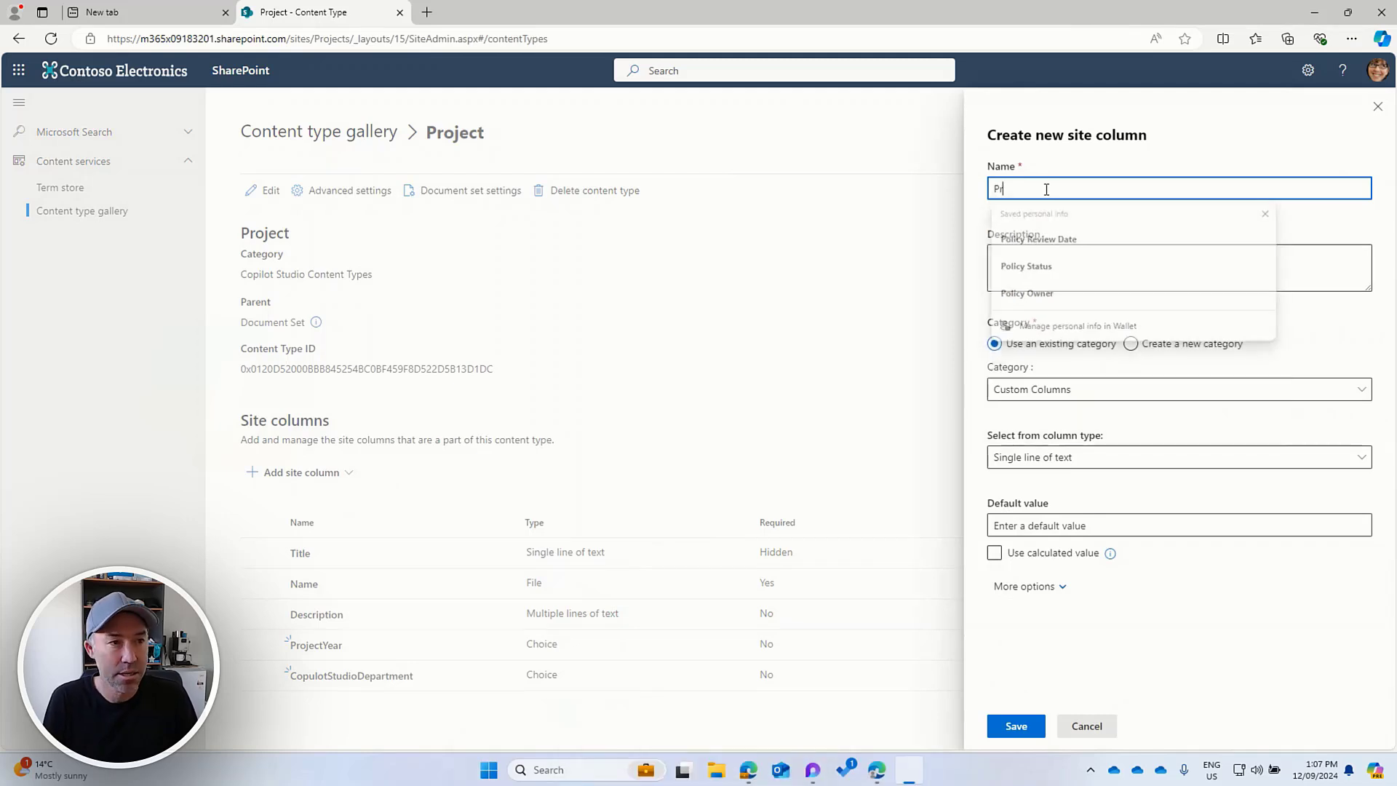
pyautogui.write('ojectStage')
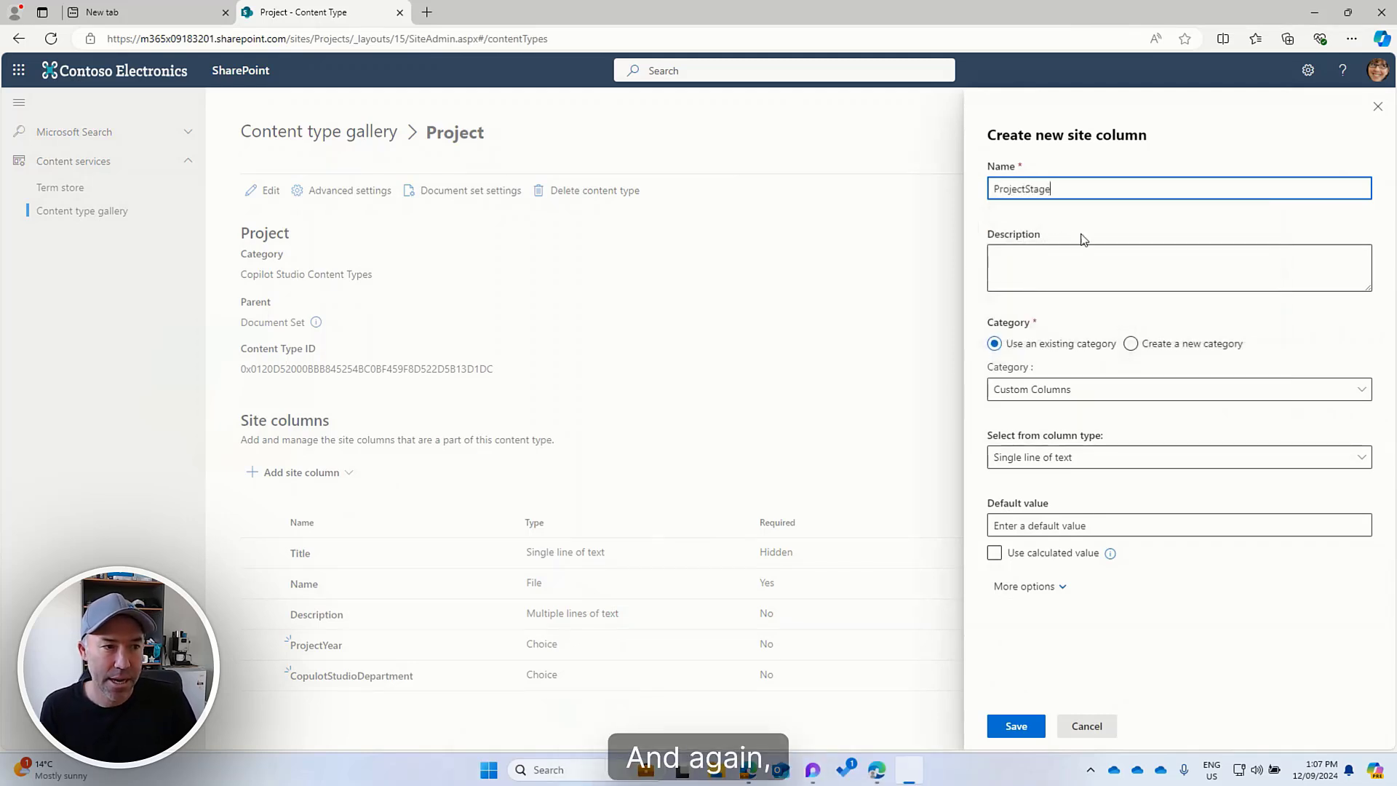
# - Assign the ProjectStage column to the existing Copilot Studio Columns category and set its type to Choice
pyautogui.click(1057, 390)
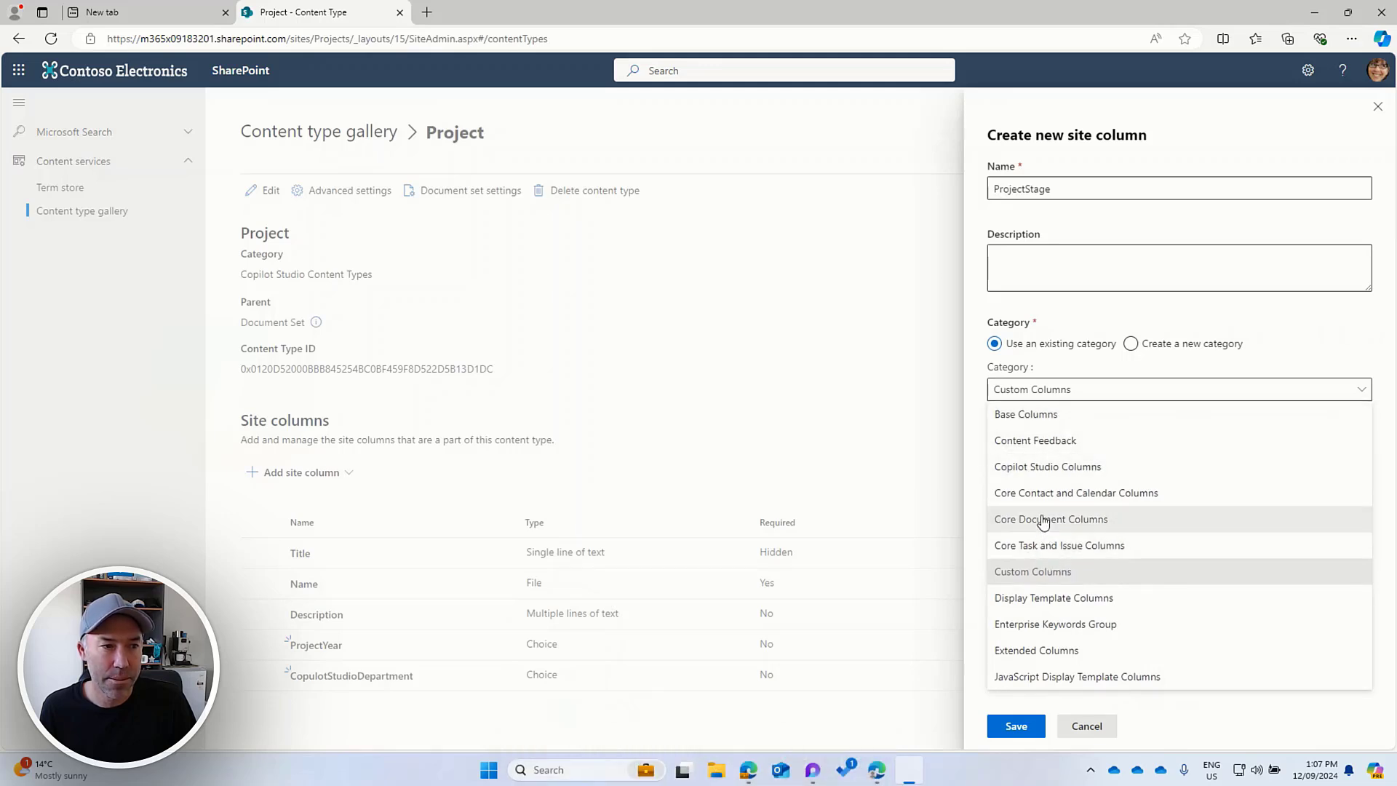
pyautogui.click(1039, 466)
pyautogui.click(1033, 461)
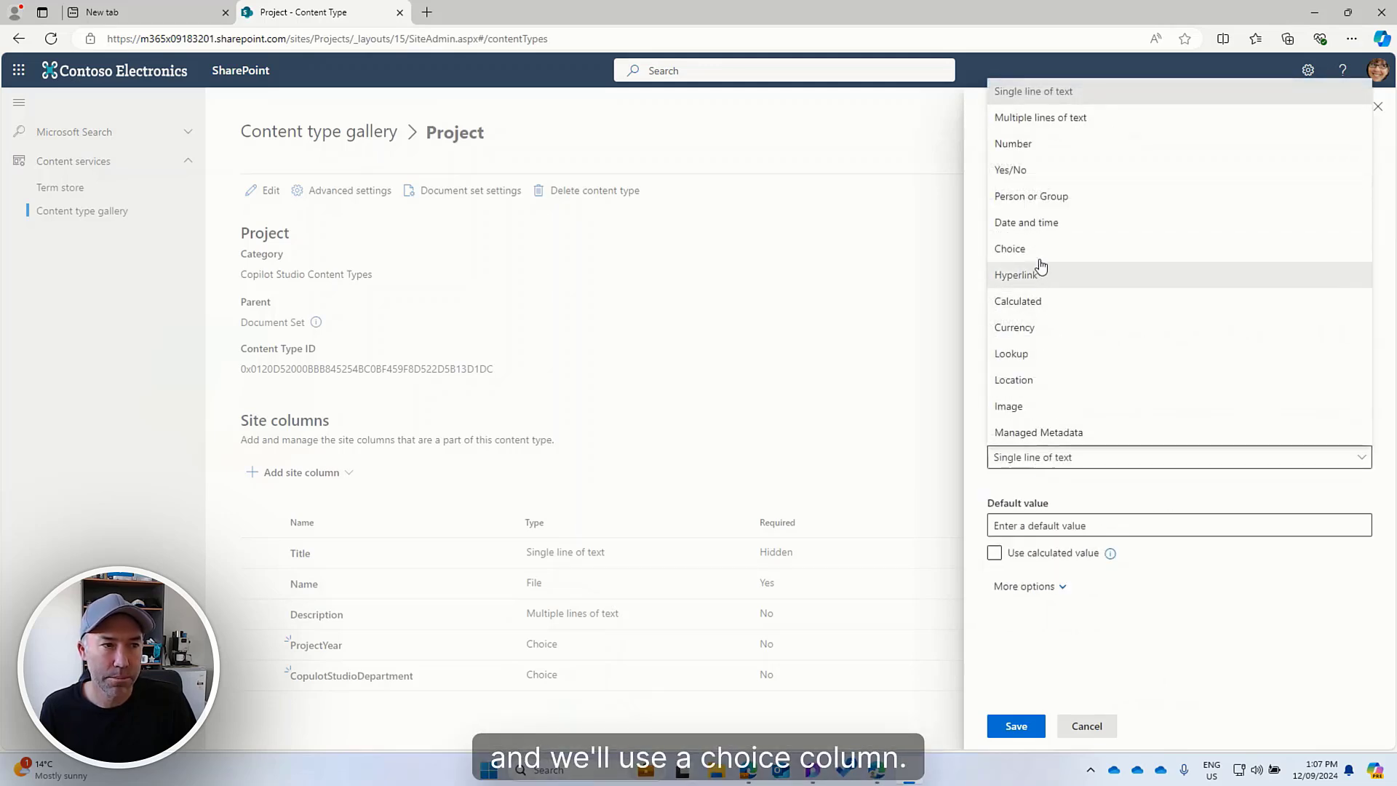
pyautogui.click(1041, 260)
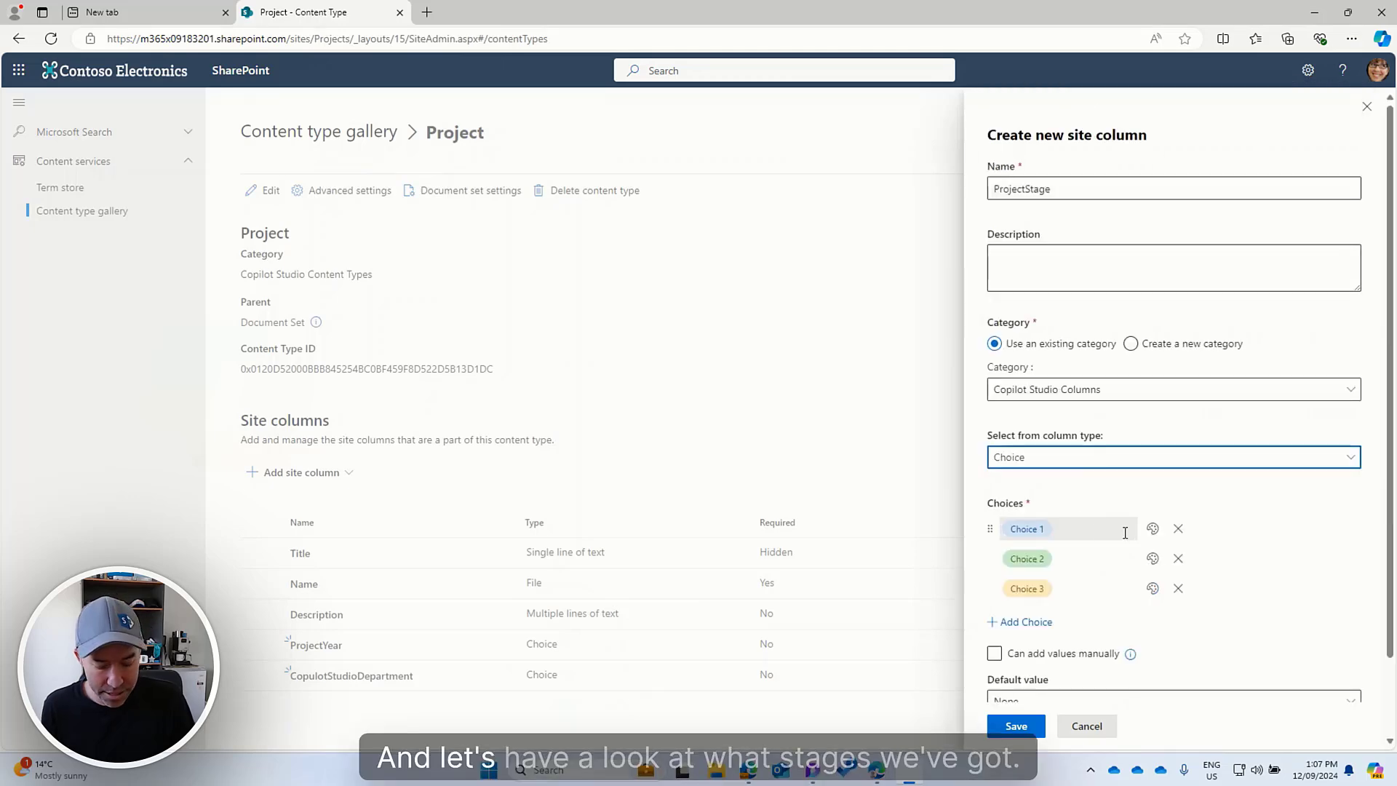
# - Define the ProjectStage choices Planning, Execution and Review, taken from the Campaign A subfolders in the notes
pyautogui.press('ctrl+super+Right')
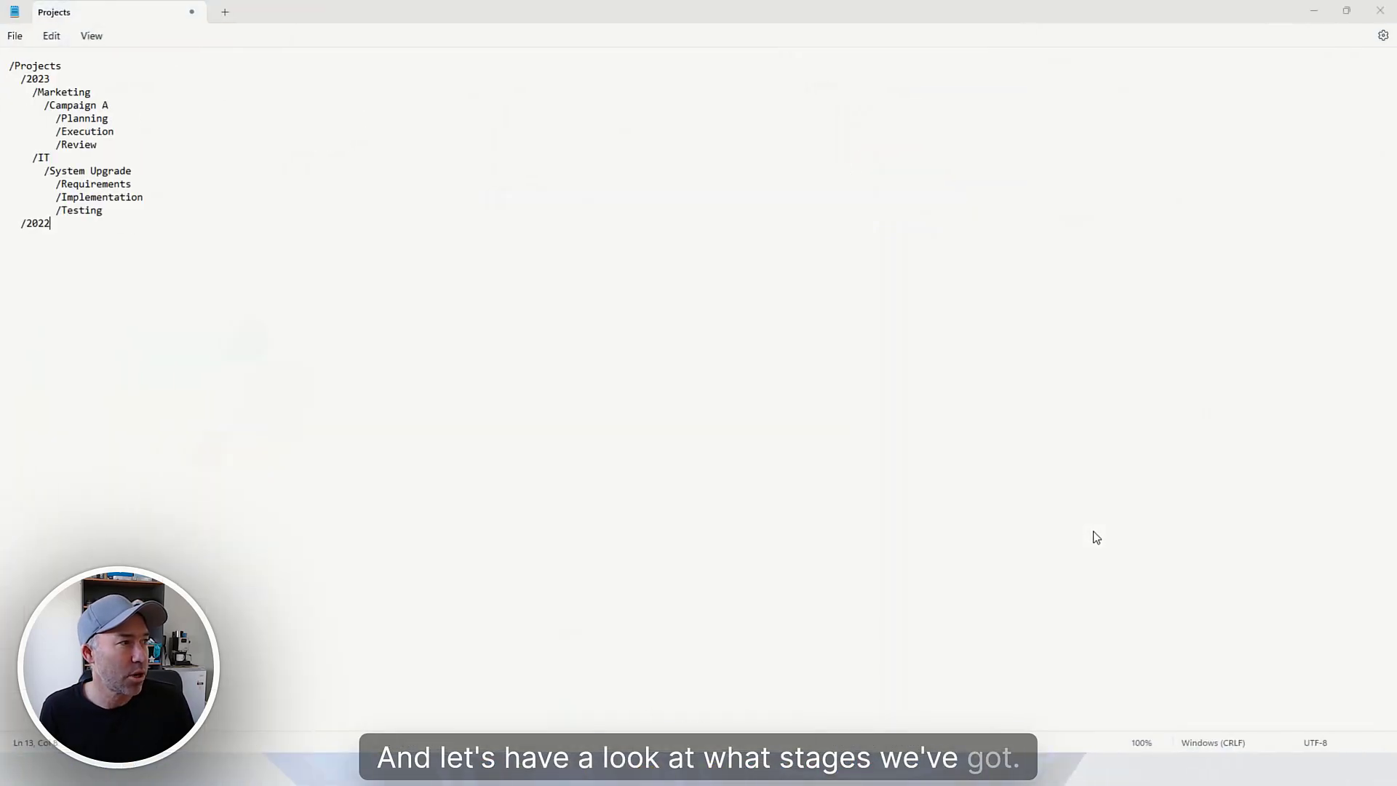
pyautogui.doubleClick(87, 120)
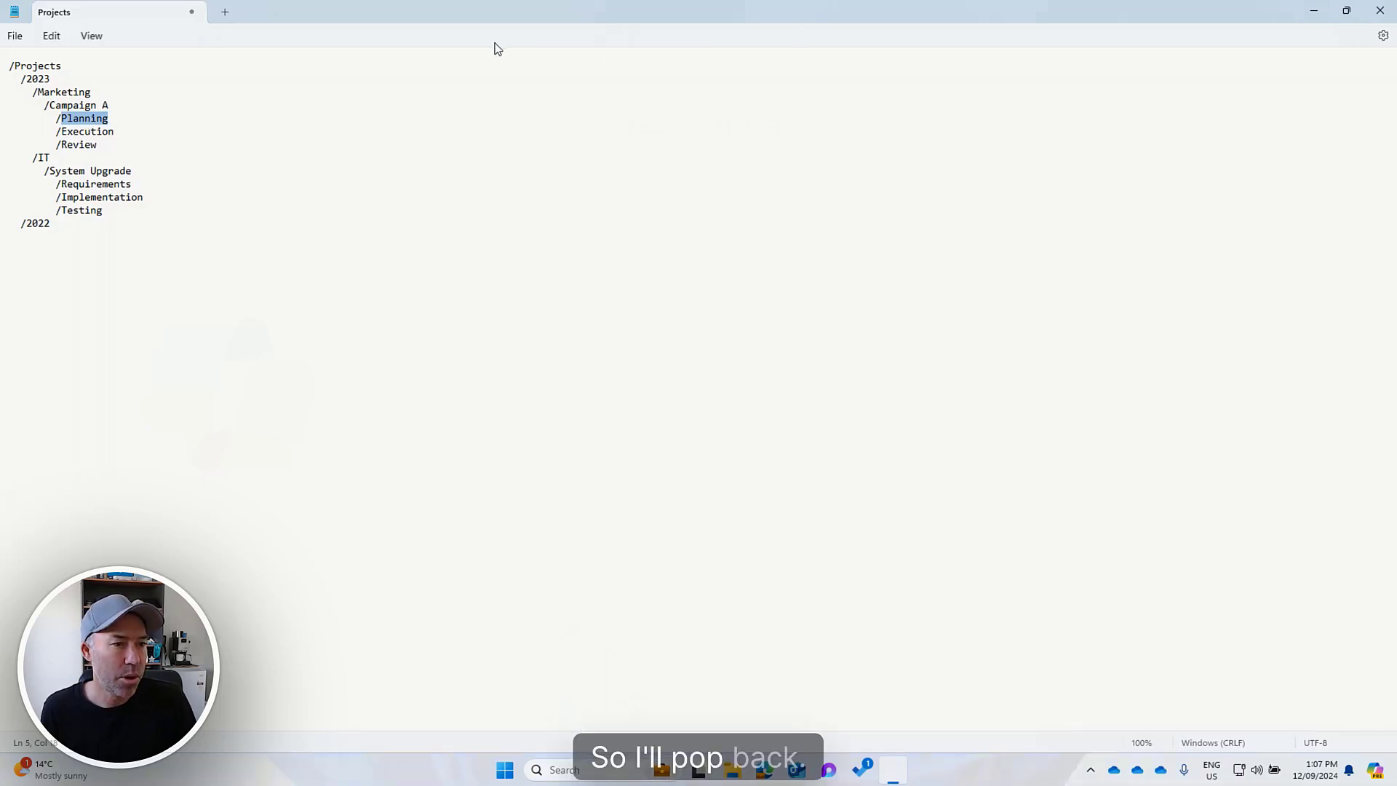
pyautogui.press('ctrl+super+Left')
pyautogui.click(1030, 529)
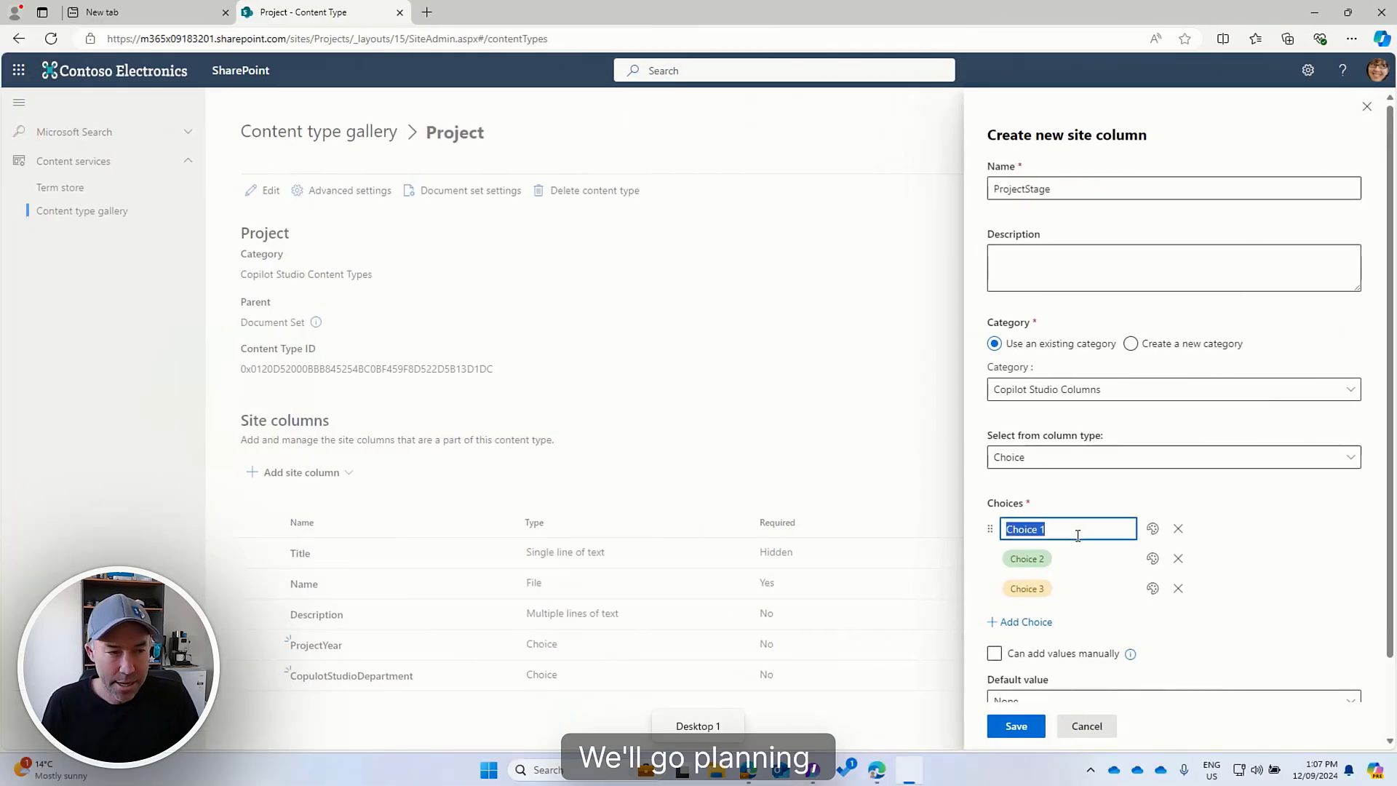
pyautogui.write('Planni')
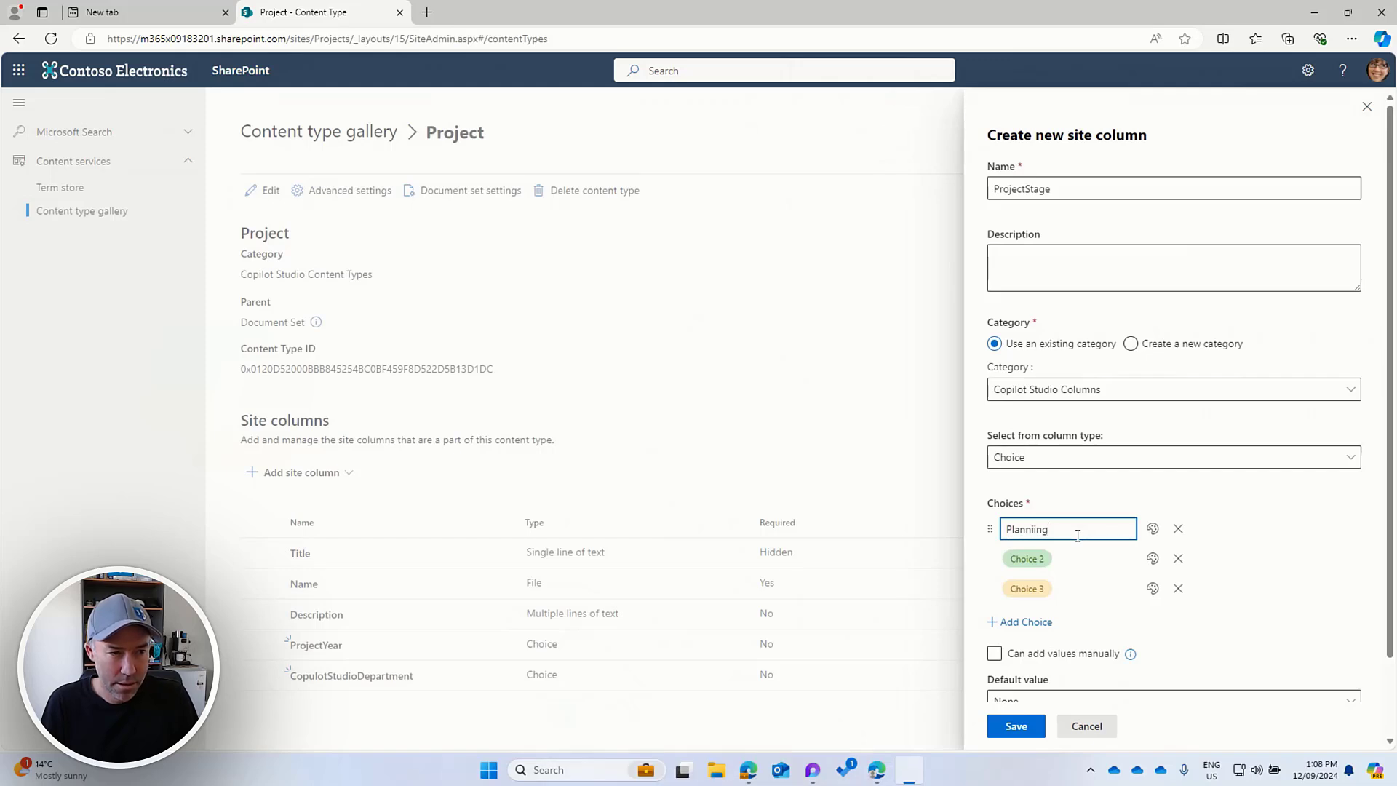
pyautogui.write('ng')
pyautogui.click(1074, 554)
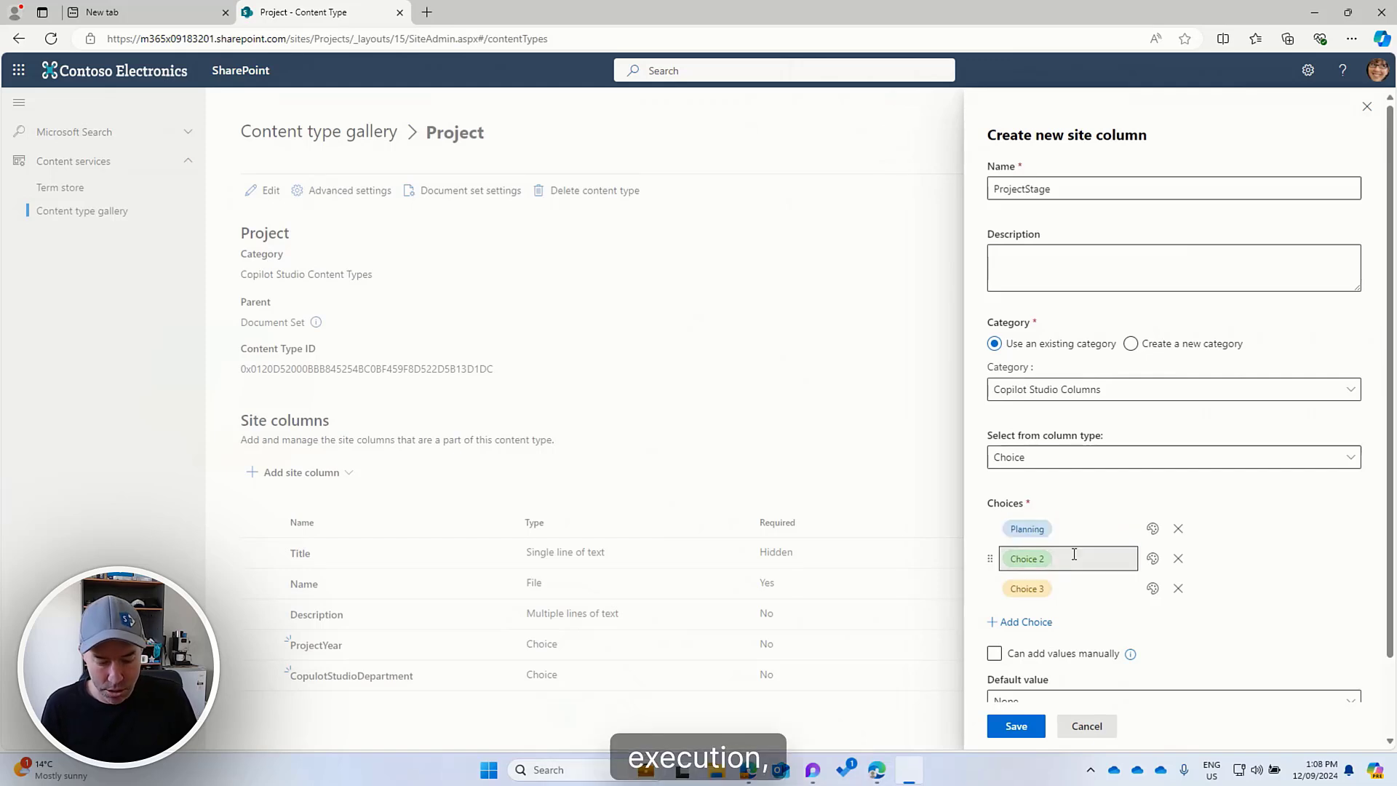
pyautogui.write('Execution')
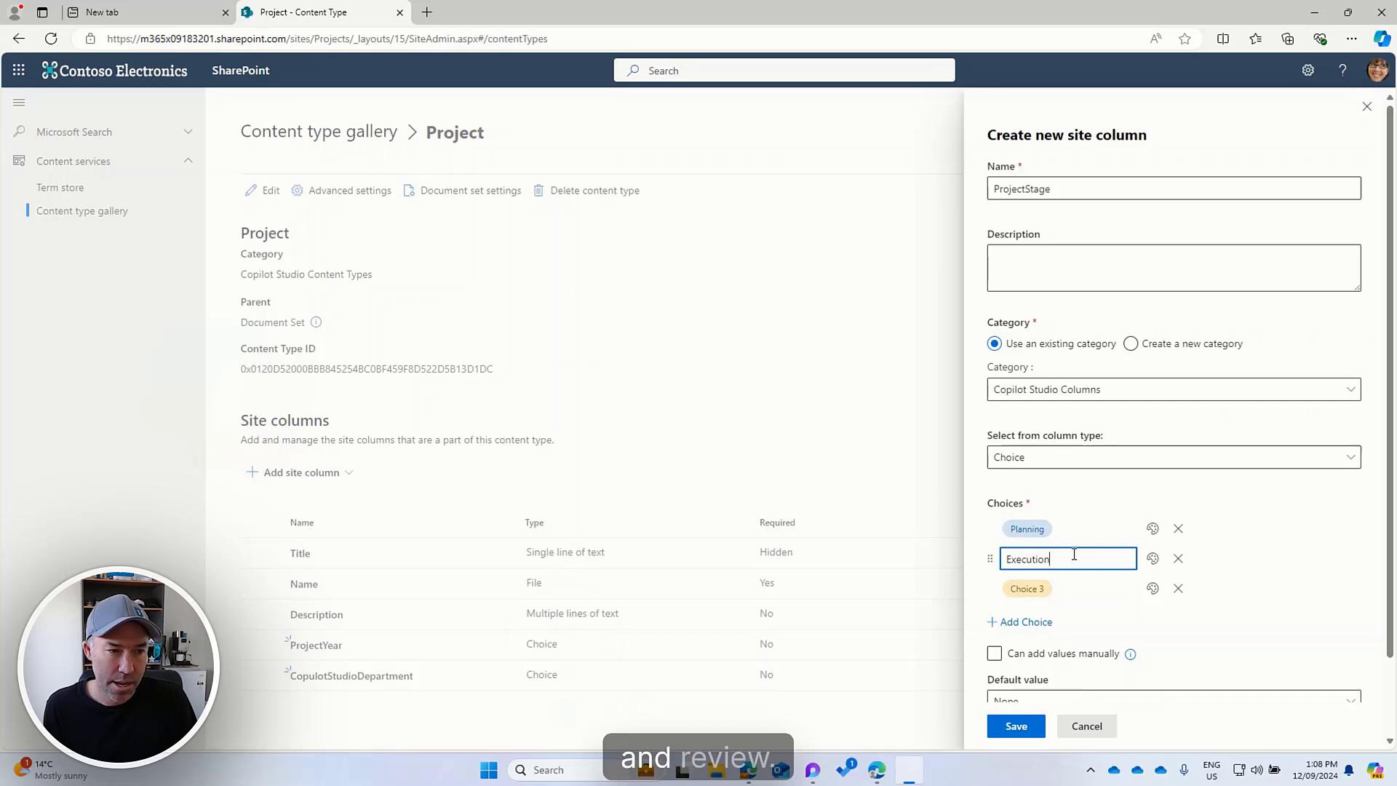
pyautogui.click(1076, 582)
pyautogui.write('Review')
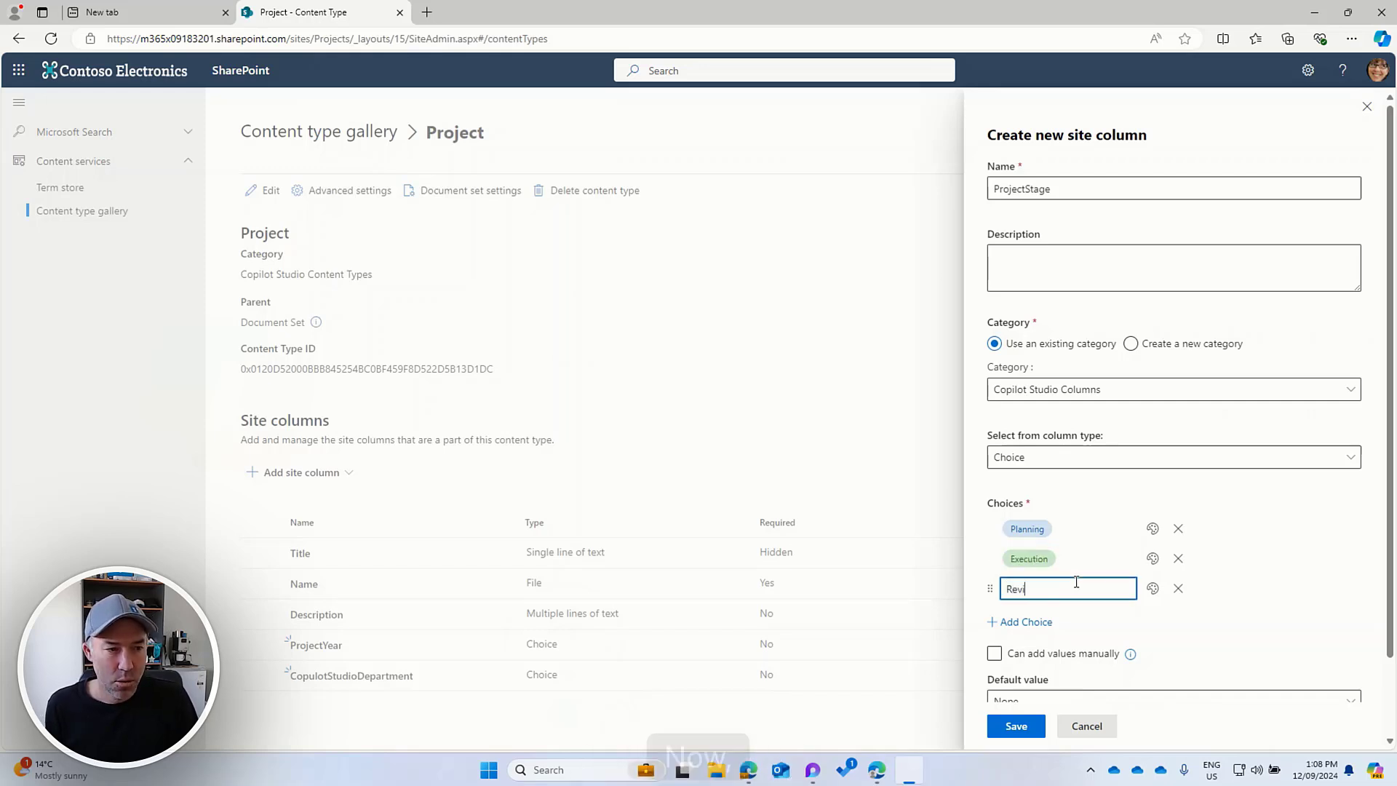
pyautogui.click(1241, 610)
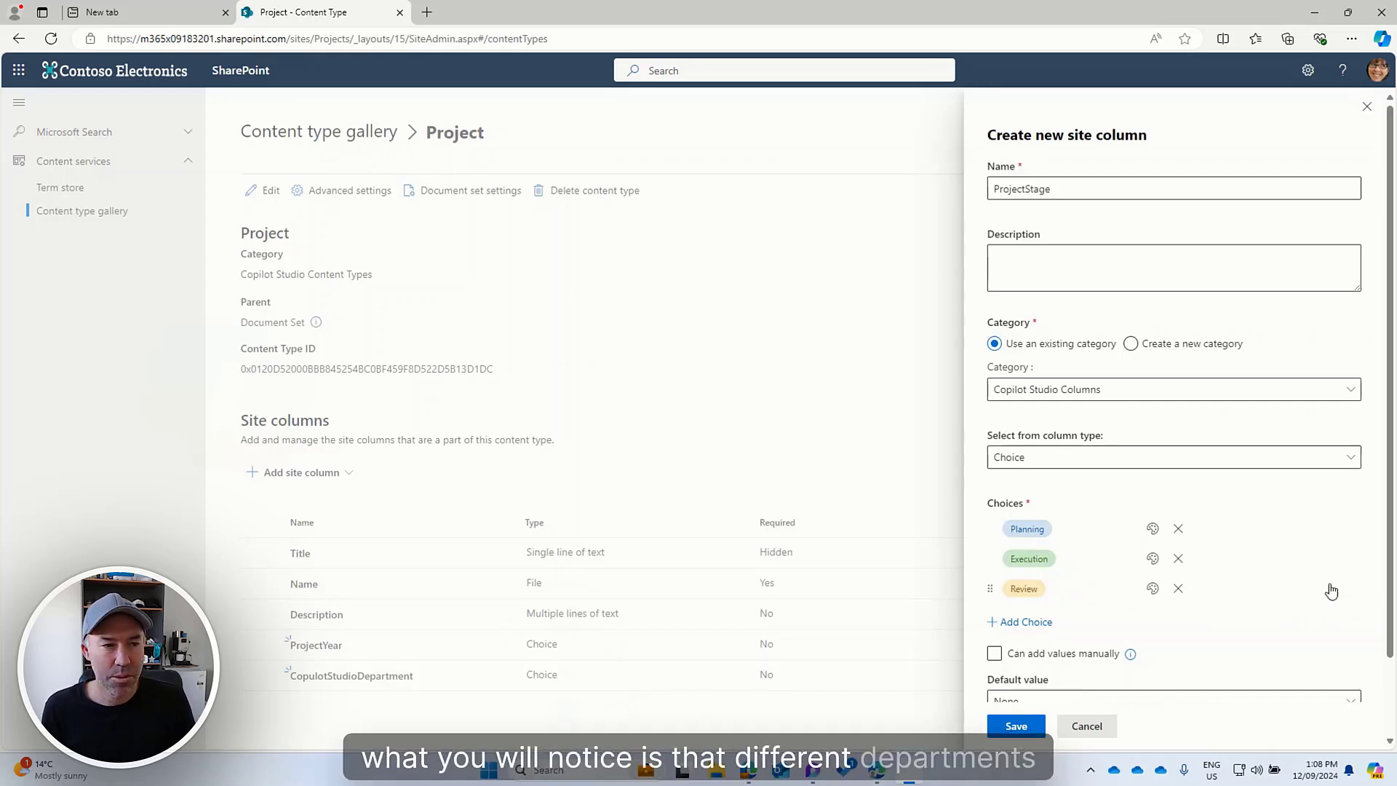
# - Compare the stage subfolders of the Marketing and IT projects in the folder notes, and return to the column form
pyautogui.press('ctrl+super+Right')
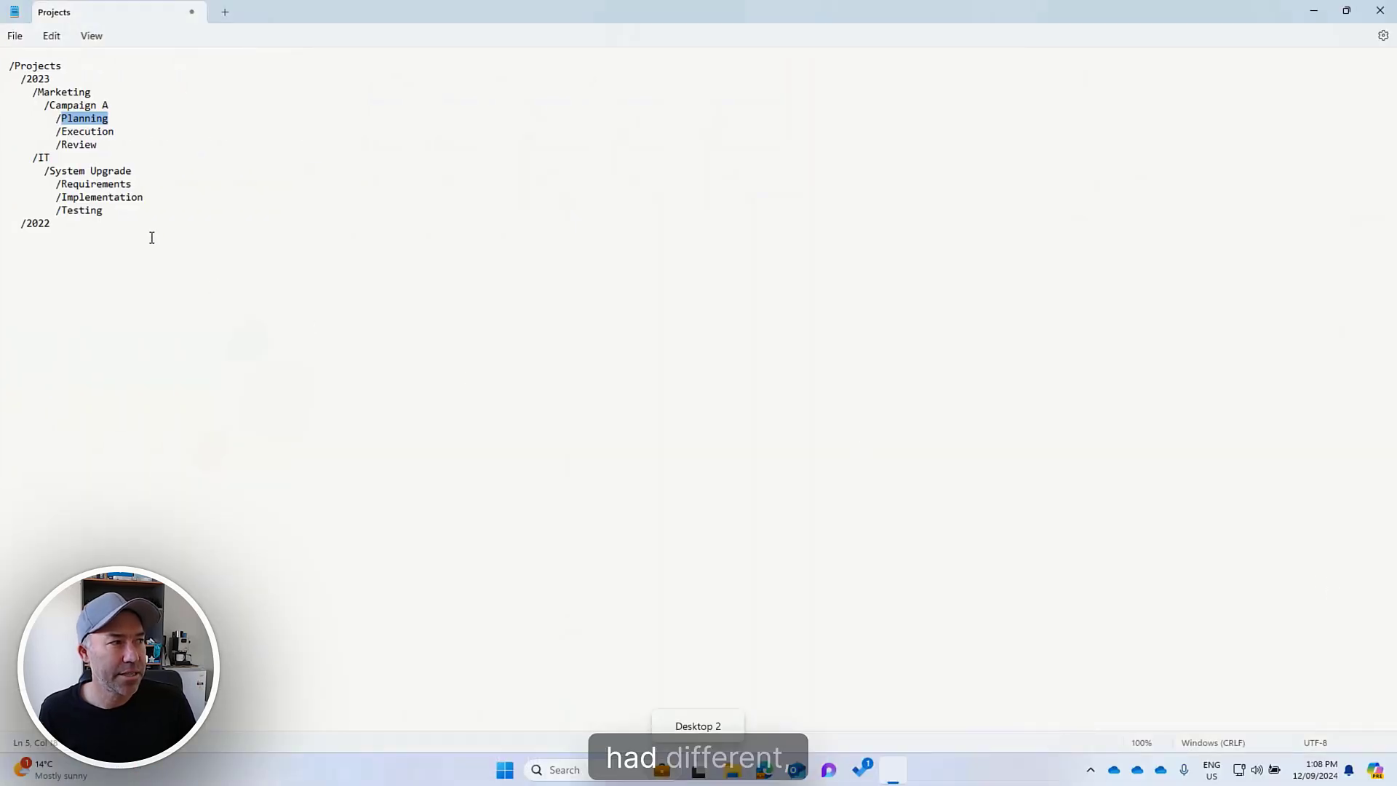
pyautogui.moveTo(109, 210); pyautogui.dragTo(19, 191)
pyautogui.click(89, 191)
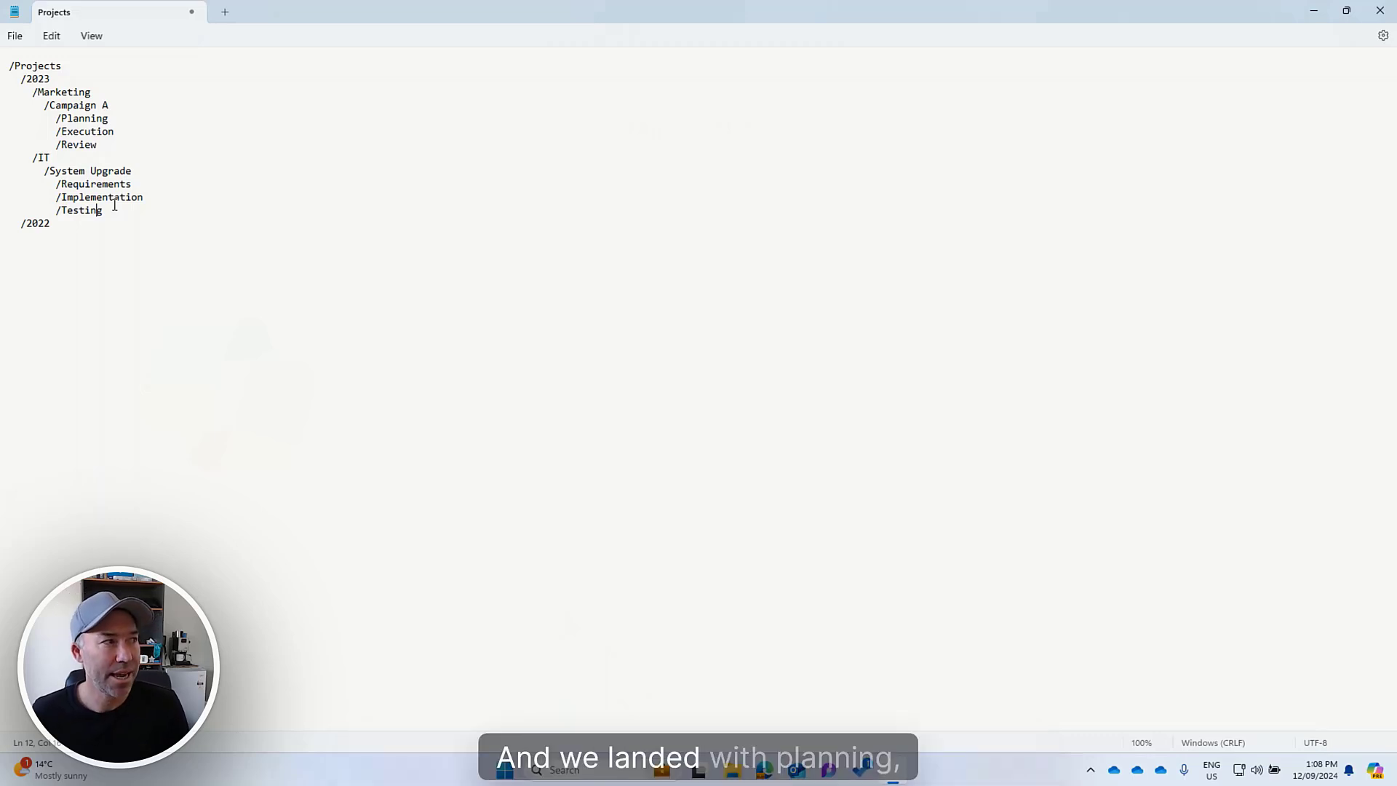
pyautogui.doubleClick(84, 118)
pyautogui.click(77, 133)
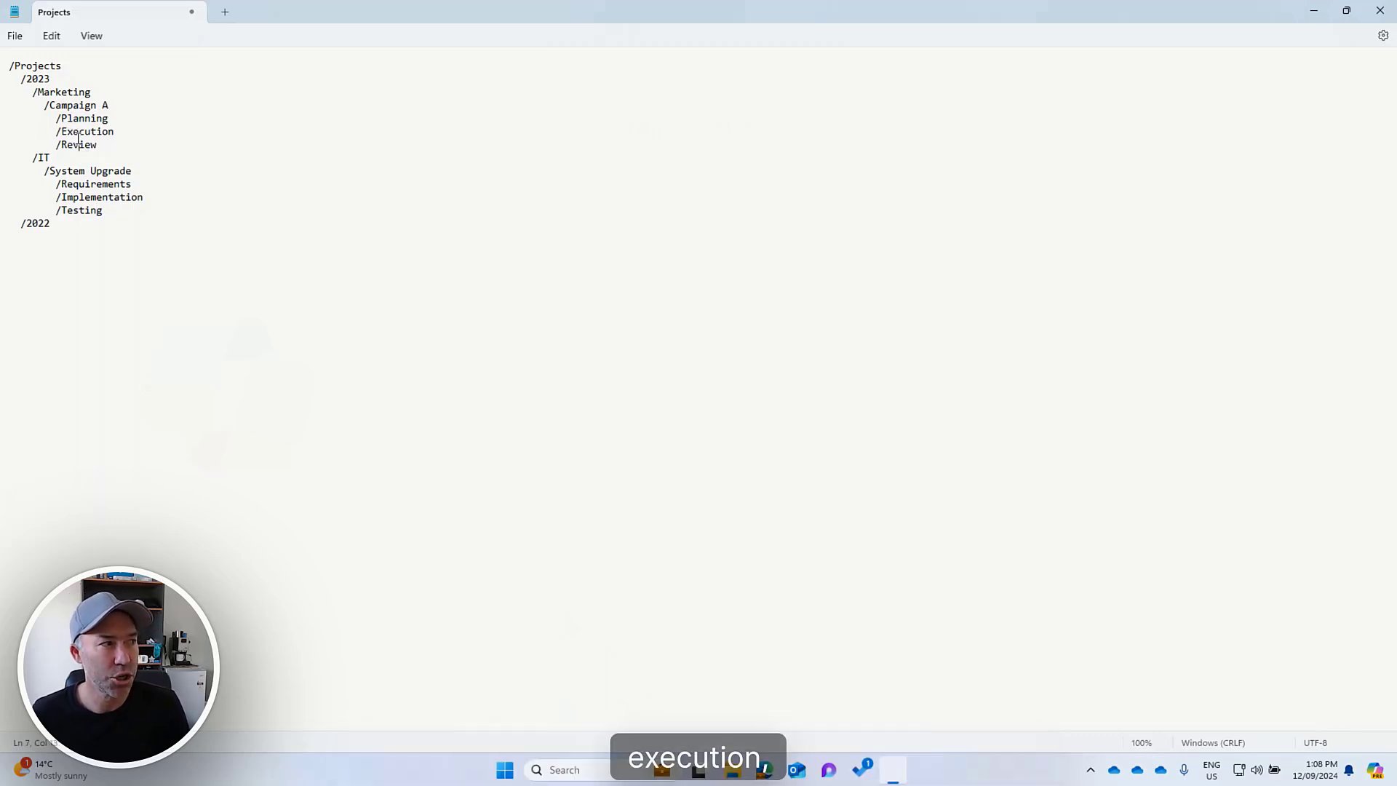
pyautogui.doubleClick(77, 145)
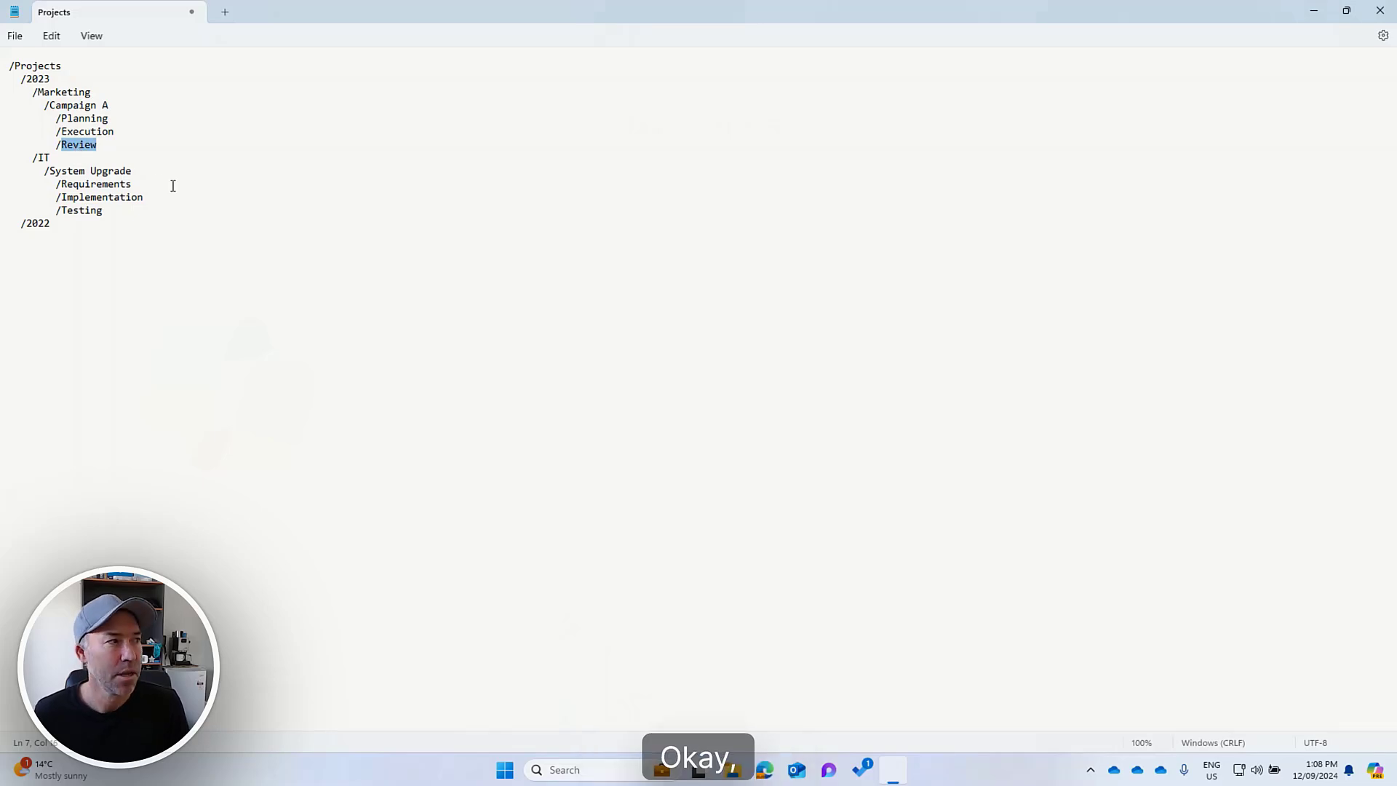
pyautogui.press('ctrl+super+Left')
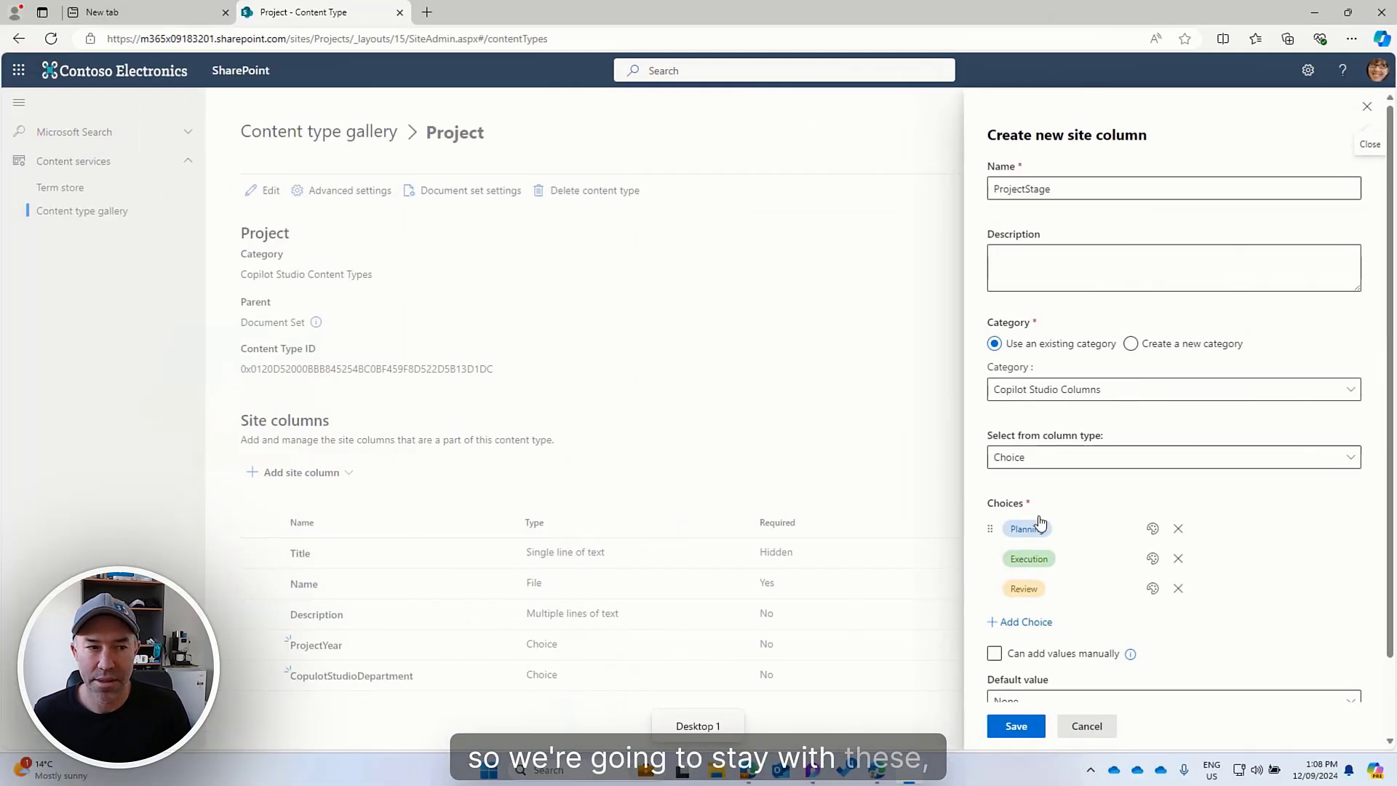
# - Add Closed as the last ProjectStage choice, remove the surplus placeholder choice, and save the column
pyautogui.click(1037, 622)
pyautogui.click(1060, 616)
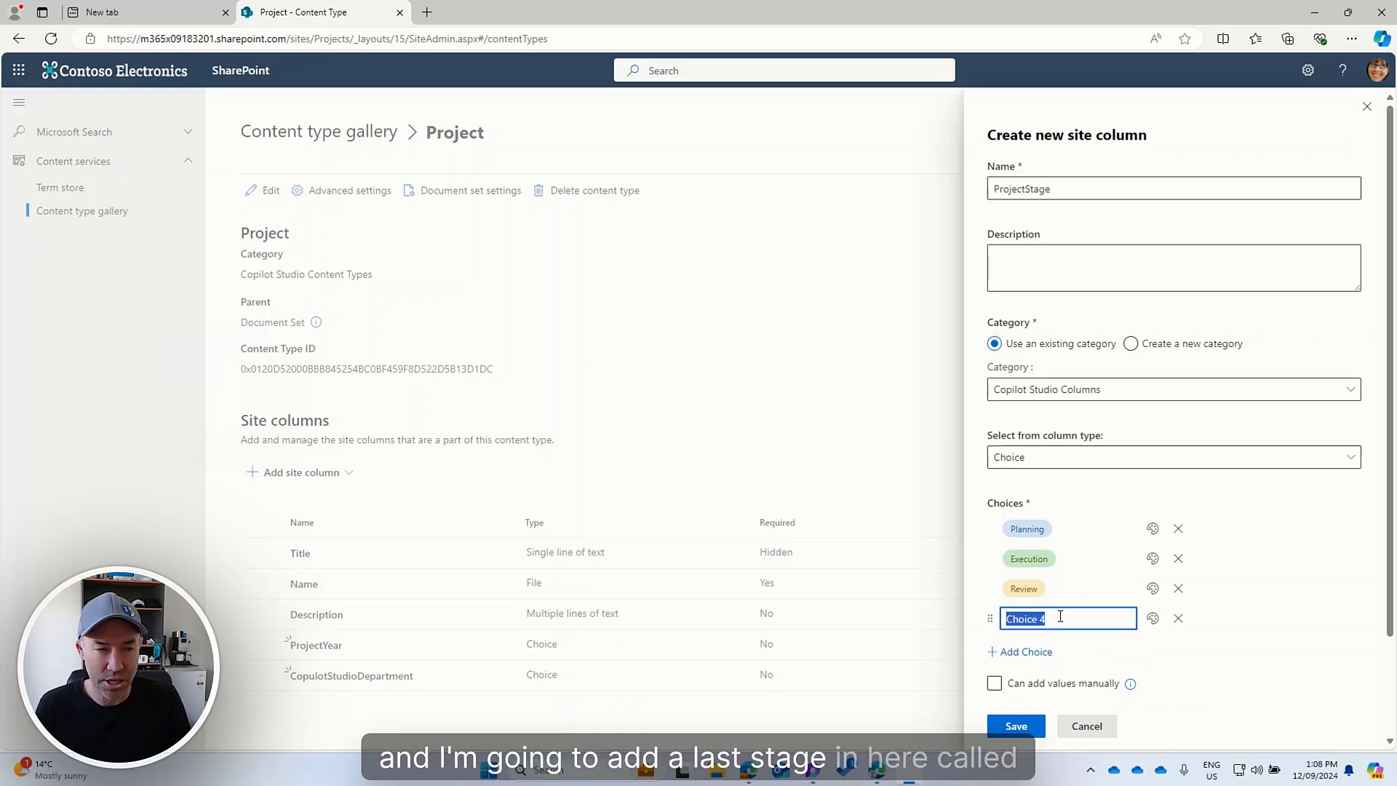
pyautogui.write('Closed')
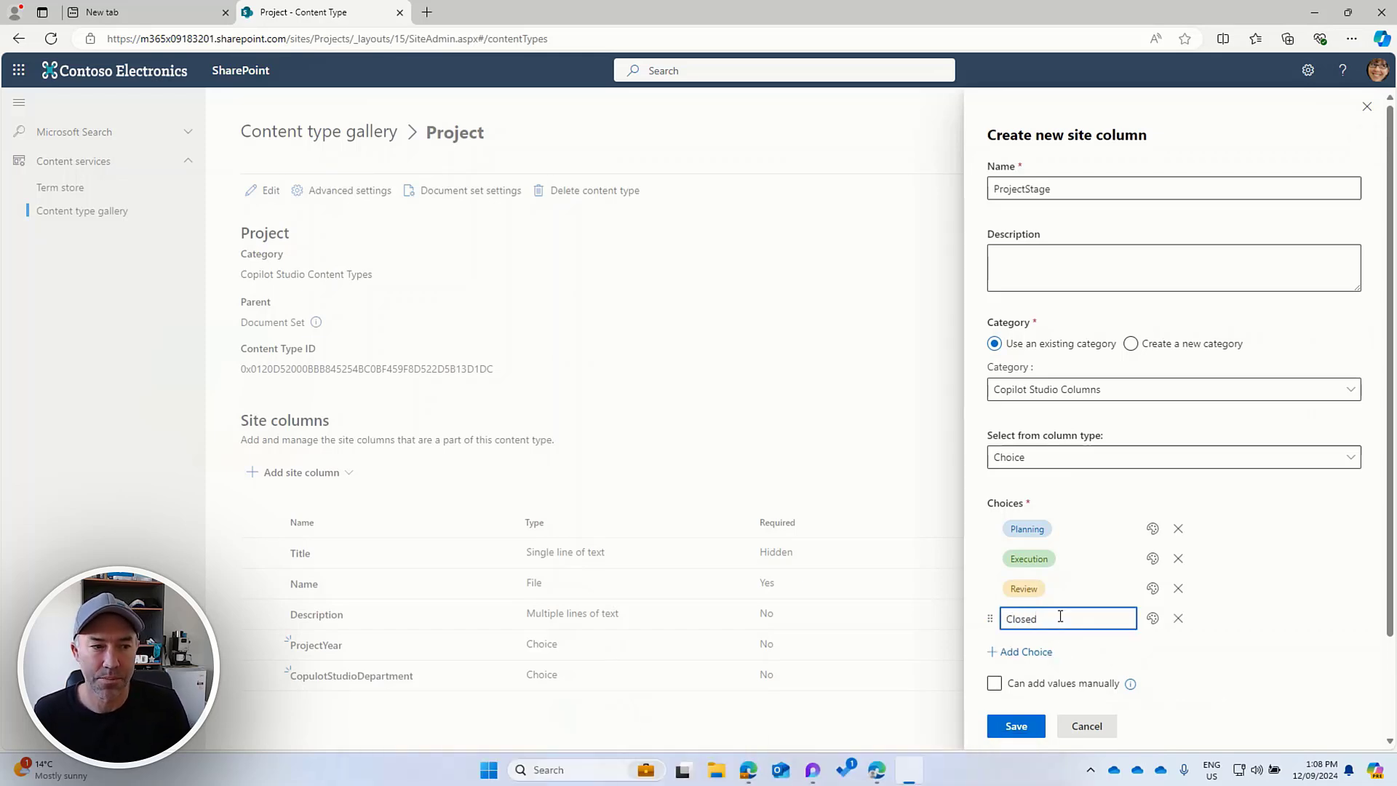
pyautogui.press('Return')
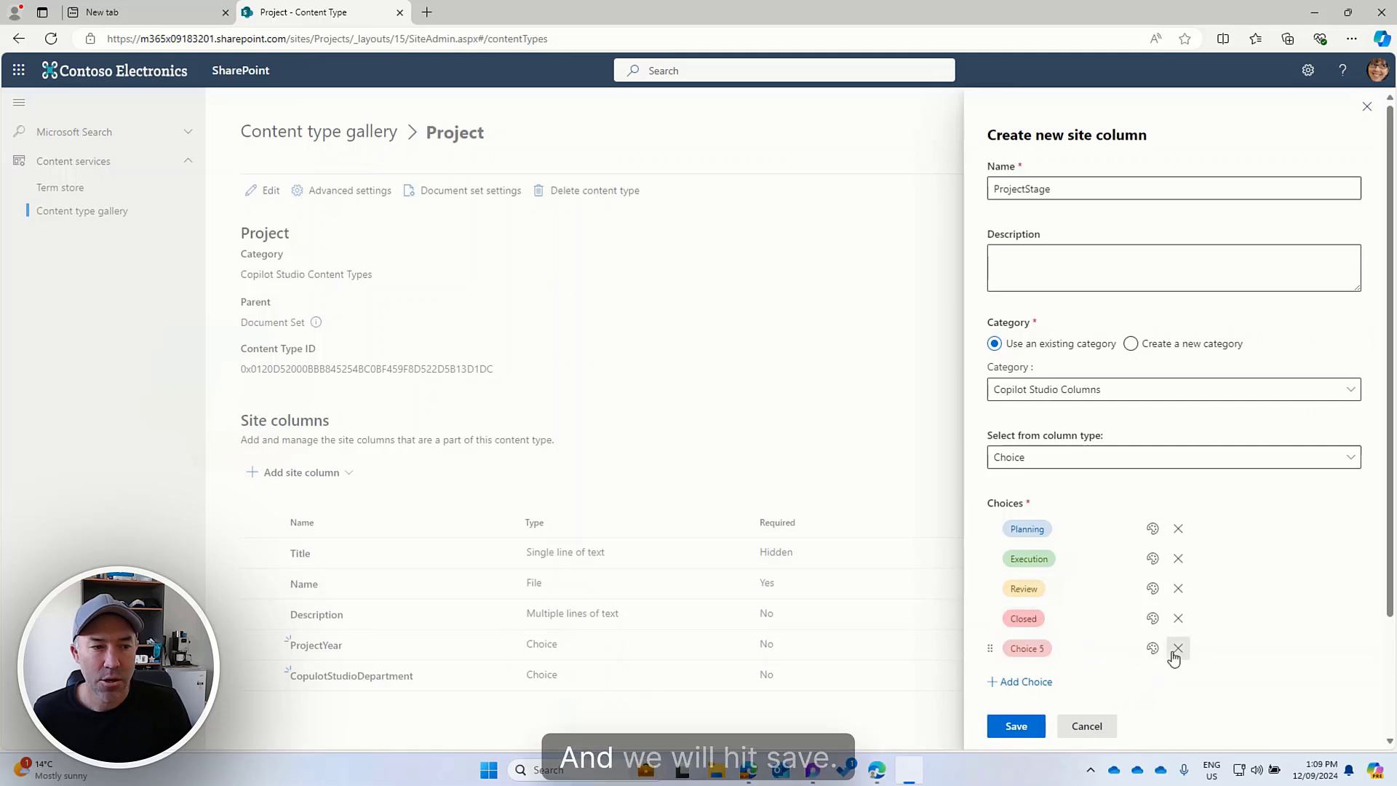
pyautogui.click(1178, 648)
pyautogui.click(1028, 726)
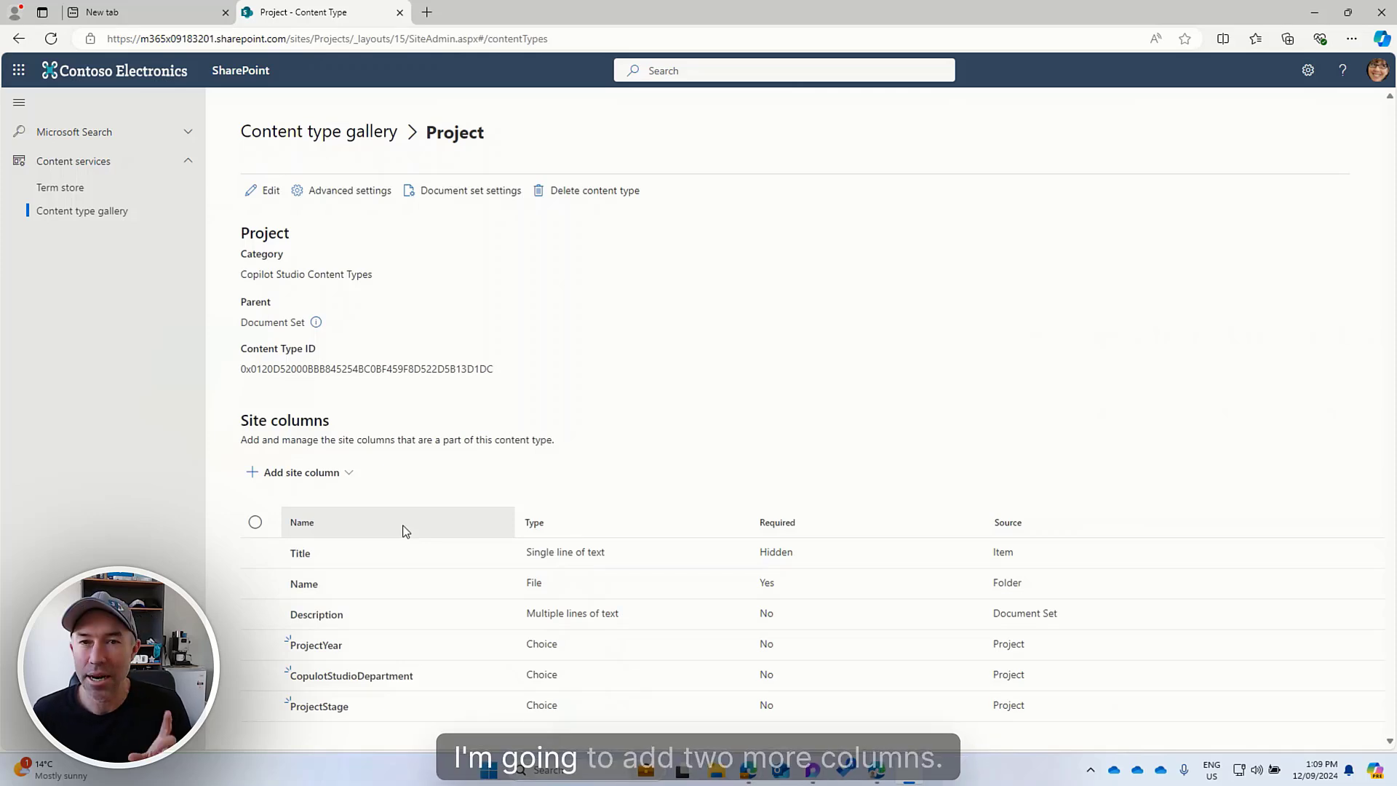
# - Start another new site column for the content type, named ProjectManager
pyautogui.click(314, 486)
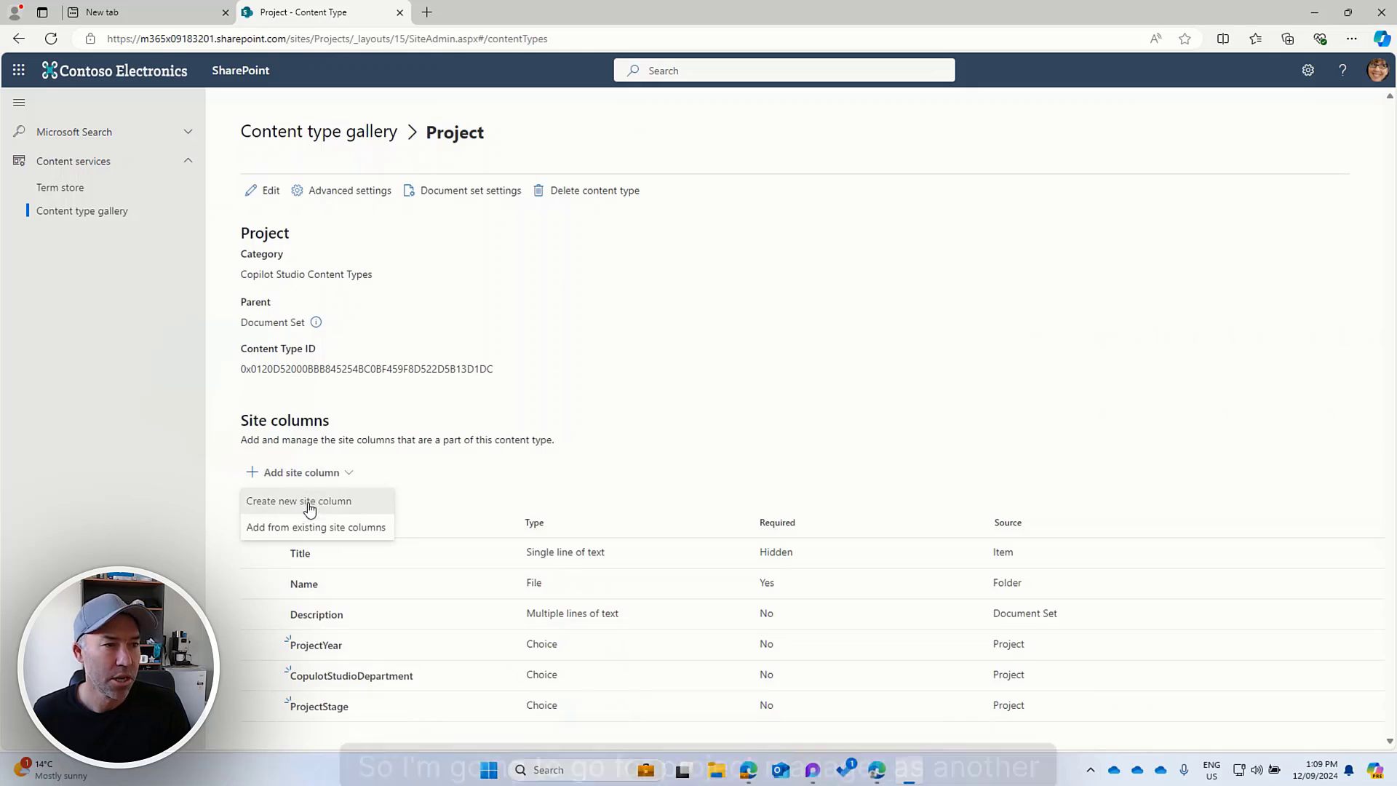
pyautogui.click(305, 502)
pyautogui.click(1030, 187)
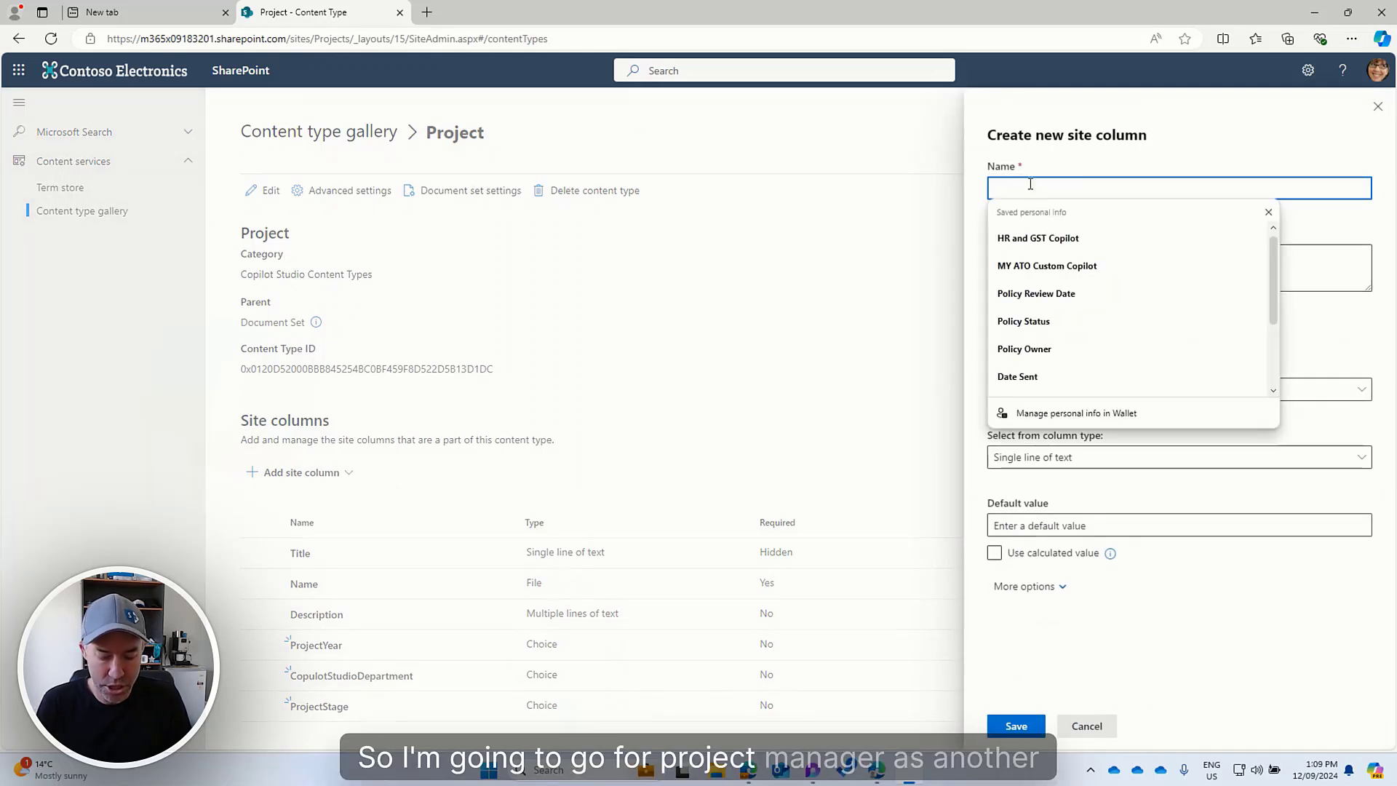
pyautogui.write('ProjectManager')
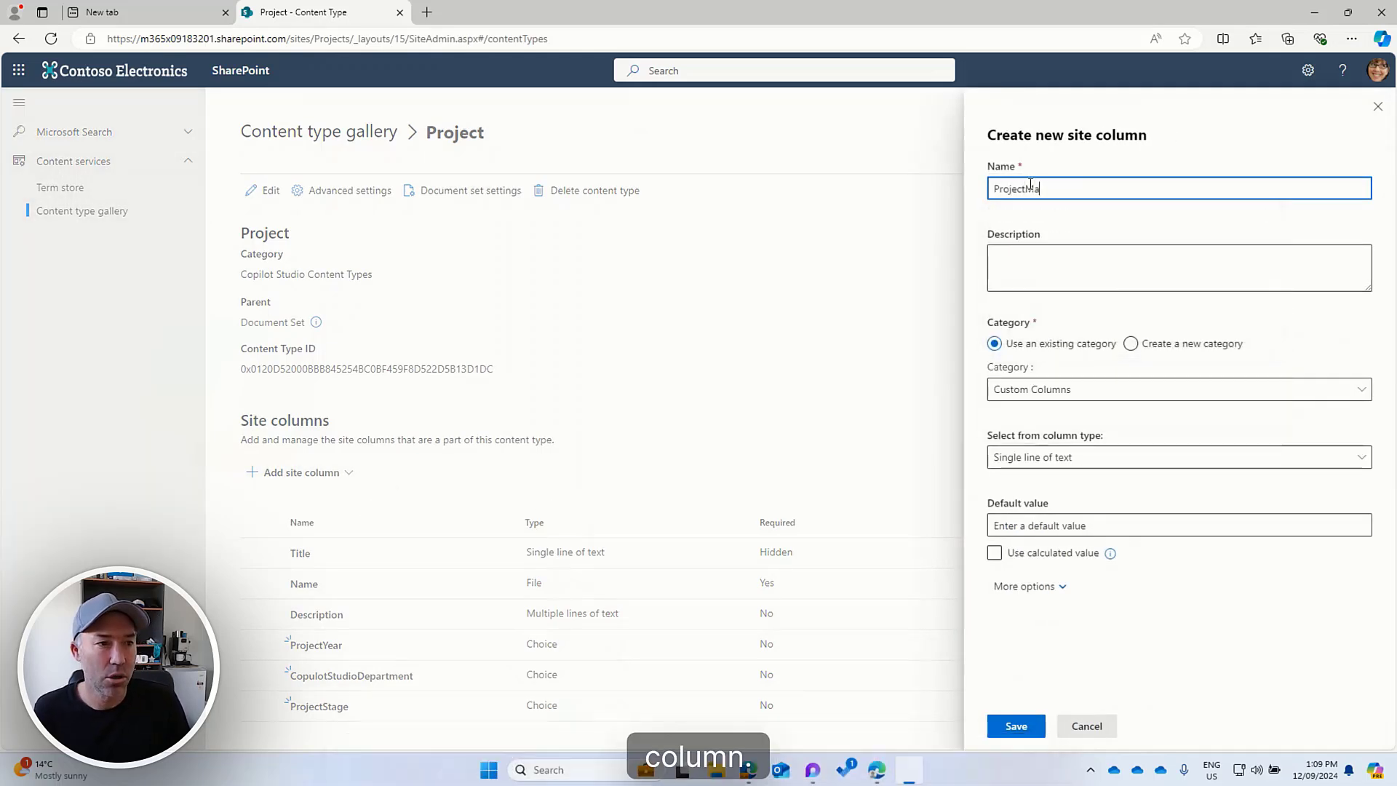
# - Place the ProjectManager column in the Copilot Studio Columns category and set its type to Person or Group
pyautogui.click(1070, 397)
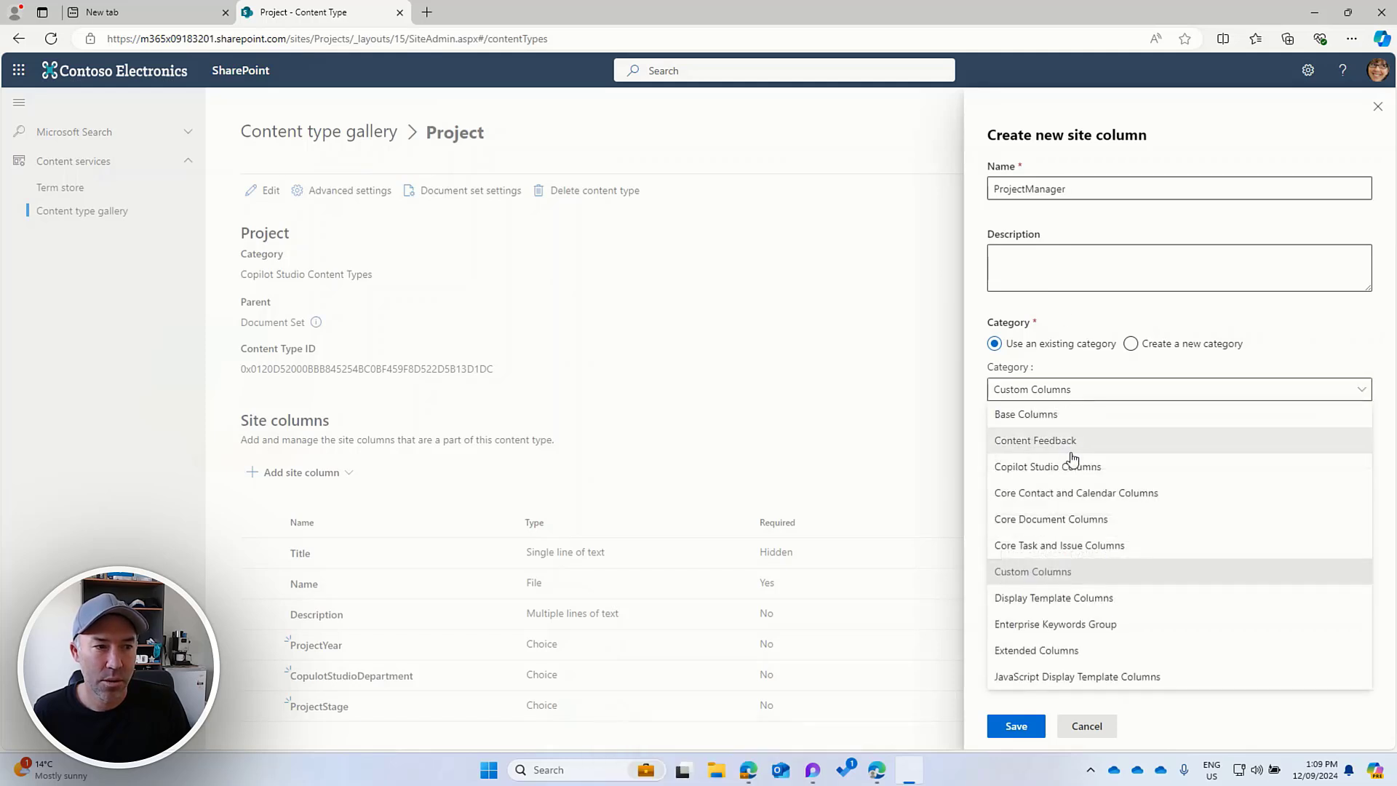
pyautogui.click(1070, 393)
pyautogui.click(1062, 458)
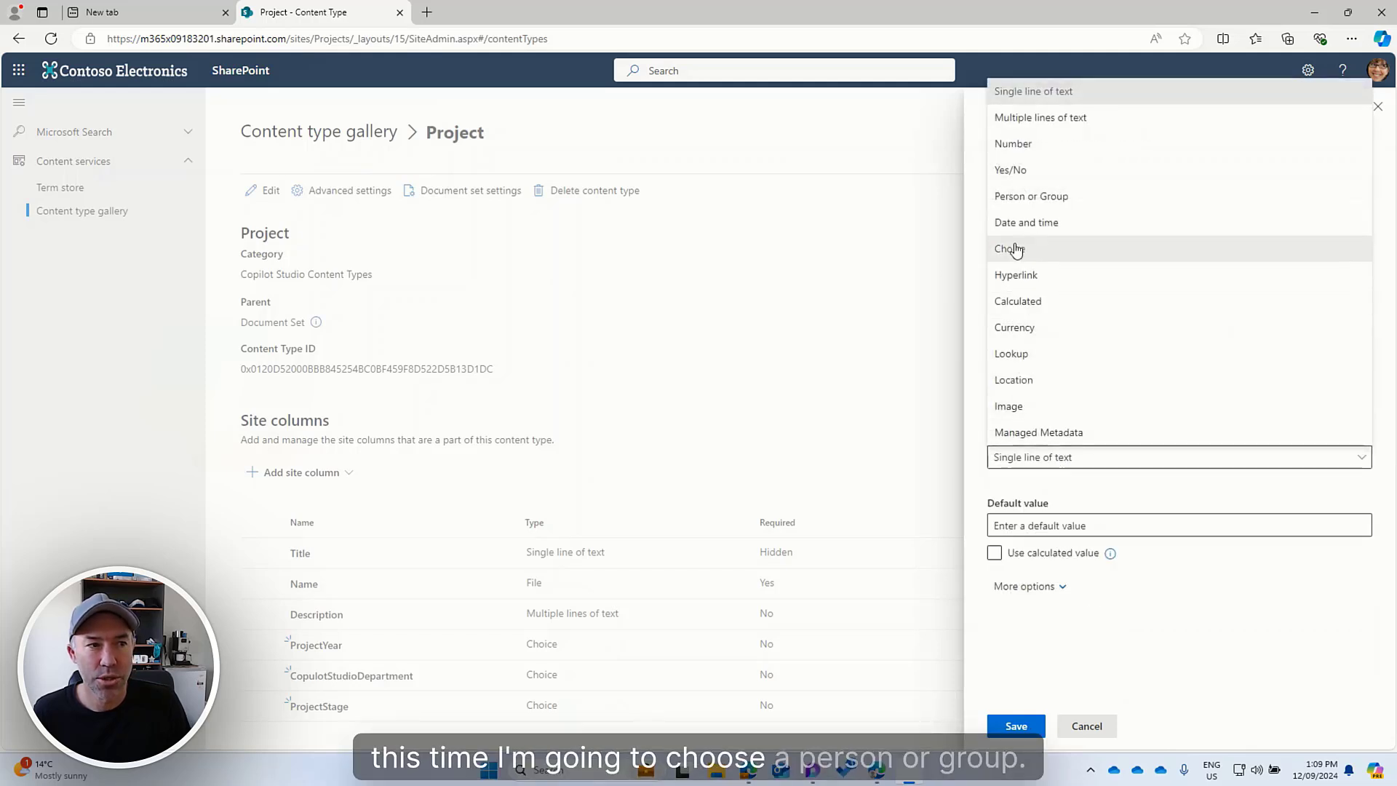
pyautogui.click(1027, 197)
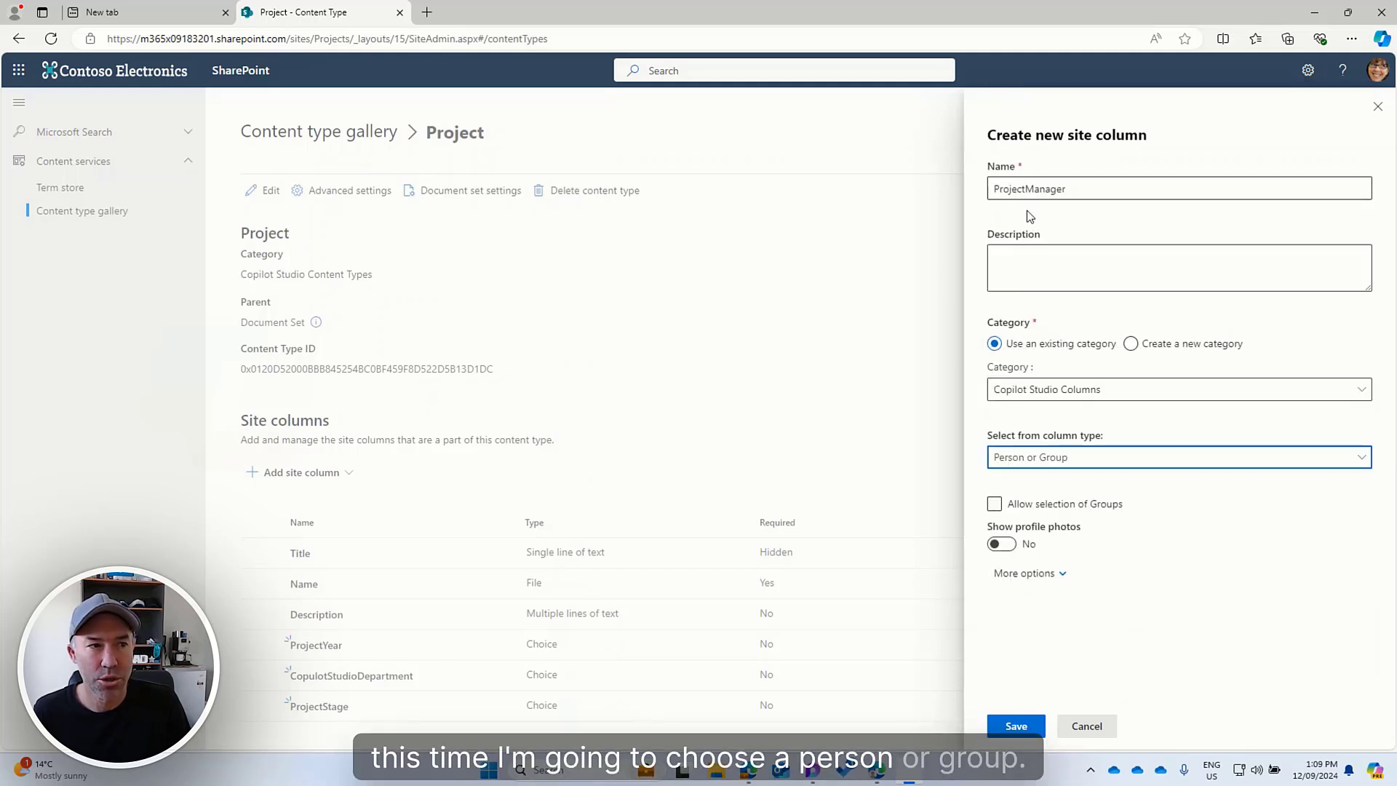
# - Enable profile photos for the ProjectManager column, leave group selection off, and save the column
pyautogui.click(1078, 507)
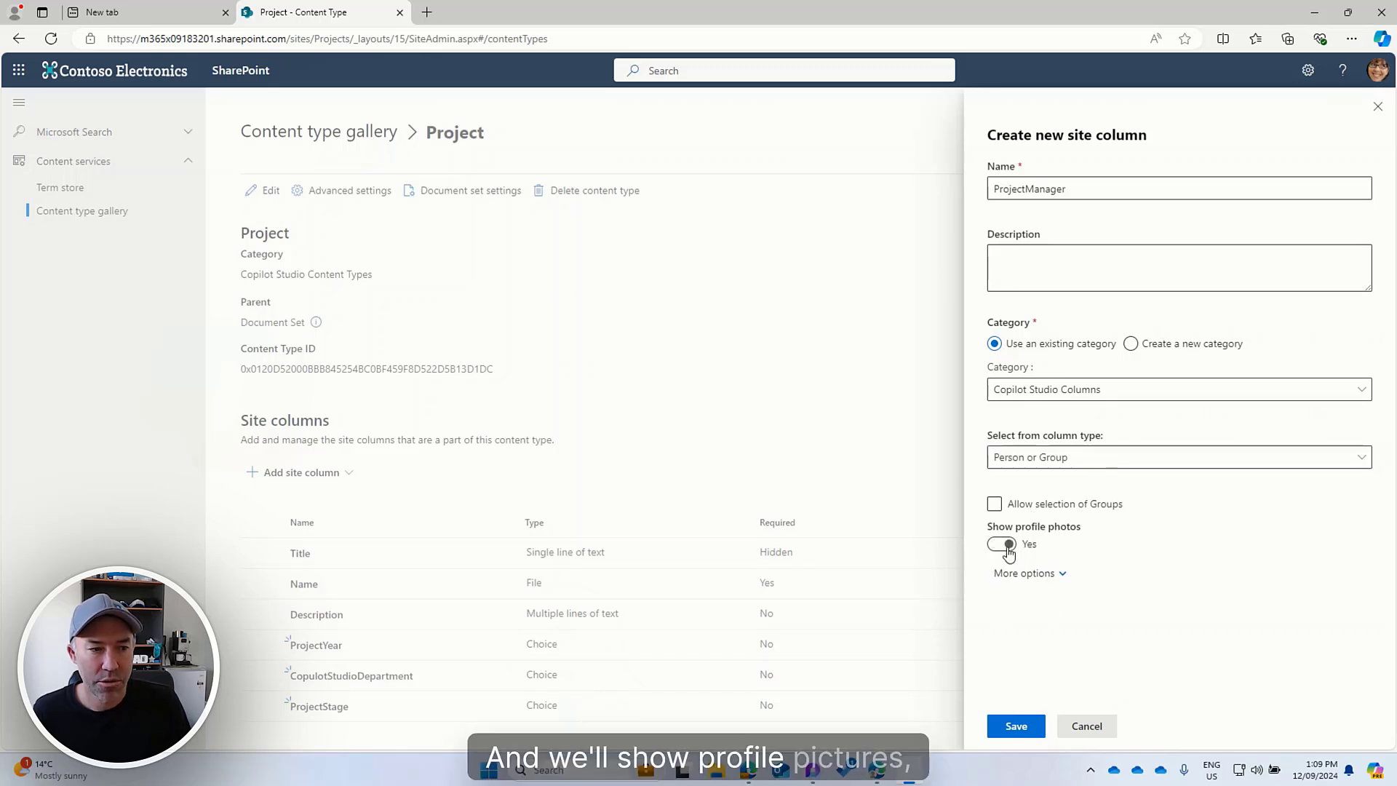
pyautogui.click(1001, 544)
pyautogui.click(1015, 726)
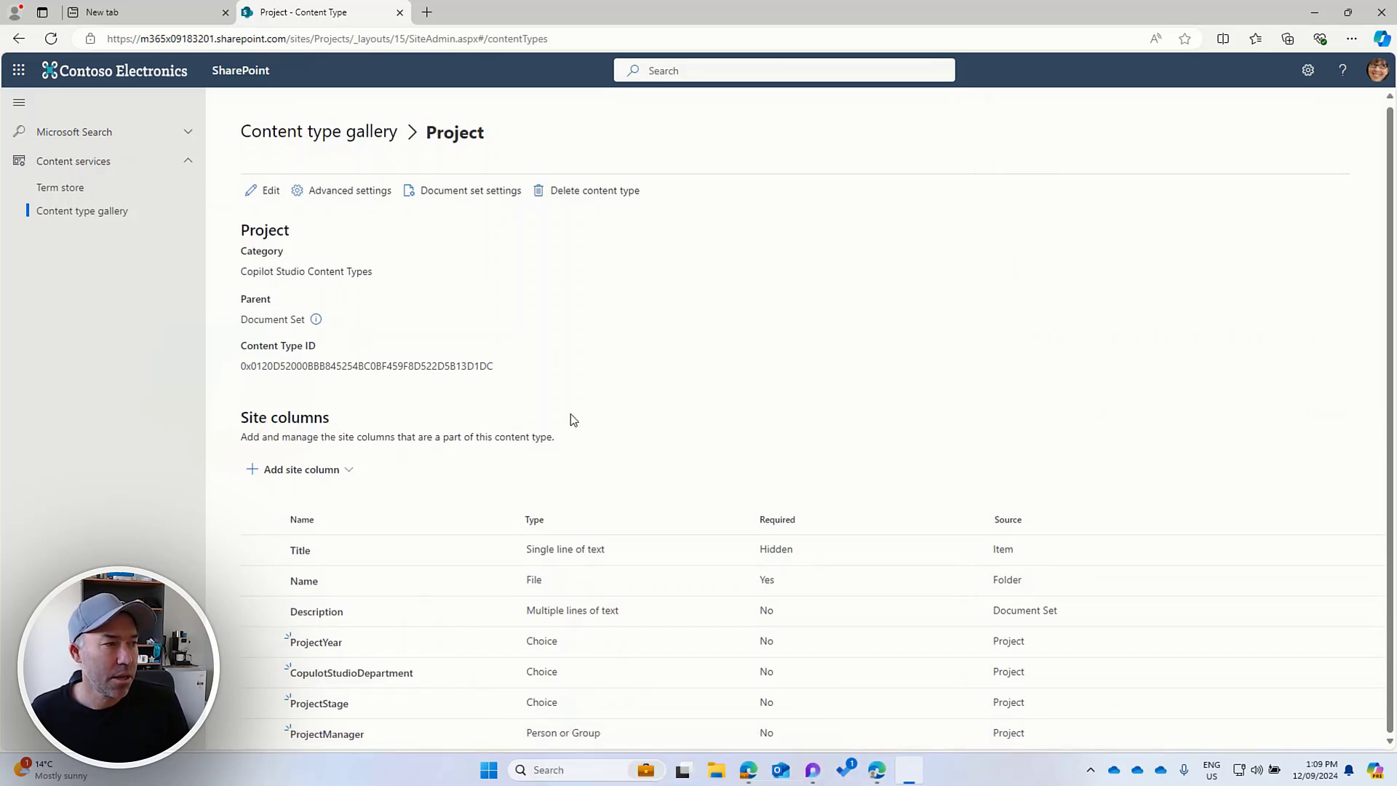
# - Start a new site column for the Project content type, named ProjectStartDate
pyautogui.click(313, 469)
pyautogui.click(350, 499)
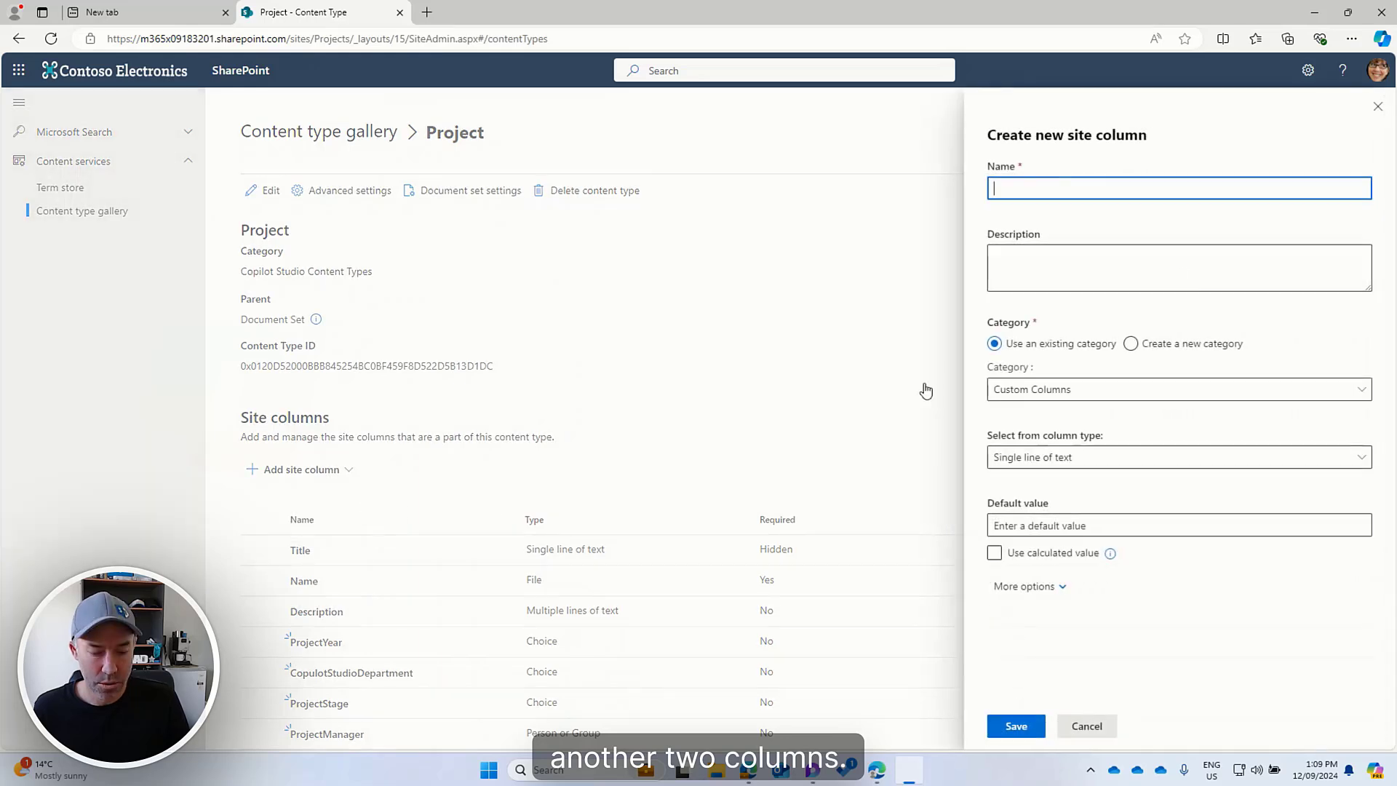
pyautogui.write('Pro')
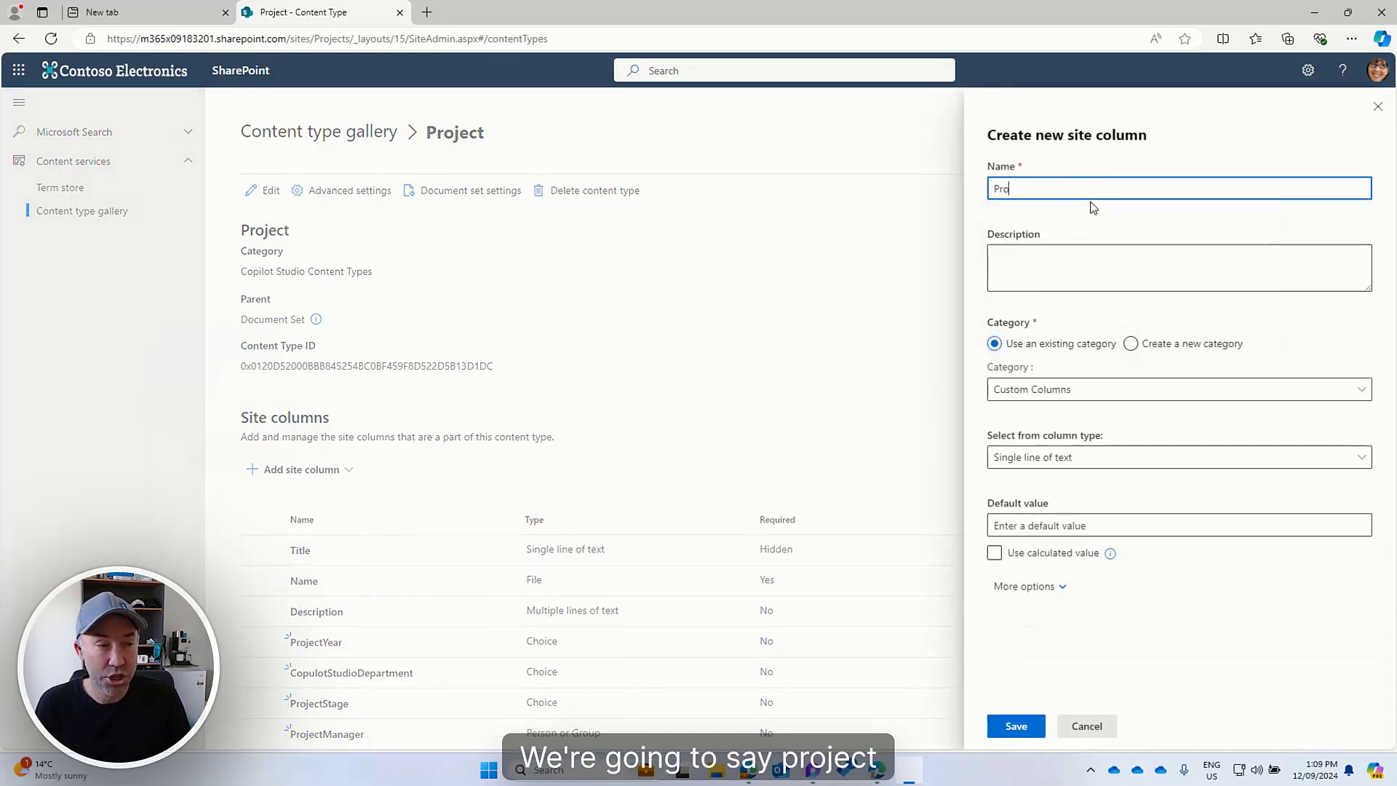
pyautogui.write('ject')
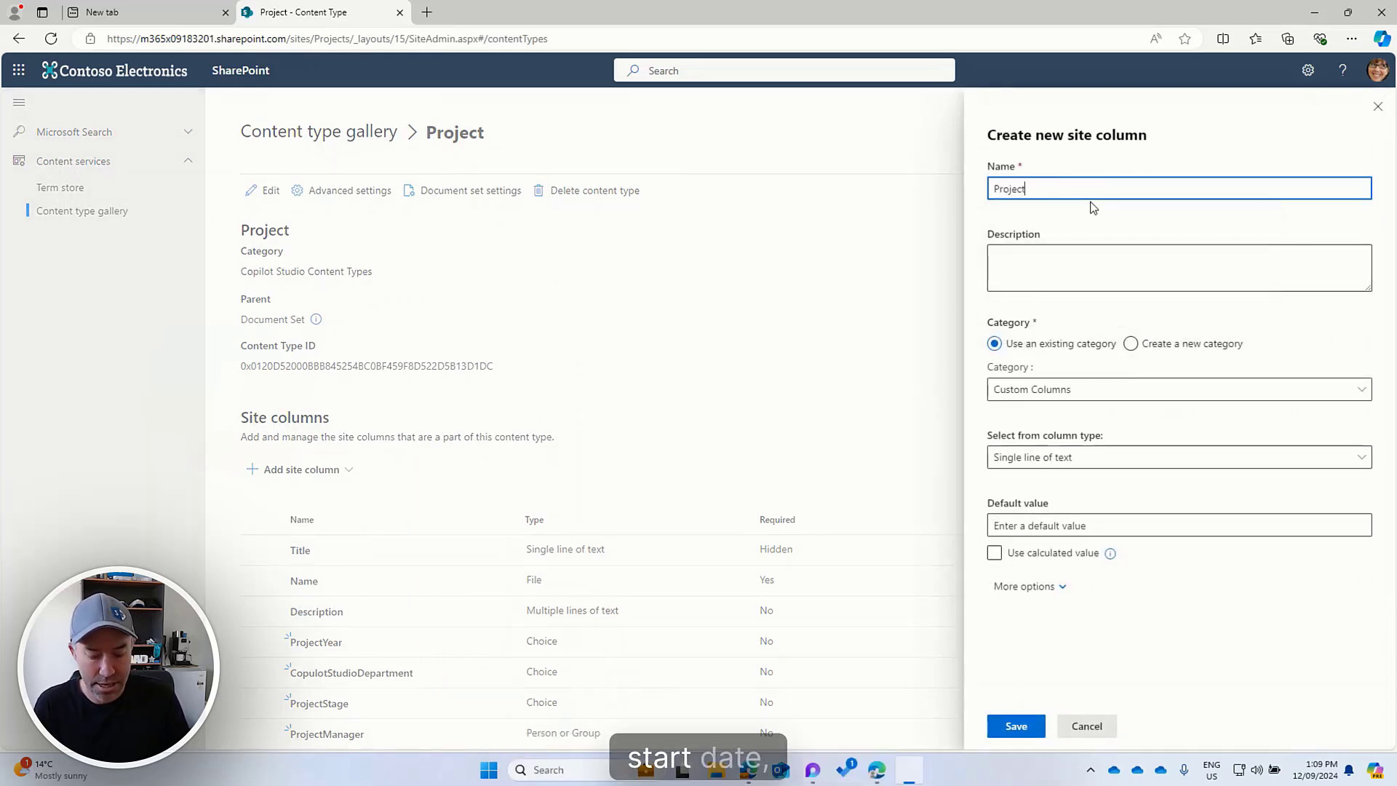
pyautogui.write('StartD')
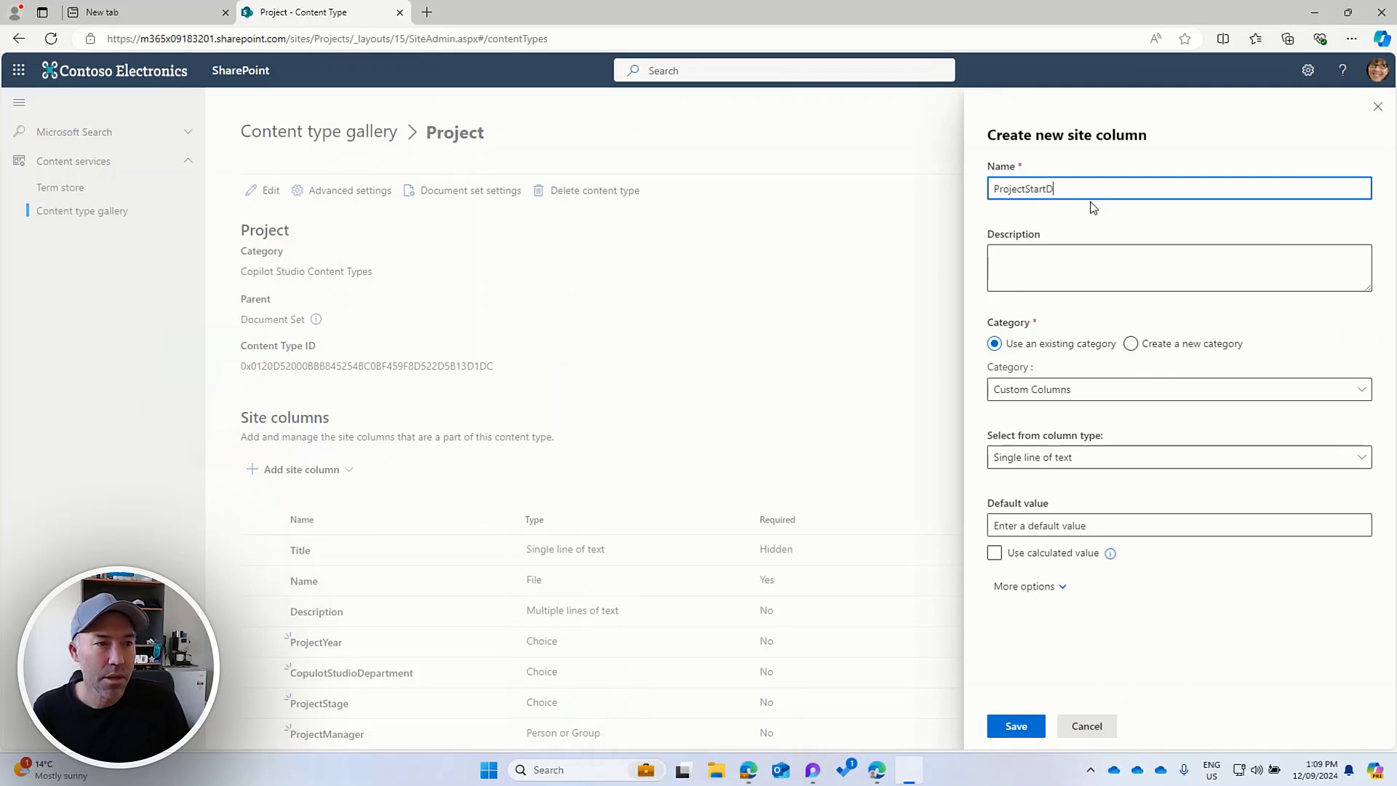
pyautogui.write('ate')
# - Place the ProjectStartDate column in the Copilot Studio Columns category, set its type to Date and time, and save it
pyautogui.click(1073, 389)
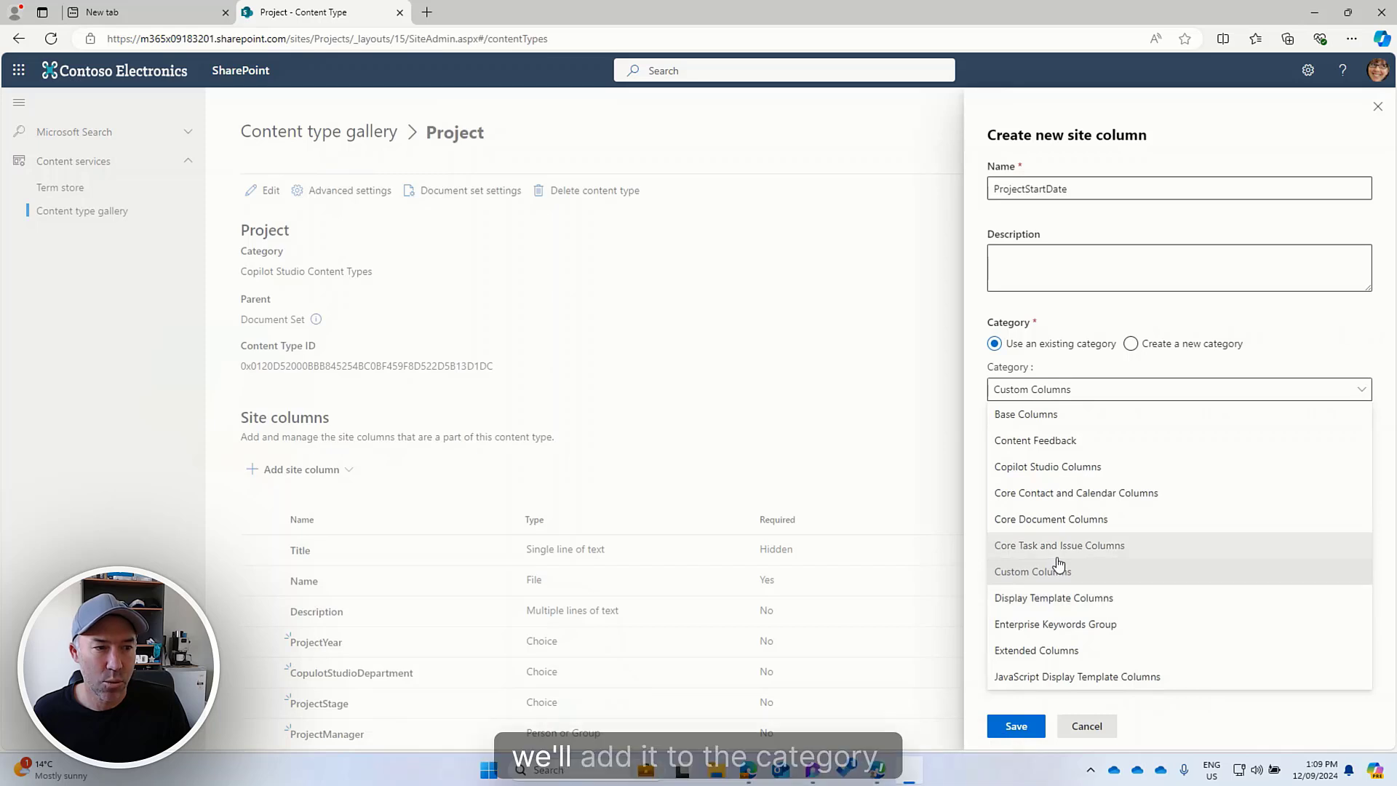
pyautogui.click(1052, 466)
pyautogui.click(1044, 457)
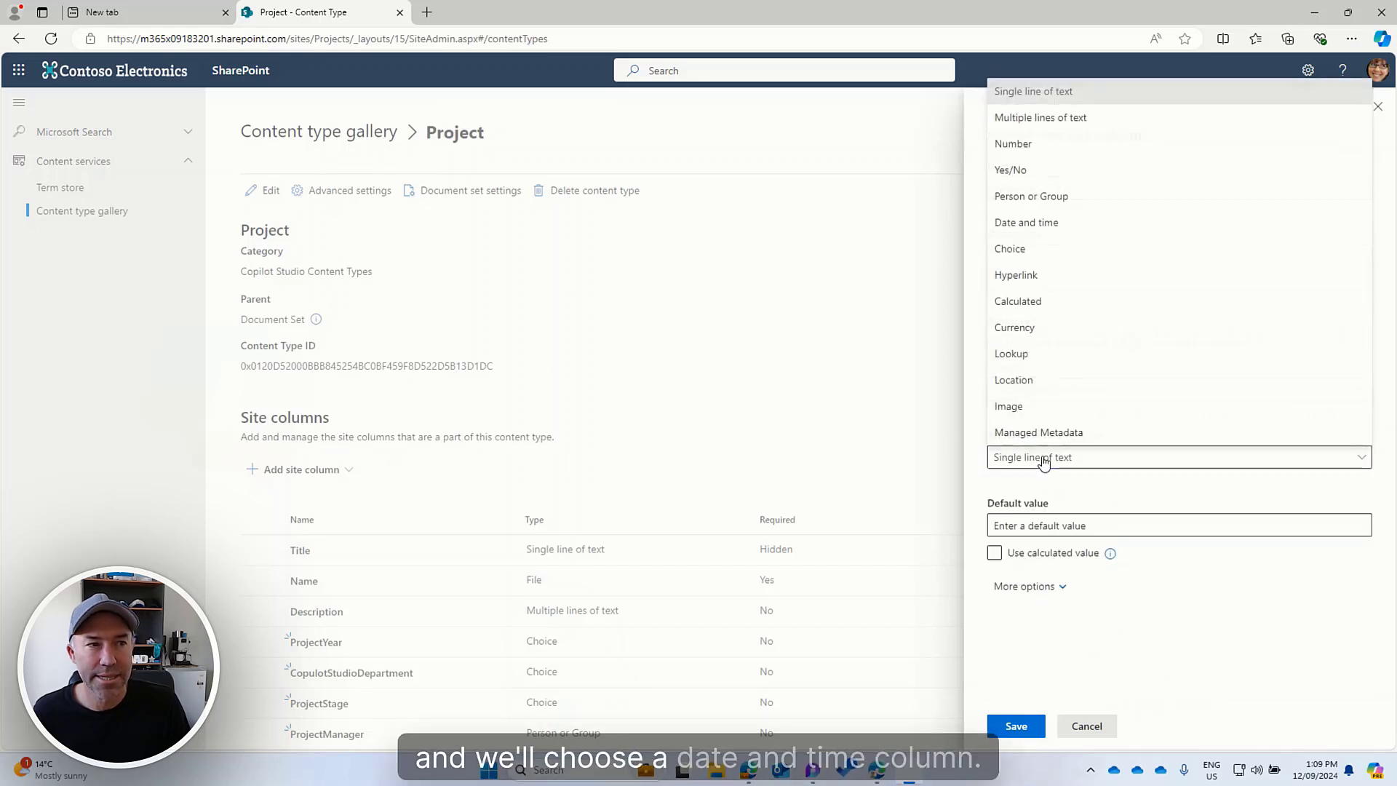
pyautogui.click(1044, 223)
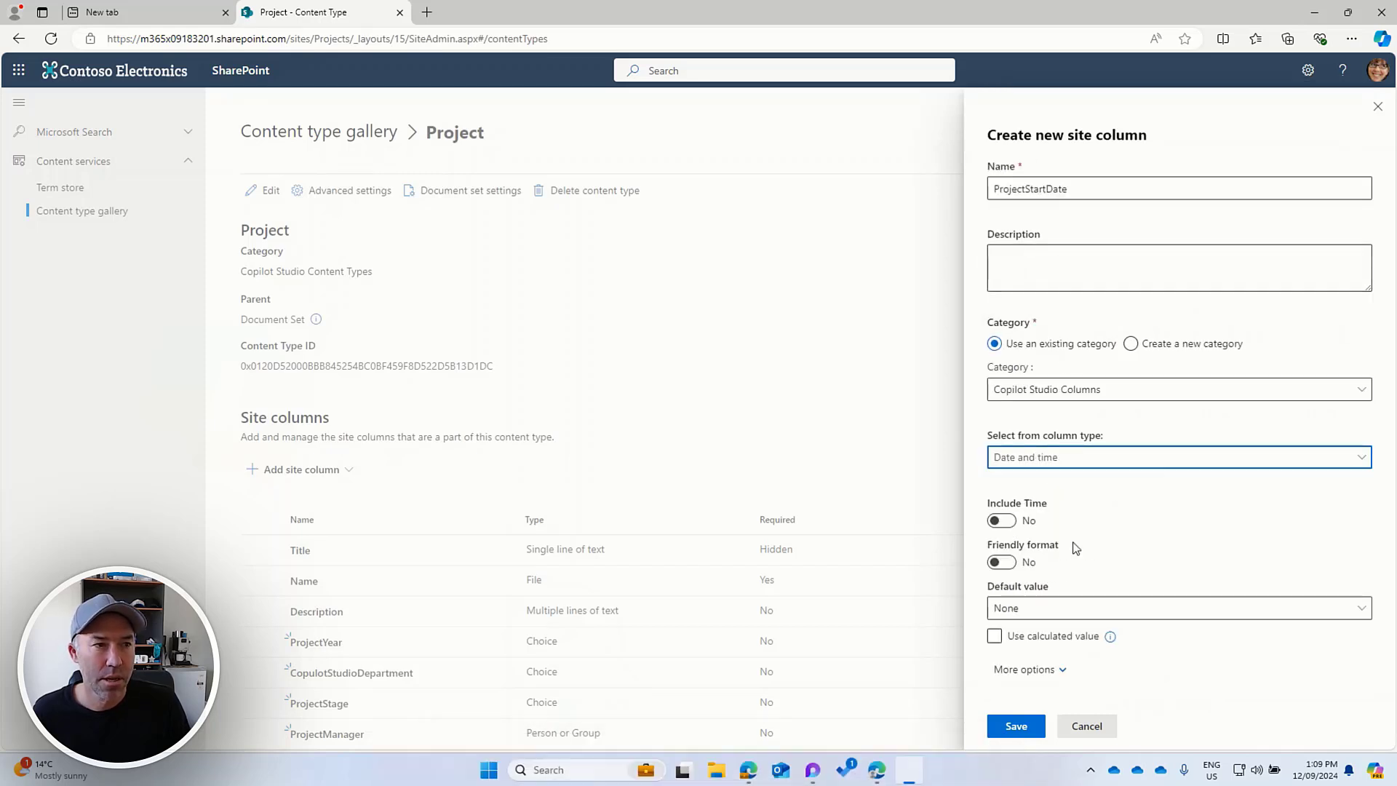
pyautogui.click(1016, 726)
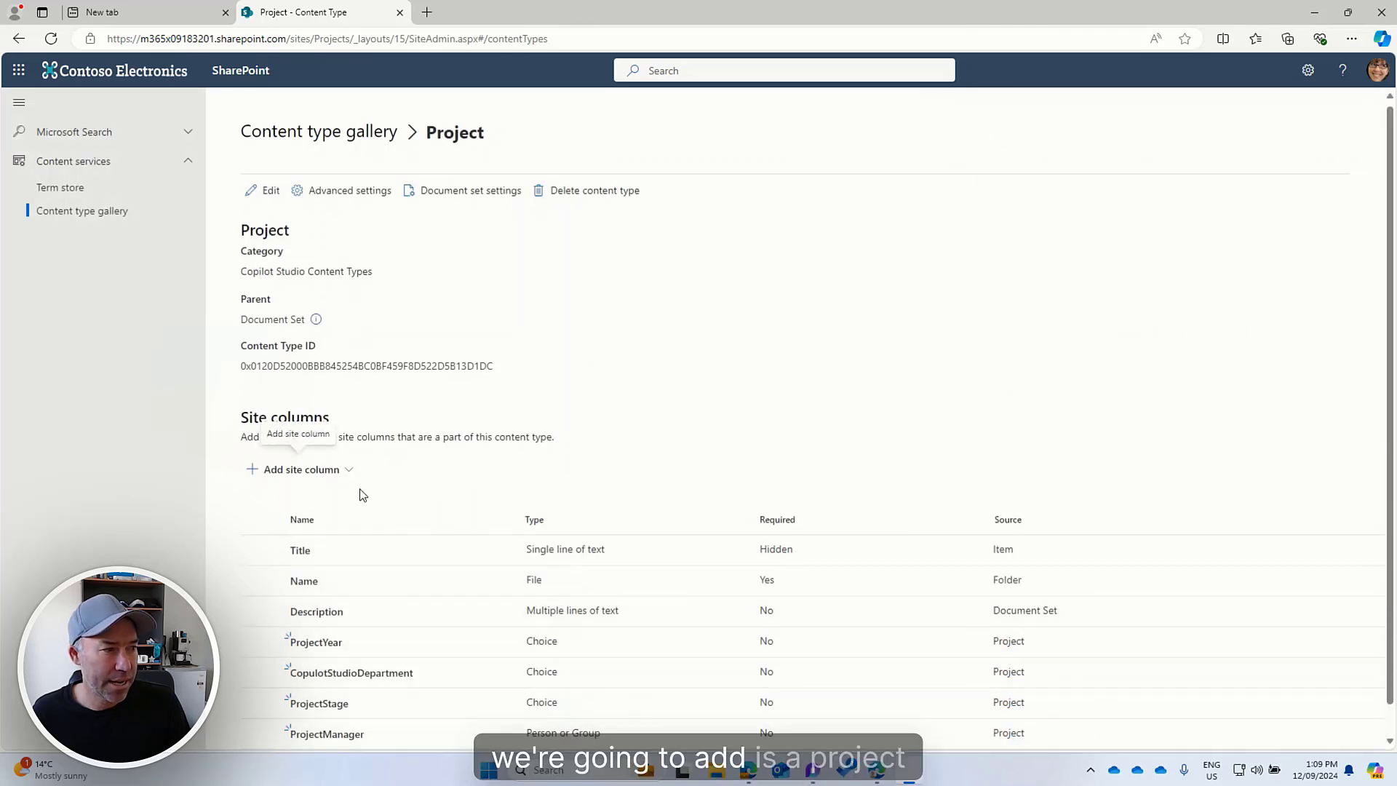
# - Start another new site column for the Project content type, named ProjectCompletionDate
pyautogui.click(331, 474)
pyautogui.click(343, 495)
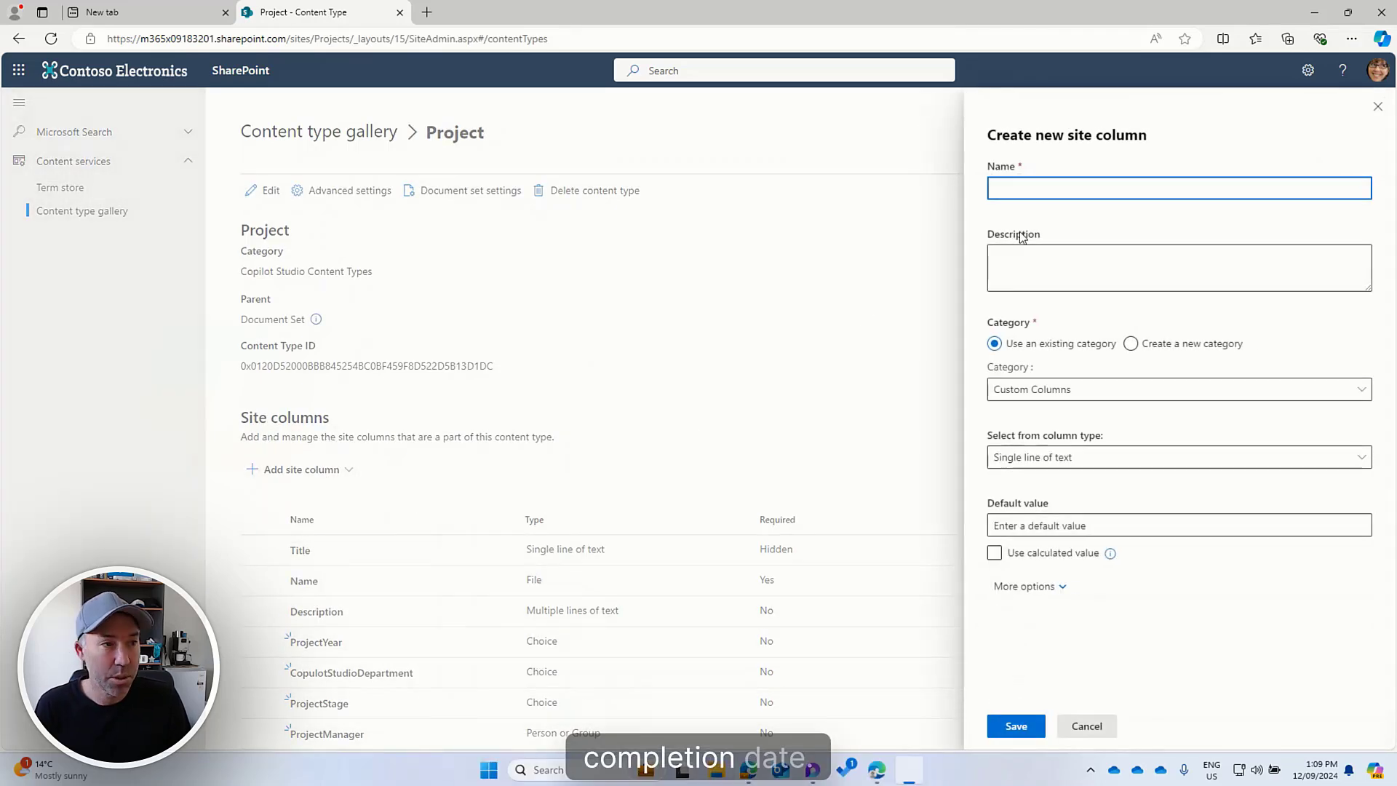
pyautogui.write('Proj')
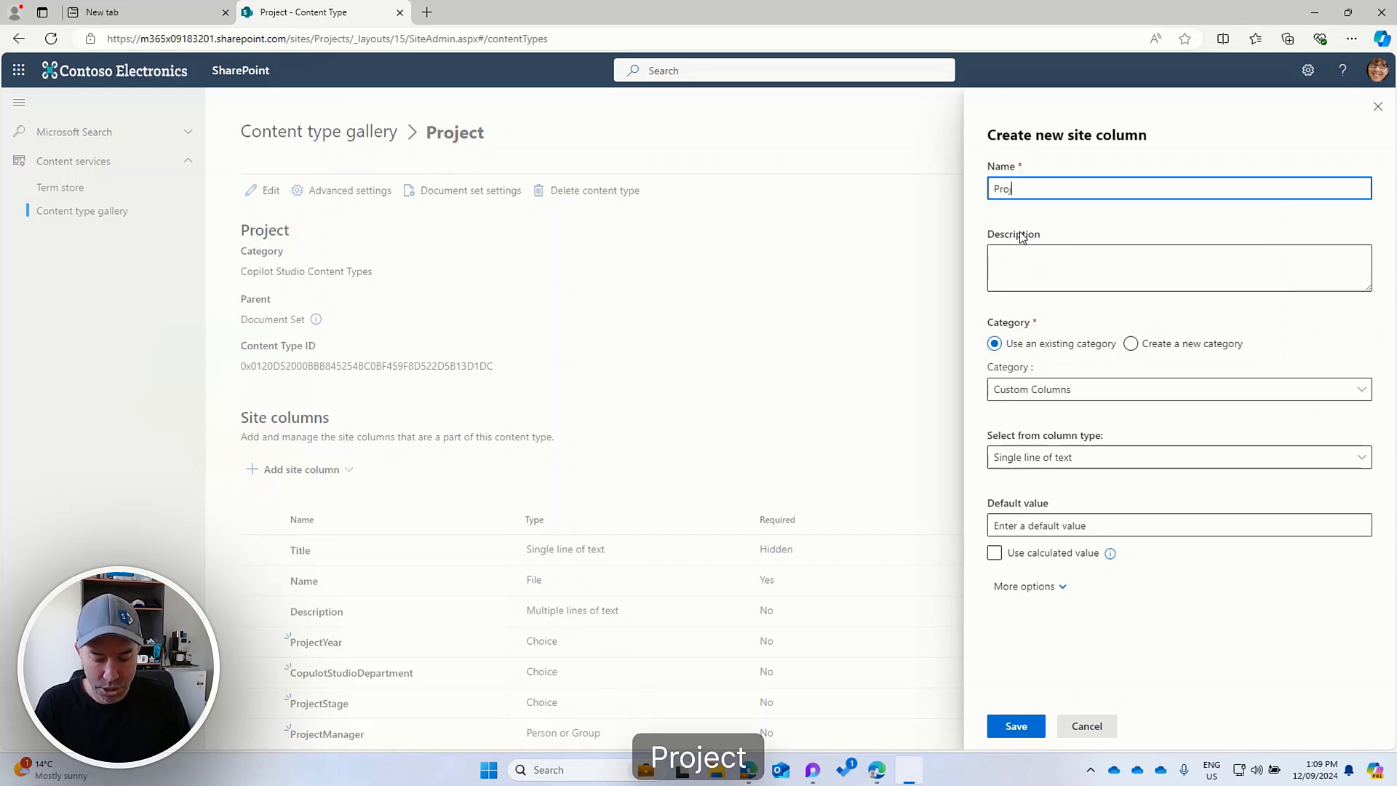
pyautogui.write('ectCompletionD')
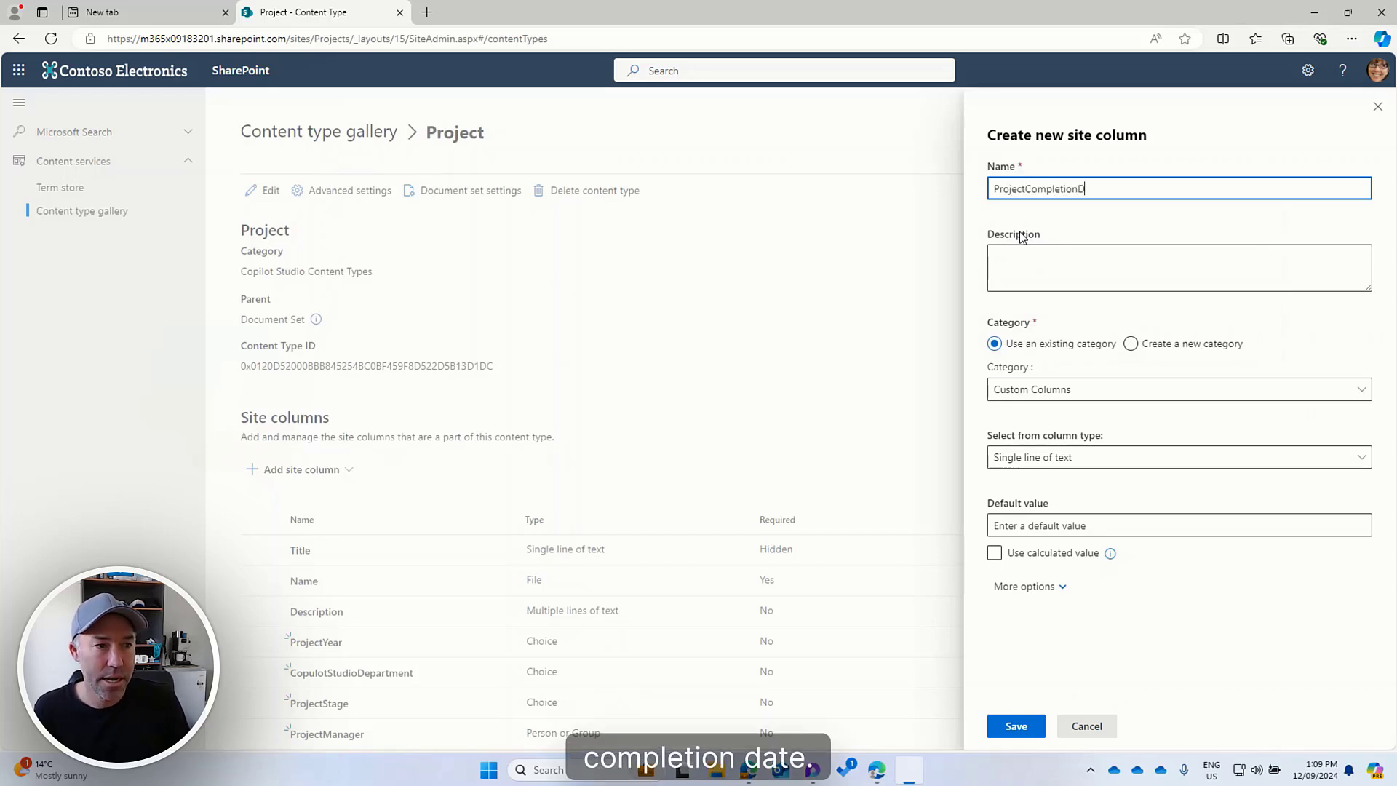
pyautogui.write('ate')
# - Place the ProjectCompletionDate column in the Copilot Studio Columns category, set its type to Date and time, and save it
pyautogui.click(1050, 389)
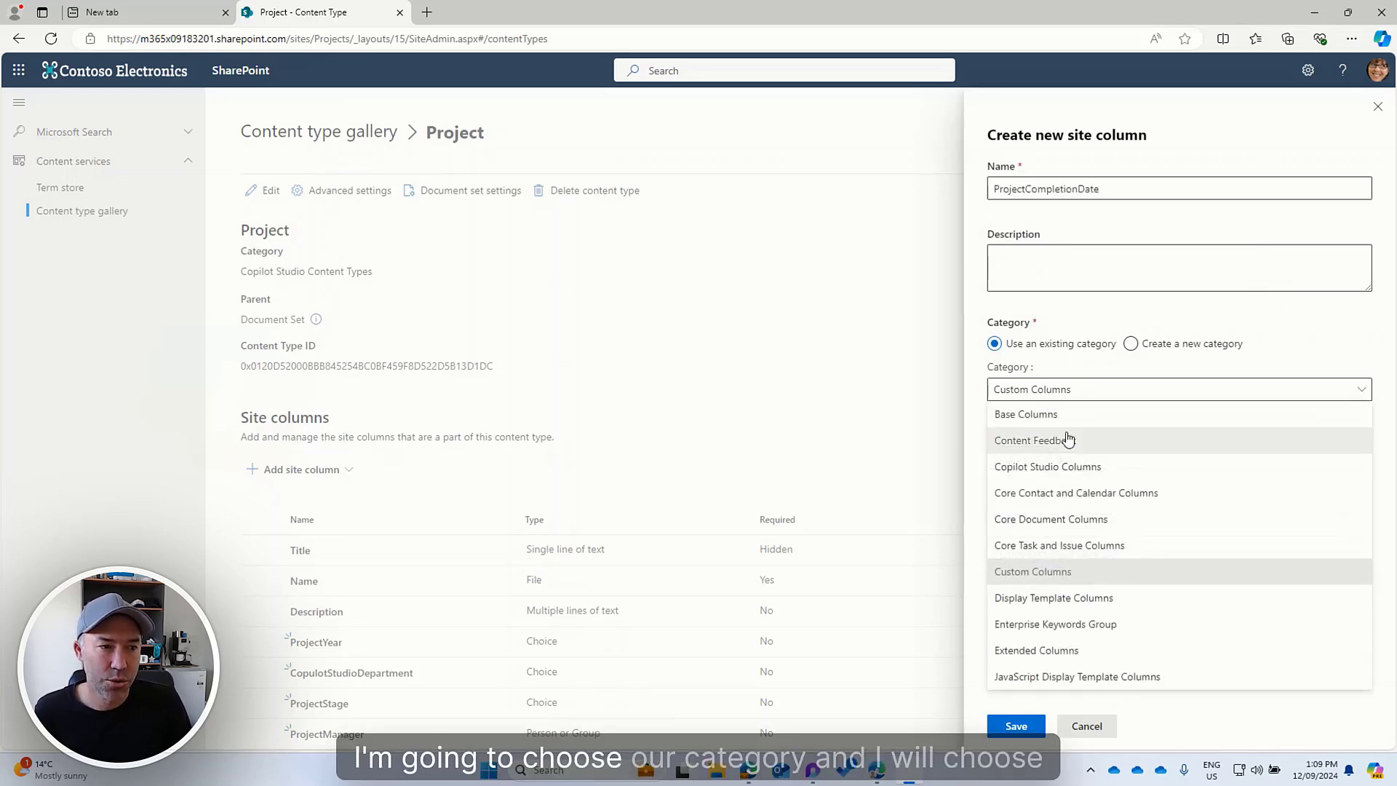
pyautogui.click(1051, 467)
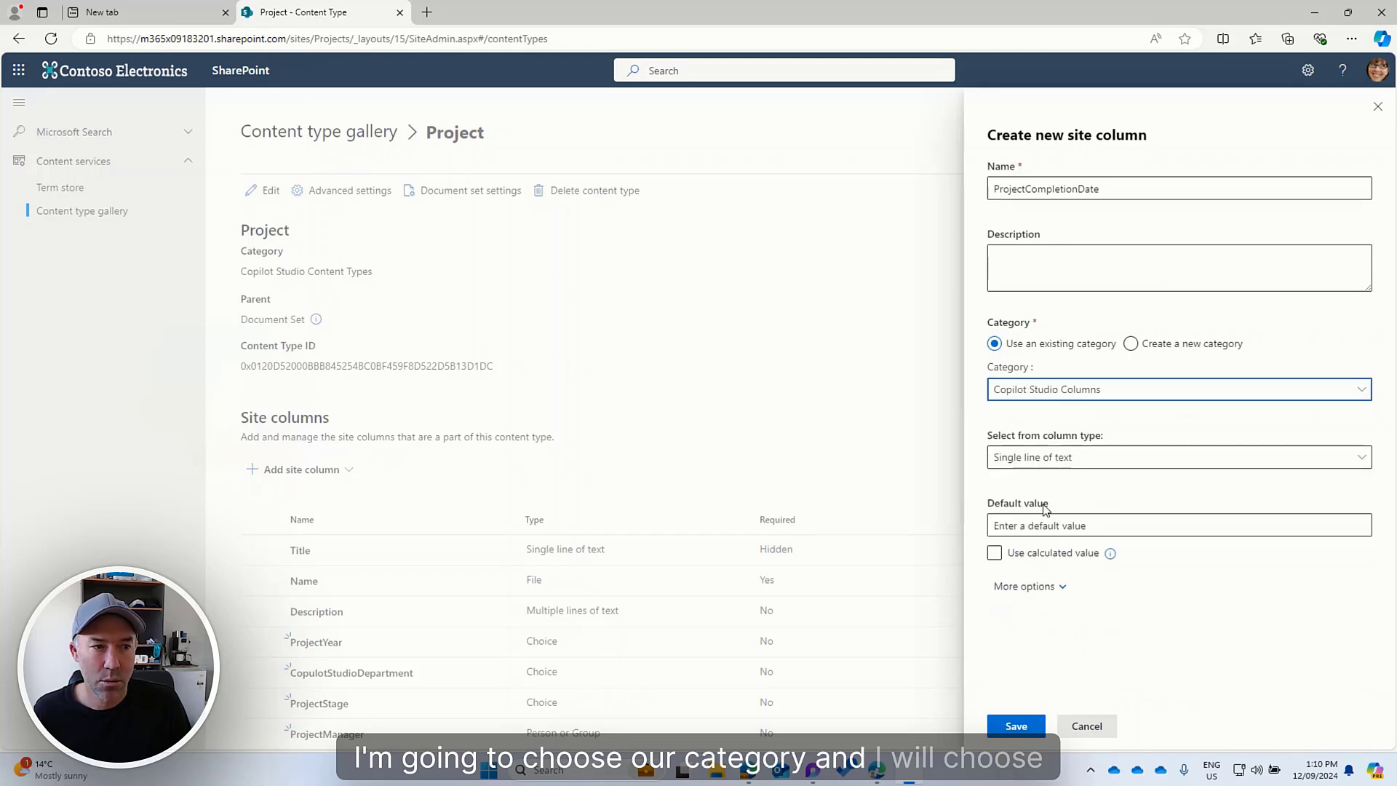
pyautogui.click(1047, 457)
pyautogui.click(1027, 220)
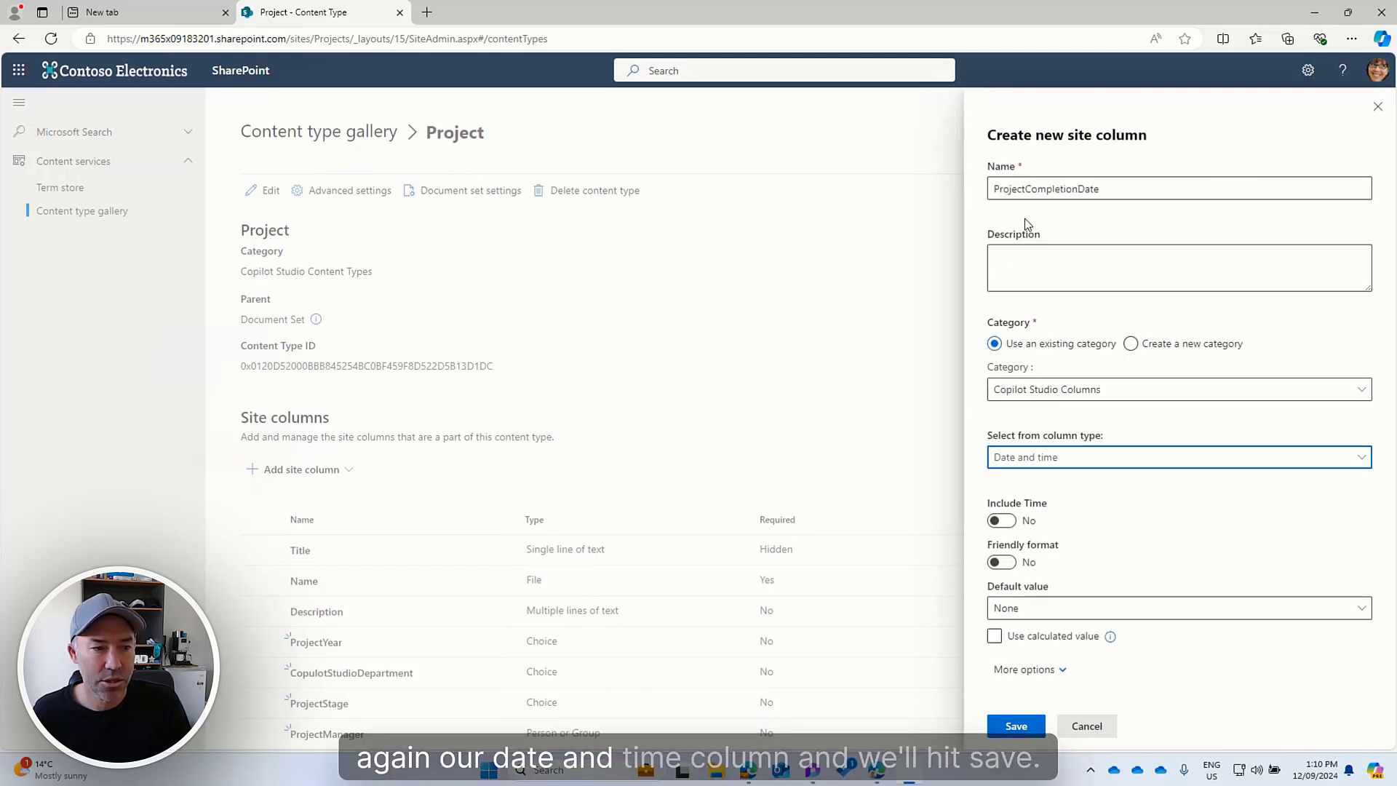
pyautogui.click(1017, 725)
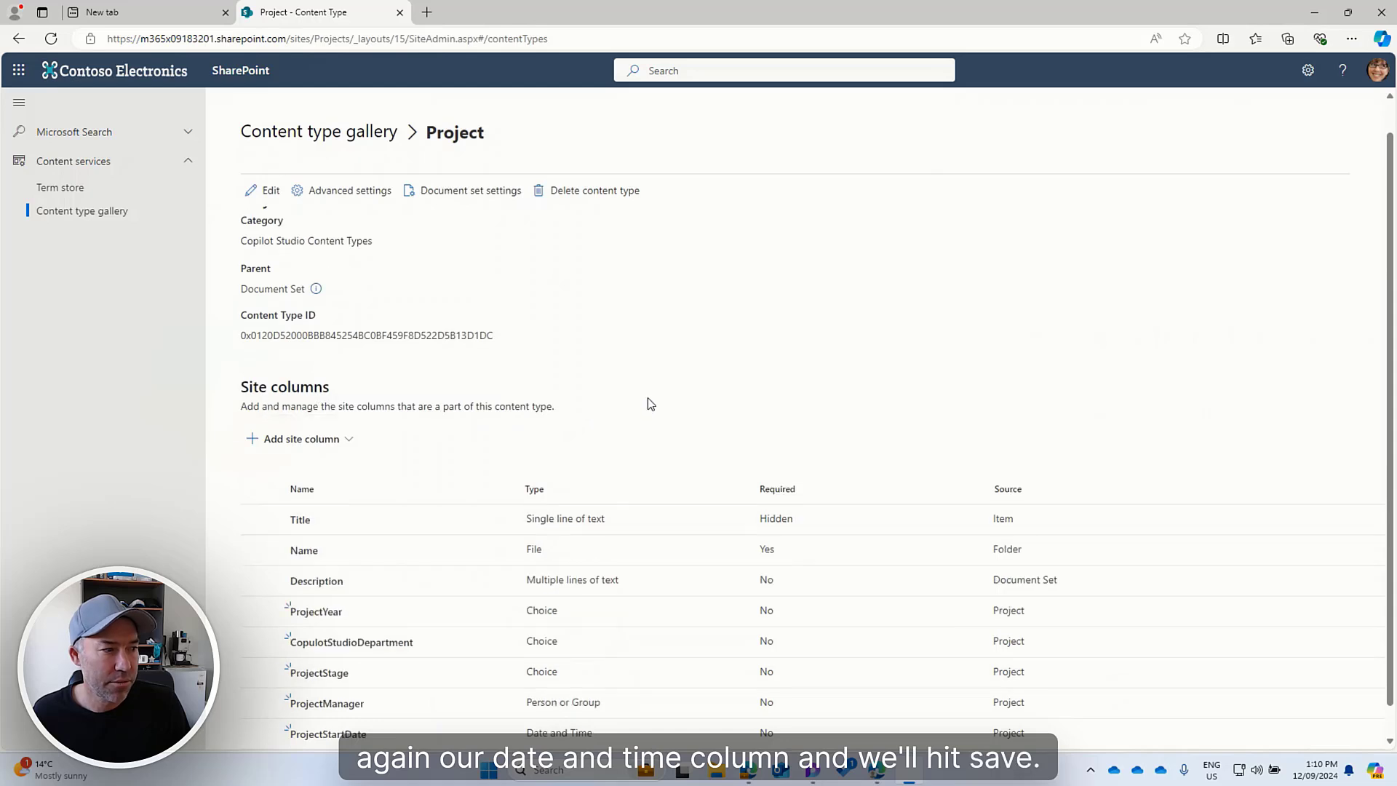
pyautogui.scroll(-1, 657, 394)
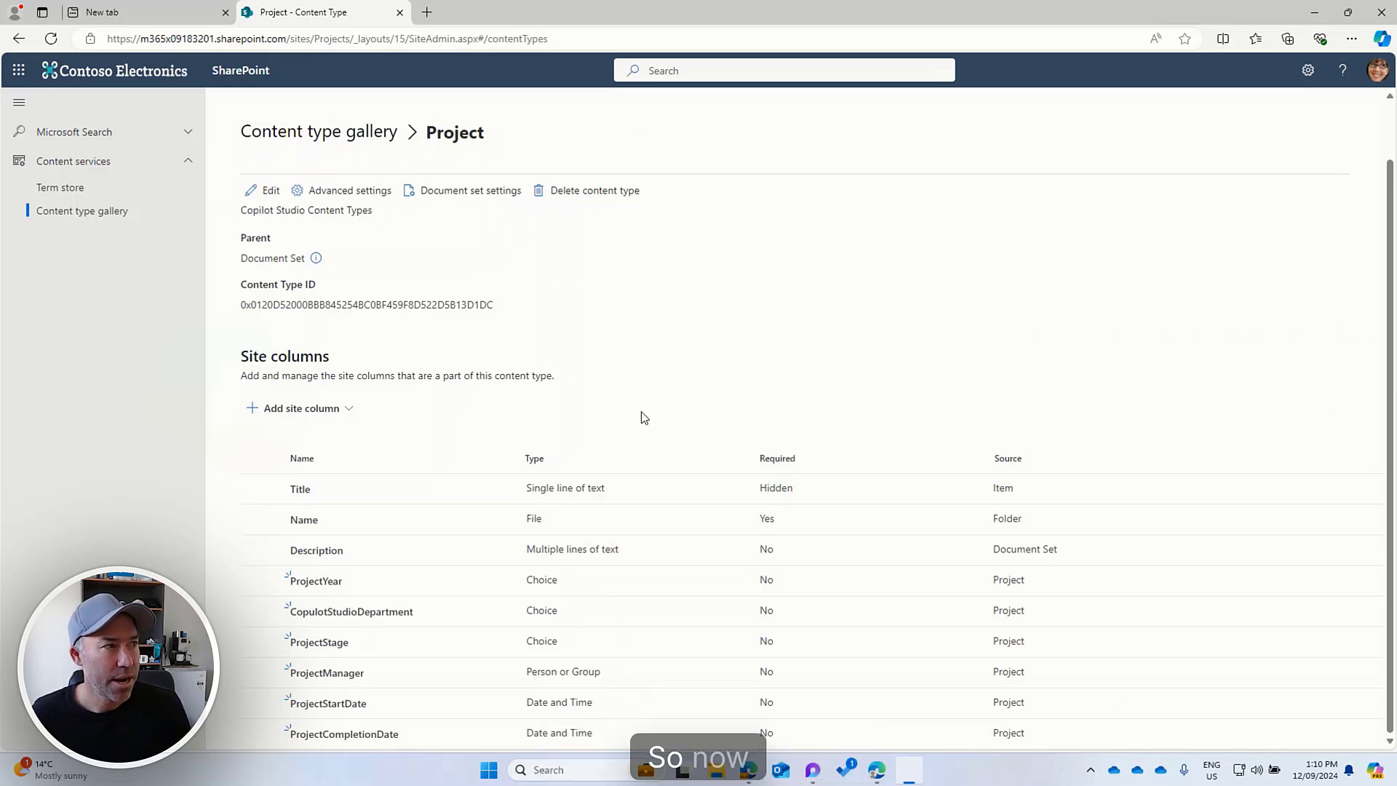
# - Return to the Projects site, open the Project Documents library, and check which item types can be created there
pyautogui.click(336, 141)
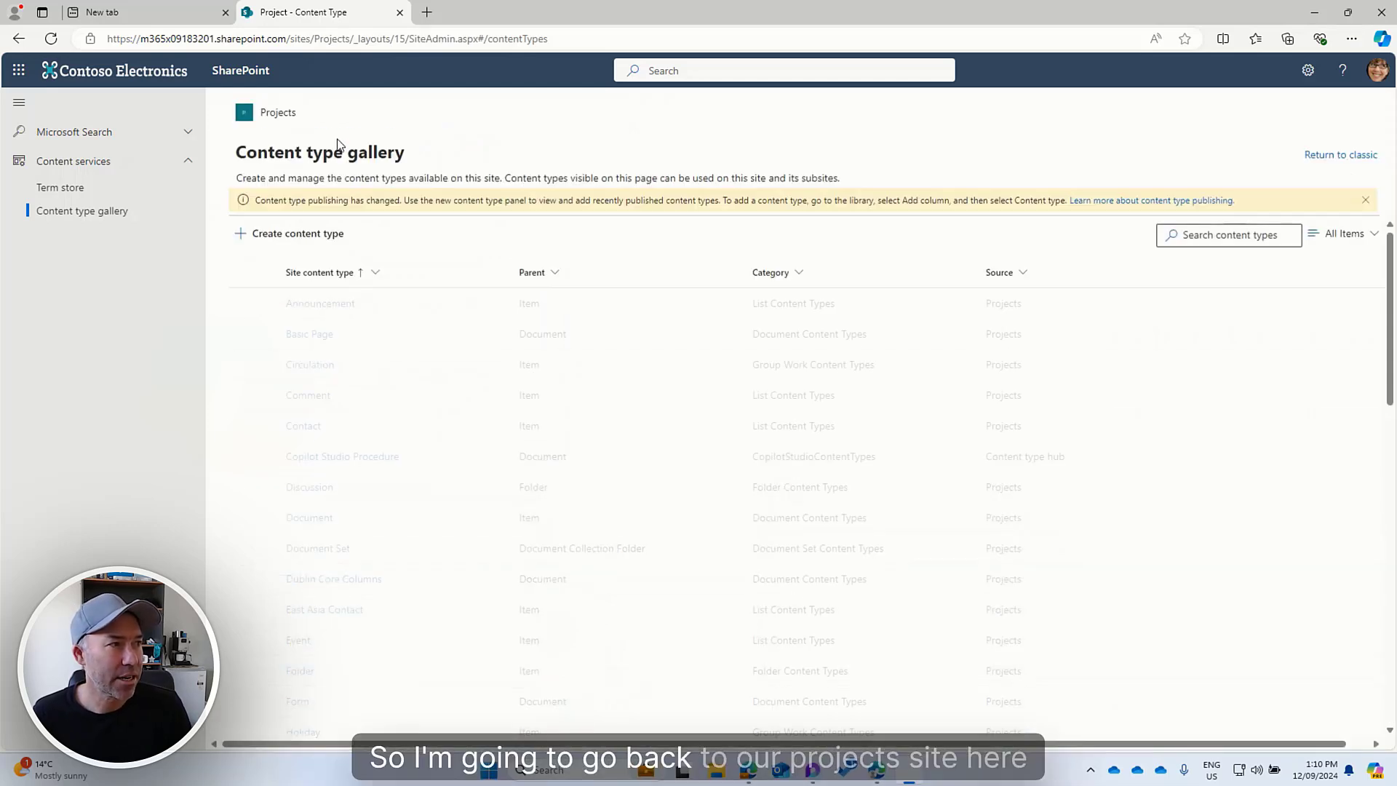
pyautogui.click(277, 112)
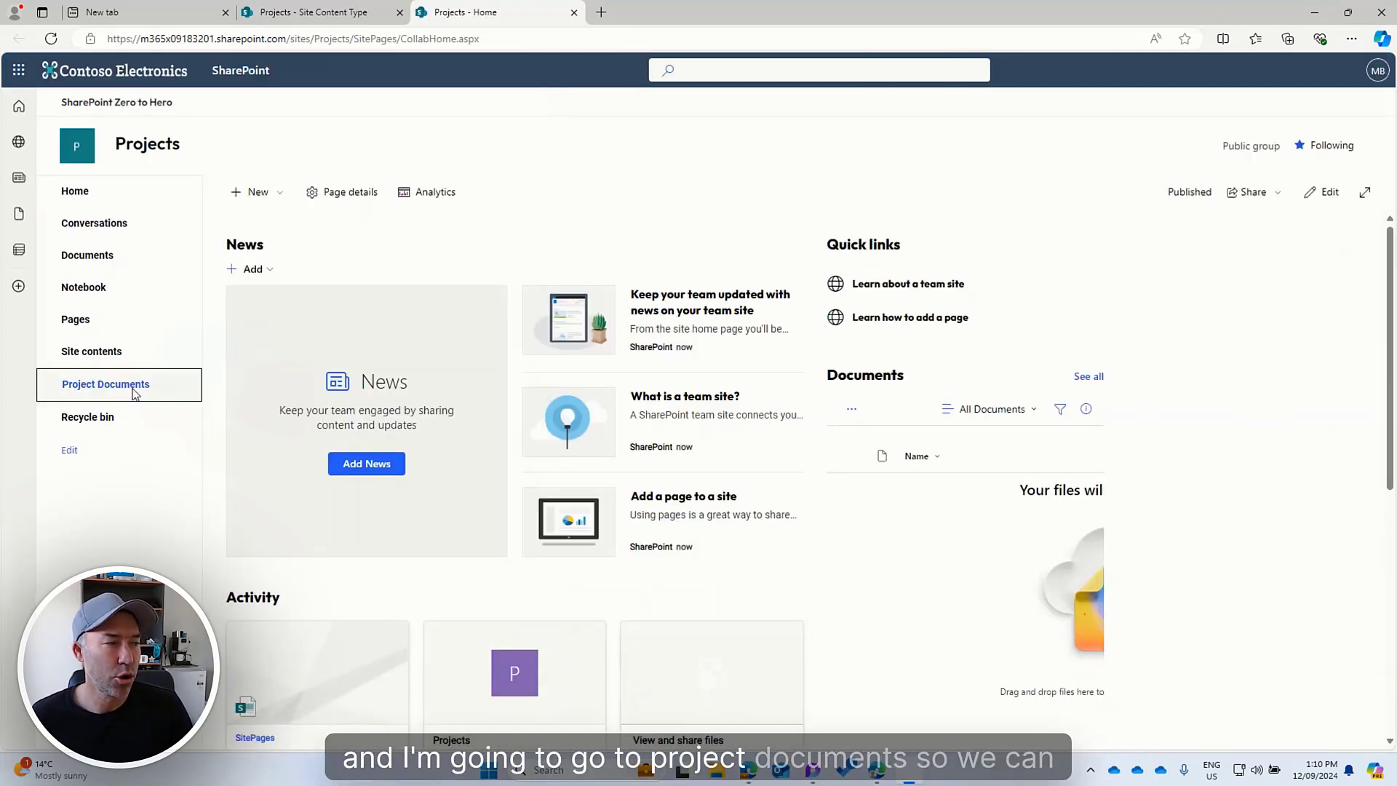
pyautogui.click(133, 393)
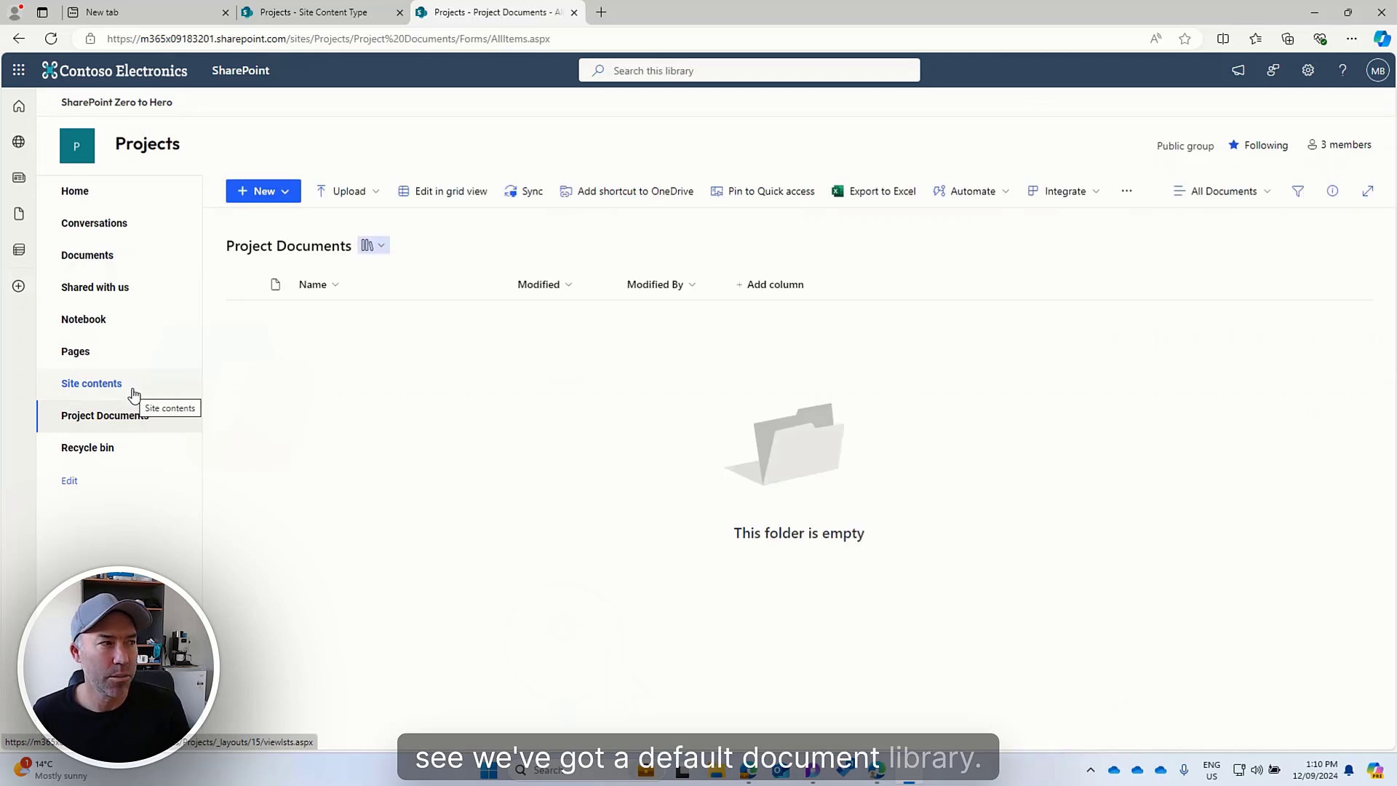
pyautogui.click(277, 194)
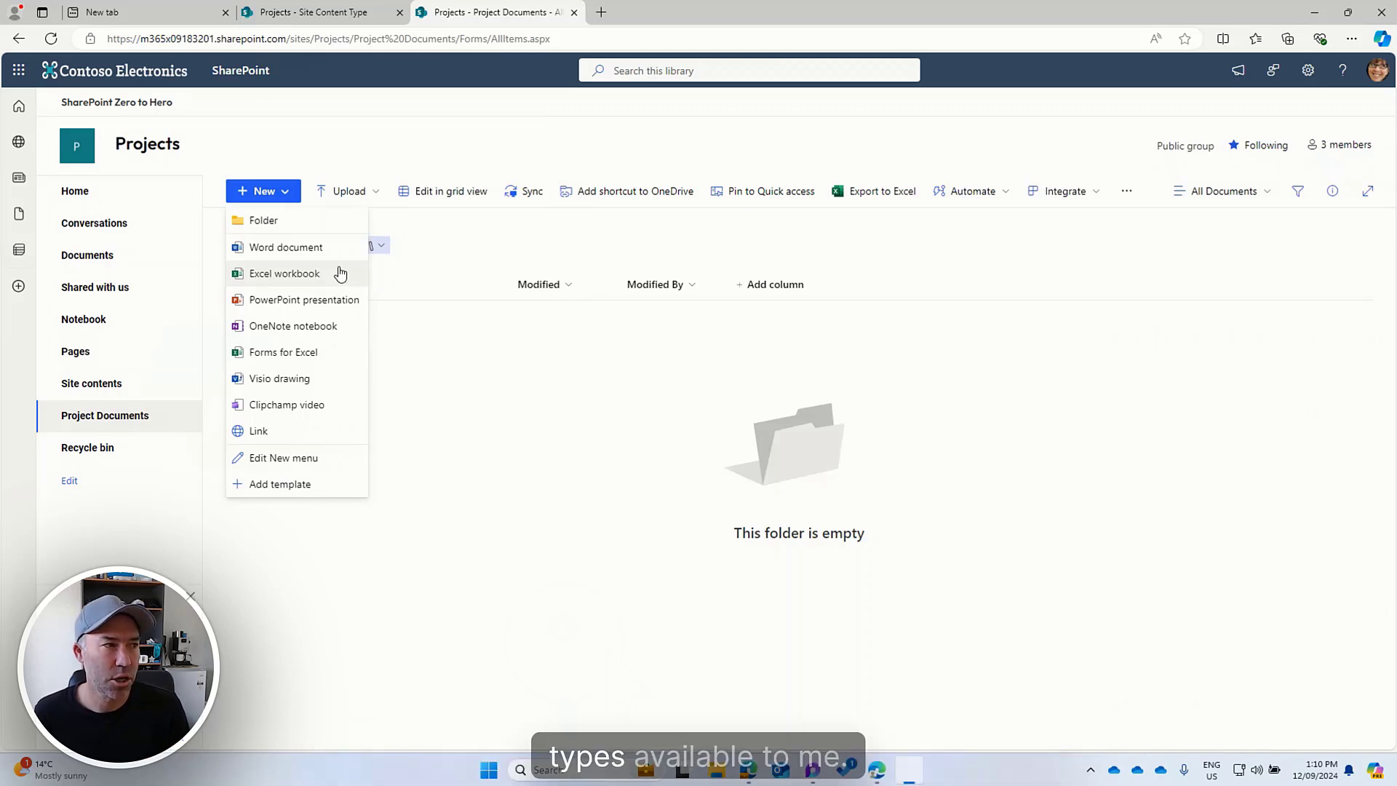
pyautogui.click(475, 228)
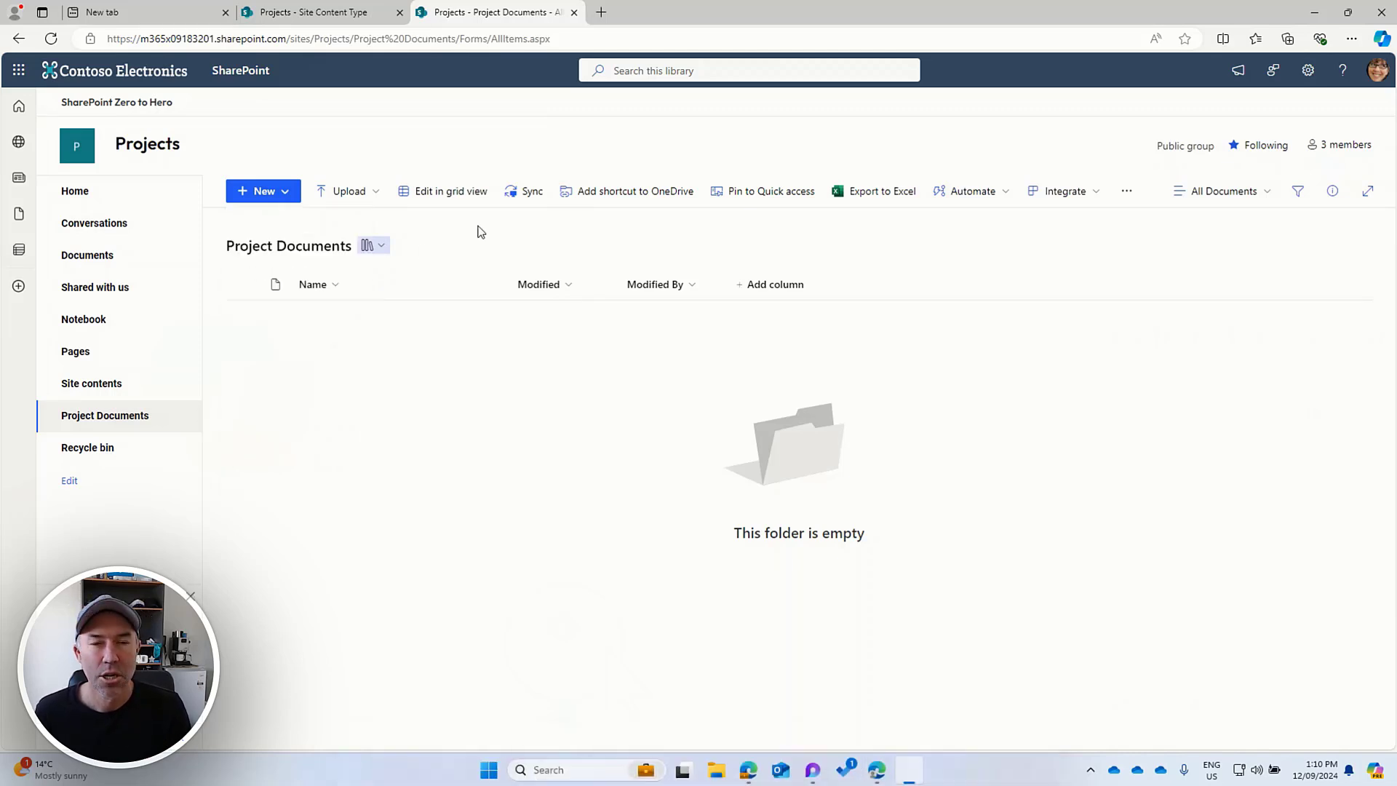
# - Add the Project content type to the Project Documents library and review the library's options for new items
pyautogui.click(770, 294)
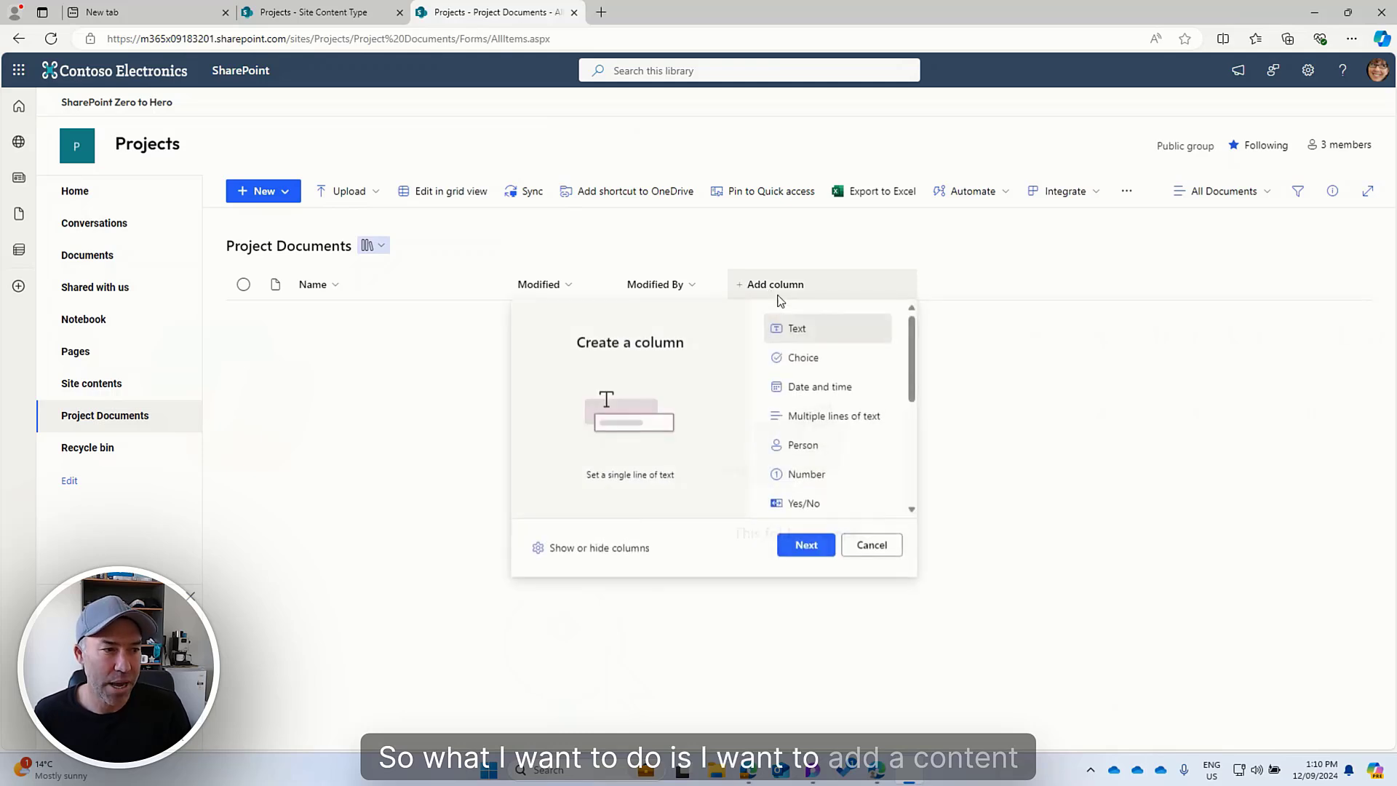
pyautogui.scroll(-3, 812, 406)
pyautogui.click(816, 461)
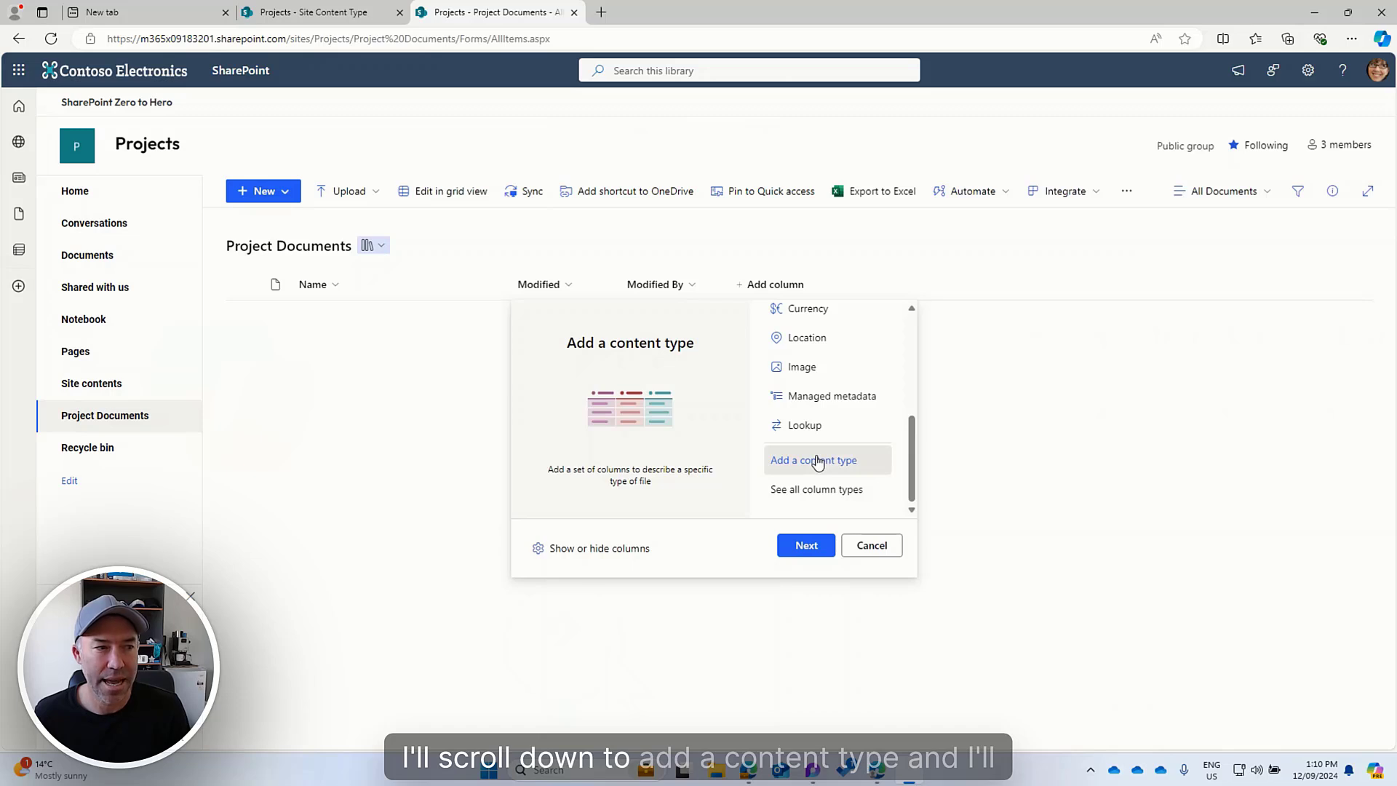
pyautogui.click(806, 546)
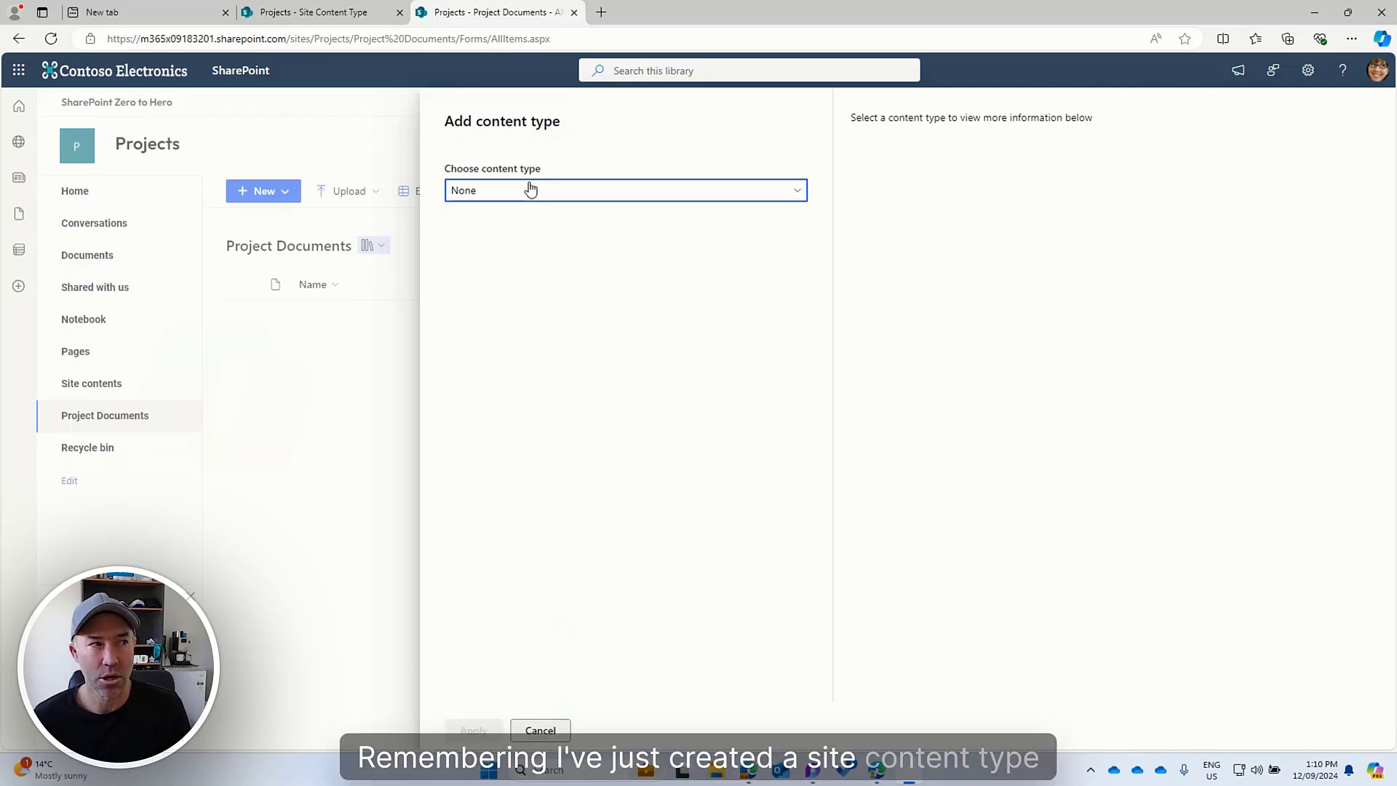
pyautogui.click(530, 189)
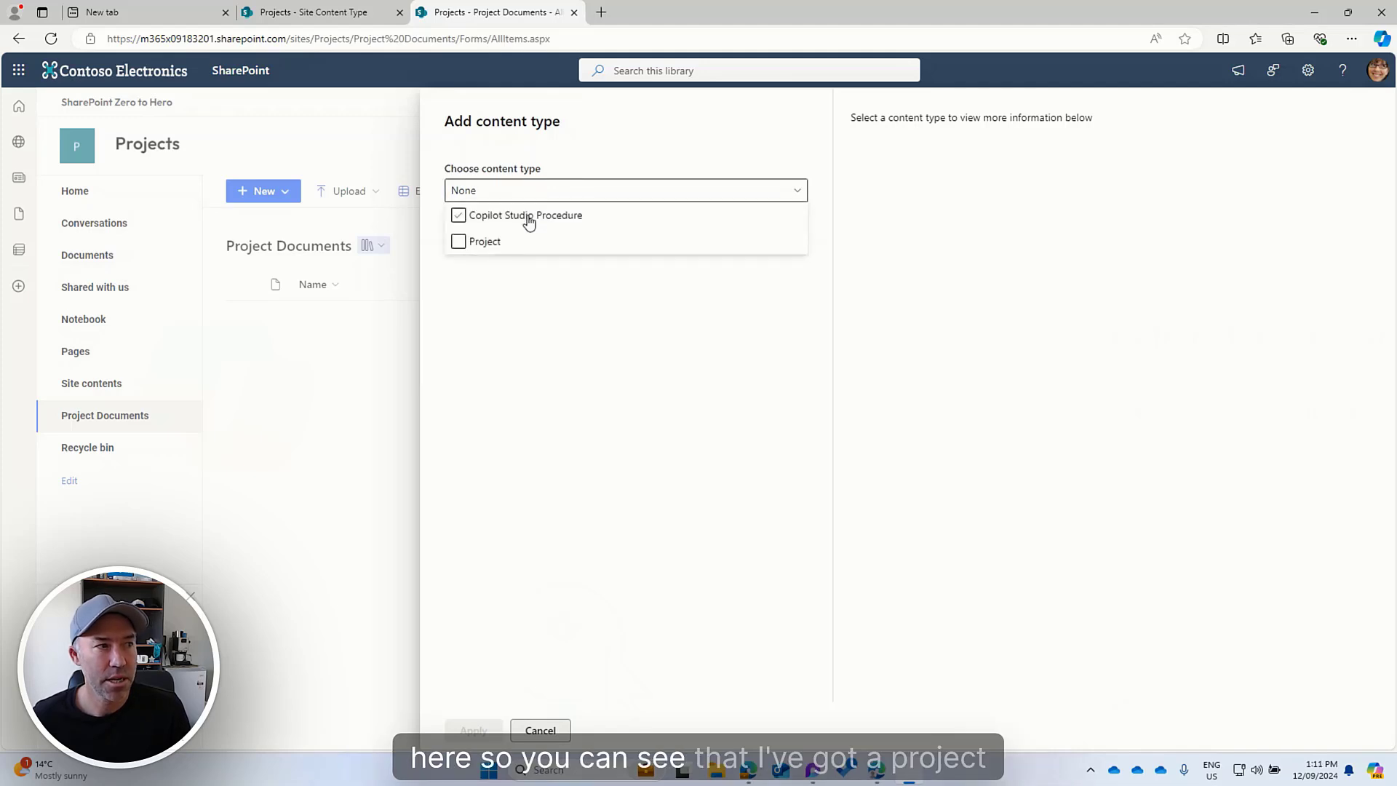
pyautogui.click(457, 245)
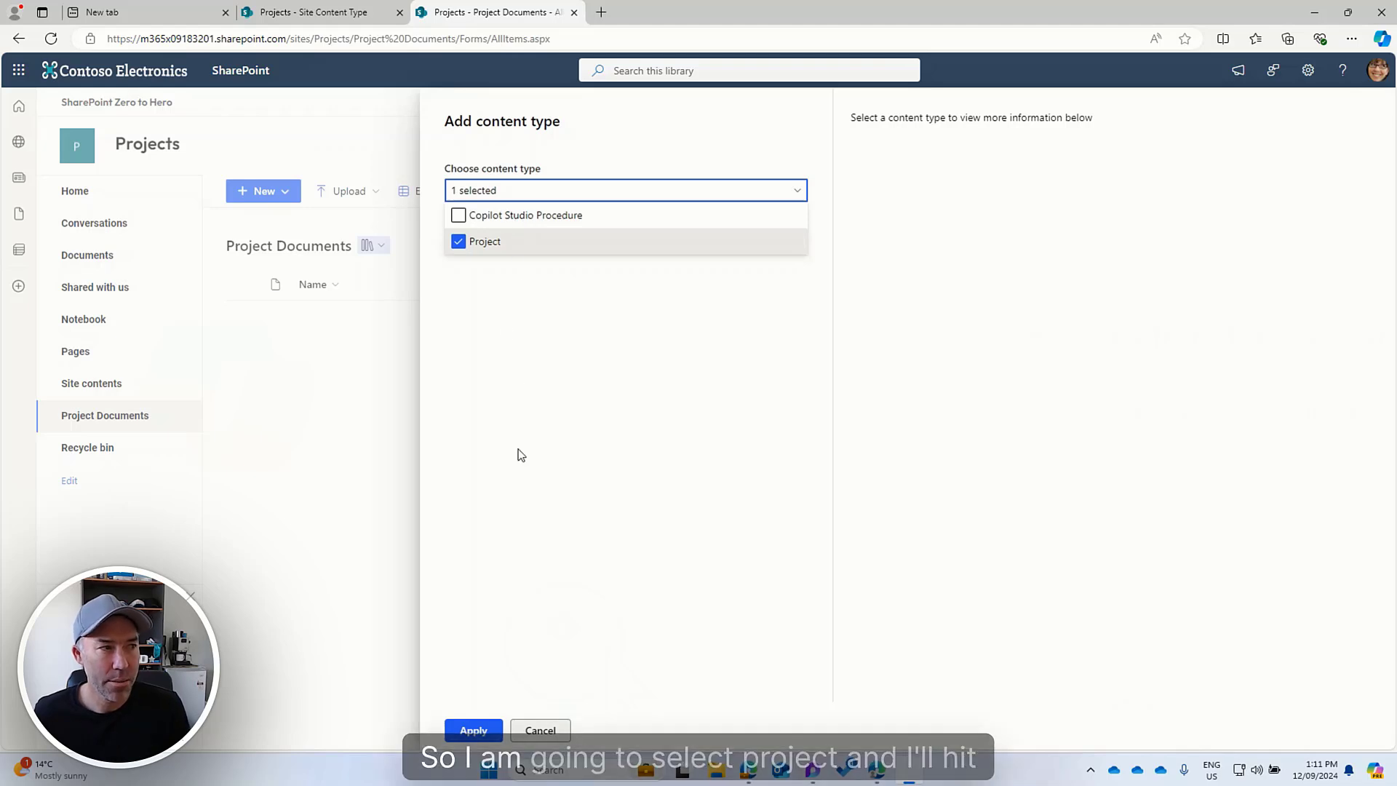
pyautogui.click(480, 732)
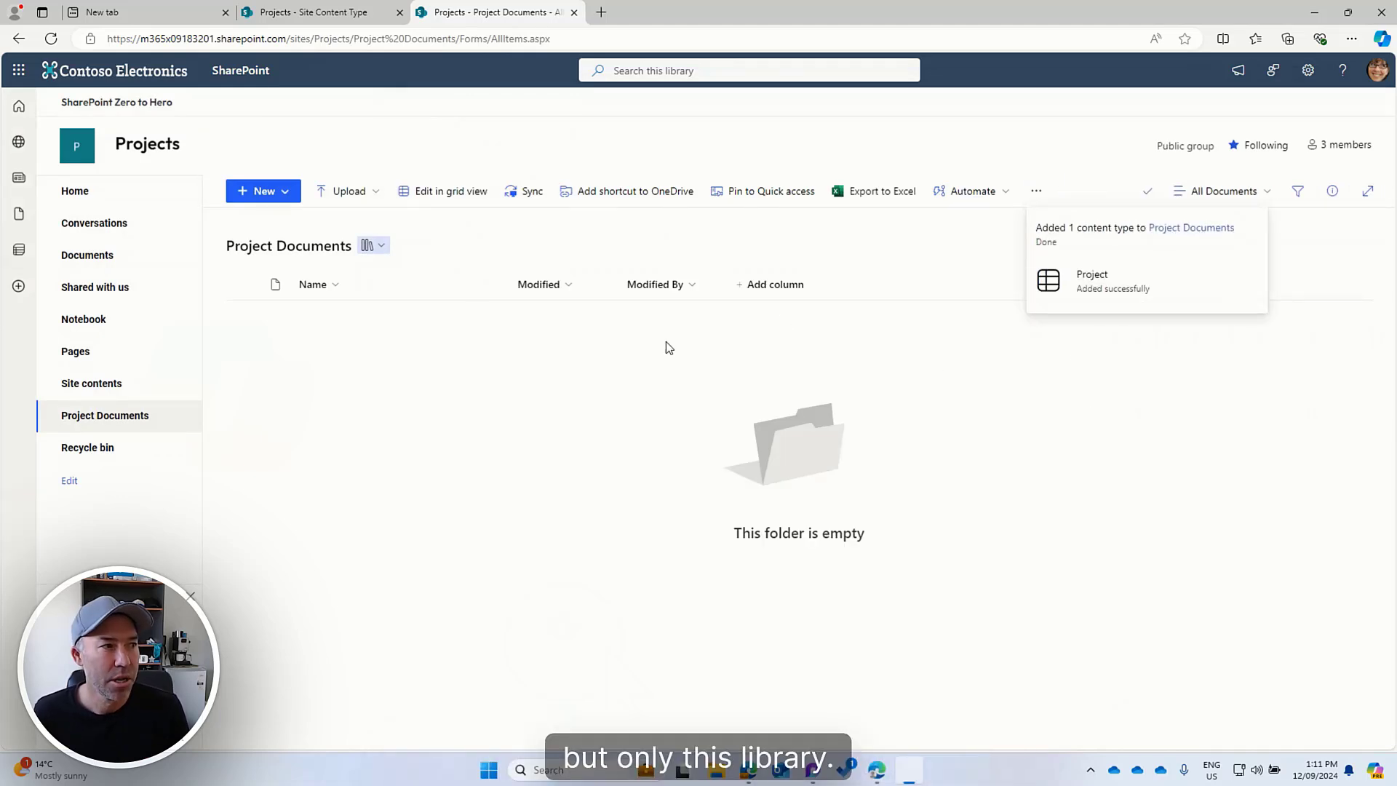
pyautogui.click(285, 192)
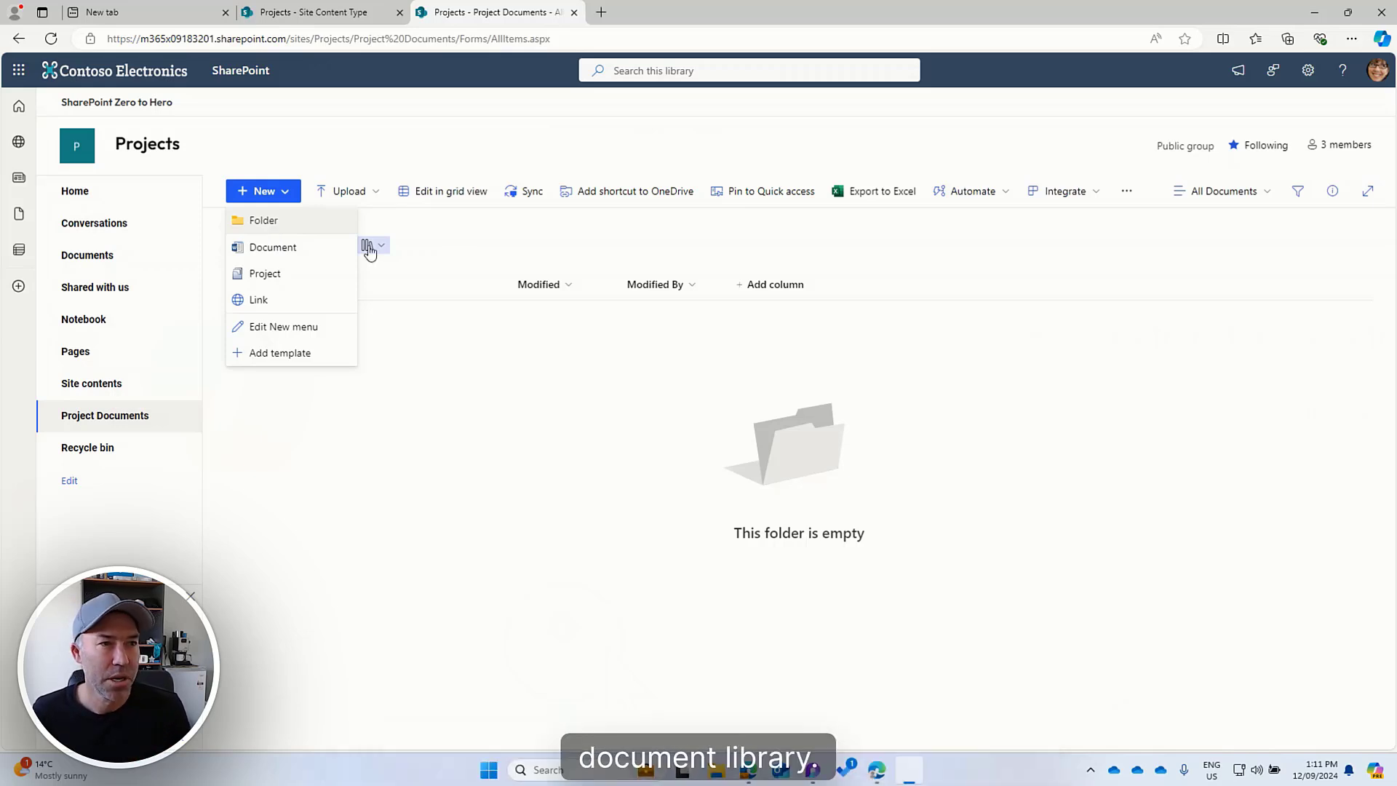
pyautogui.click(468, 243)
# - Open the advanced settings of the Project Documents library through its full library settings
pyautogui.click(1307, 70)
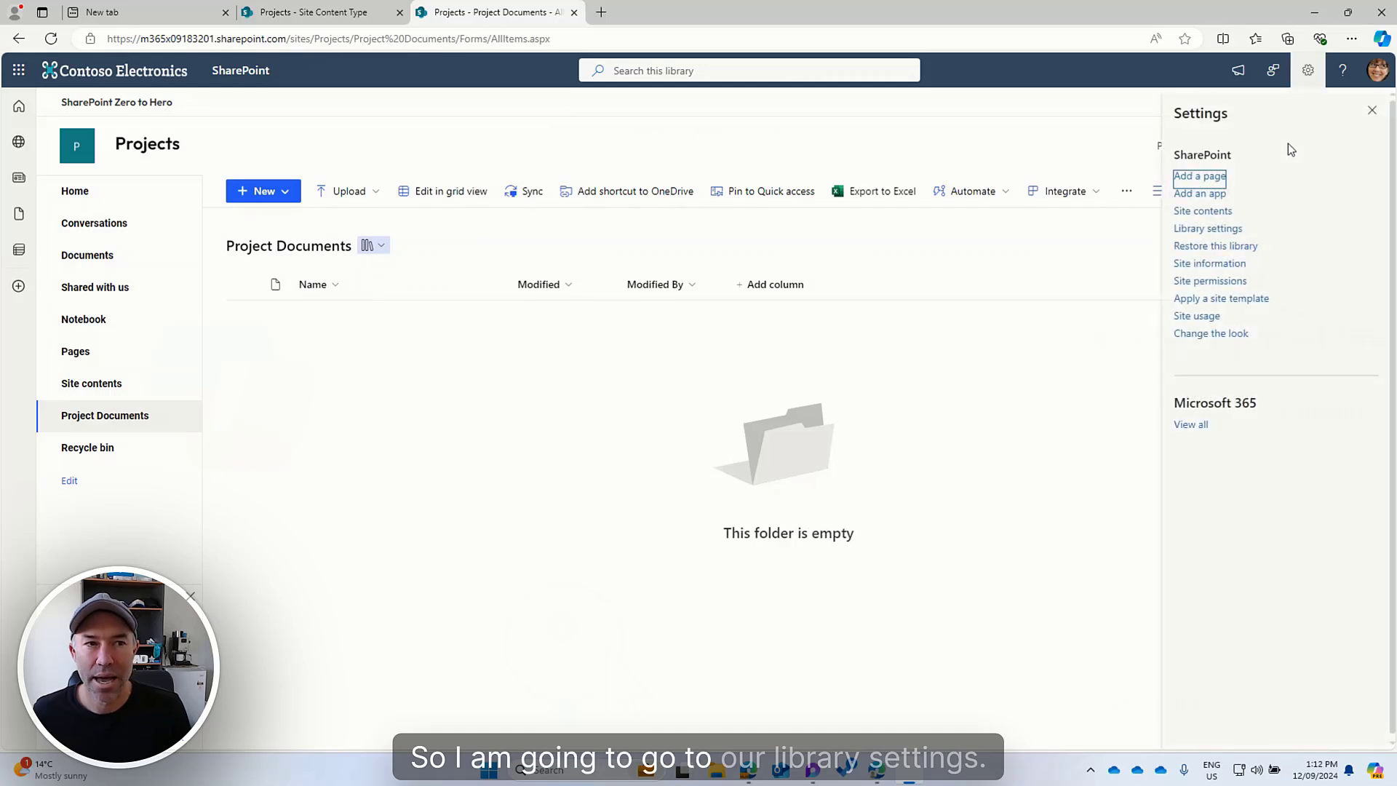
pyautogui.click(1227, 229)
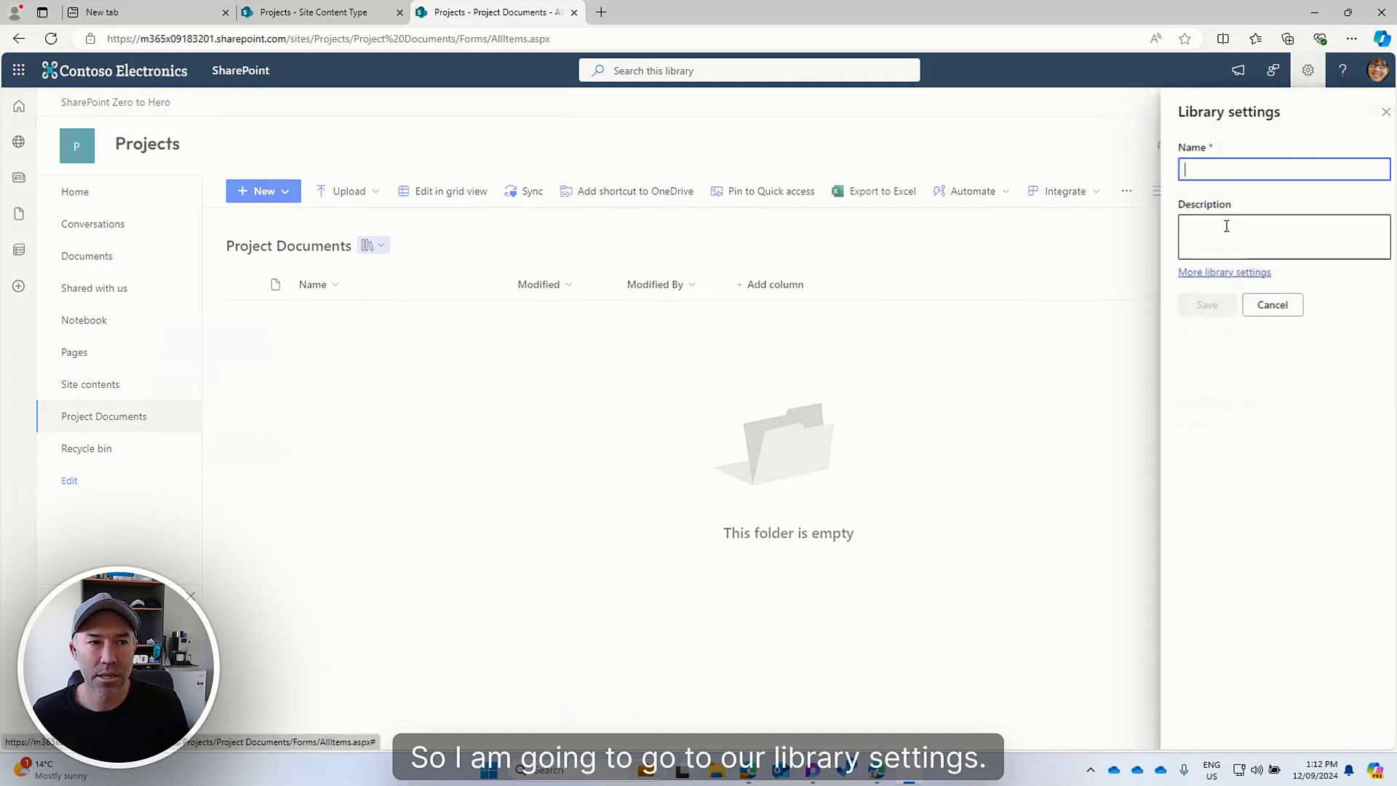
pyautogui.click(1210, 274)
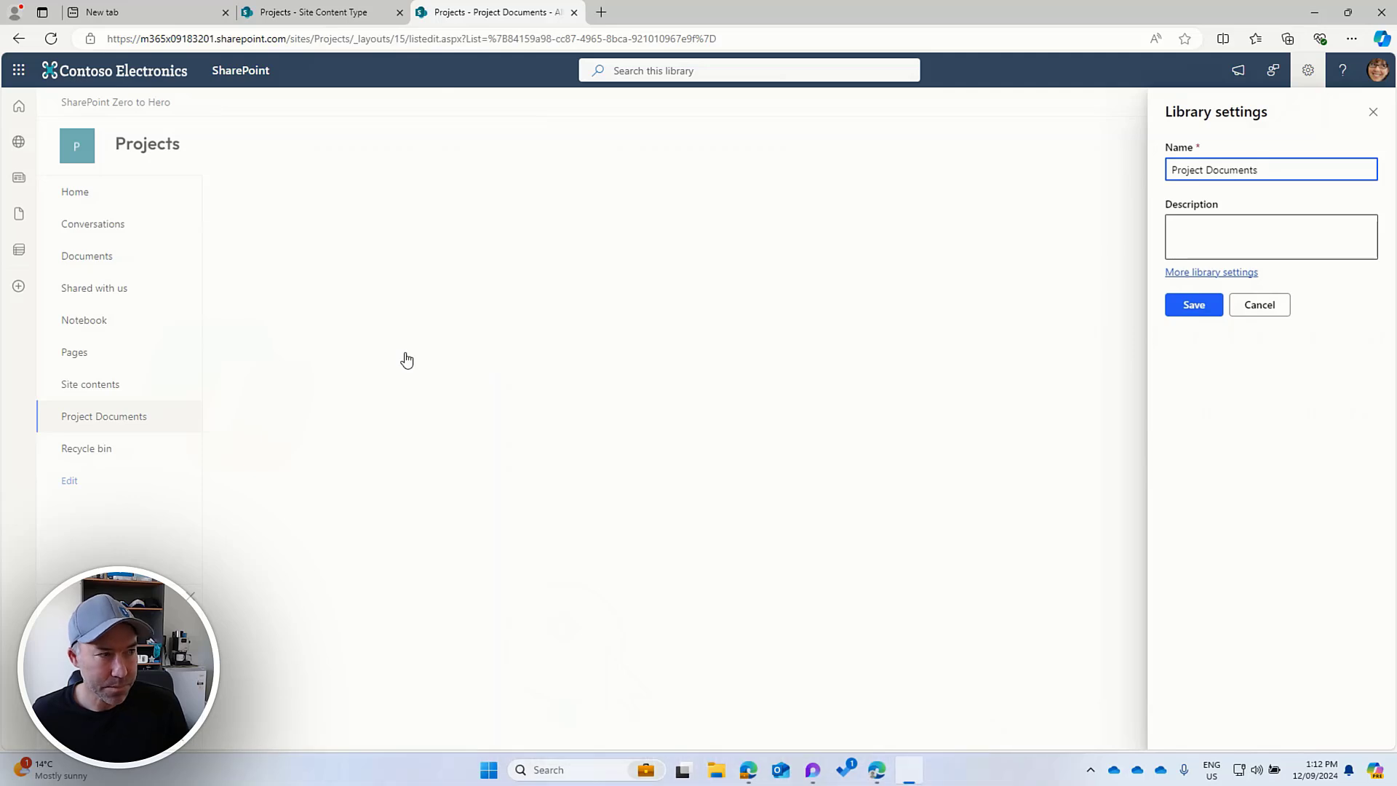
pyautogui.click(1235, 275)
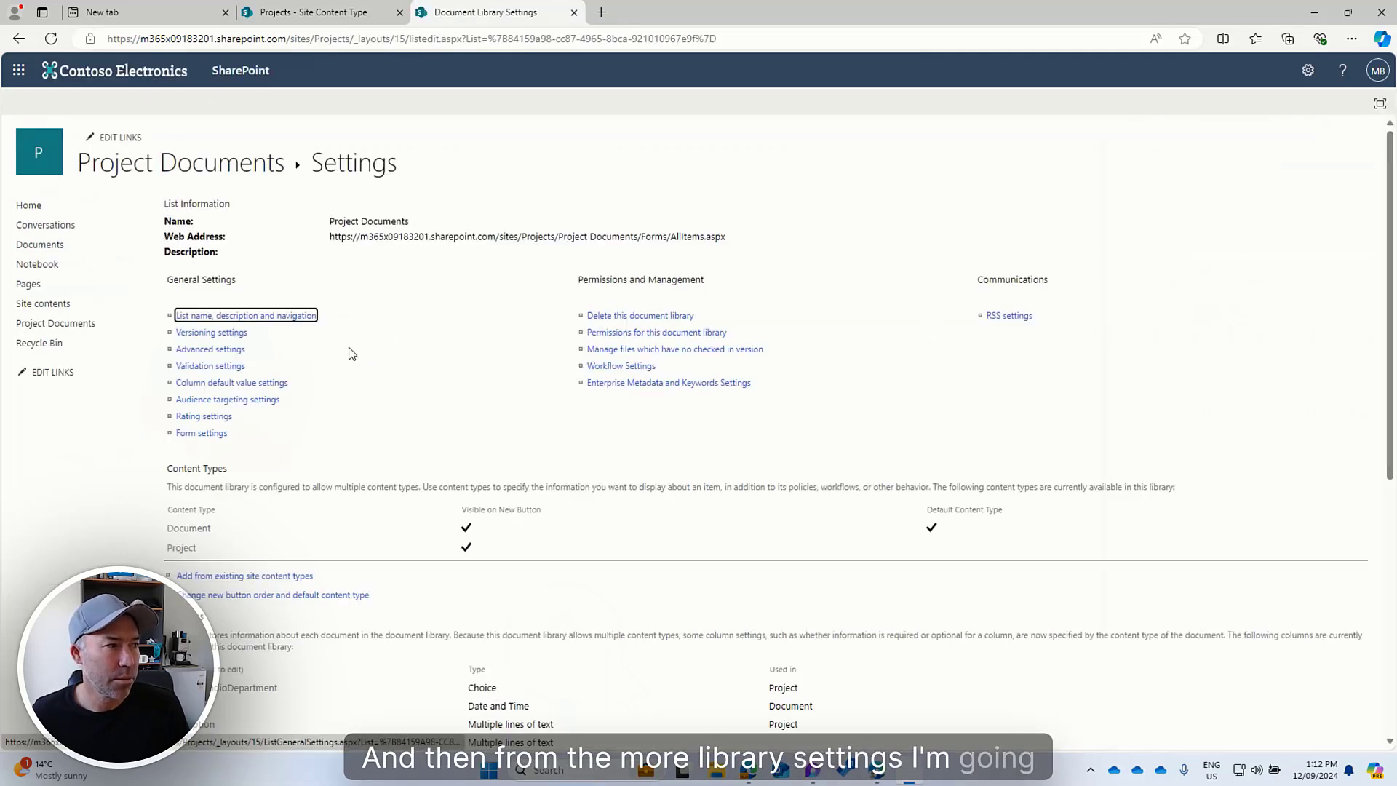
pyautogui.click(230, 350)
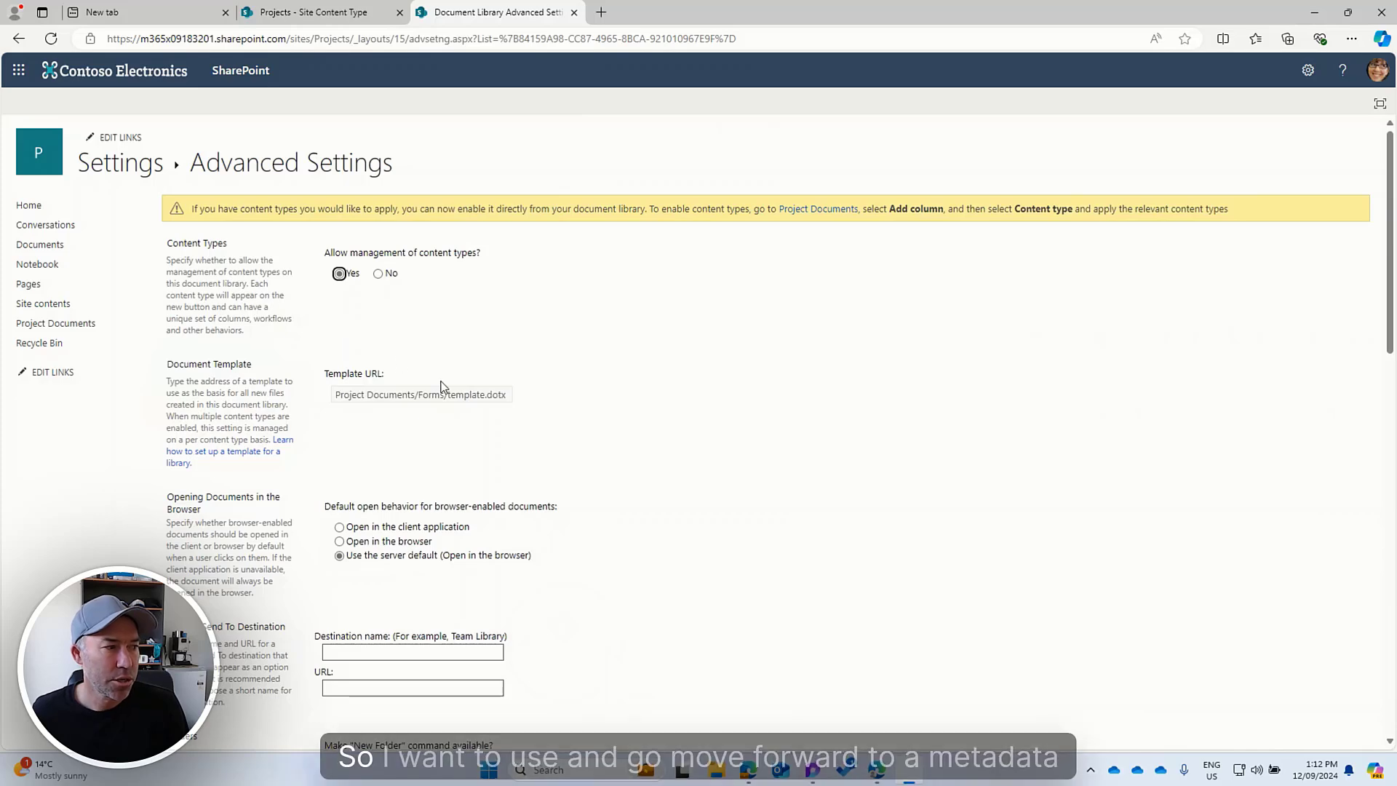
# - Make the New Folder command unavailable in the Project Documents library's advanced settings and save the change
pyautogui.scroll(-3, 445, 389)
pyautogui.scroll(-1, 447, 391)
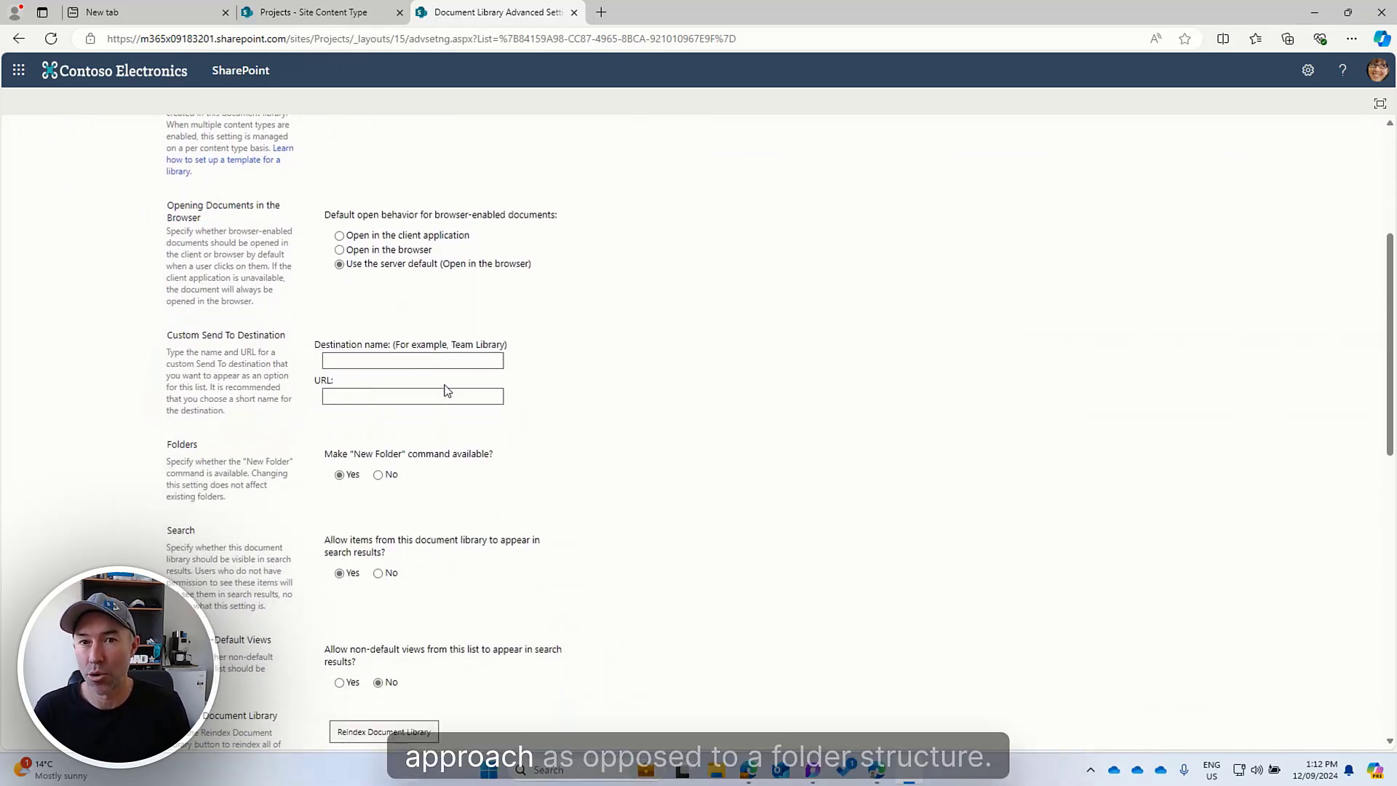
pyautogui.click(378, 475)
pyautogui.moveTo(335, 456); pyautogui.dragTo(457, 454)
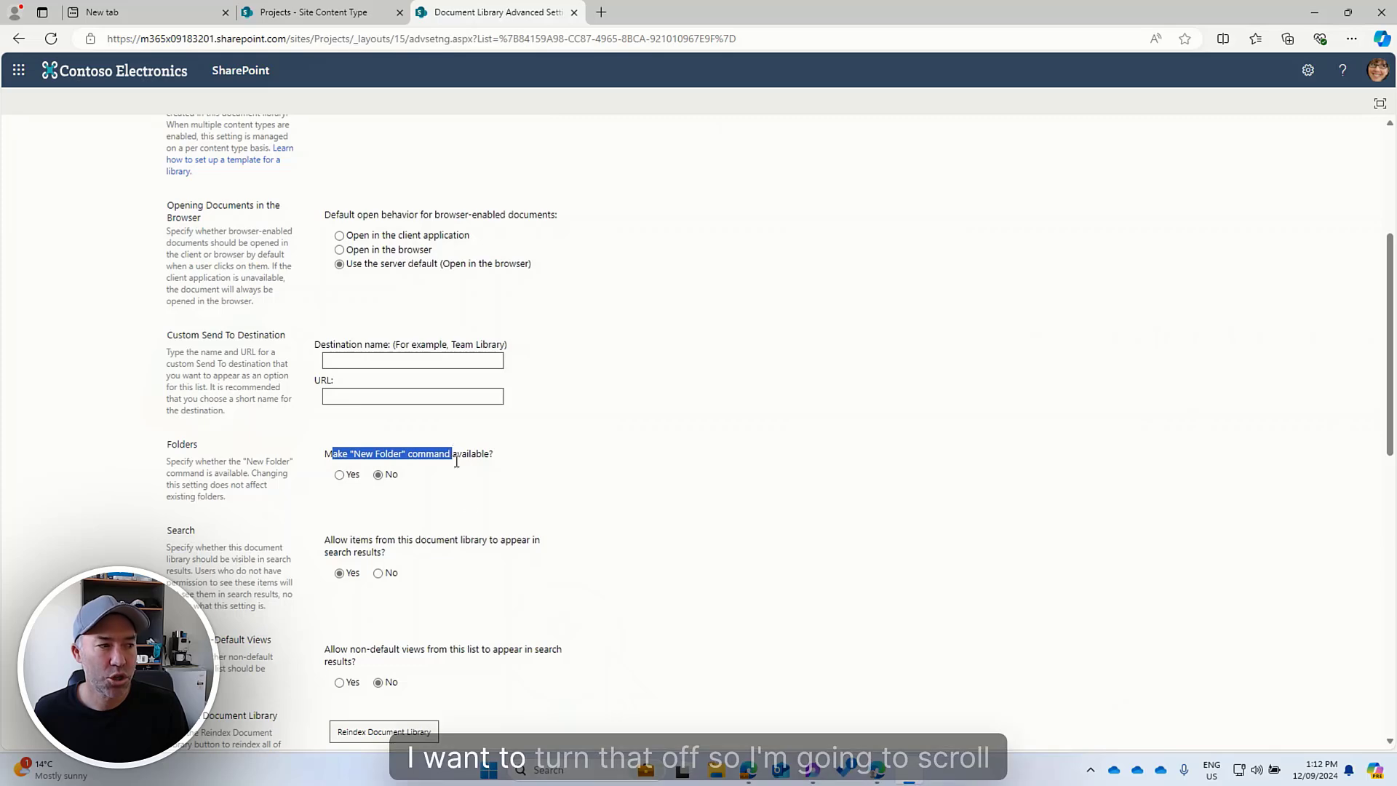
pyautogui.click(502, 498)
pyautogui.scroll(-10, 474, 666)
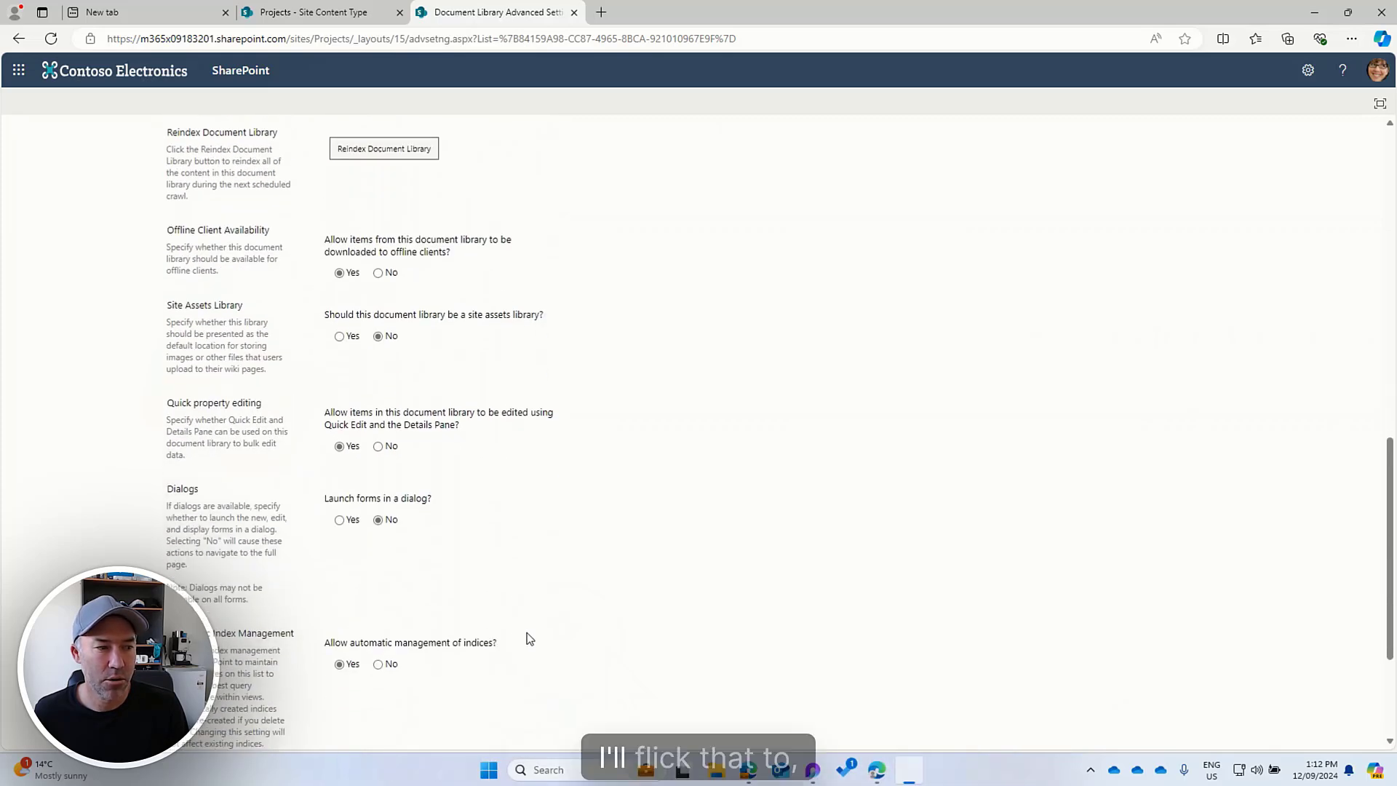
pyautogui.click(500, 681)
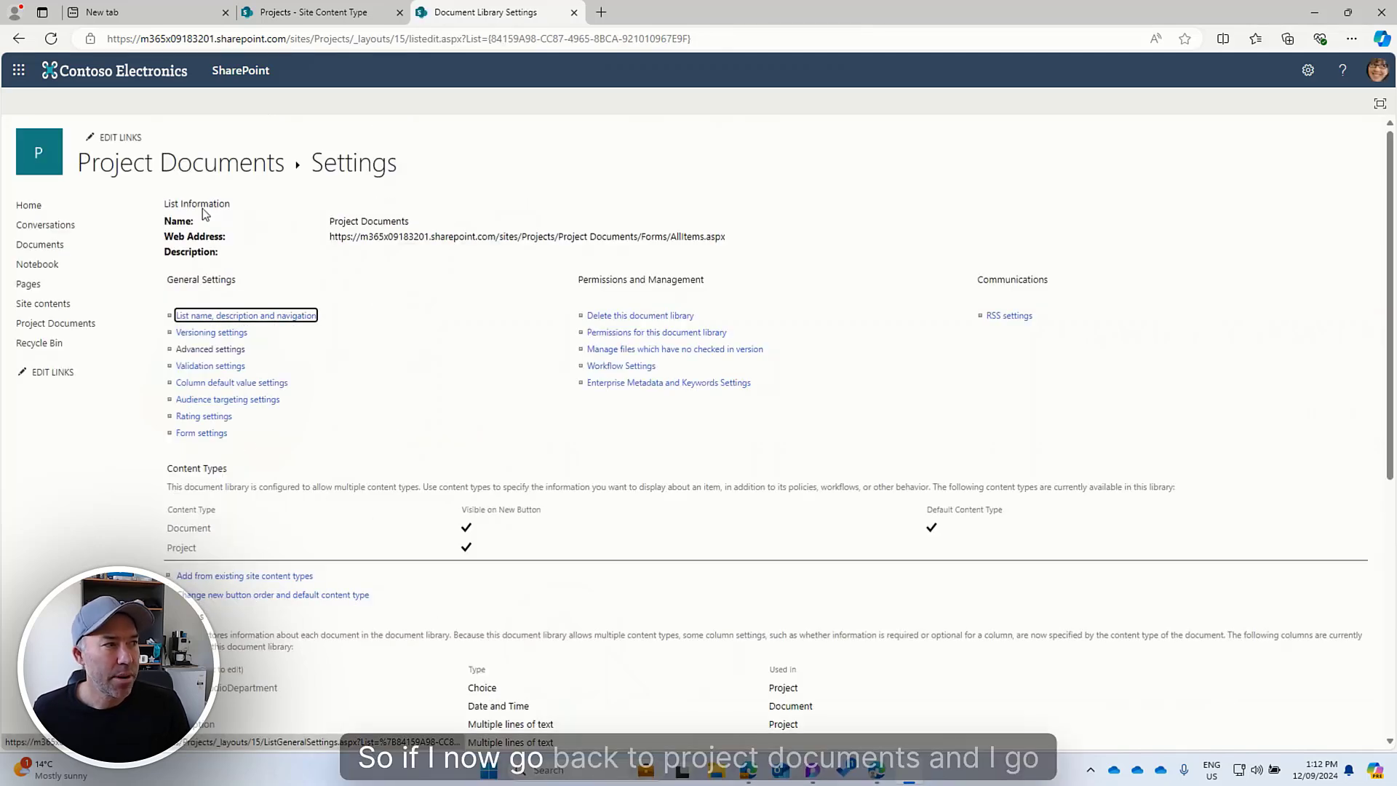
# - Return to the Project Documents library and check which item types can be created there without folders
pyautogui.click(232, 163)
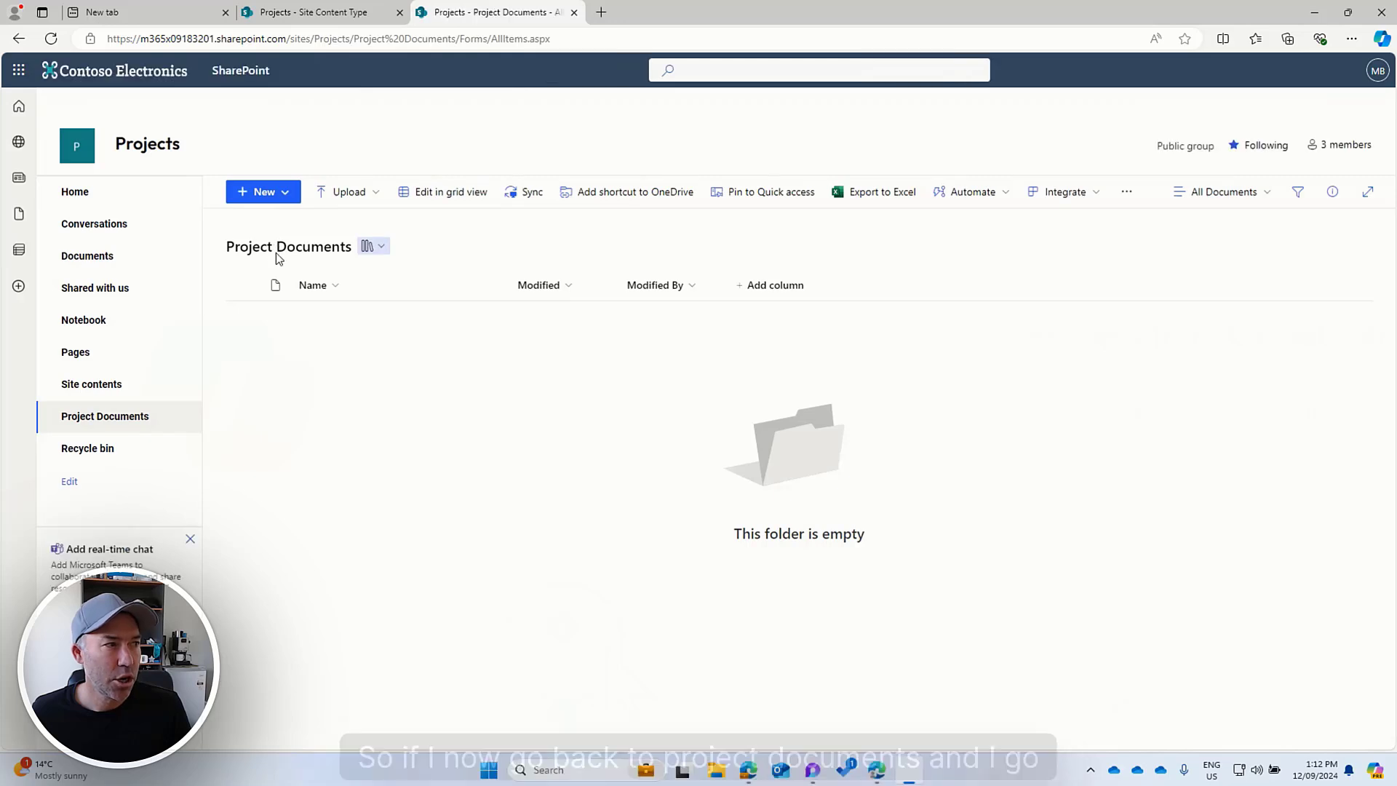
pyautogui.click(288, 193)
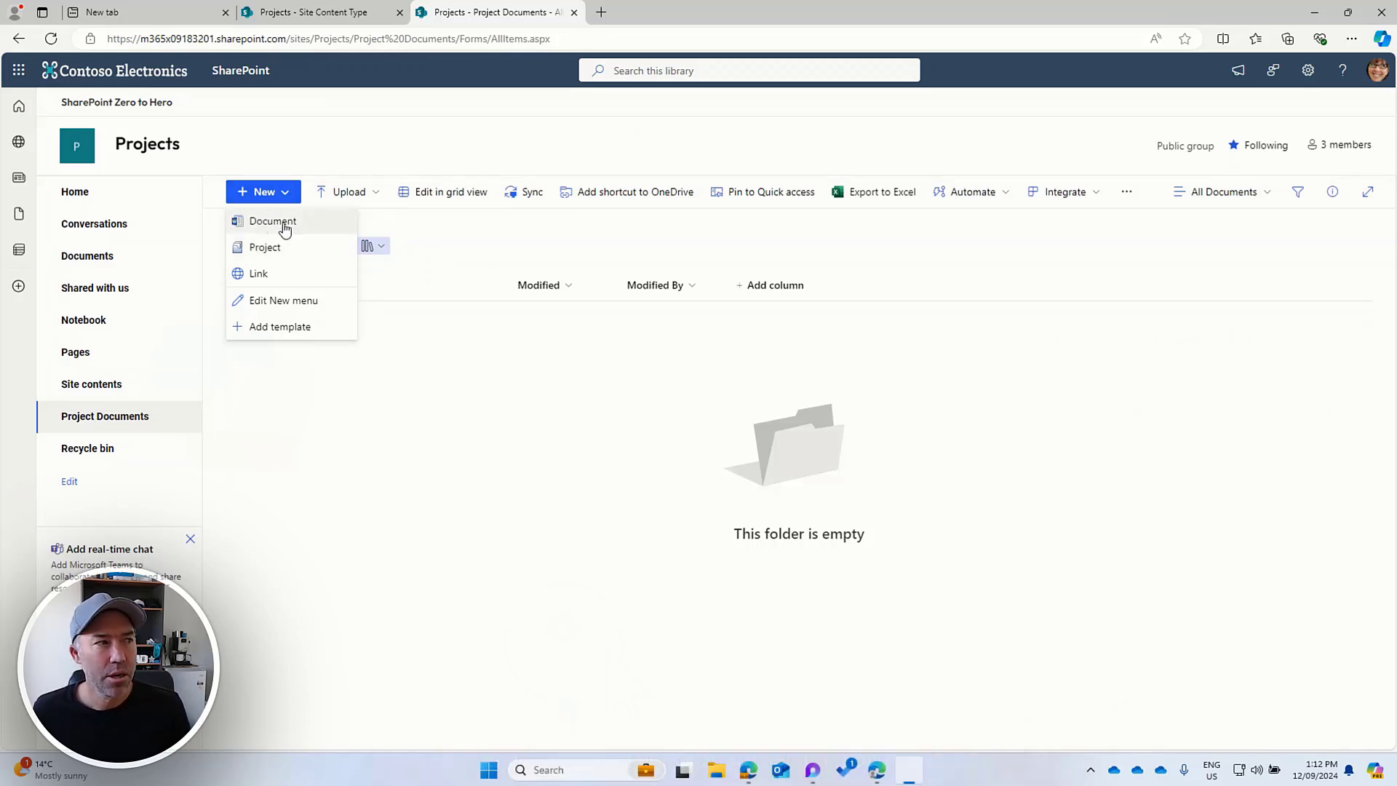
pyautogui.click(469, 236)
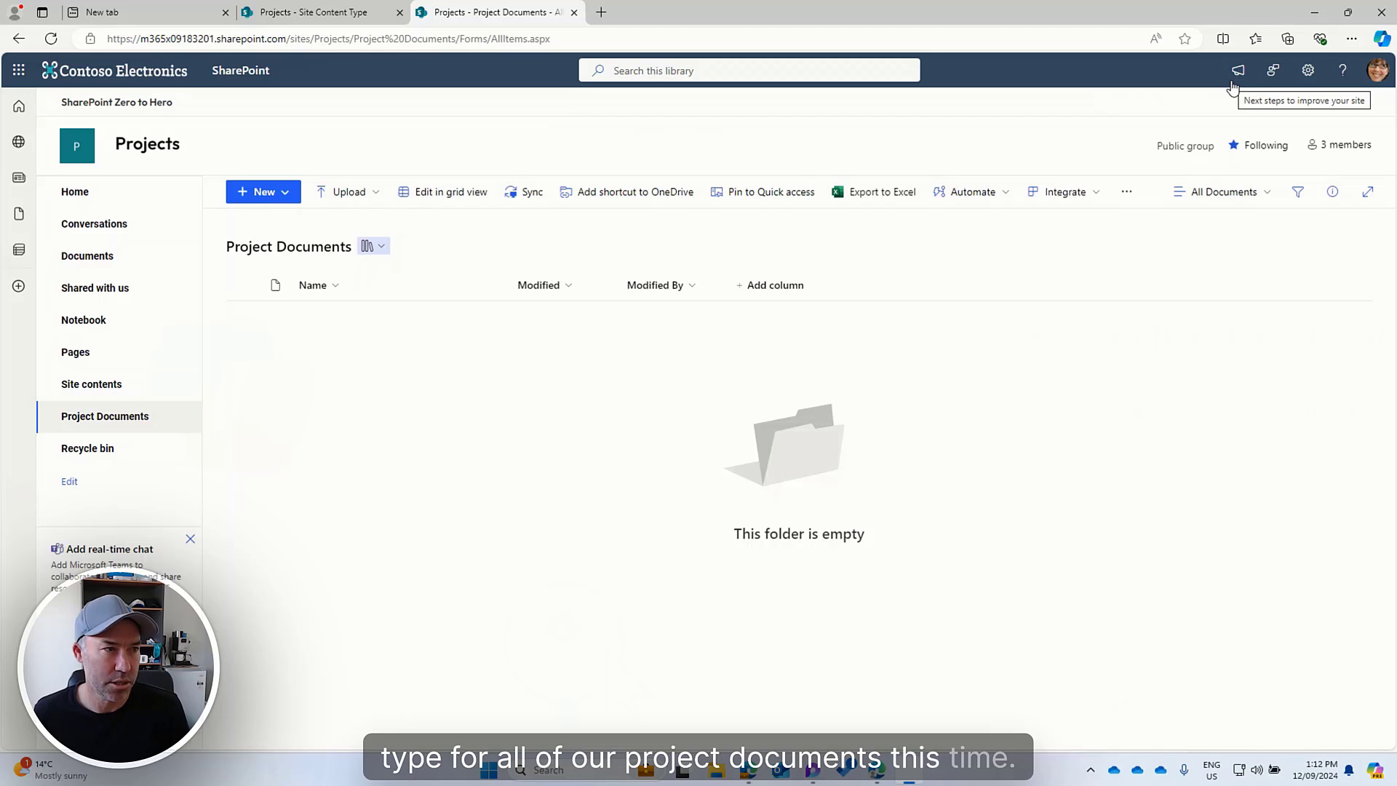
# - Open the Projects site's content type gallery through the site information and full site settings
pyautogui.click(1314, 75)
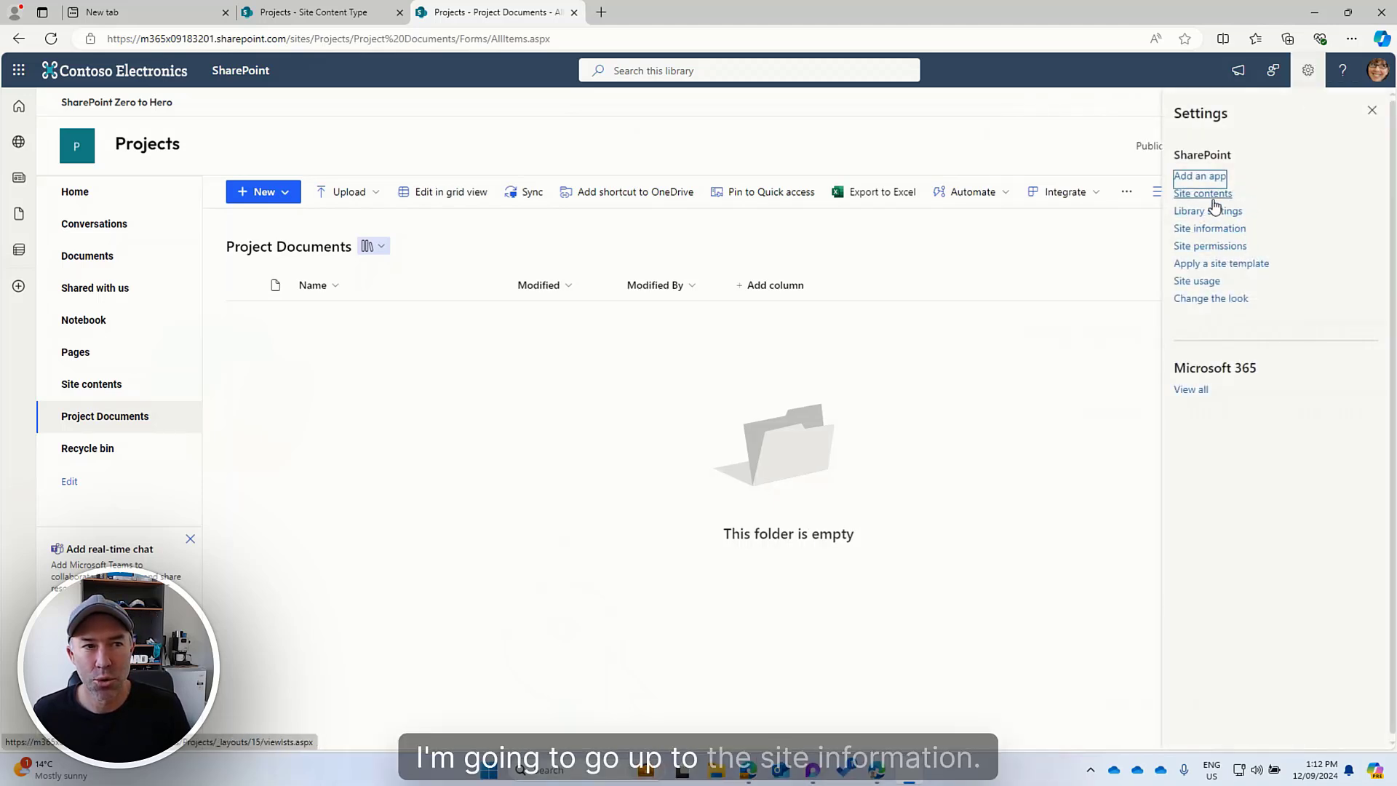
pyautogui.click(1209, 229)
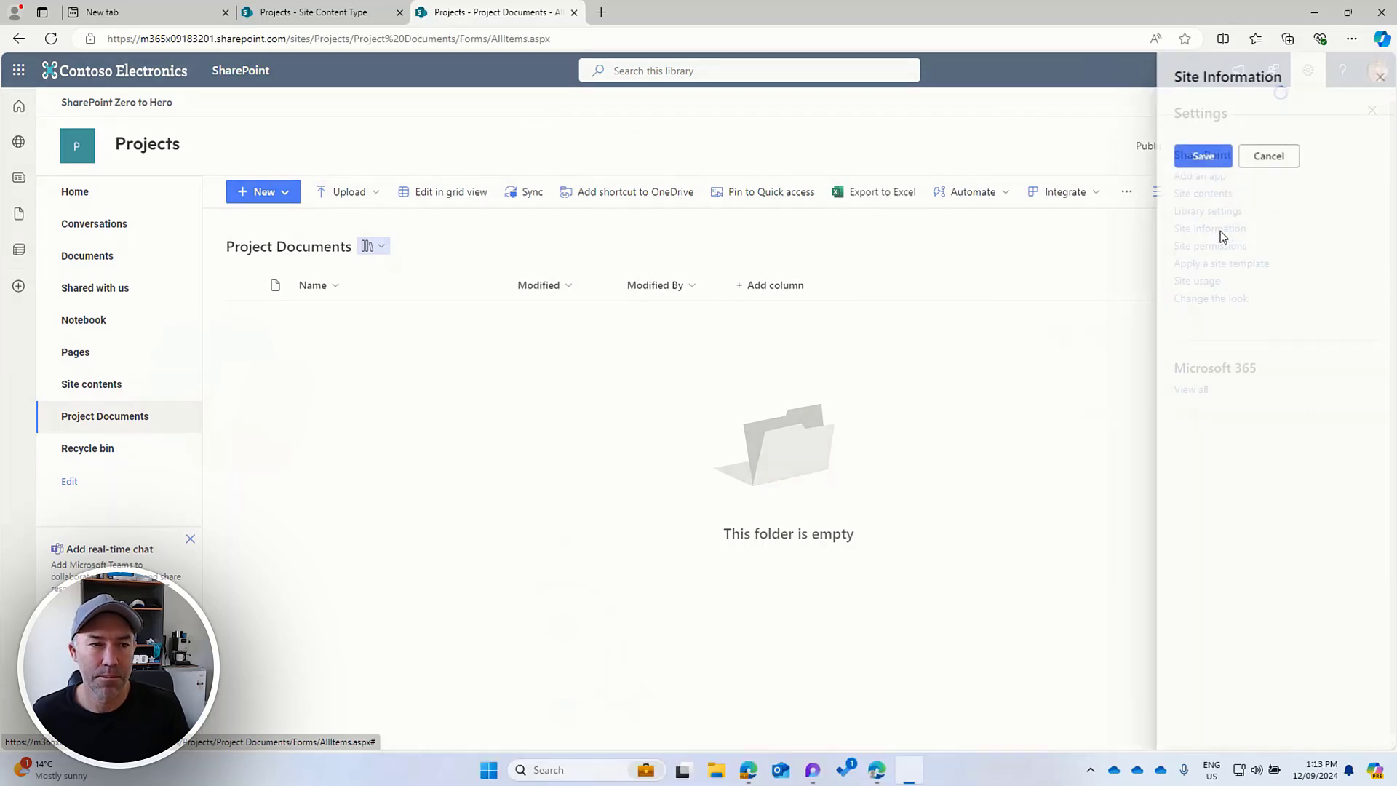
pyautogui.click(1229, 454)
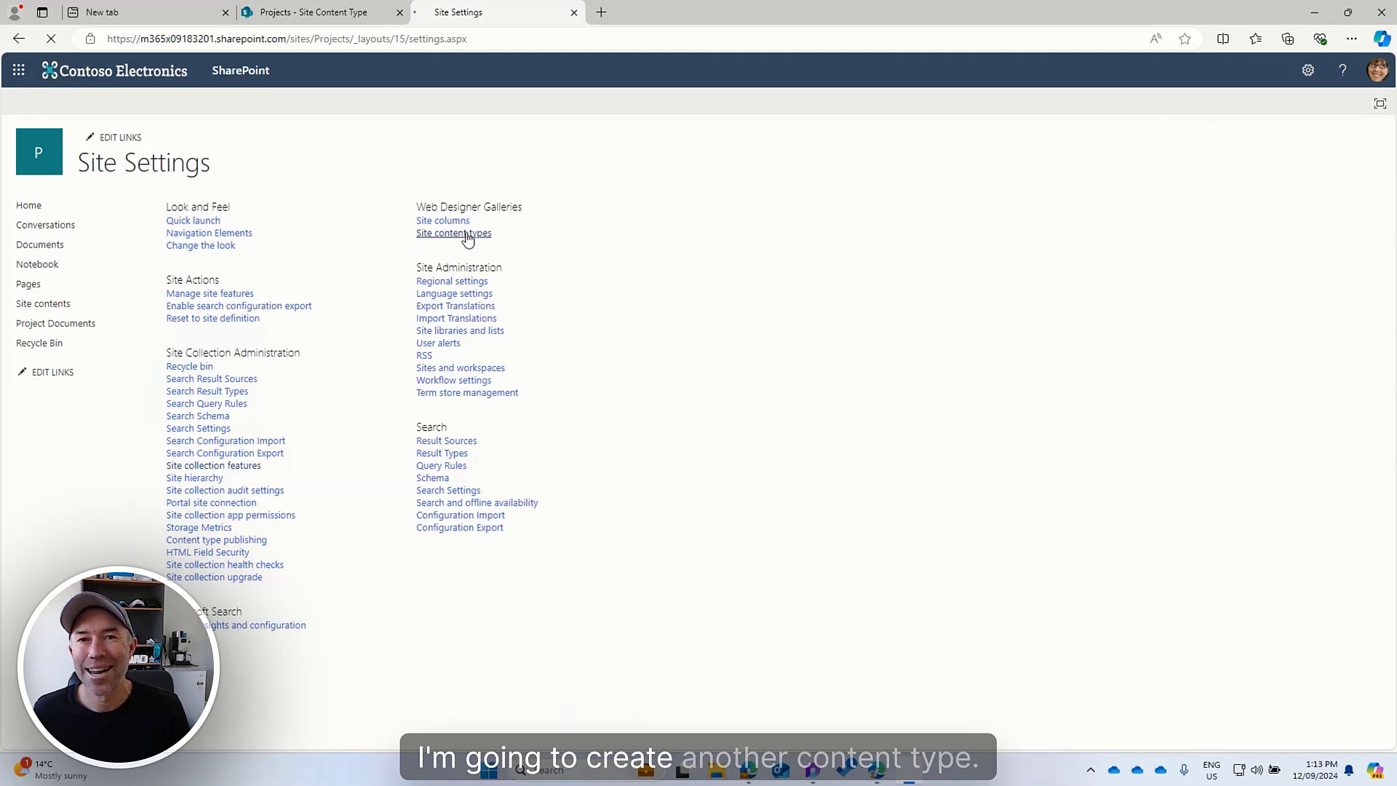
pyautogui.click(466, 233)
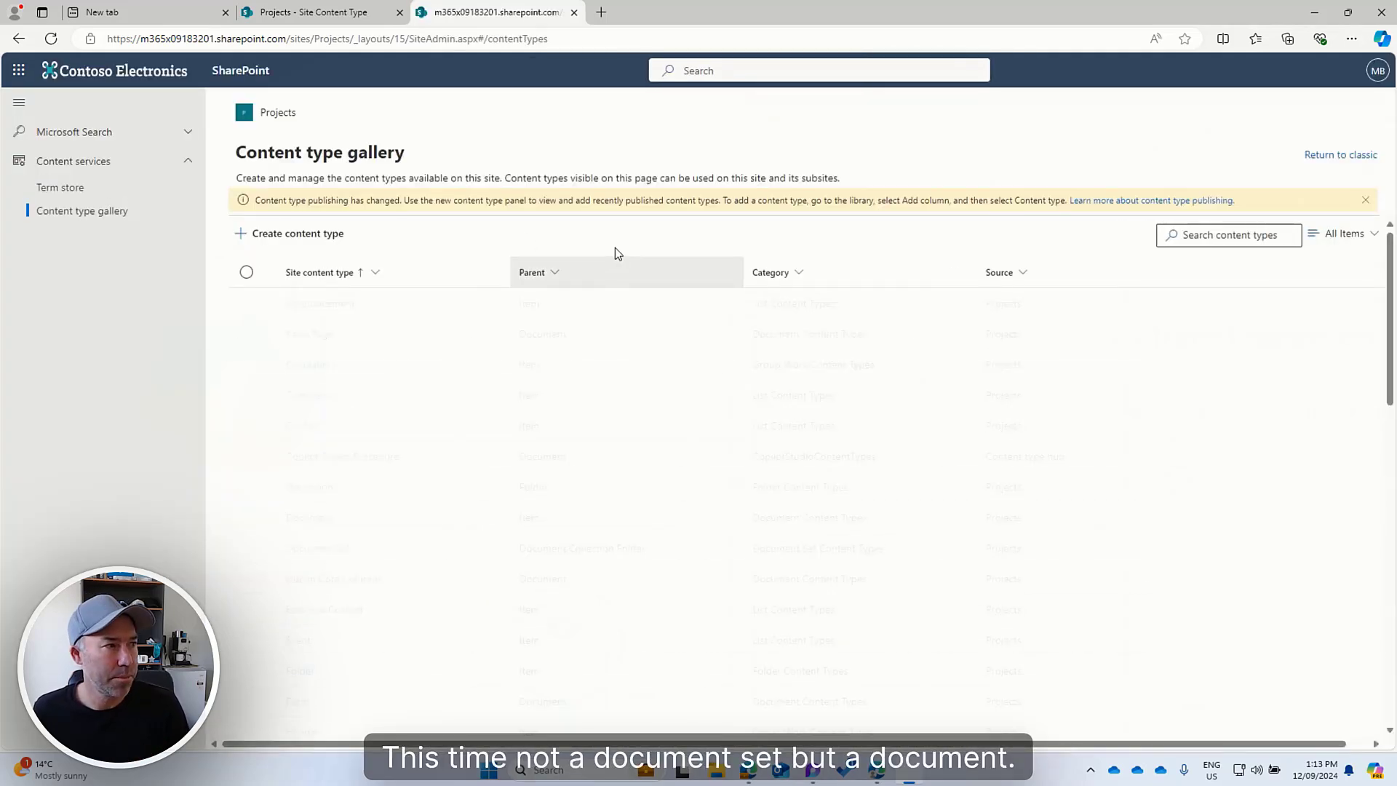
# - Start a new content type named Project Document and place it in the existing Copilot Studio Content Types category
pyautogui.click(299, 249)
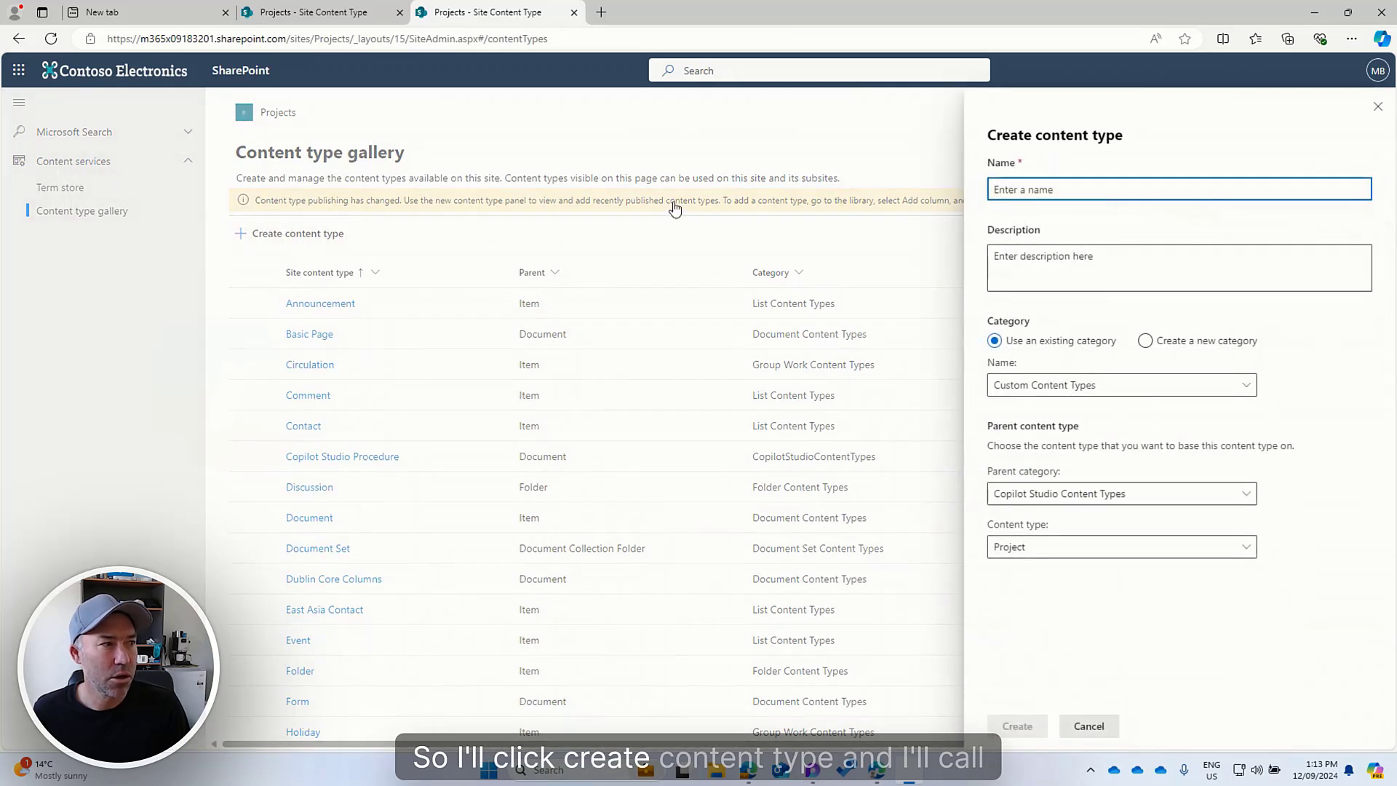
pyautogui.click(1065, 187)
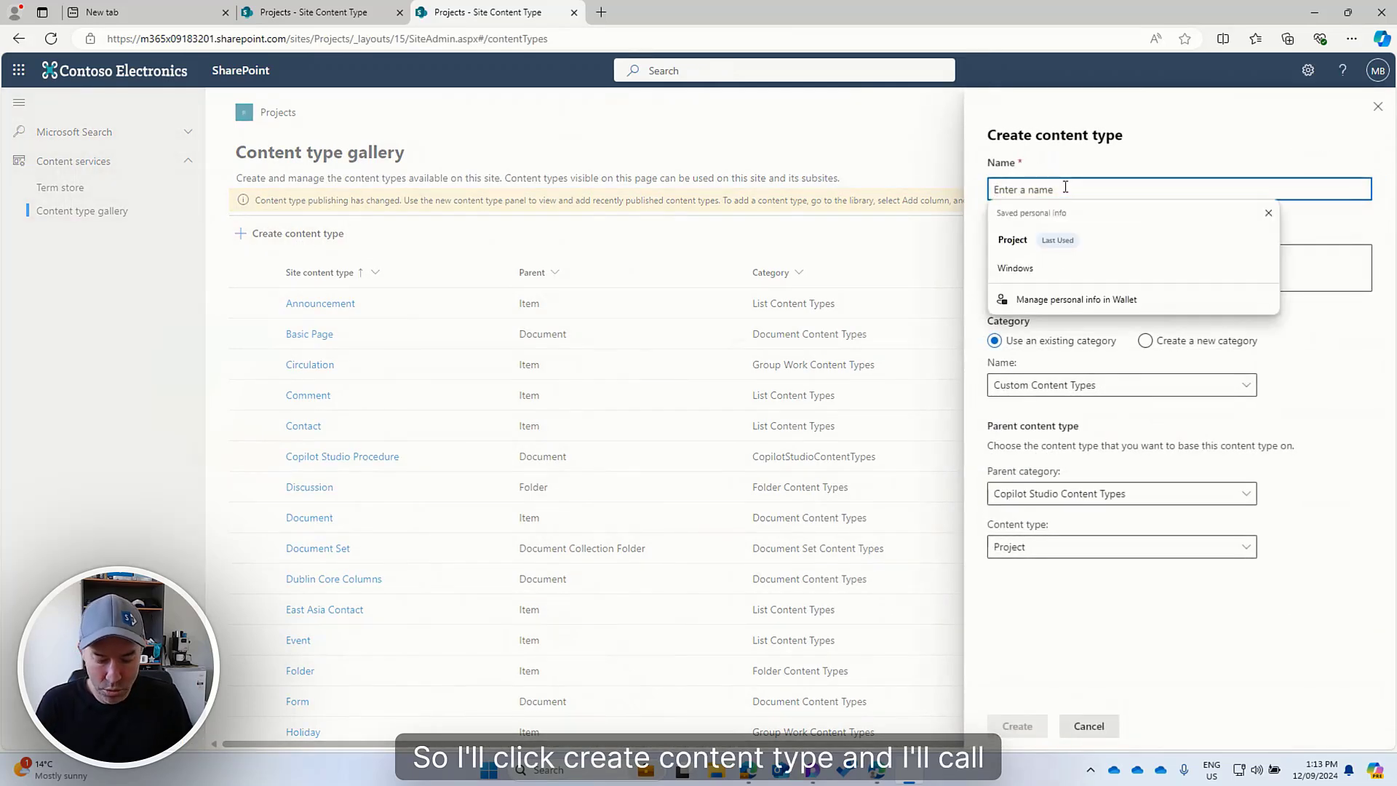
pyautogui.write('Project Docu')
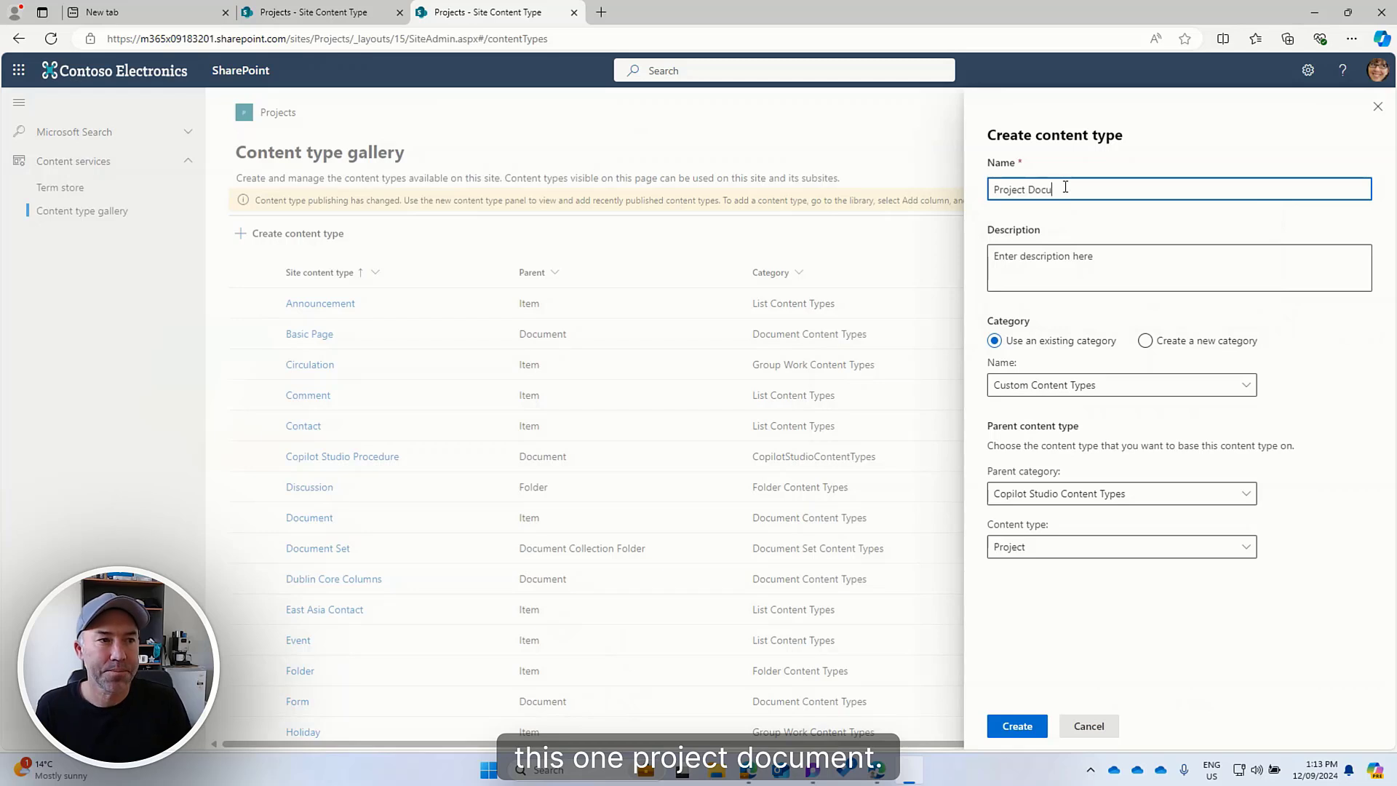
pyautogui.write('ment')
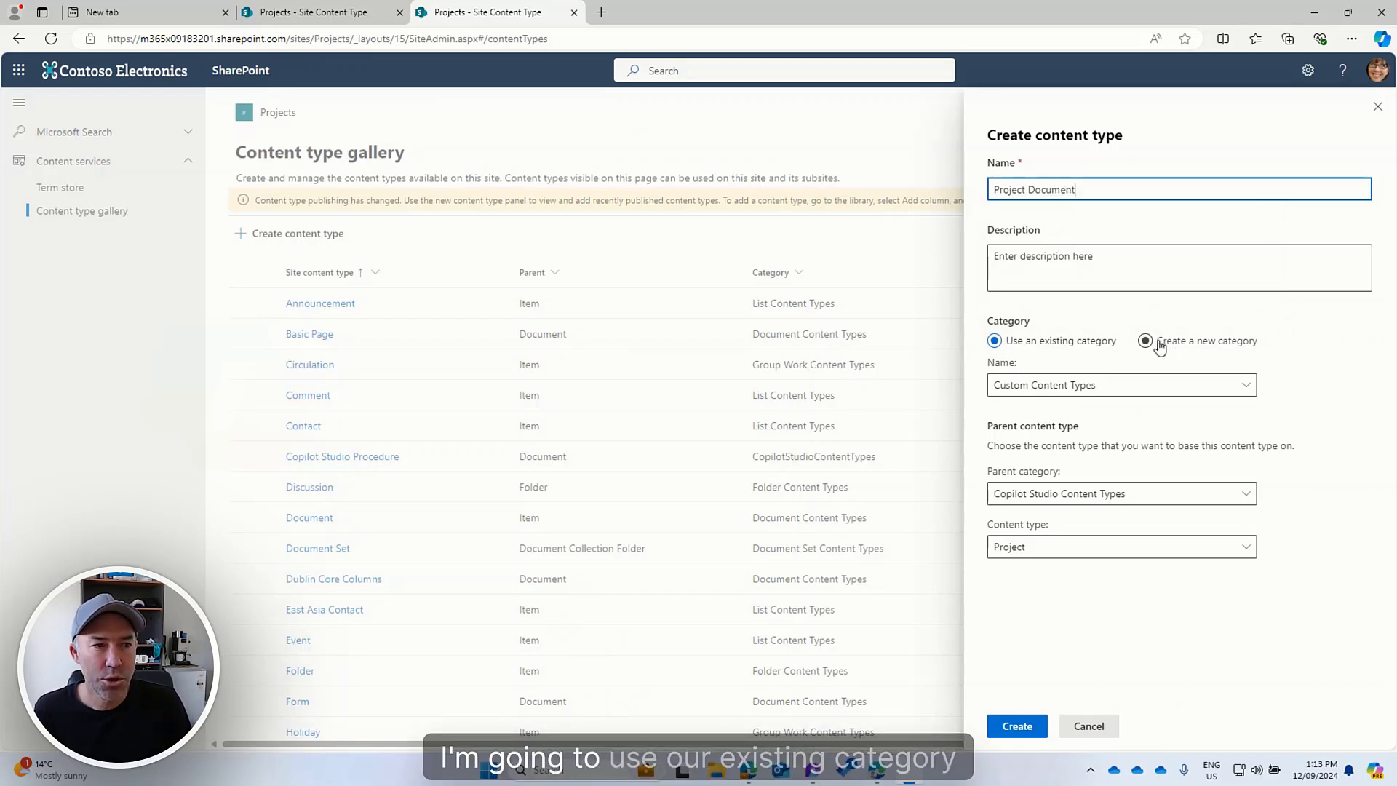
pyautogui.click(1084, 380)
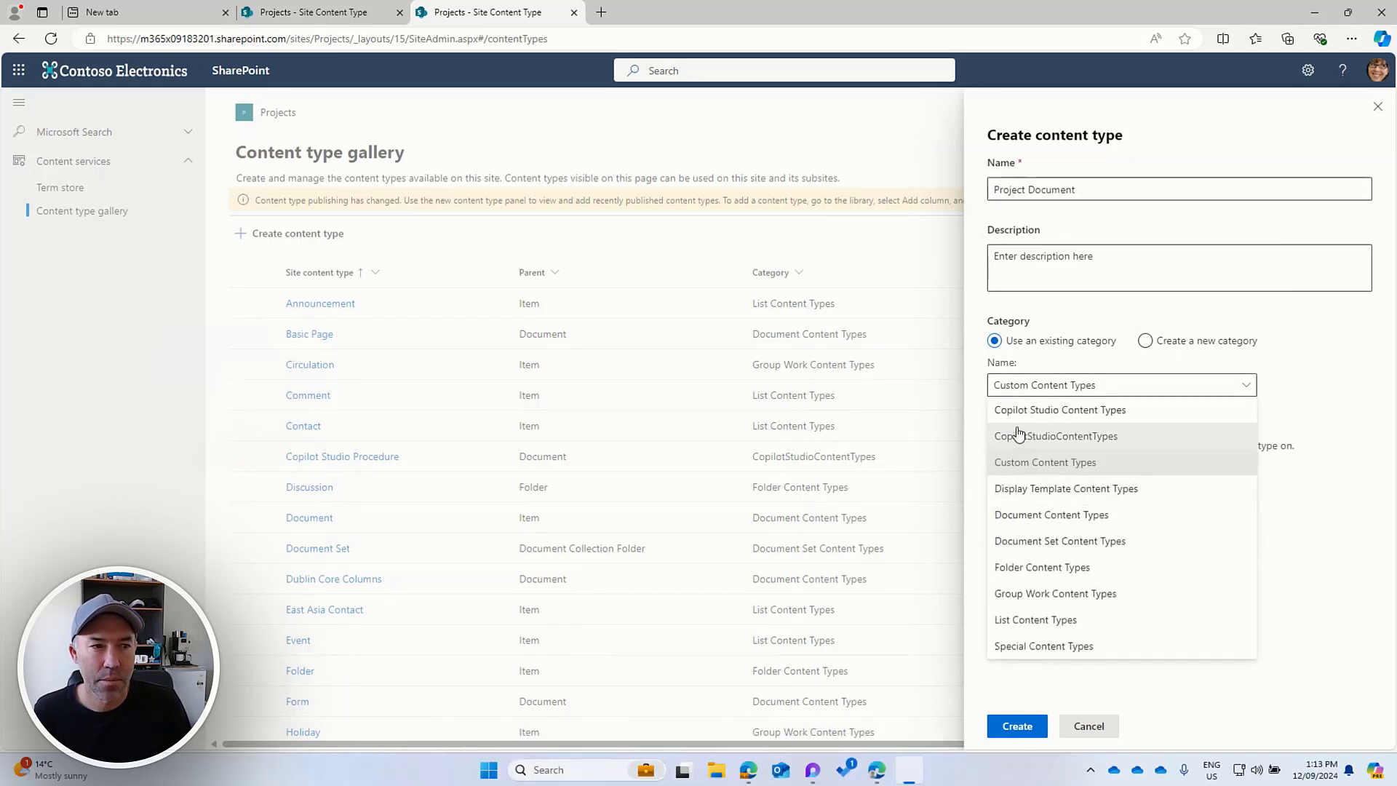
pyautogui.click(1067, 412)
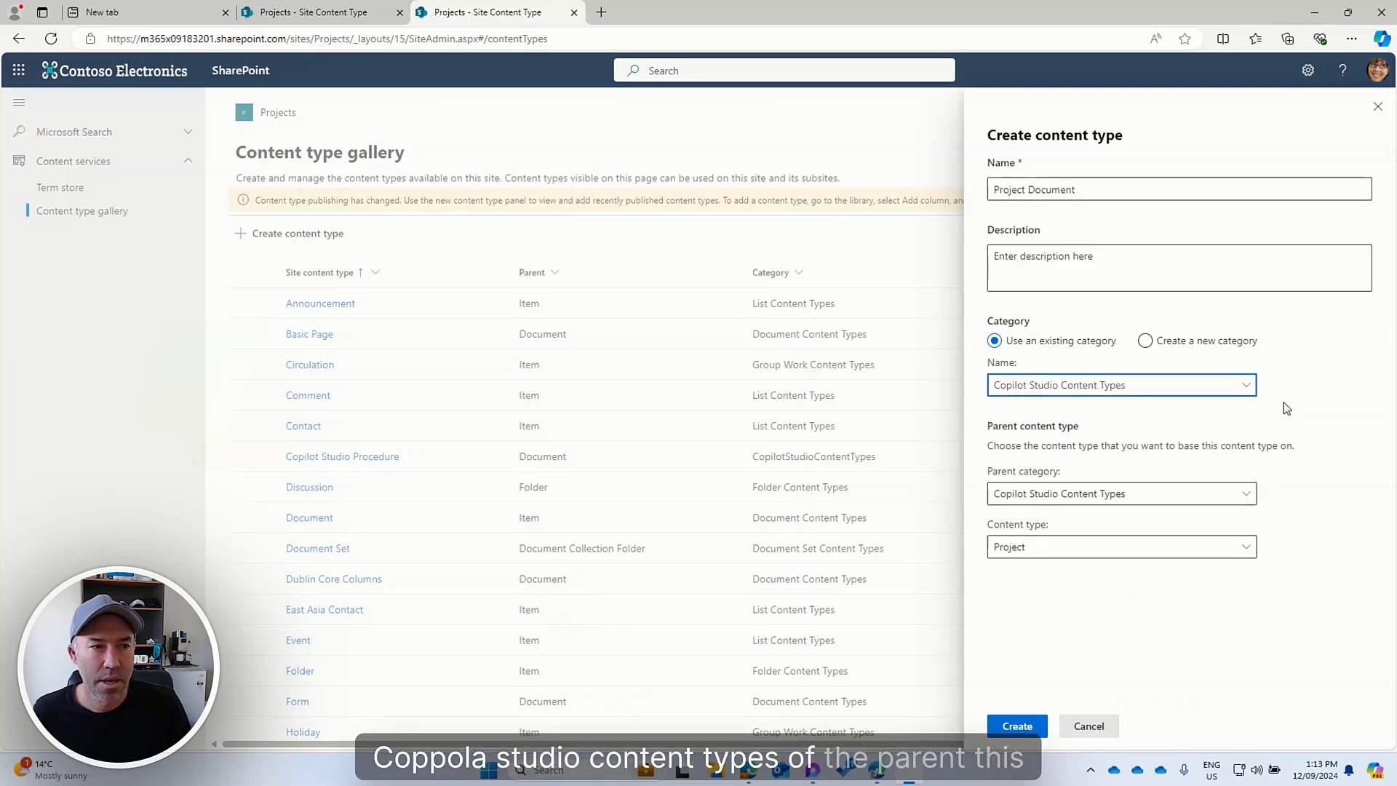
# - Base the Project Document content type on the Document parent from Document Content Types and create it
pyautogui.click(1108, 493)
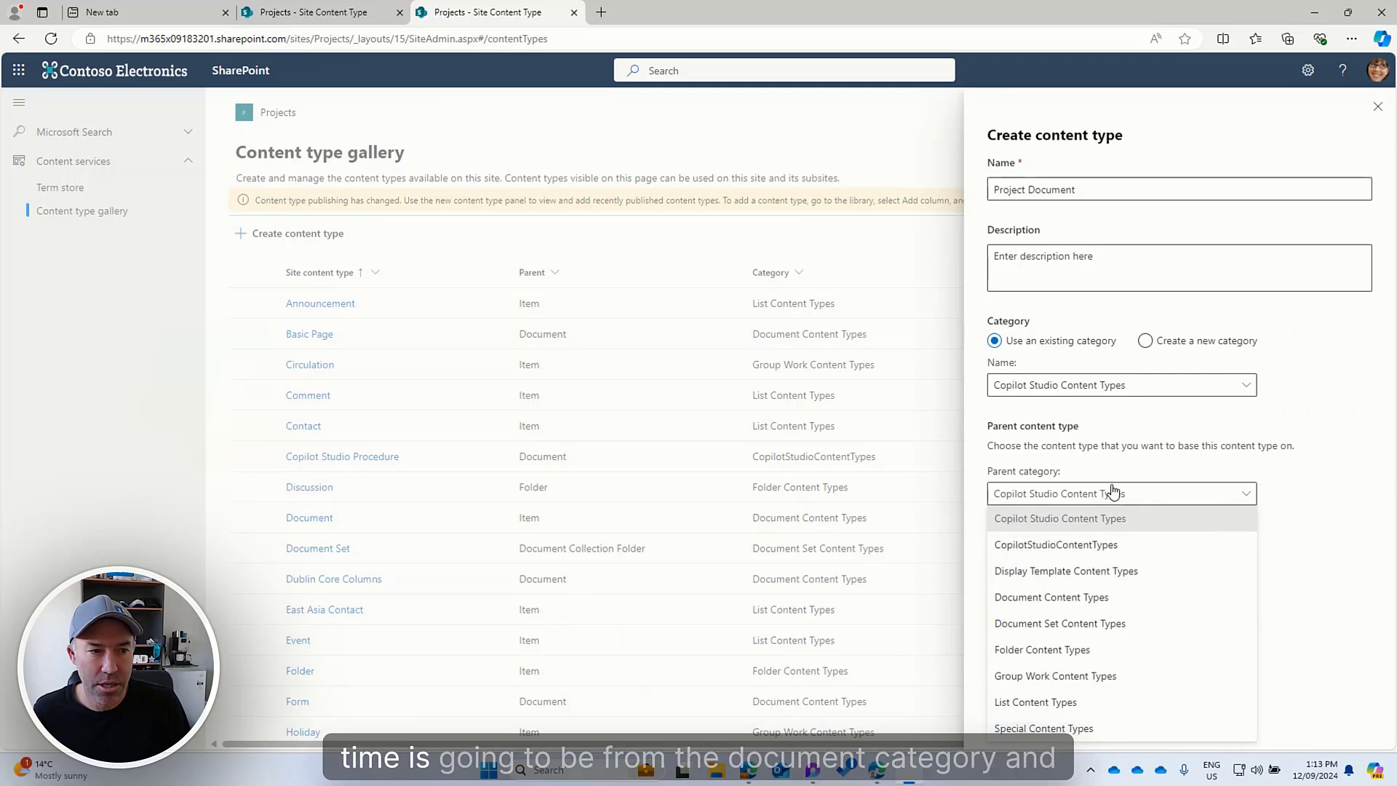
pyautogui.click(1068, 598)
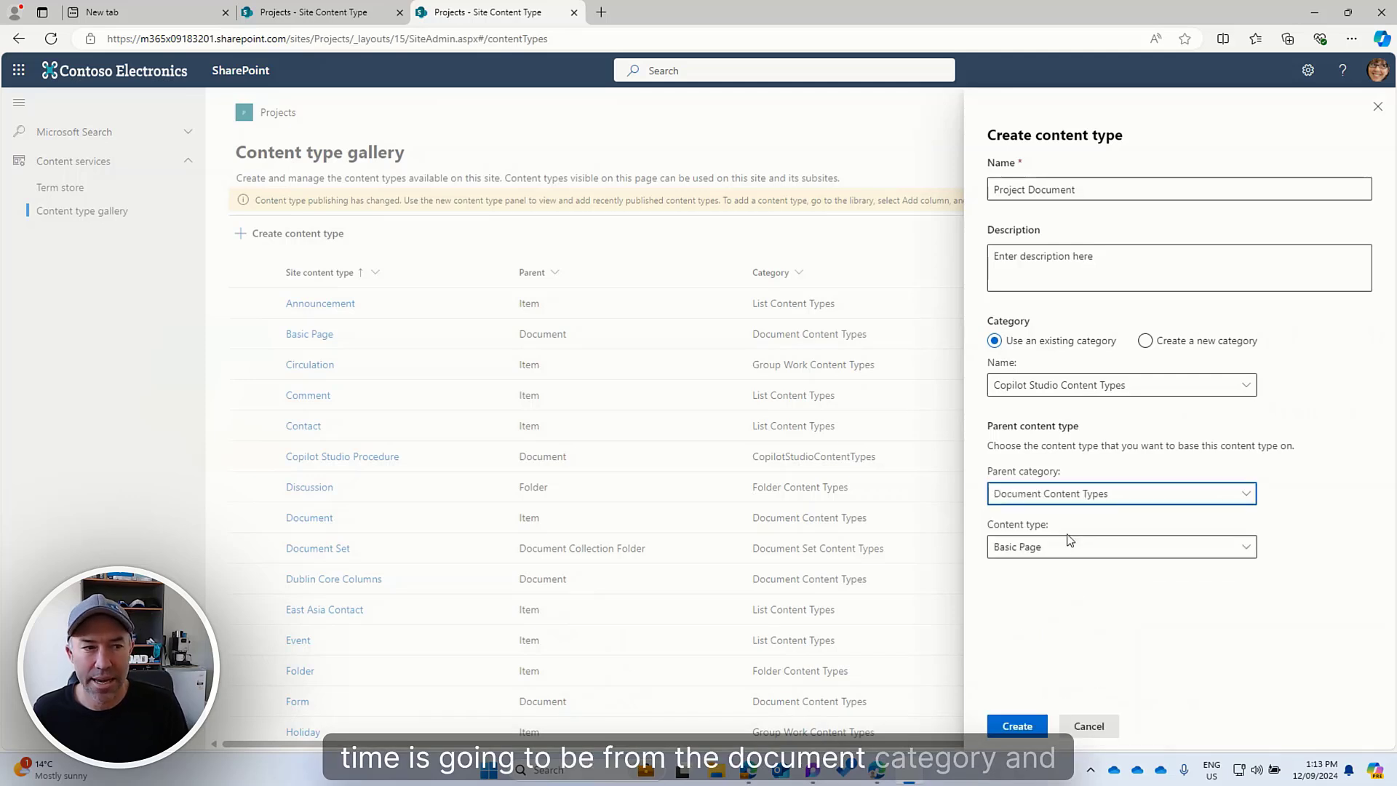
pyautogui.click(1076, 555)
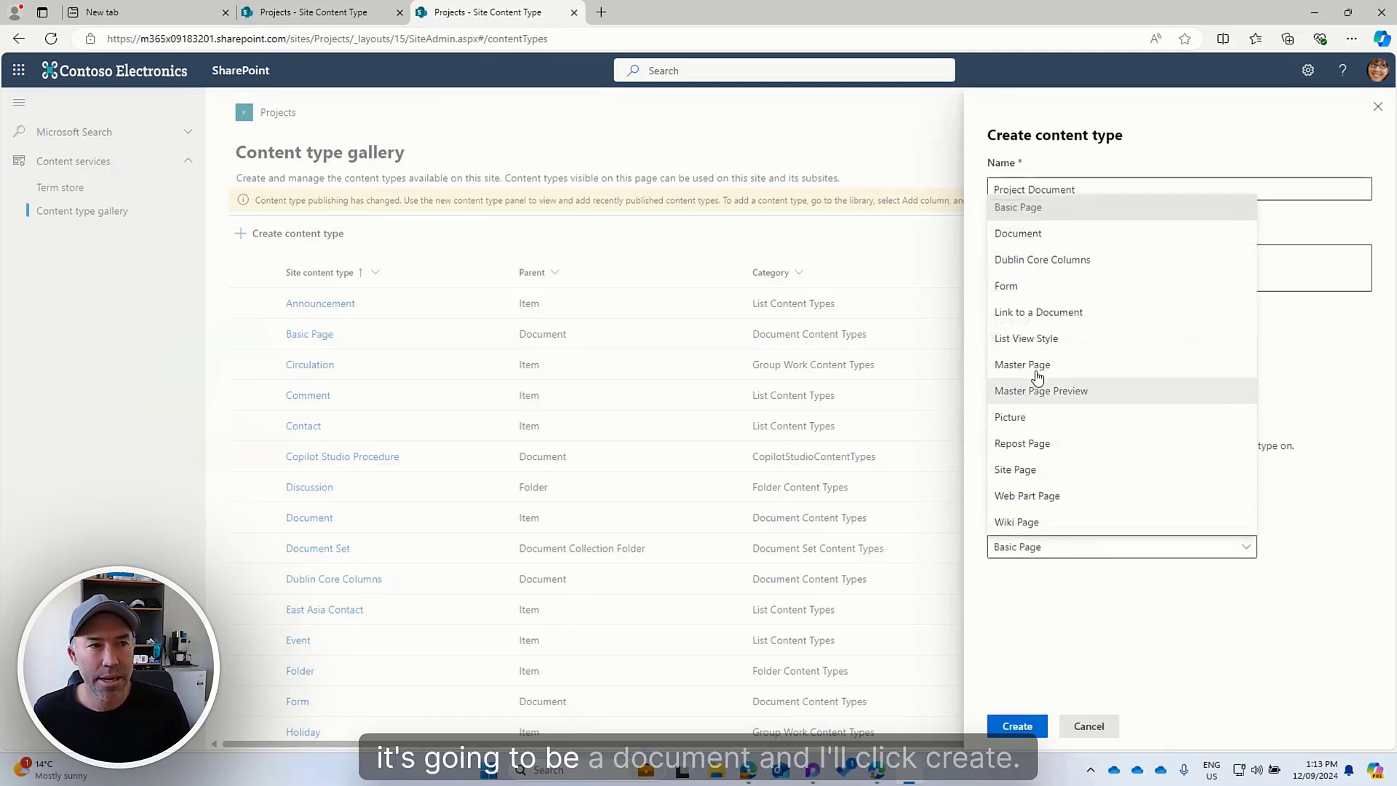
pyautogui.click(1031, 238)
pyautogui.click(1017, 725)
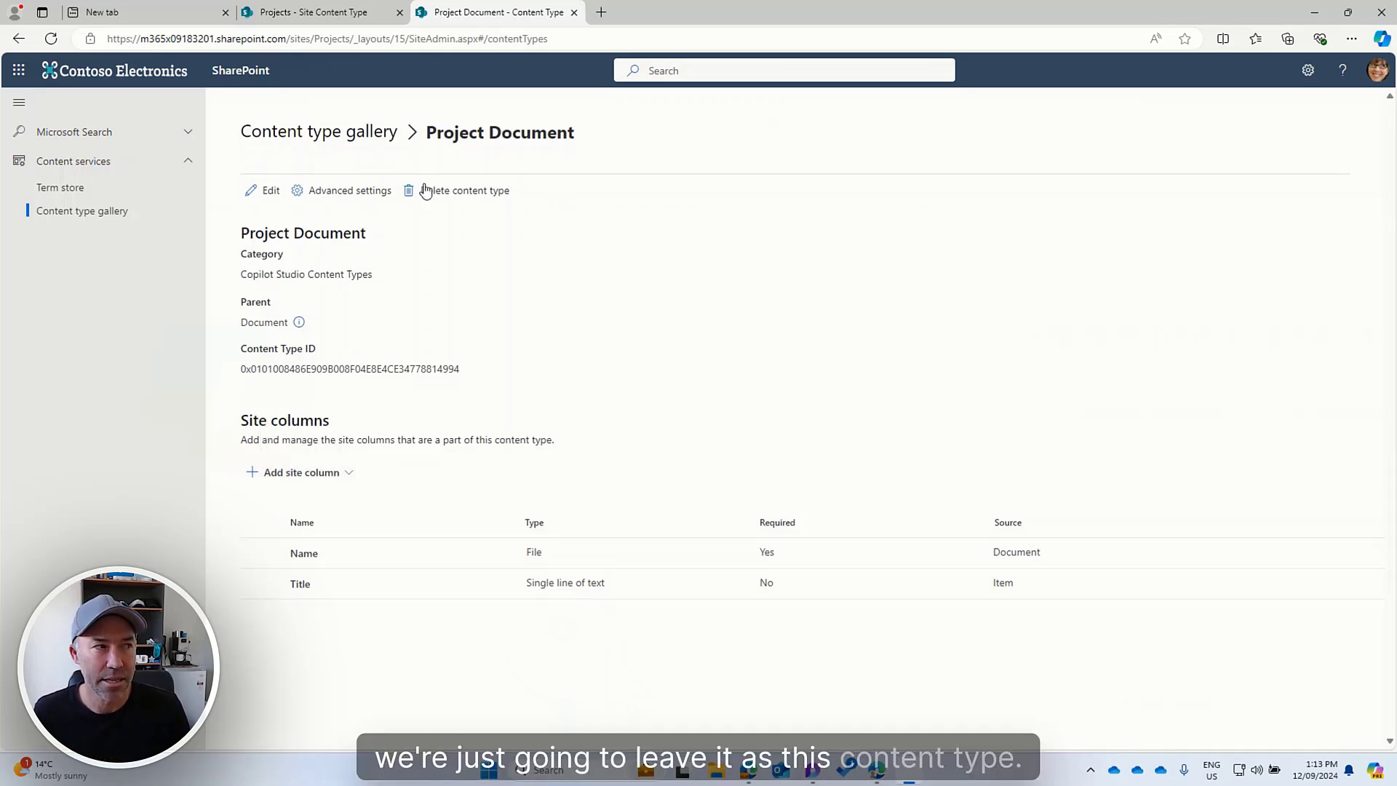
# - Leave the content type gallery for the Projects site and open its Project Documents library
pyautogui.click(318, 134)
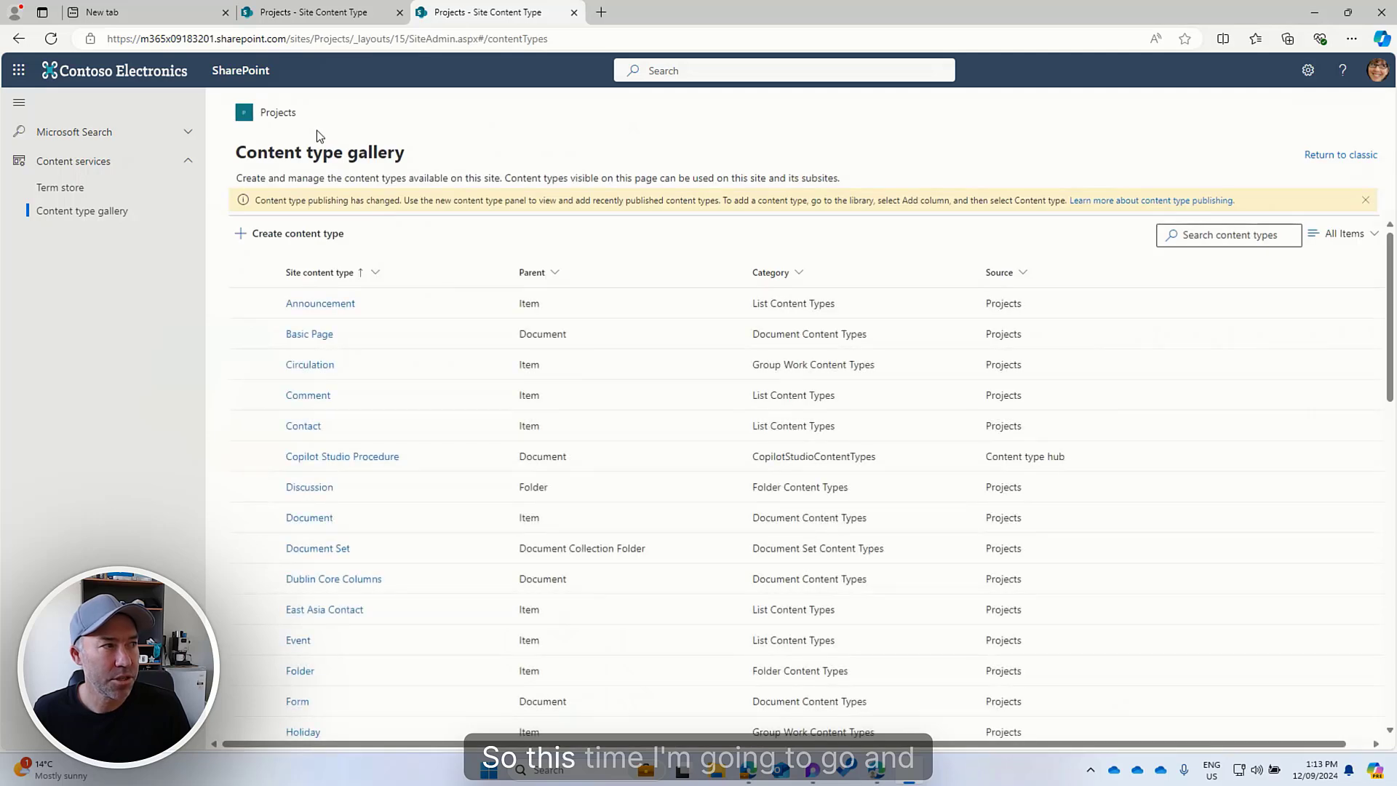
pyautogui.click(273, 115)
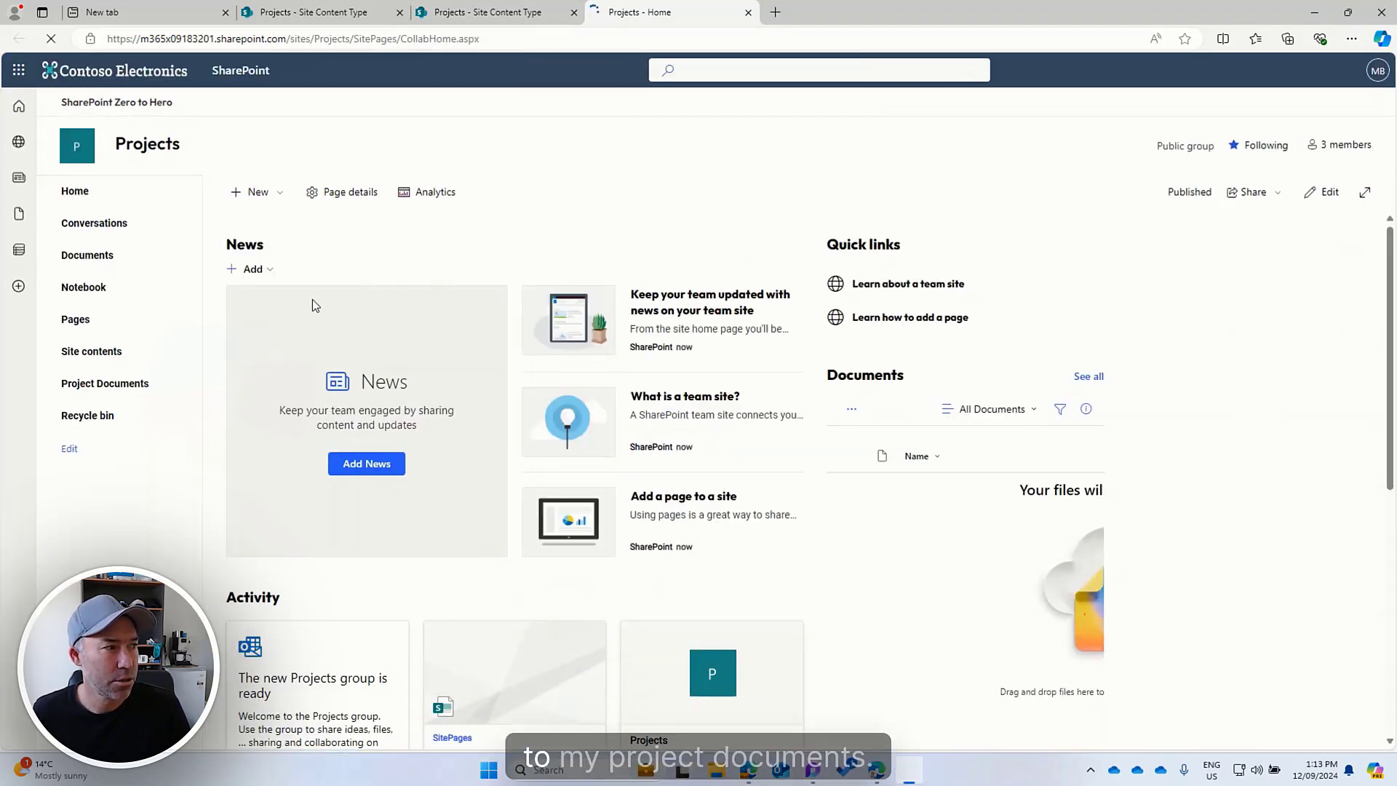
pyautogui.click(109, 383)
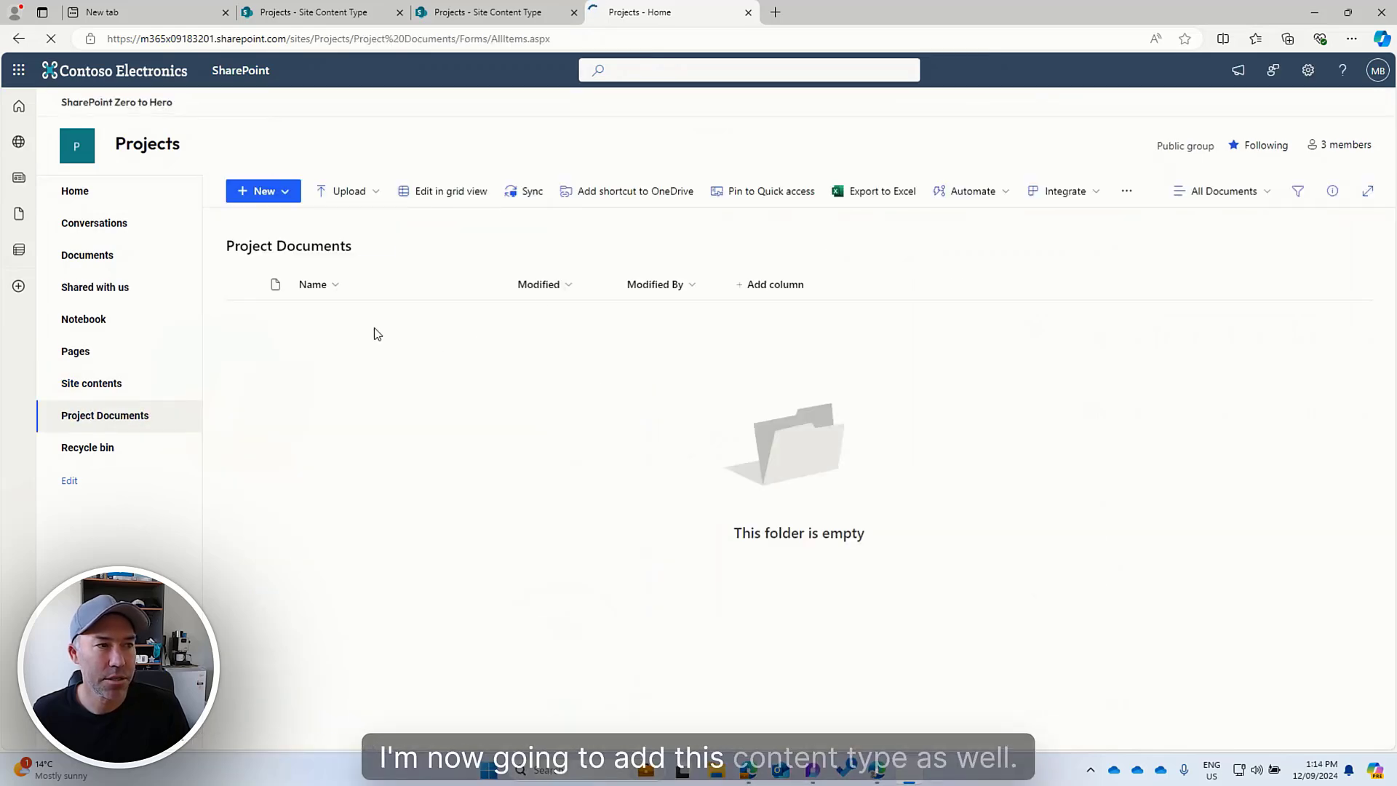
# - Add the Project Document content type to the Project Documents library
pyautogui.click(774, 285)
pyautogui.scroll(-5, 799, 386)
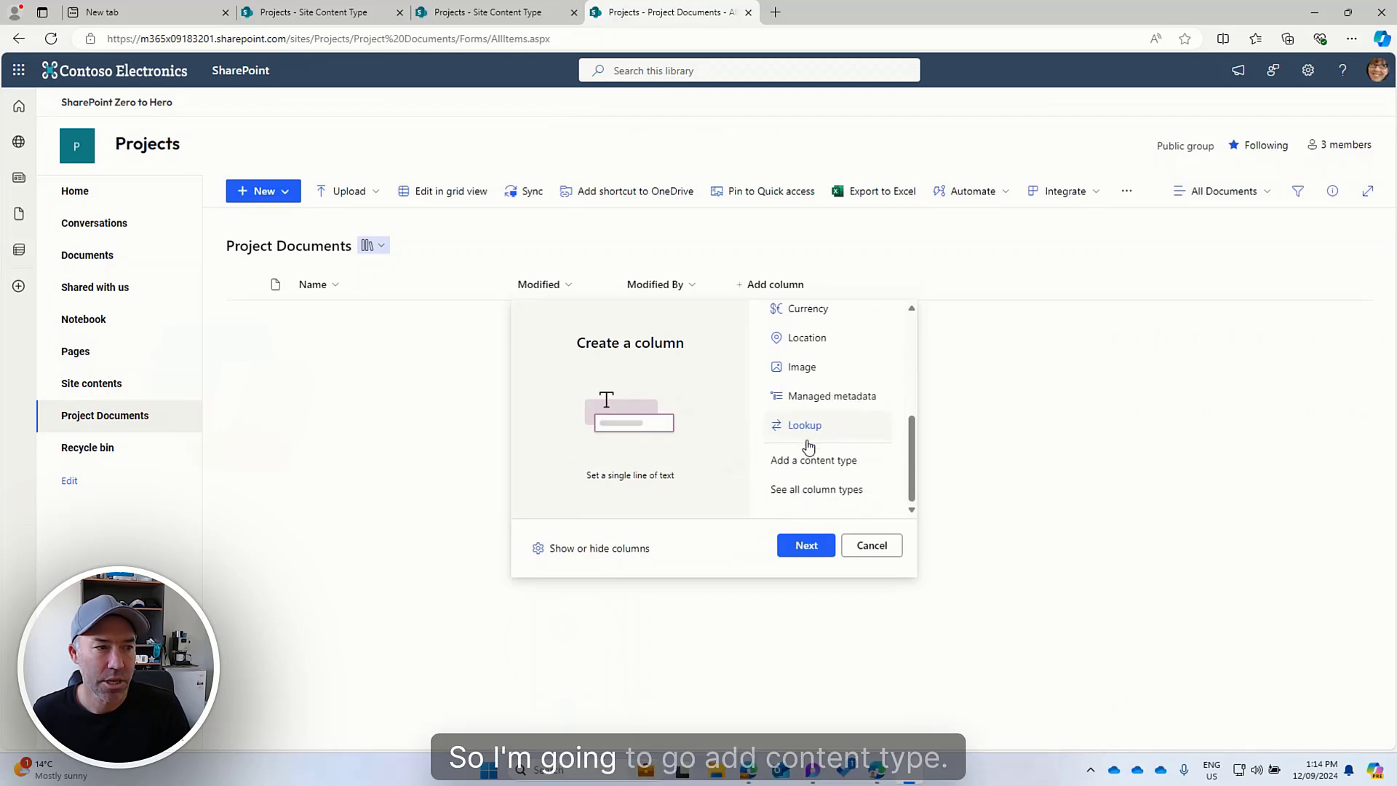
pyautogui.click(823, 469)
pyautogui.click(805, 545)
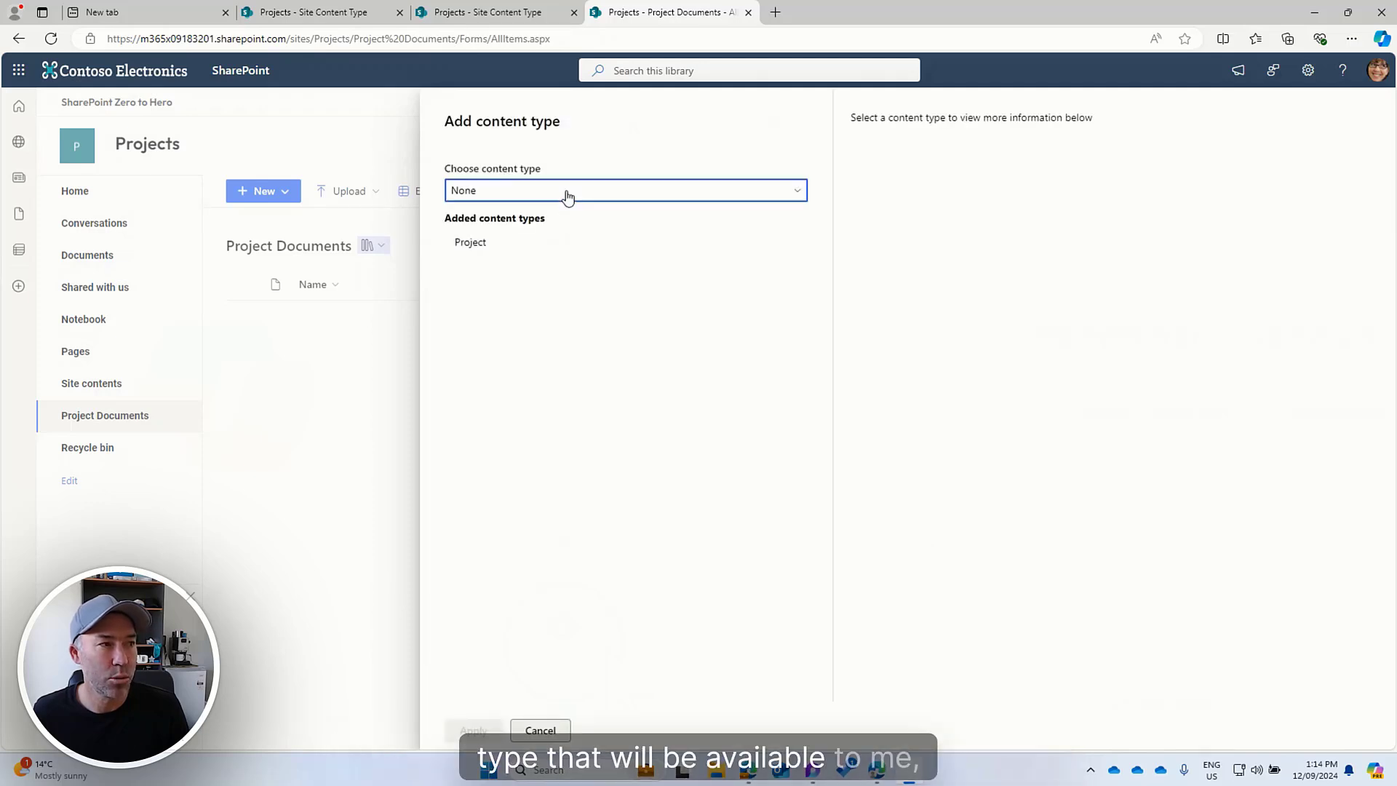
pyautogui.click(567, 195)
pyautogui.click(476, 244)
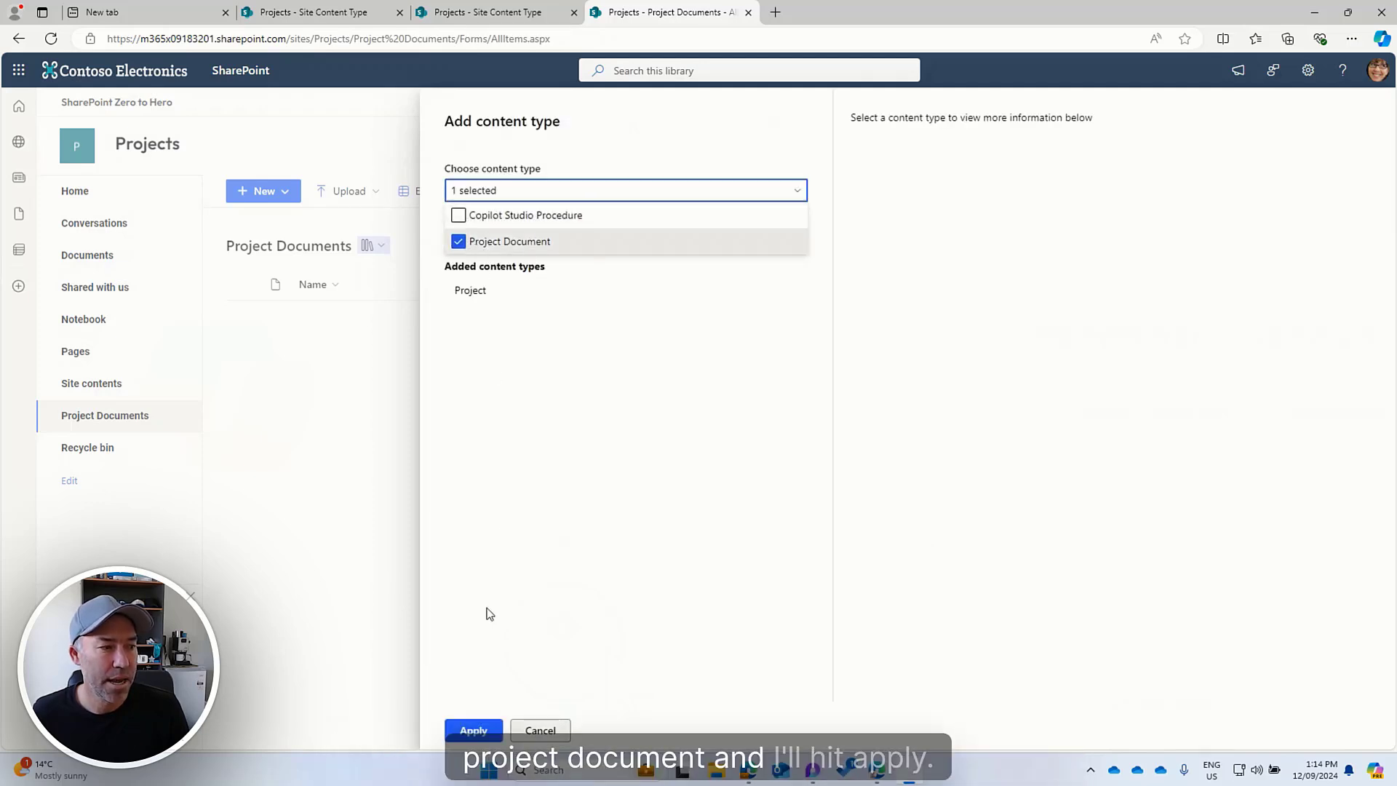
pyautogui.click(473, 729)
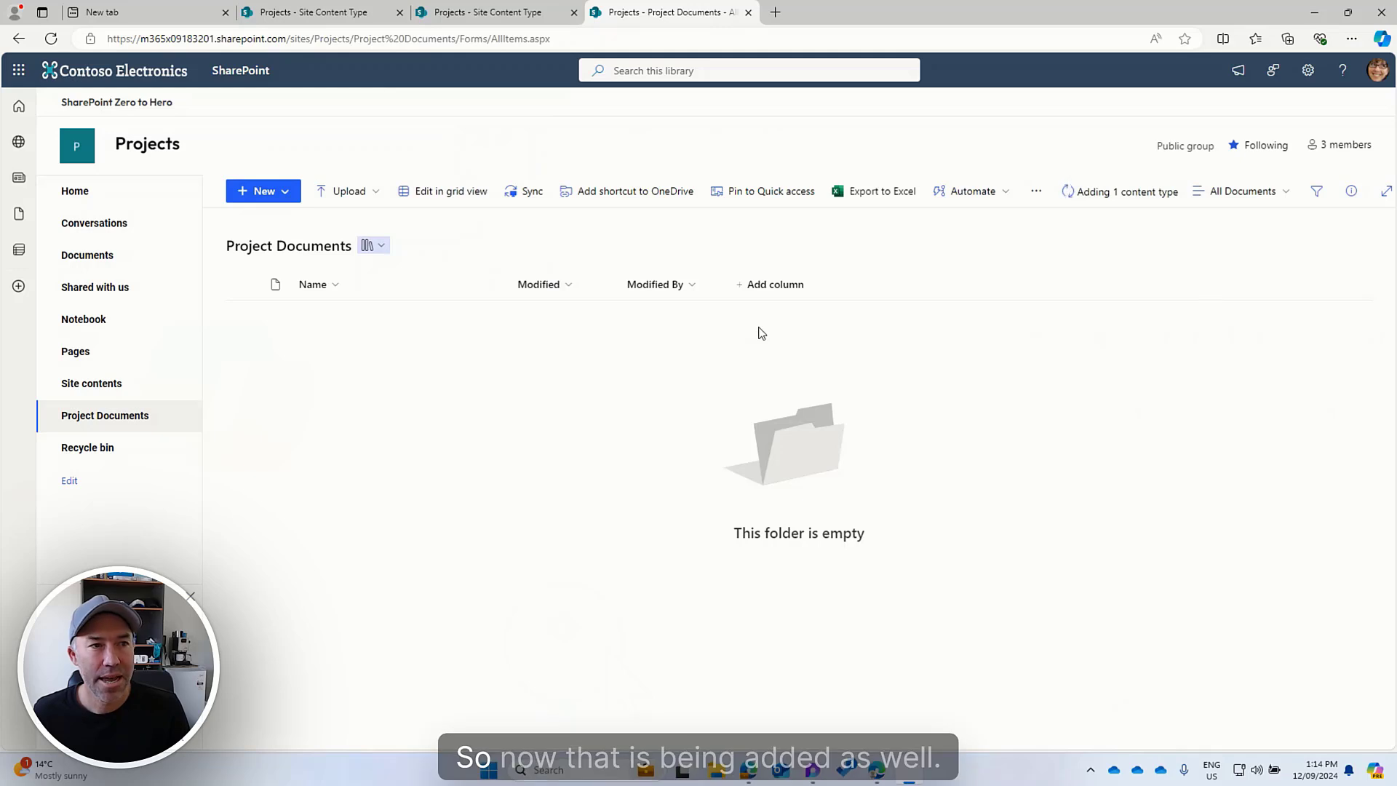
# - Check the status of the content type addition and review the library's options for new items
pyautogui.click(1088, 190)
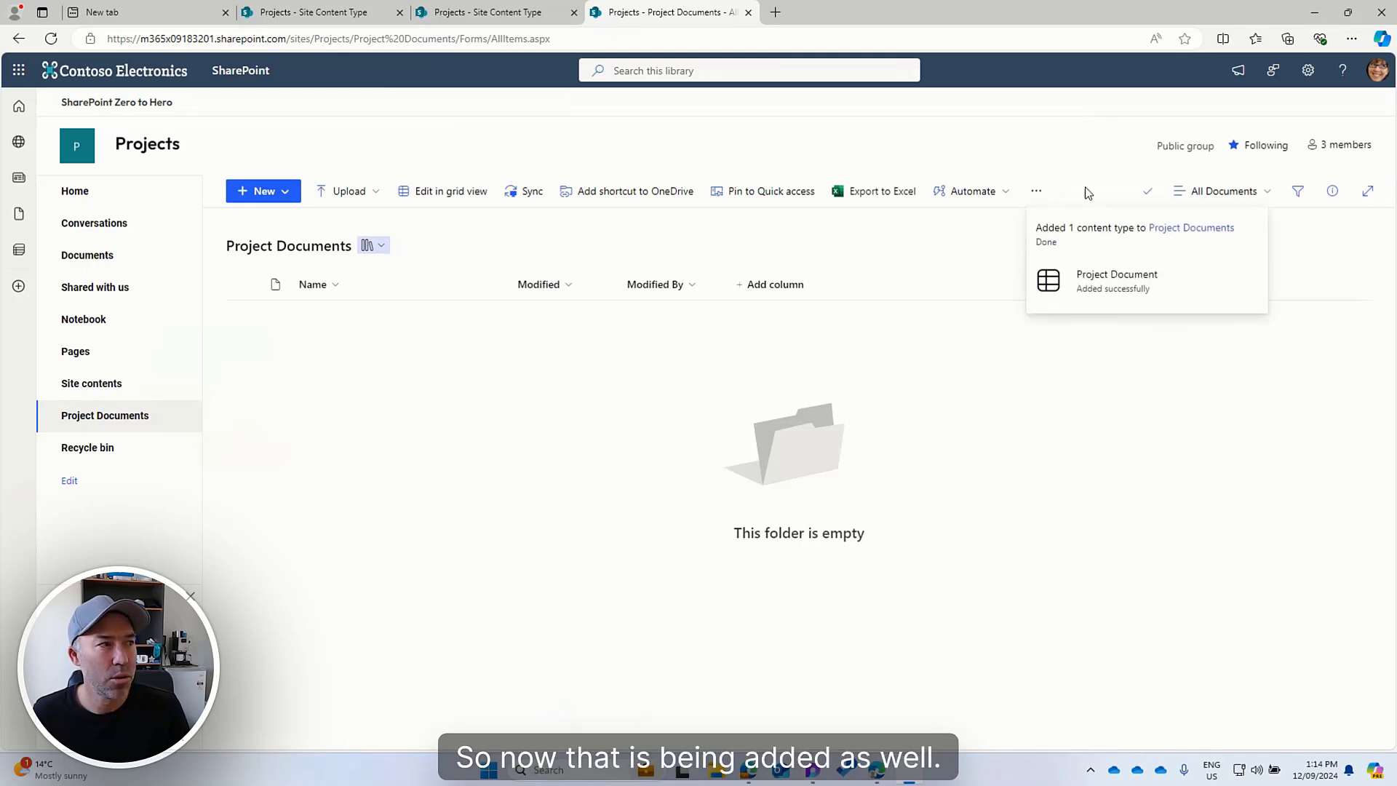
pyautogui.click(285, 200)
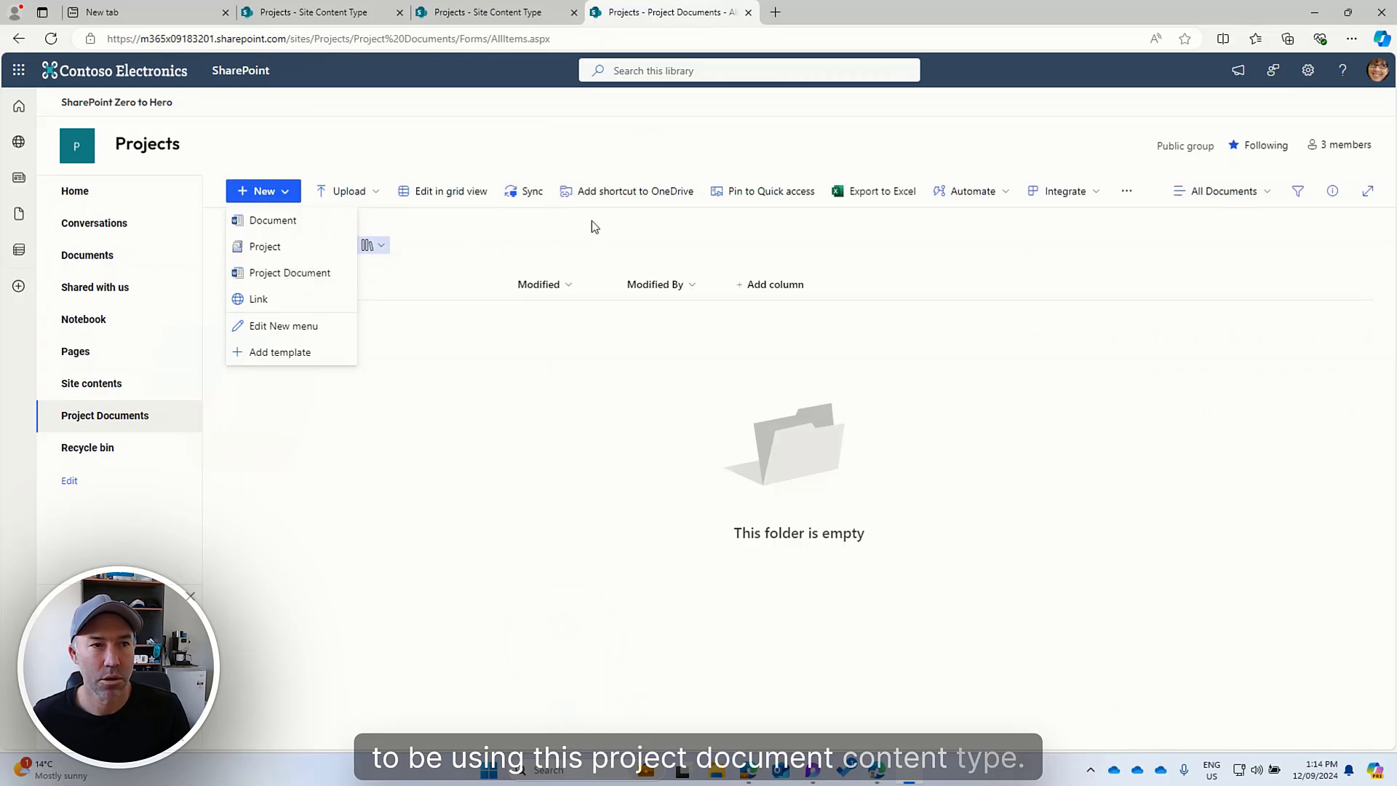
pyautogui.click(979, 246)
# - Open the default Document content type from the Project Documents library's full settings
pyautogui.click(1307, 70)
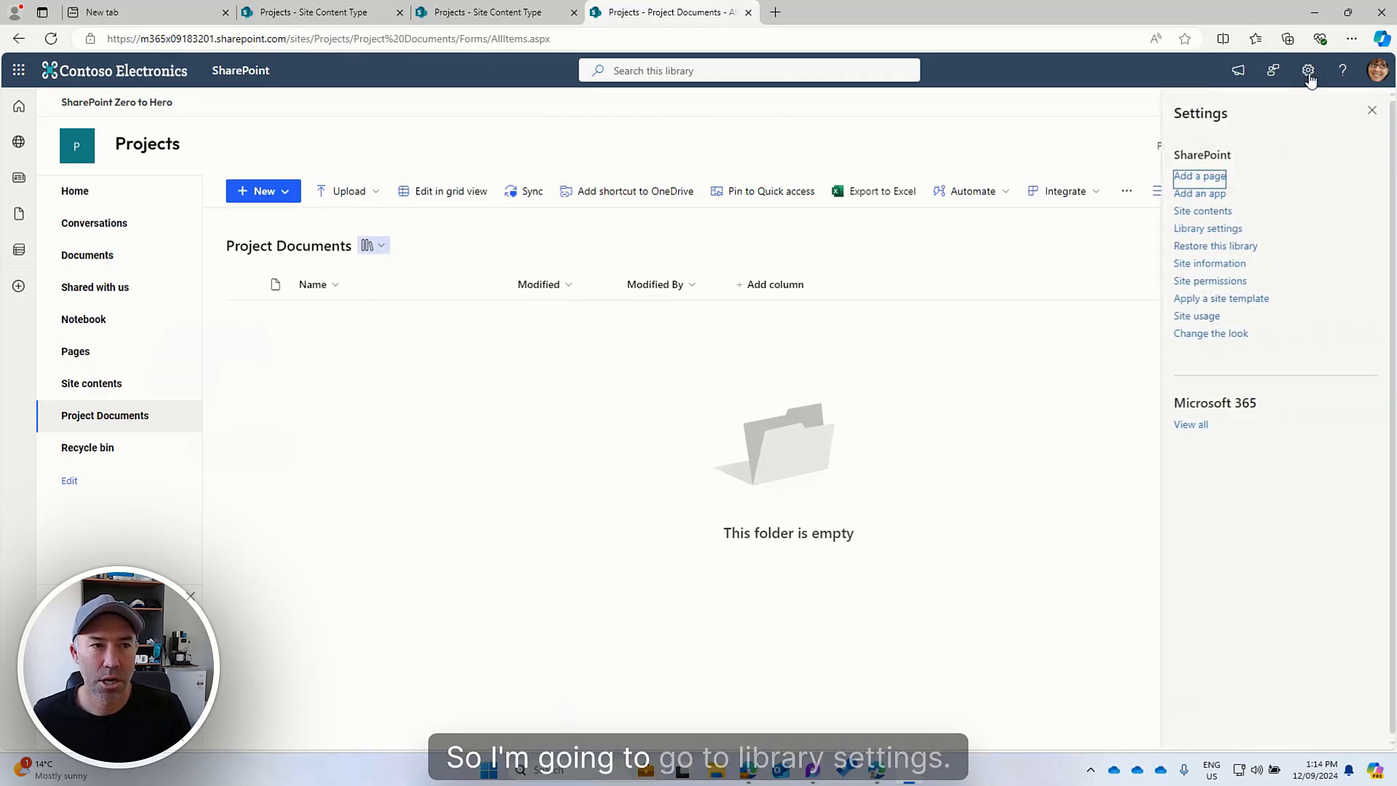
pyautogui.click(1207, 229)
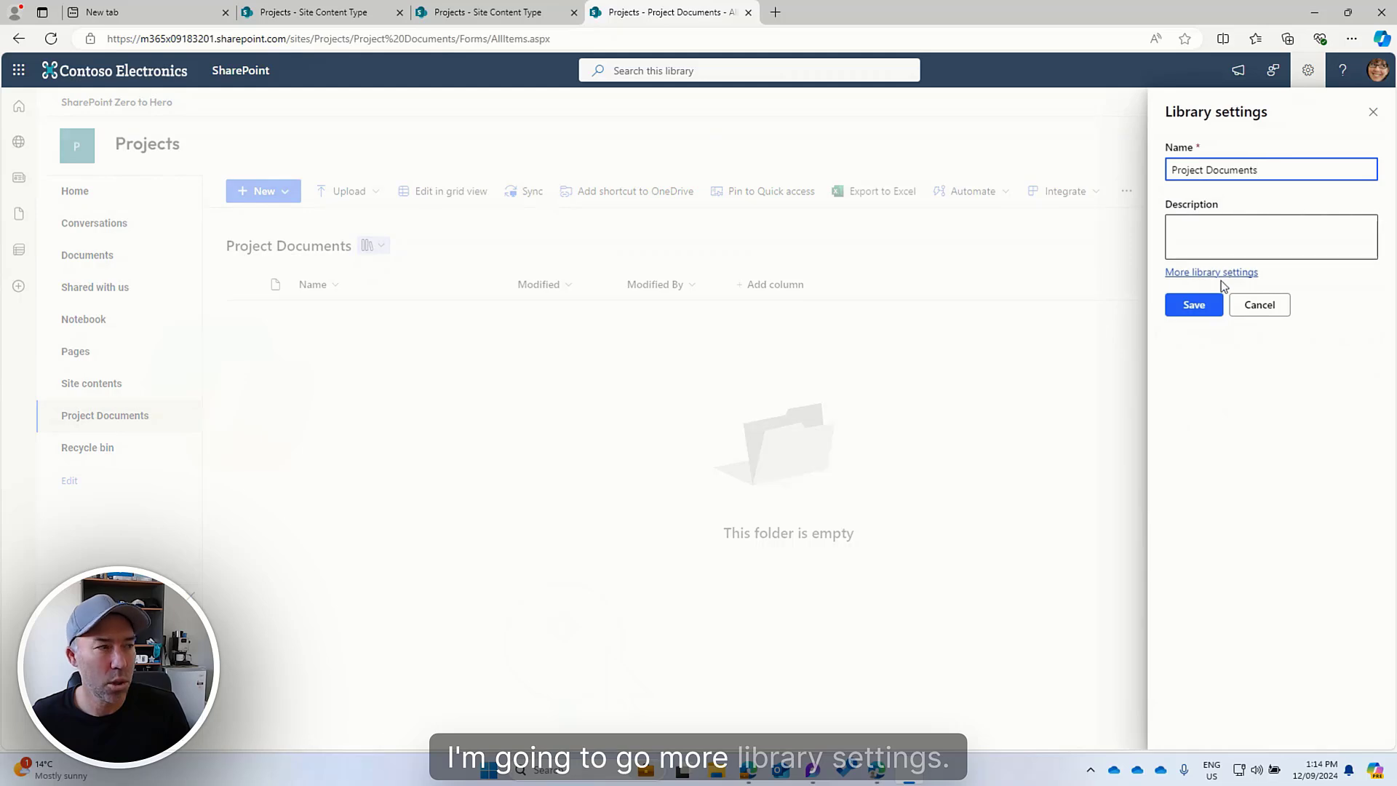
pyautogui.click(1224, 275)
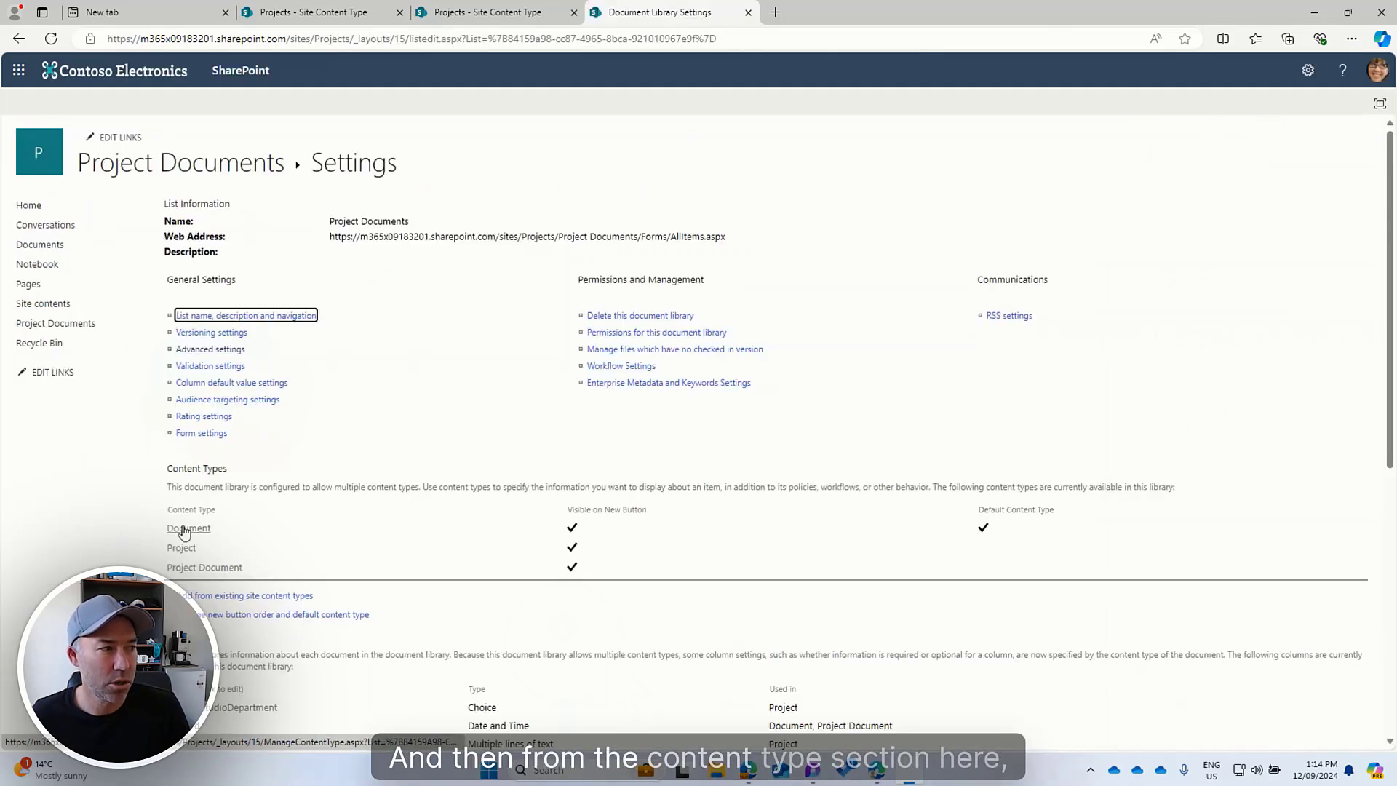
pyautogui.moveTo(166, 466); pyautogui.dragTo(498, 524)
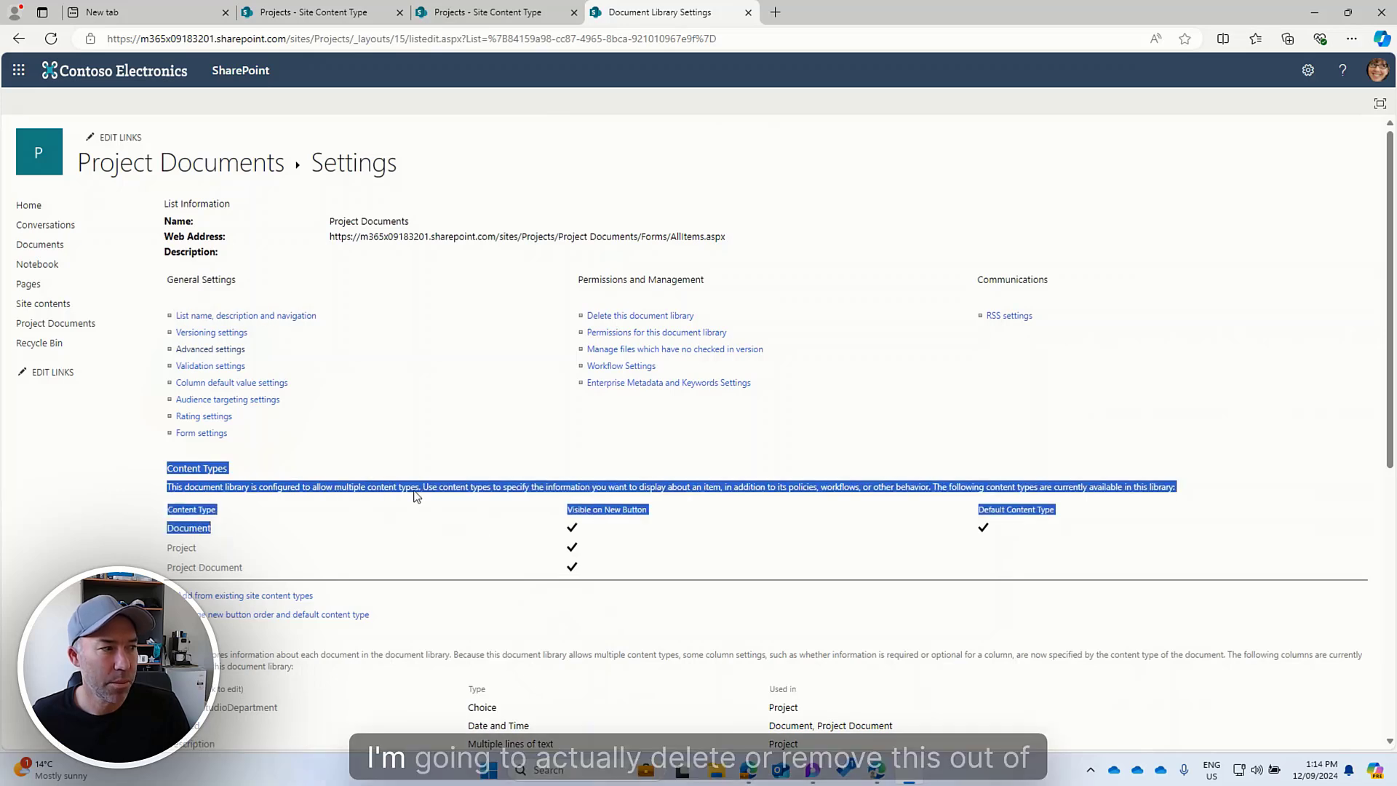
pyautogui.click(269, 515)
pyautogui.click(201, 526)
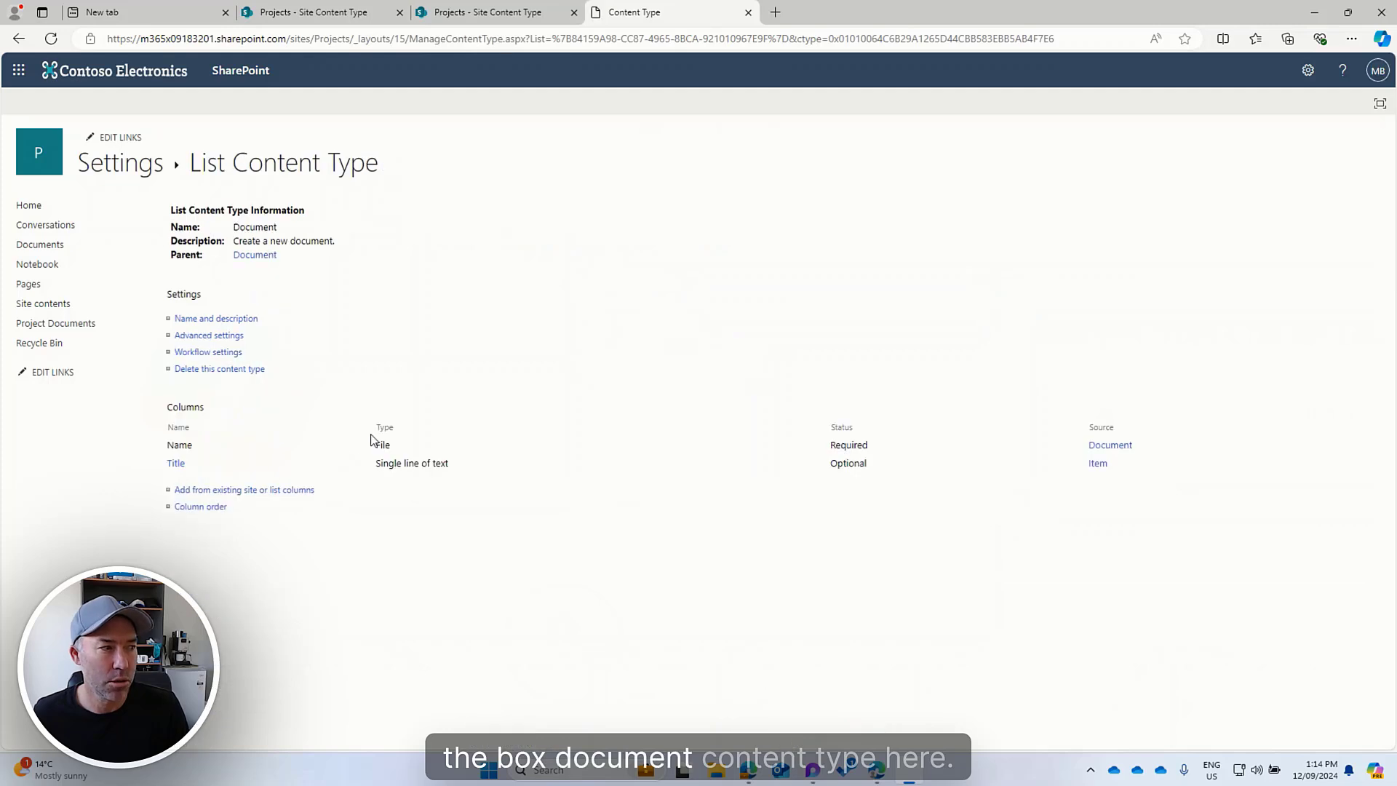
# - Delete the Document content type from the Project Documents library and check which remaining content type is visible for new items and default
pyautogui.click(214, 369)
pyautogui.click(777, 120)
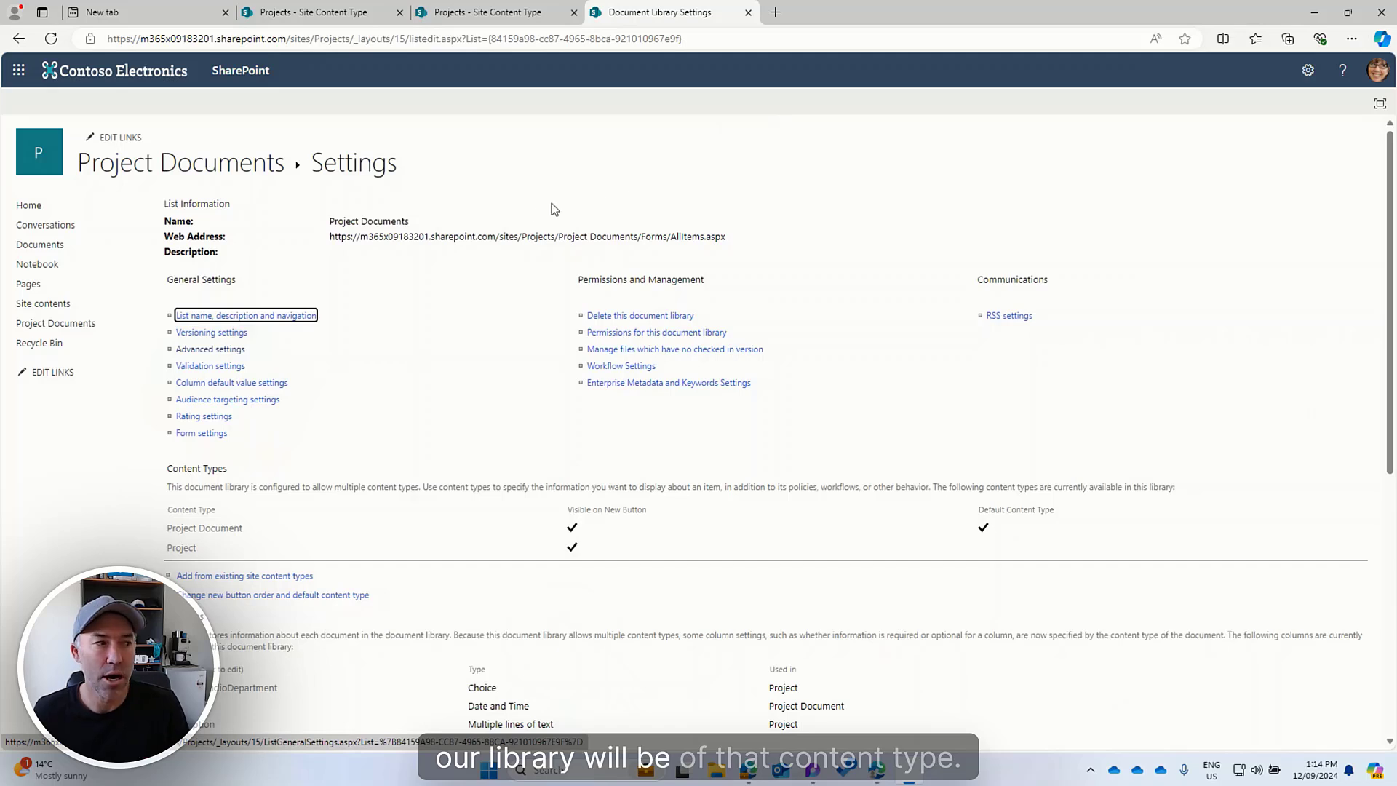
pyautogui.click(965, 532)
pyautogui.moveTo(965, 531); pyautogui.dragTo(579, 532)
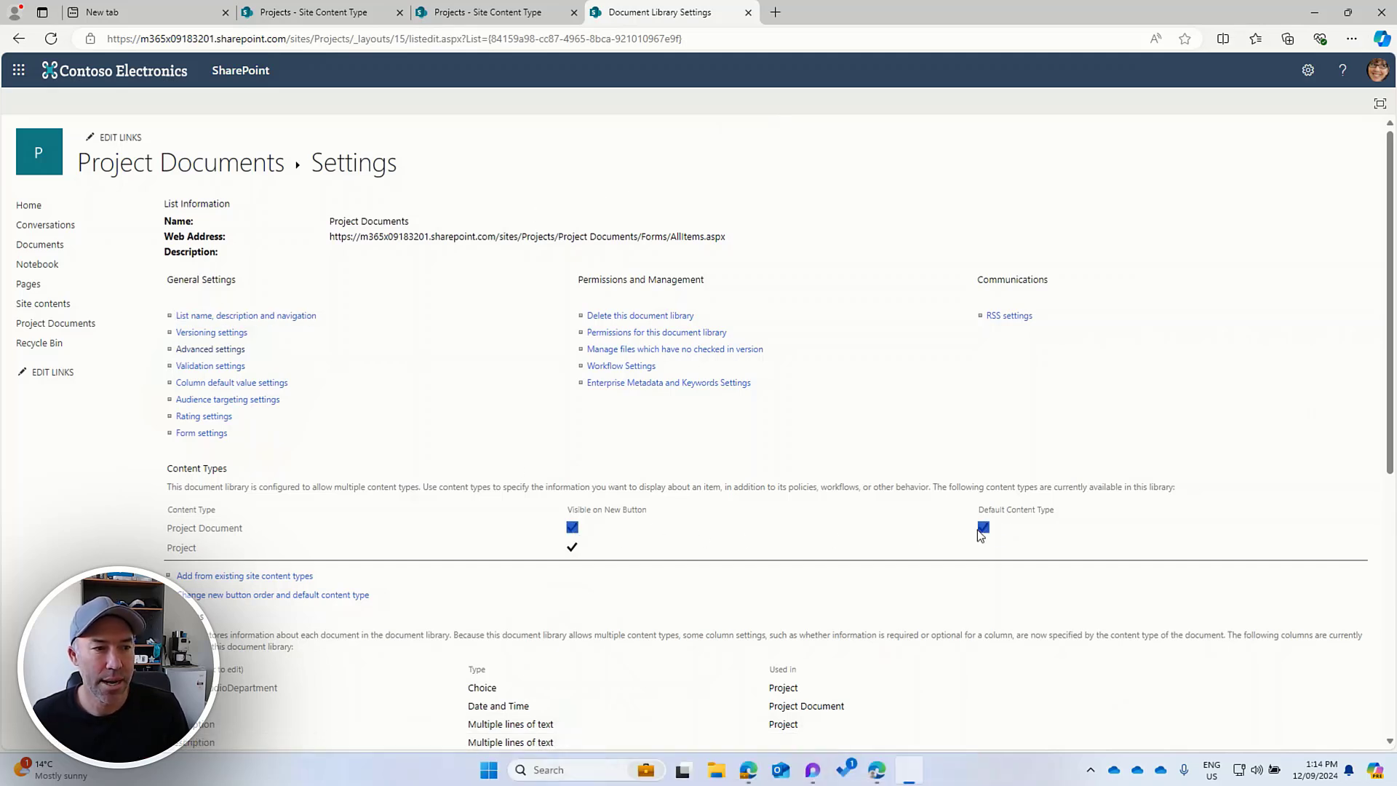
pyautogui.click(561, 521)
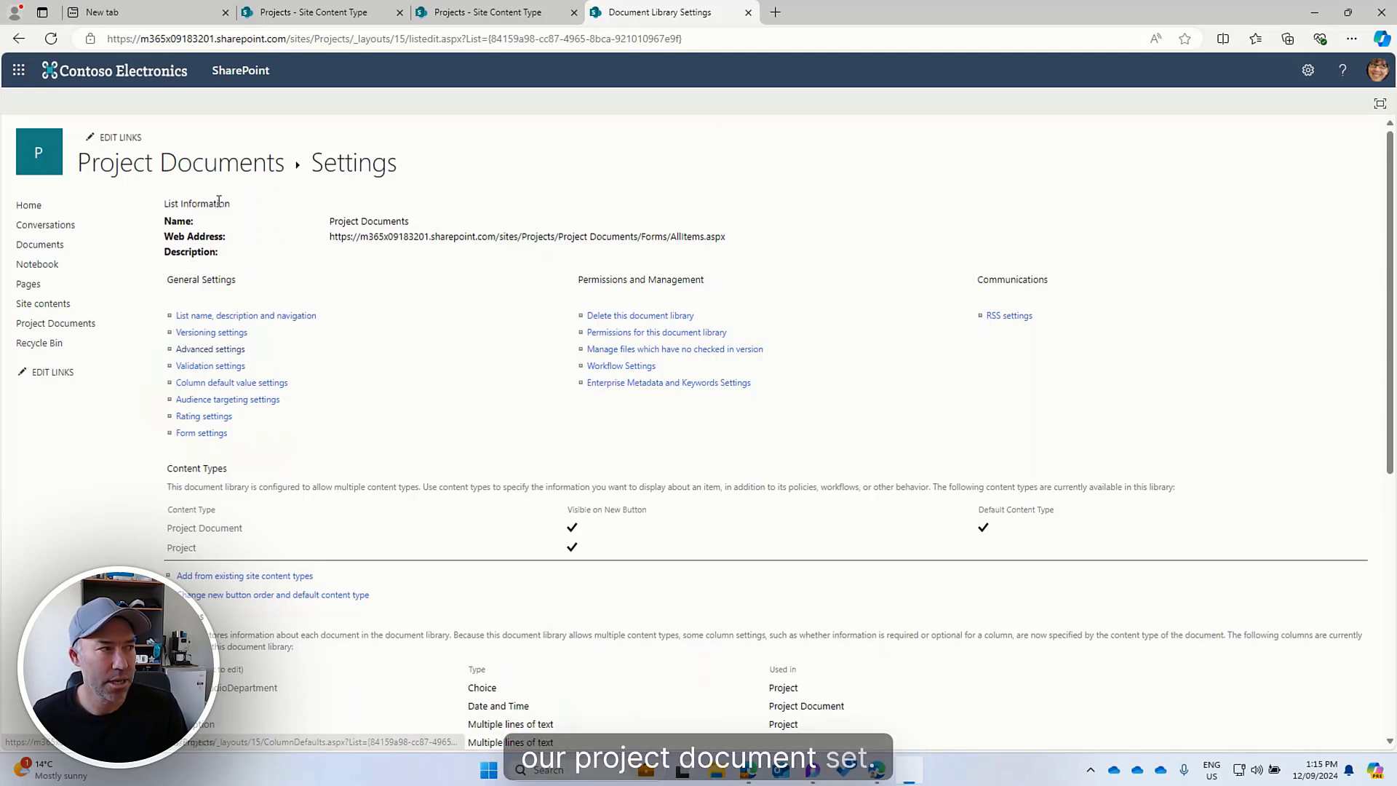
# - Return to the Project Documents library and review its options for new items
pyautogui.click(224, 163)
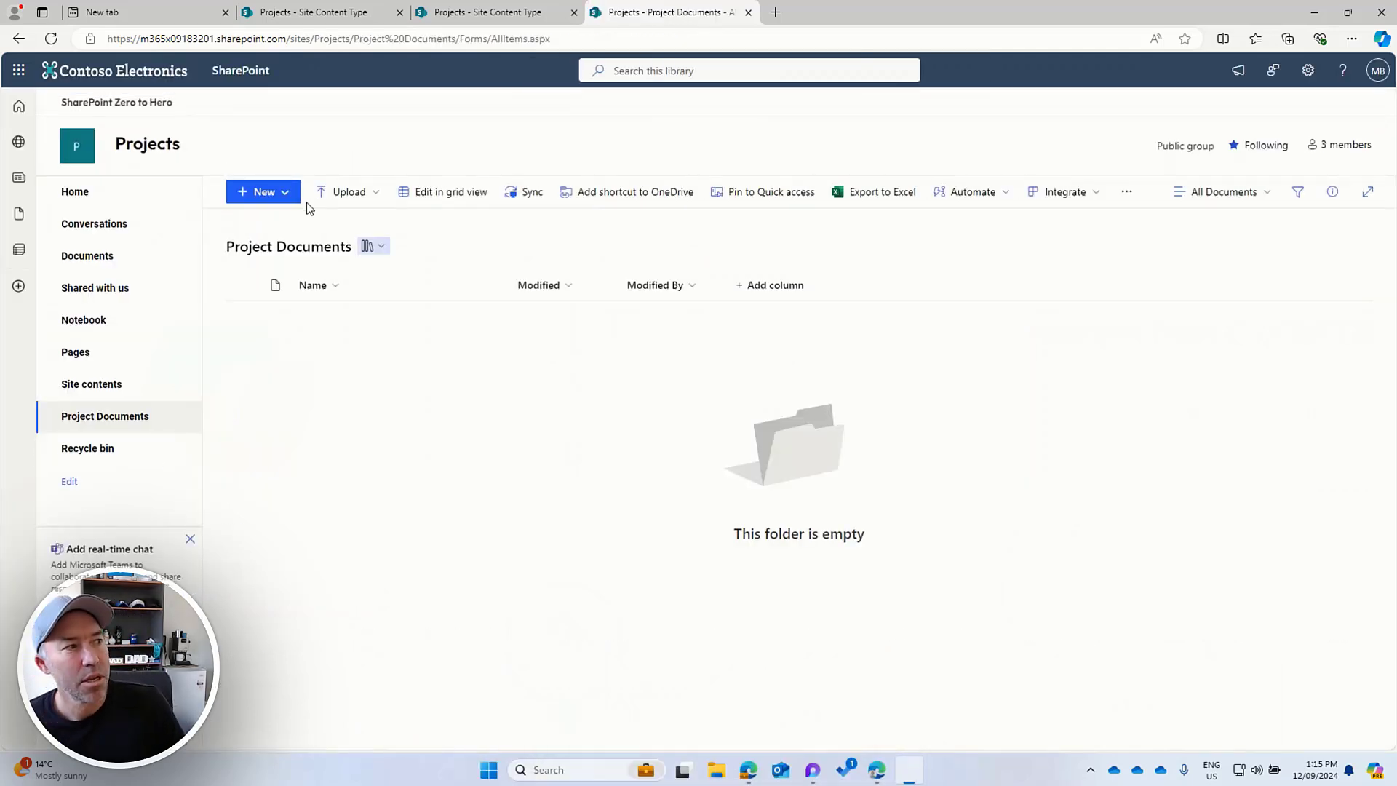
pyautogui.click(265, 191)
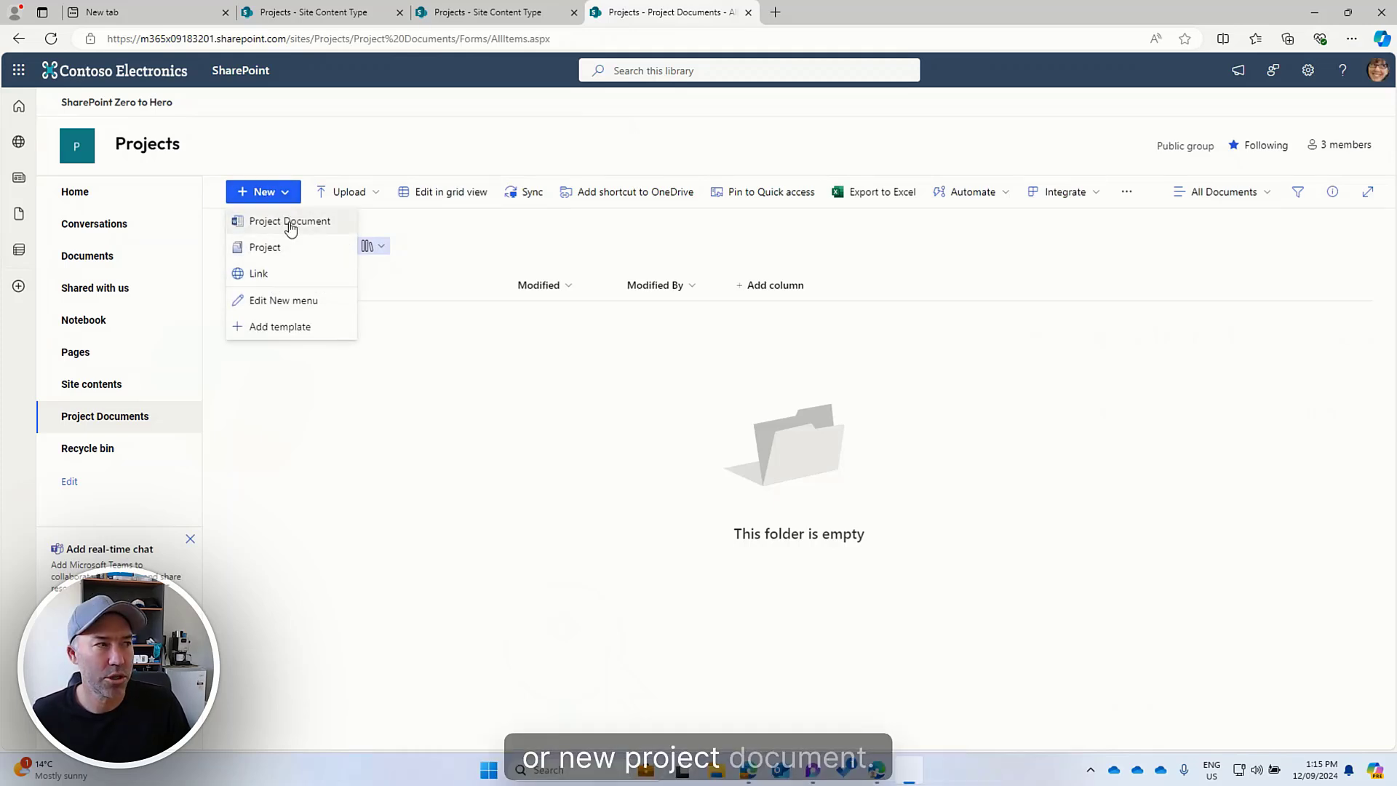
pyautogui.click(583, 498)
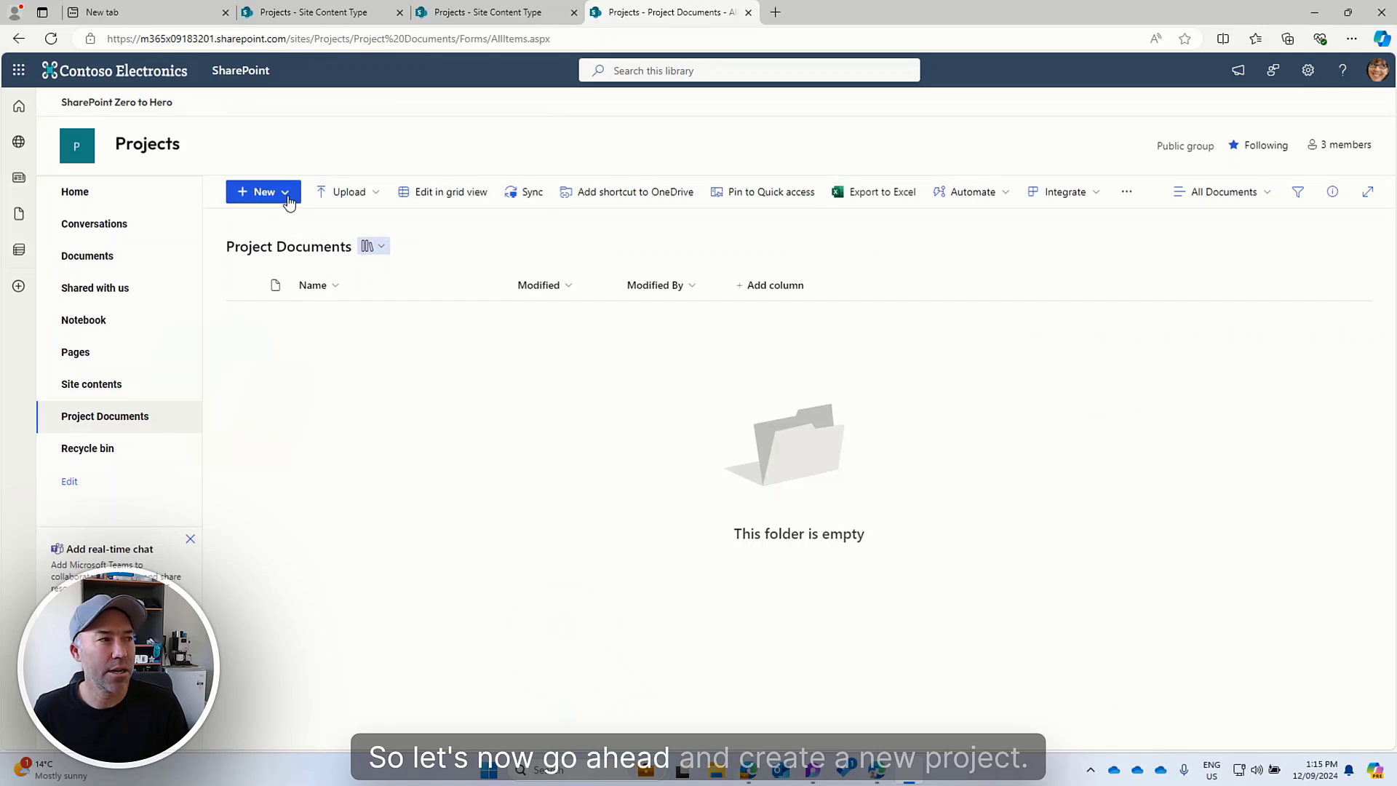
# - Start a new Project in the library and name it Campaign A, copying the name from the folder outline in Notepad
pyautogui.click(286, 198)
pyautogui.click(268, 248)
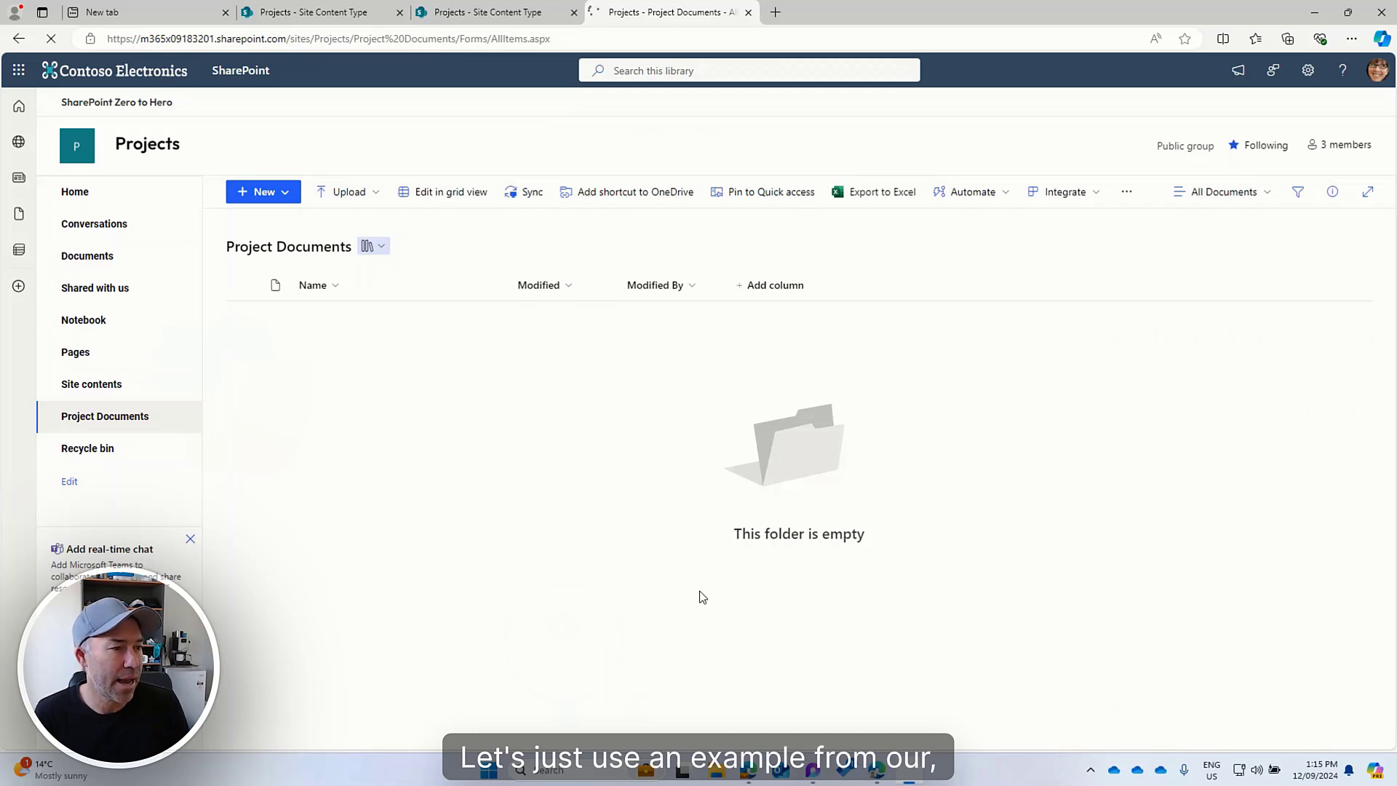
pyautogui.press('ctrl+super+Right')
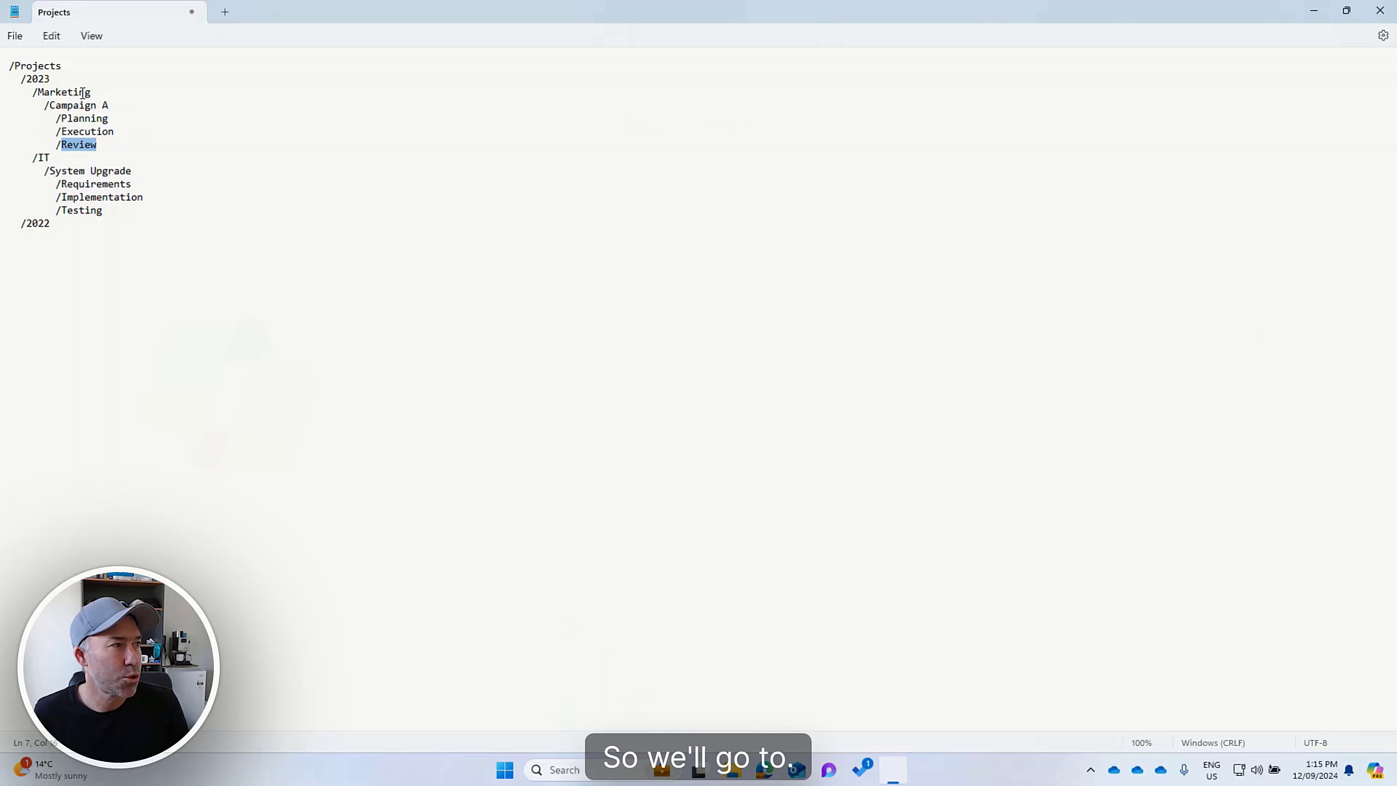
pyautogui.moveTo(113, 106); pyautogui.dragTo(49, 106)
pyautogui.hotkey('ctrl', 'c')
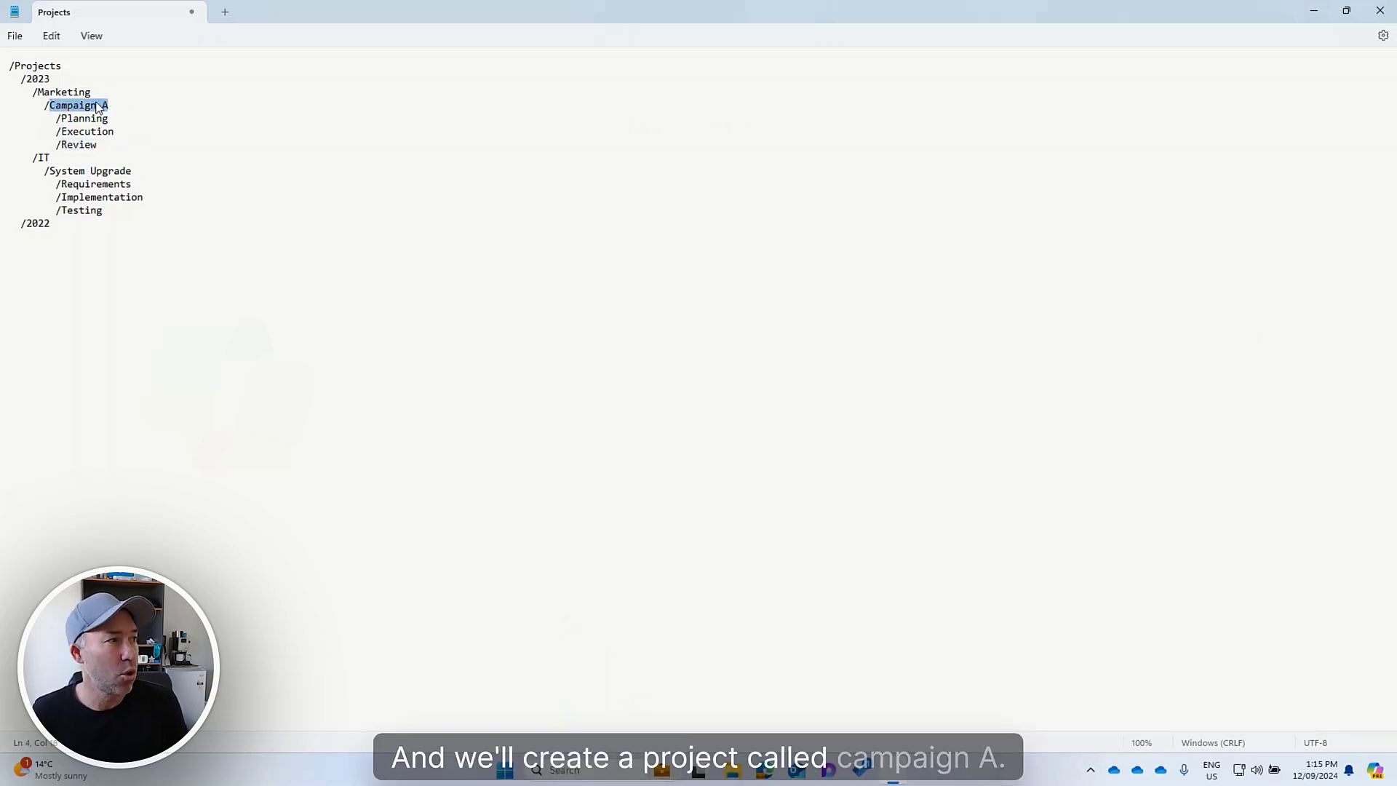
pyautogui.press('ctrl+super+Left')
pyautogui.click(509, 246)
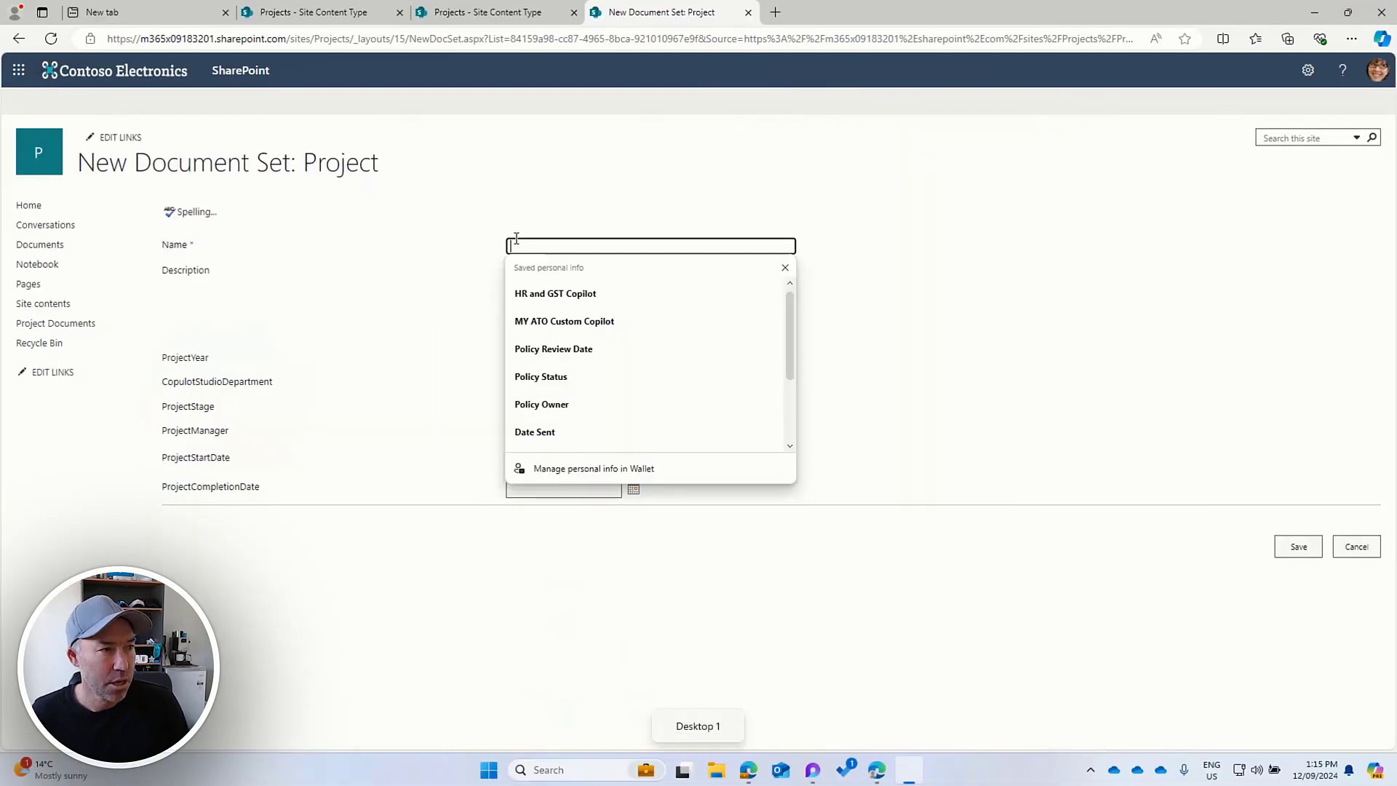
pyautogui.hotkey('ctrl', 'v')
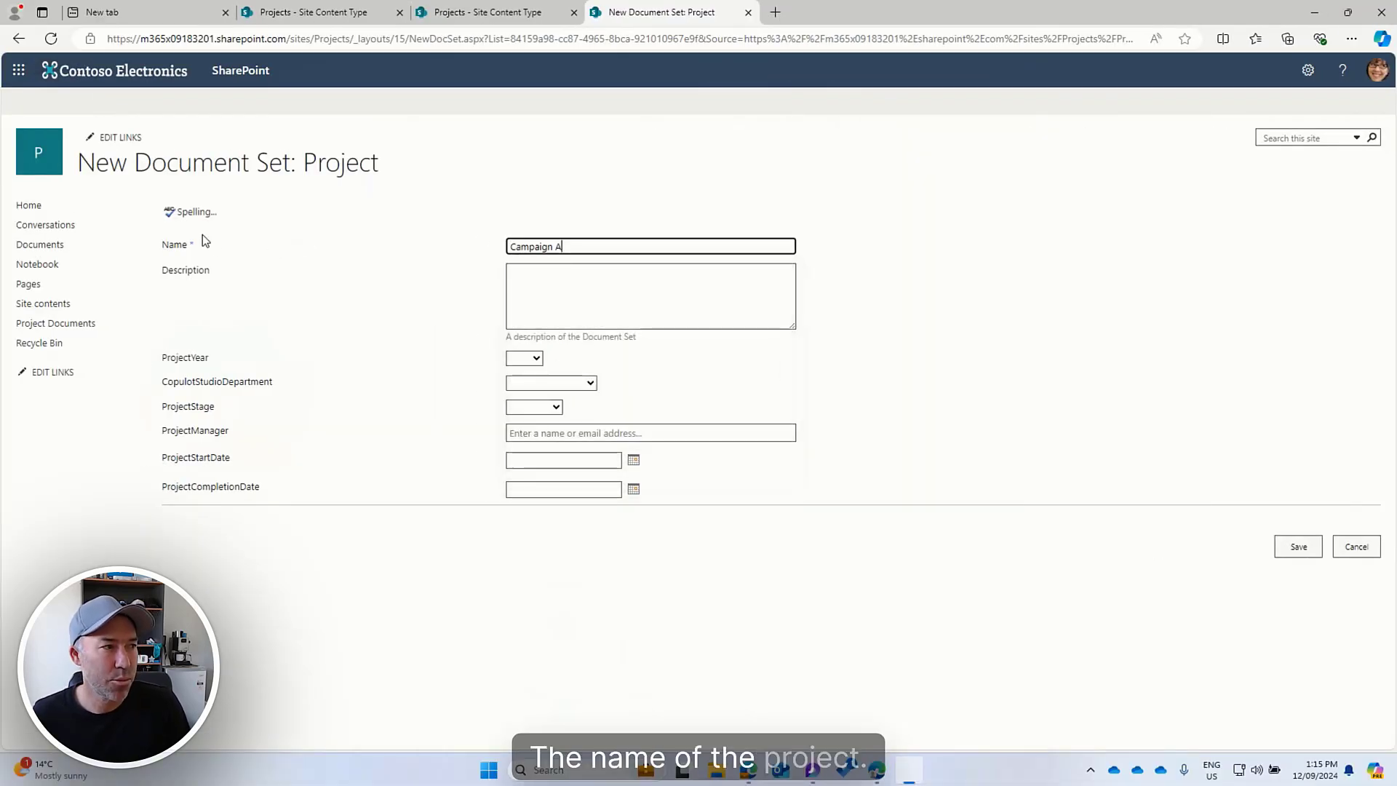
# - Set the Campaign A project's ProjectYear to 2023, its department to Human Resources and its ProjectStage to Planning
pyautogui.click(530, 359)
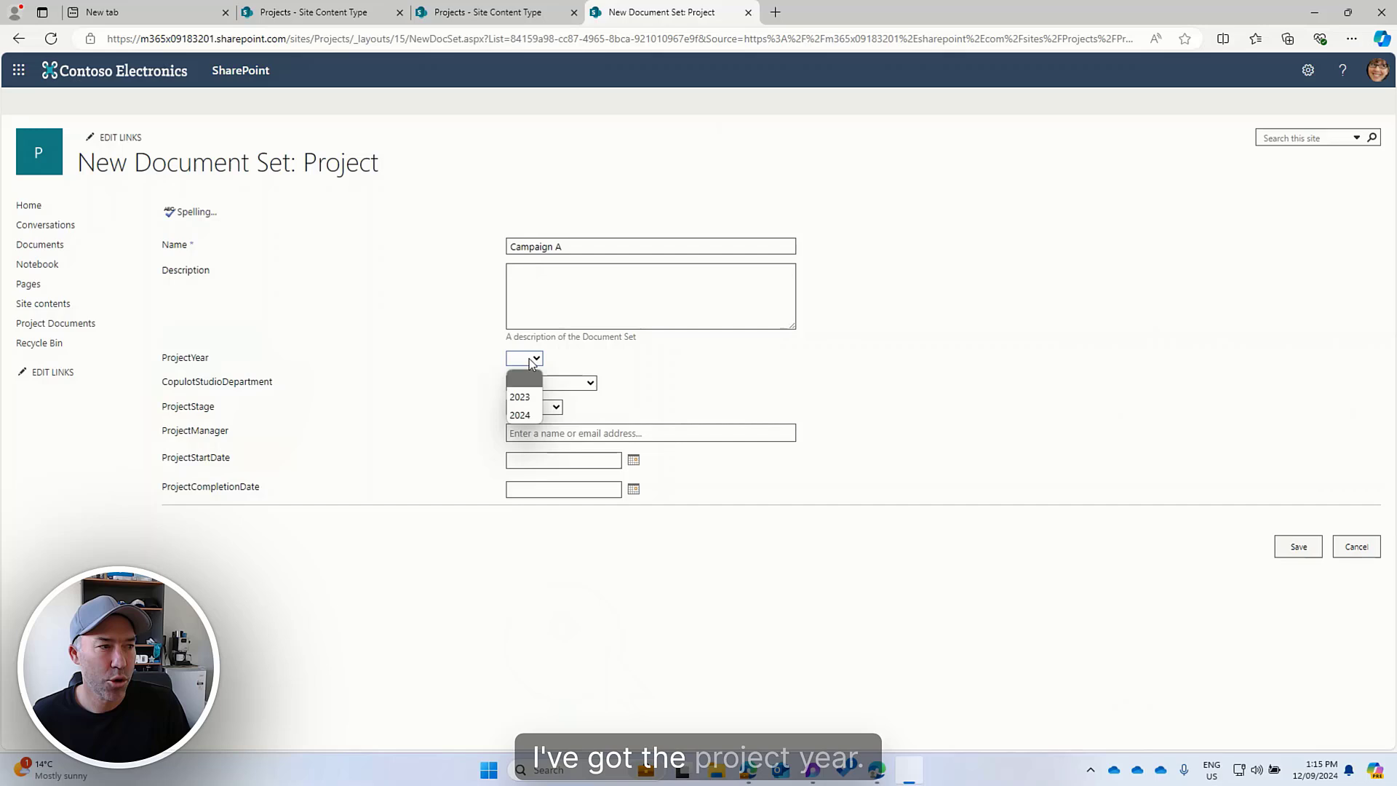
pyautogui.click(529, 397)
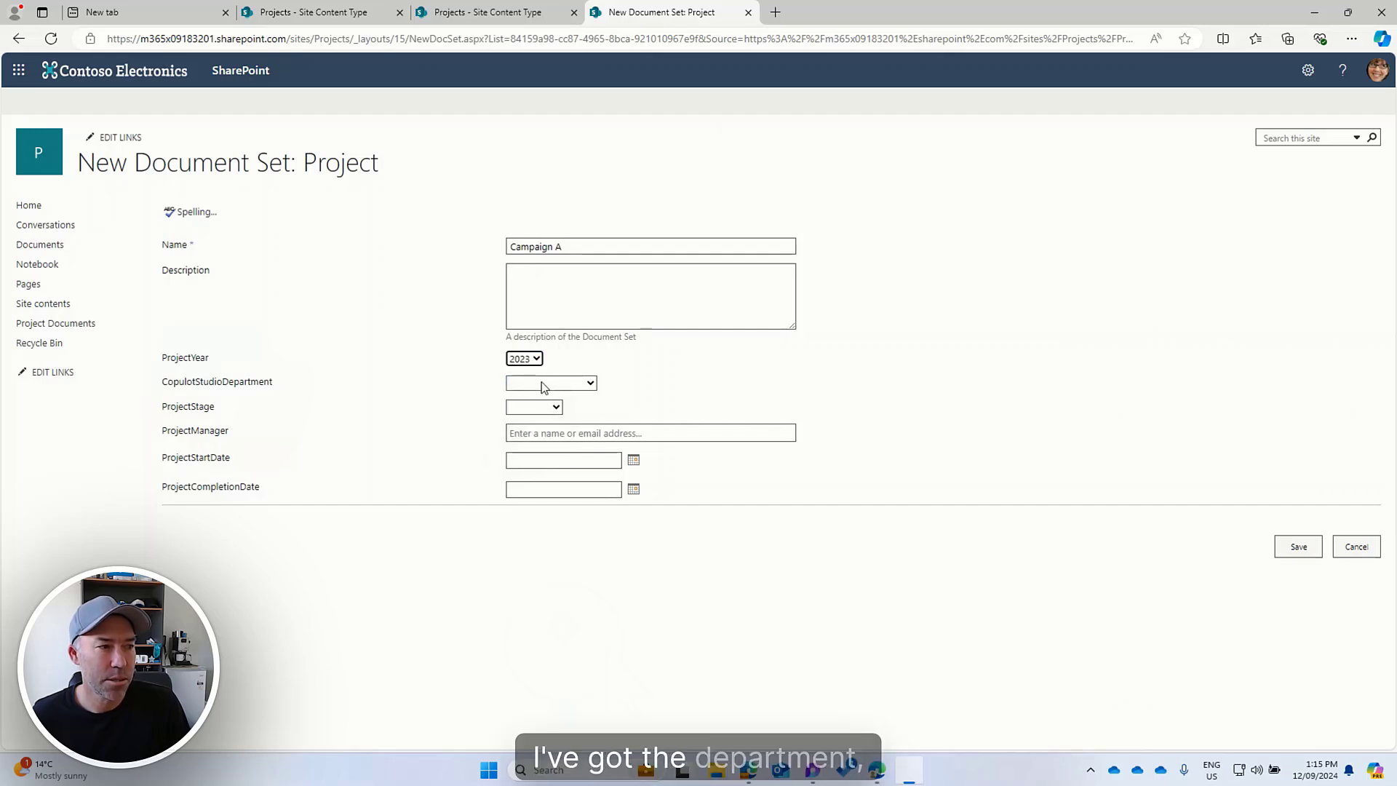
pyautogui.click(559, 383)
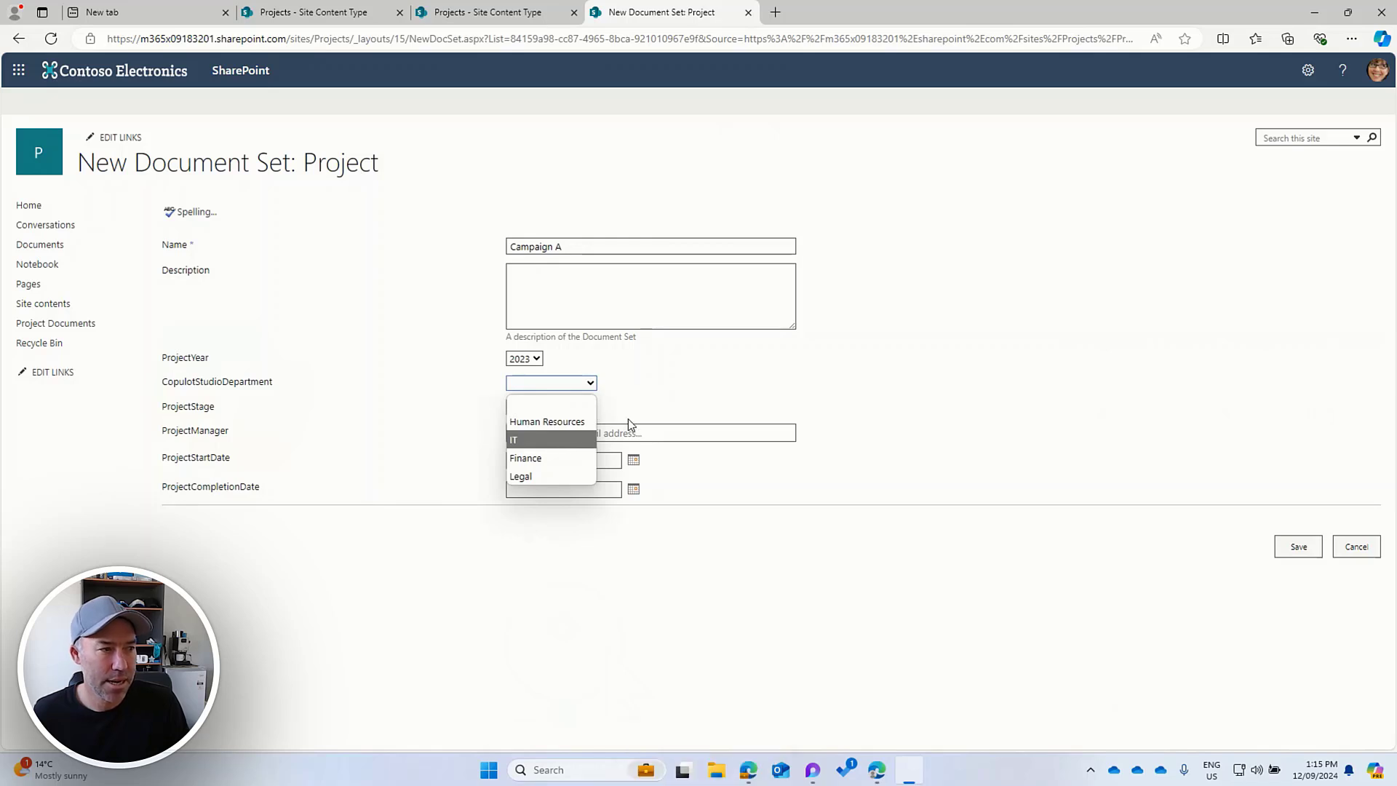
pyautogui.click(547, 421)
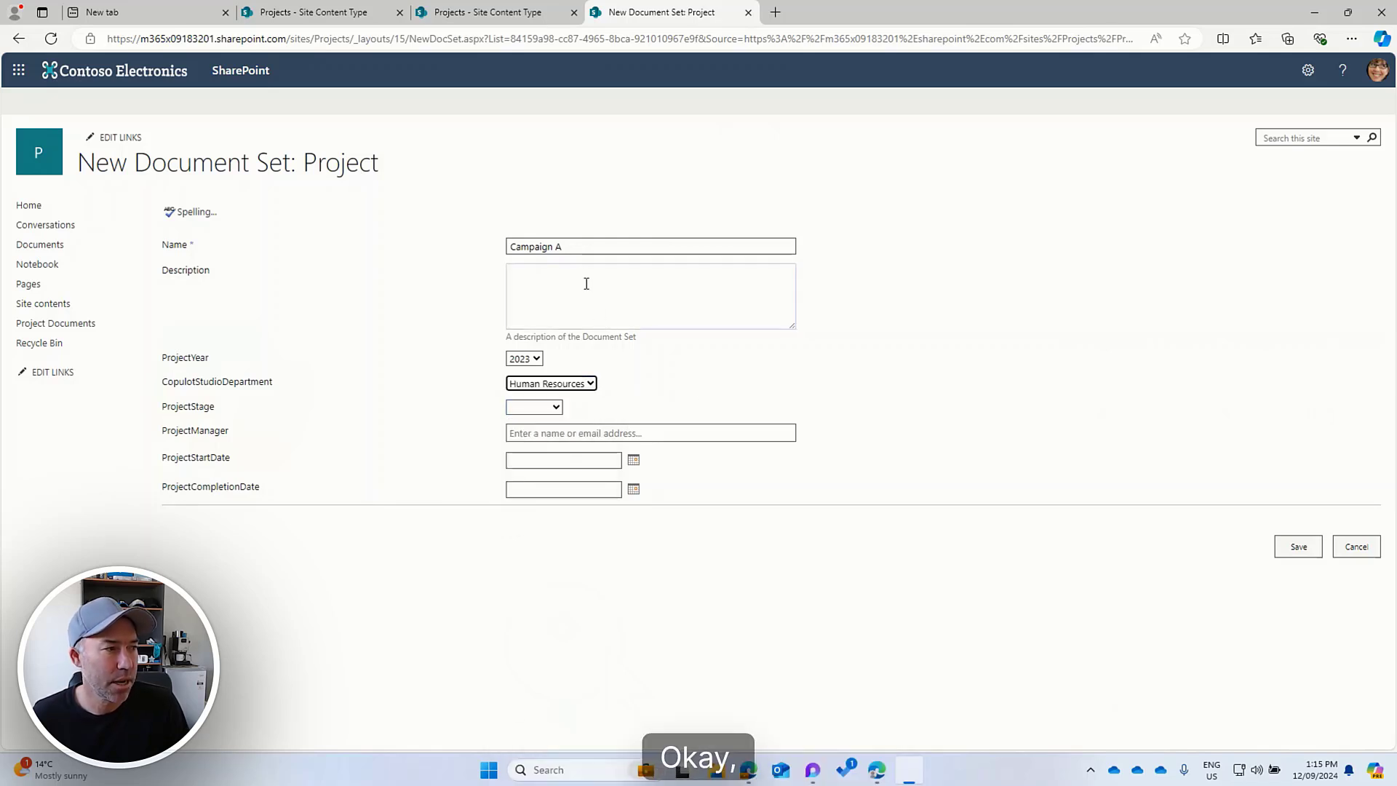
pyautogui.click(539, 407)
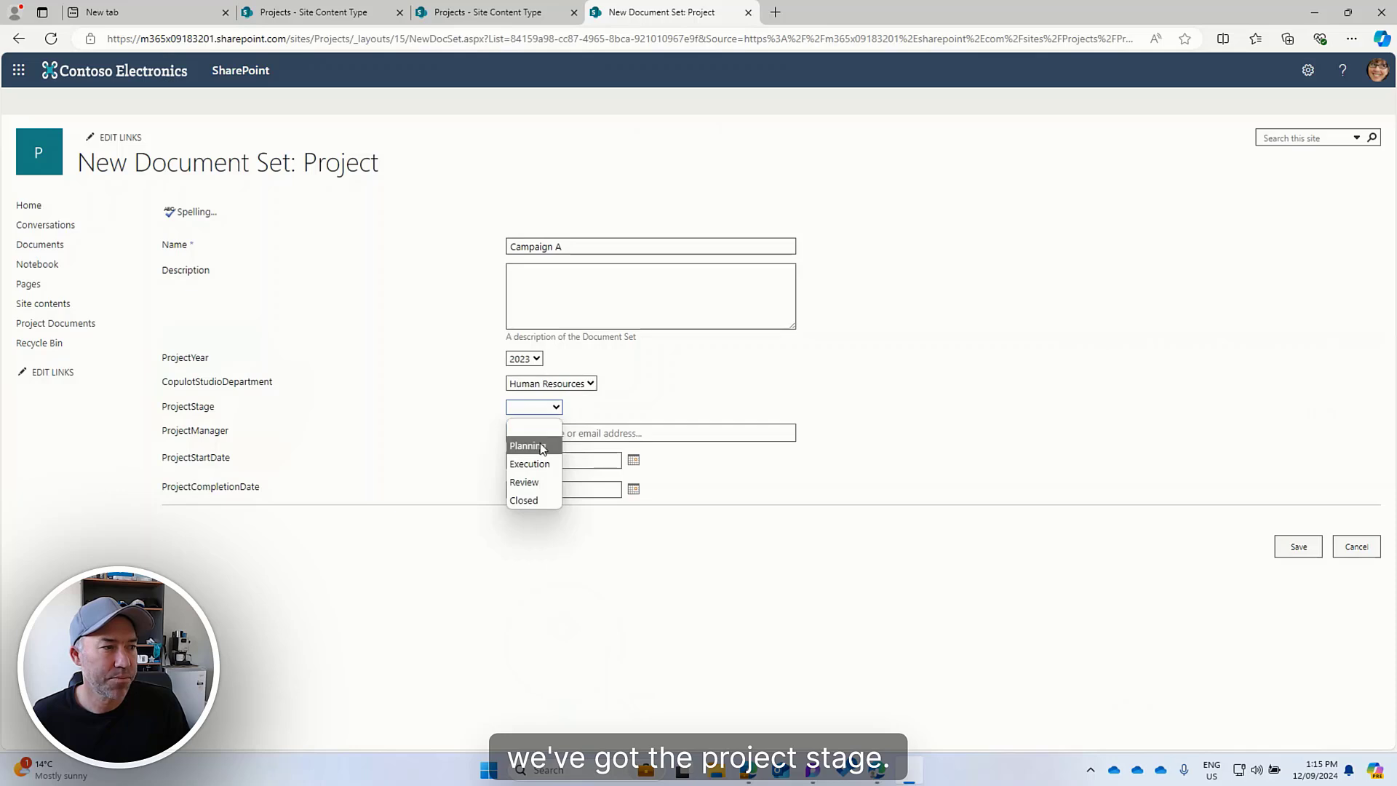
pyautogui.click(540, 447)
# - Assign the project manager, set ProjectStartDate to 9/30/2024 and save the Campaign A project
pyautogui.click(541, 433)
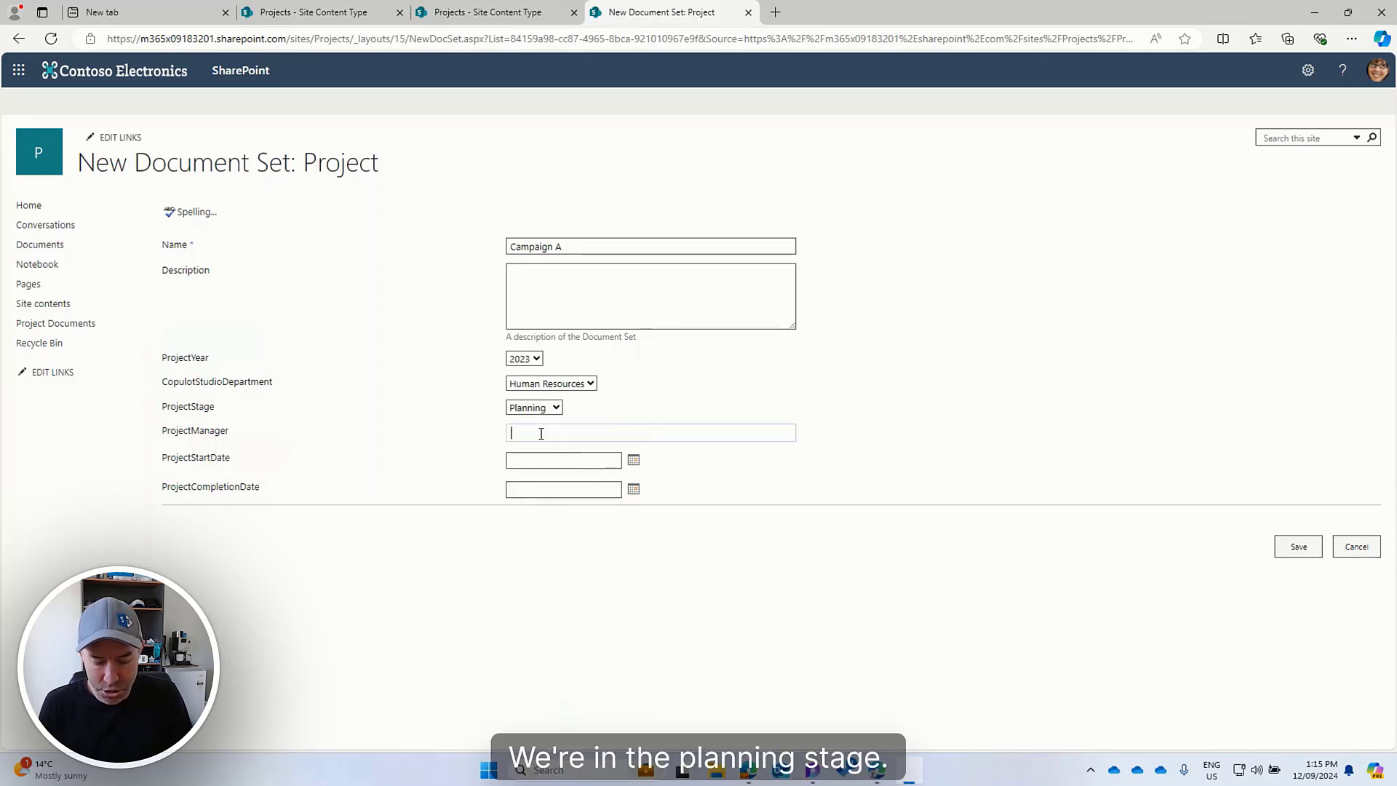
pyautogui.write('alex')
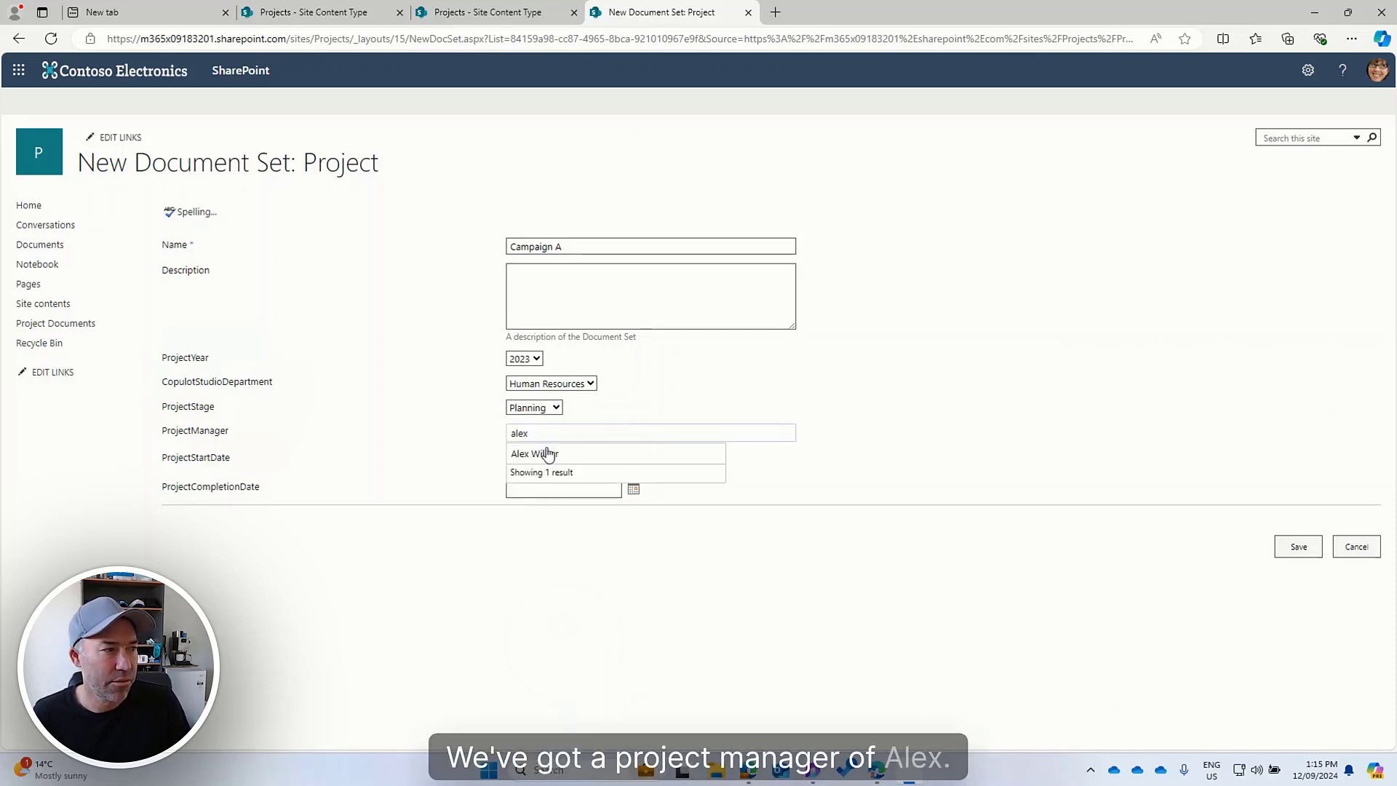
pyautogui.click(544, 453)
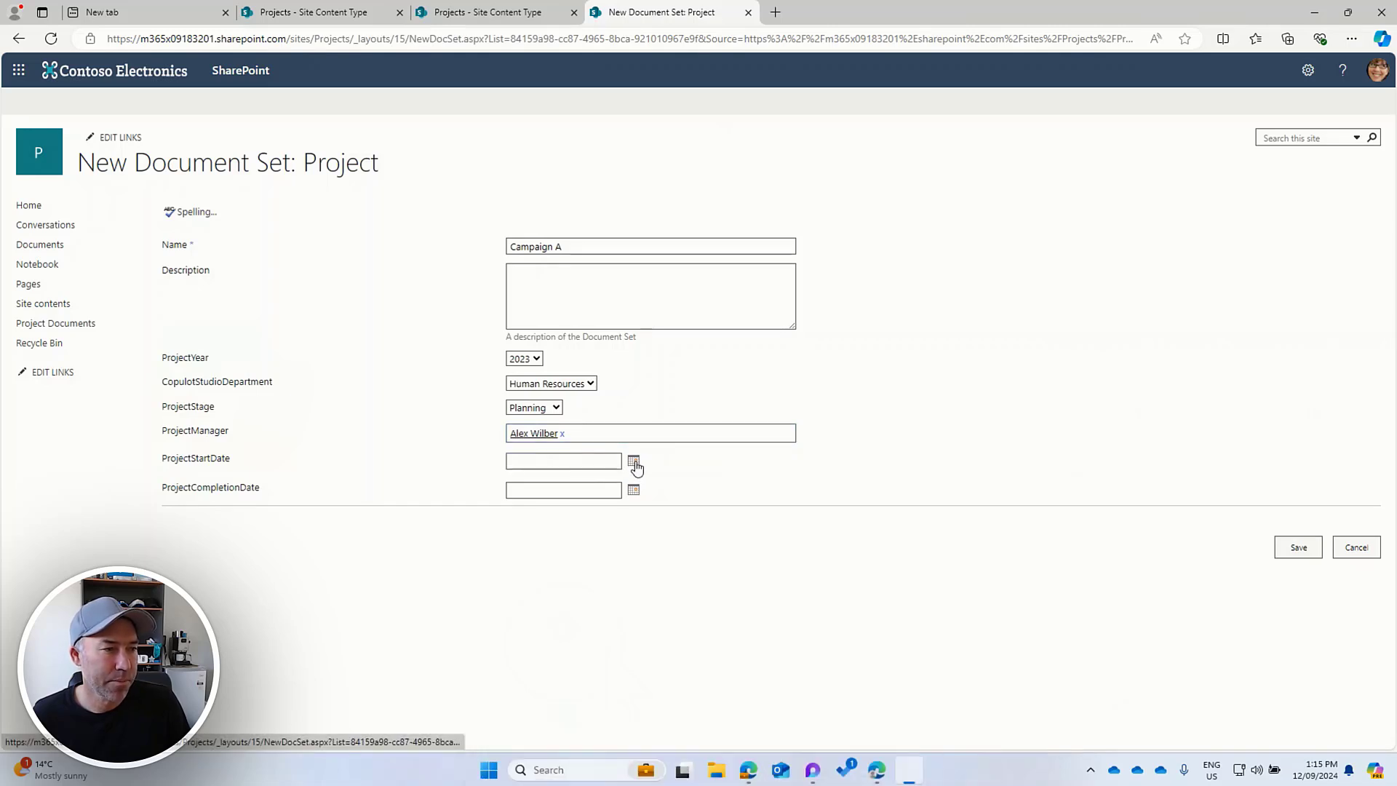
pyautogui.click(634, 465)
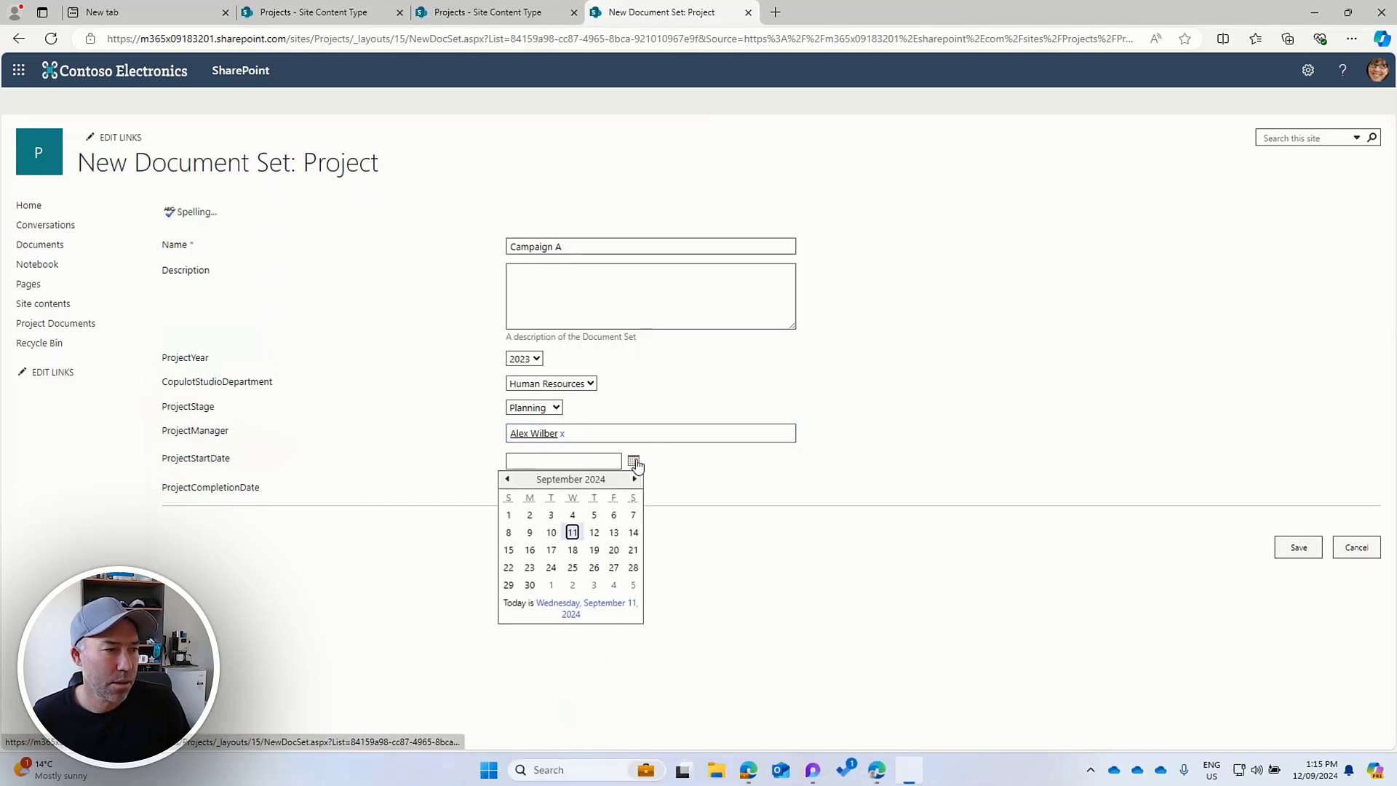
pyautogui.click(530, 585)
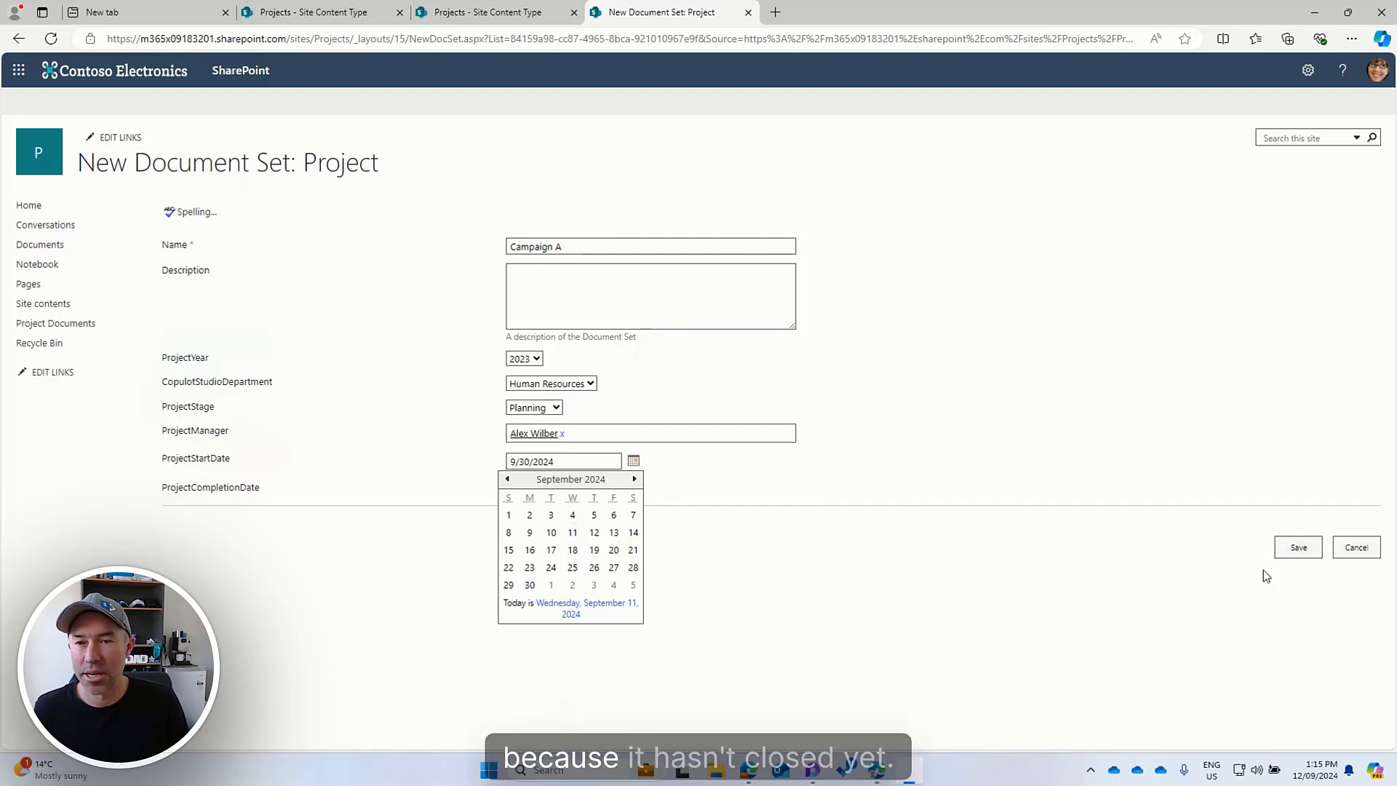
pyautogui.click(1294, 548)
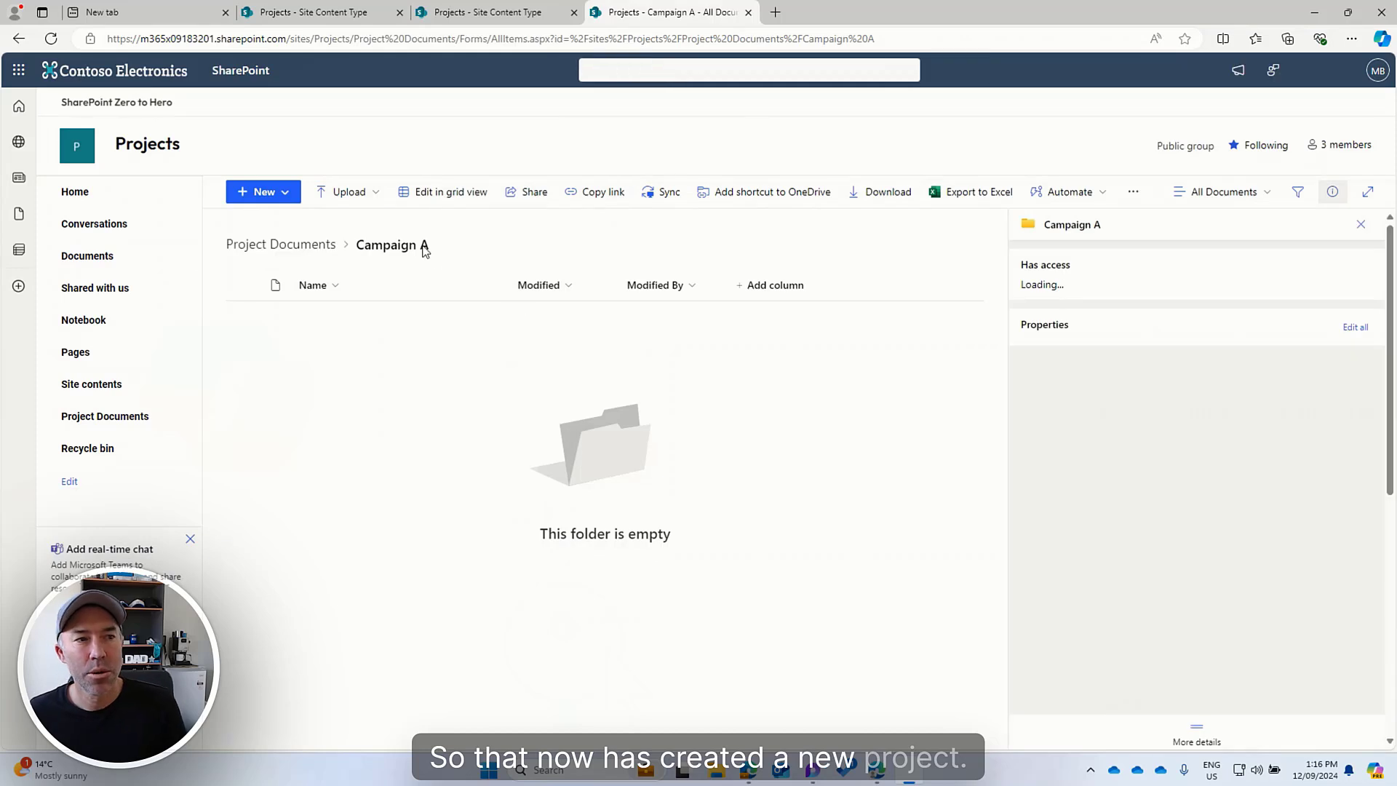
# - Show ProjectYear, CopulotStudioDepartment, ProjectStage, ProjectManager, ProjectStartDate and ProjectCompletionDate in the Project Documents library view, and hide Modified and Modified By
pyautogui.click(277, 246)
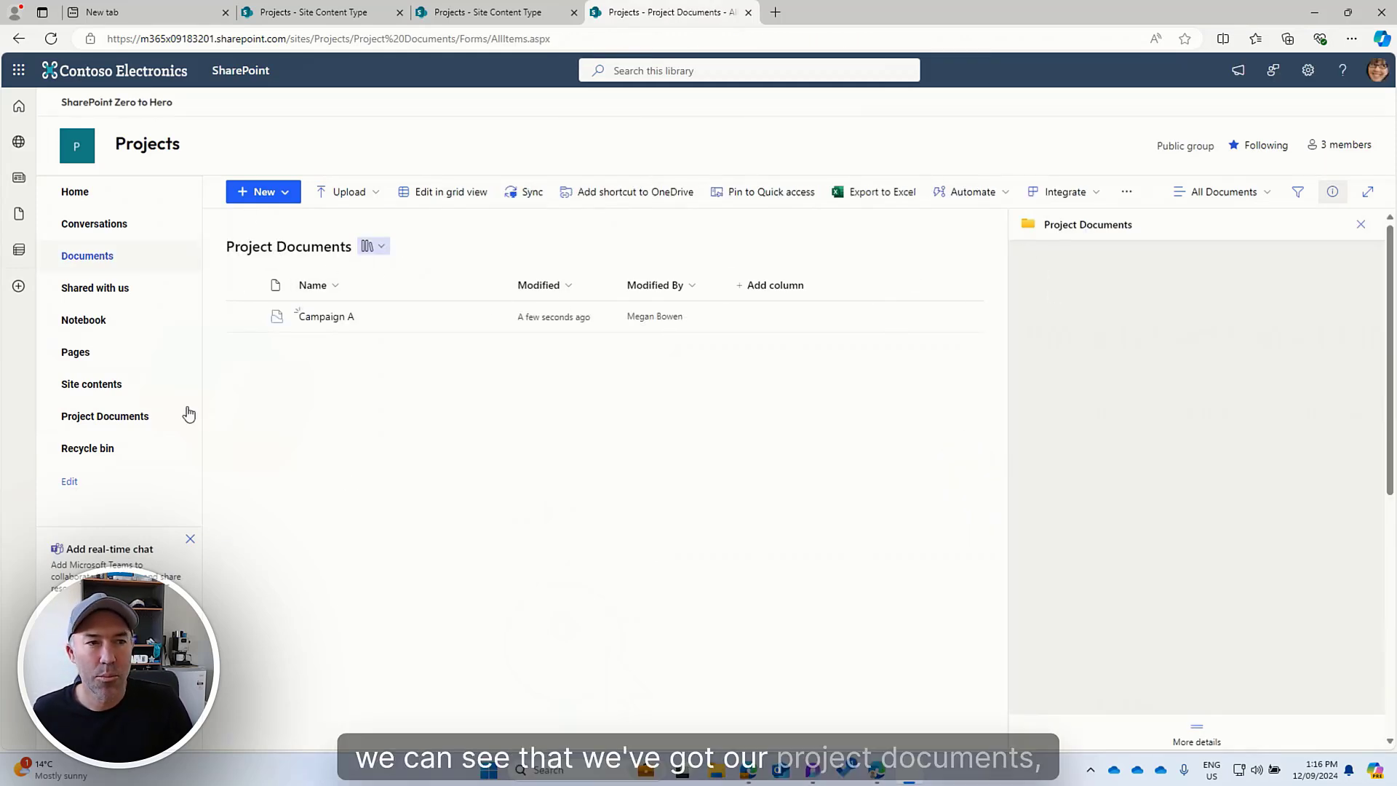
pyautogui.click(1360, 225)
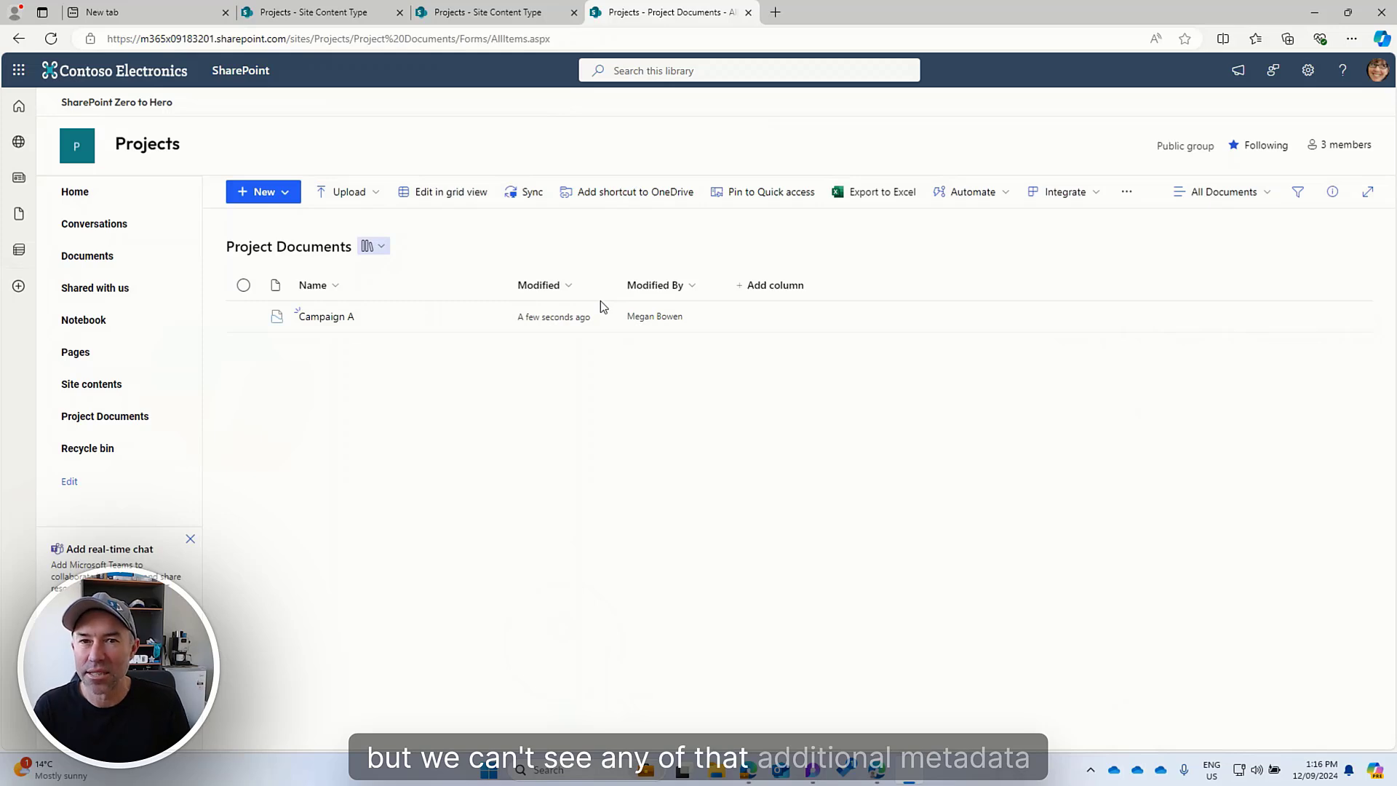
pyautogui.click(779, 292)
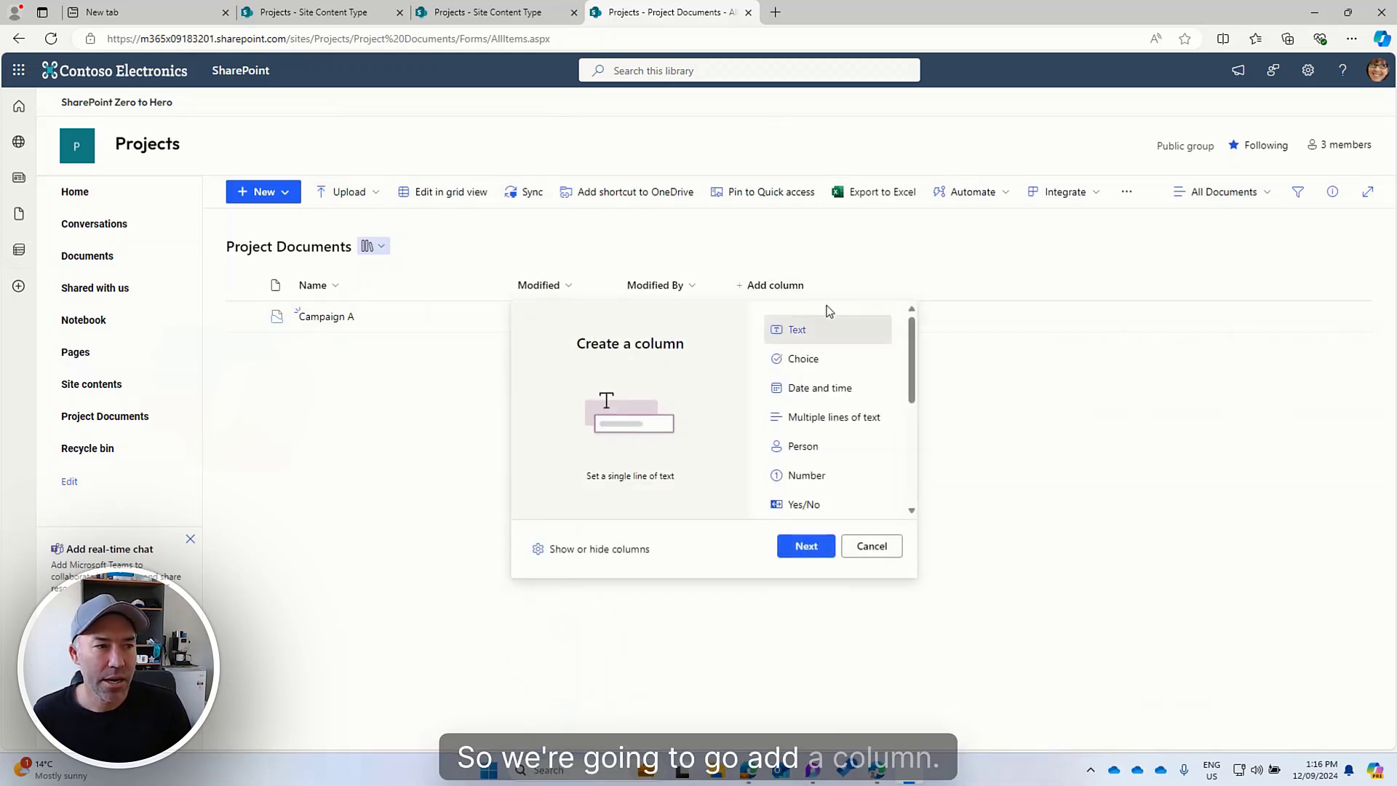
pyautogui.click(582, 550)
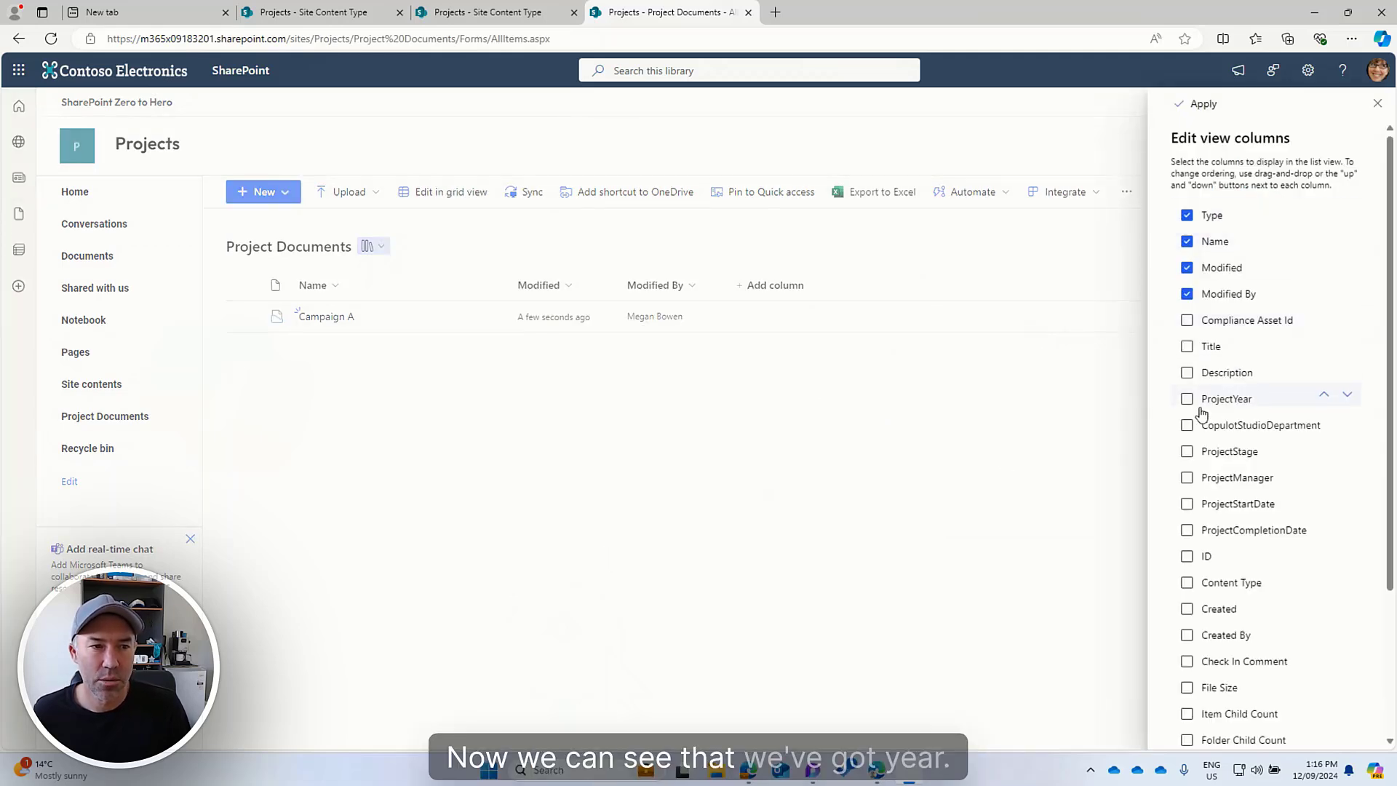
pyautogui.click(1187, 400)
pyautogui.click(1187, 426)
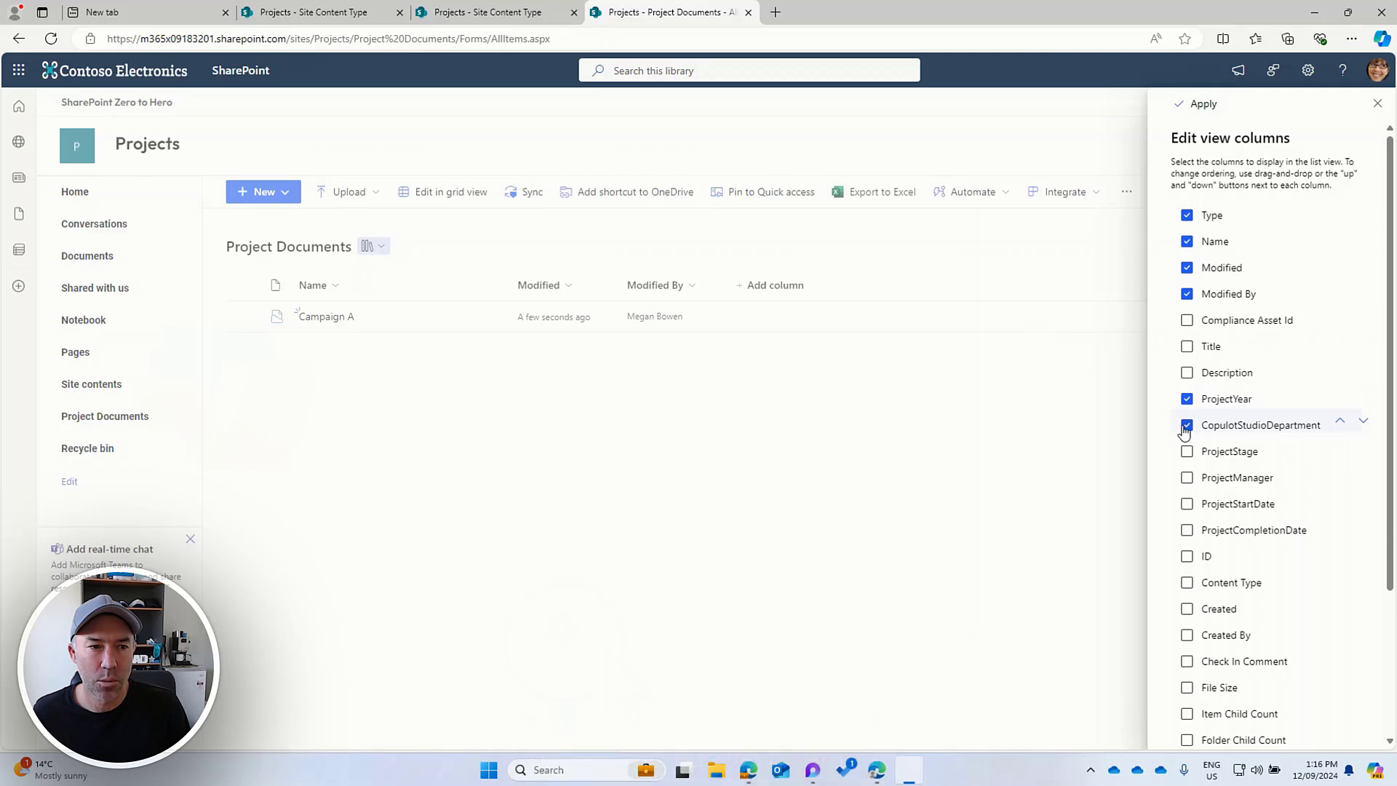
pyautogui.click(1187, 453)
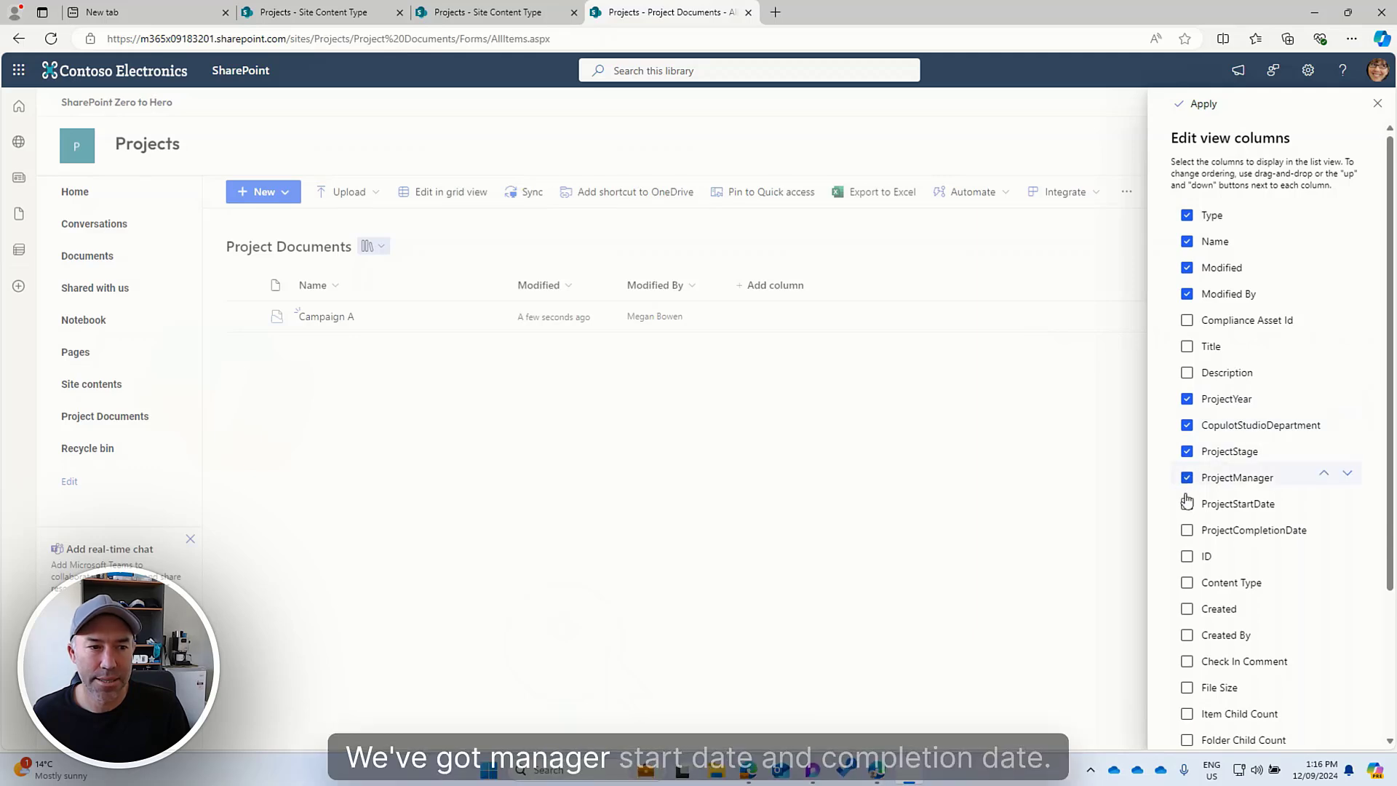
pyautogui.click(1188, 506)
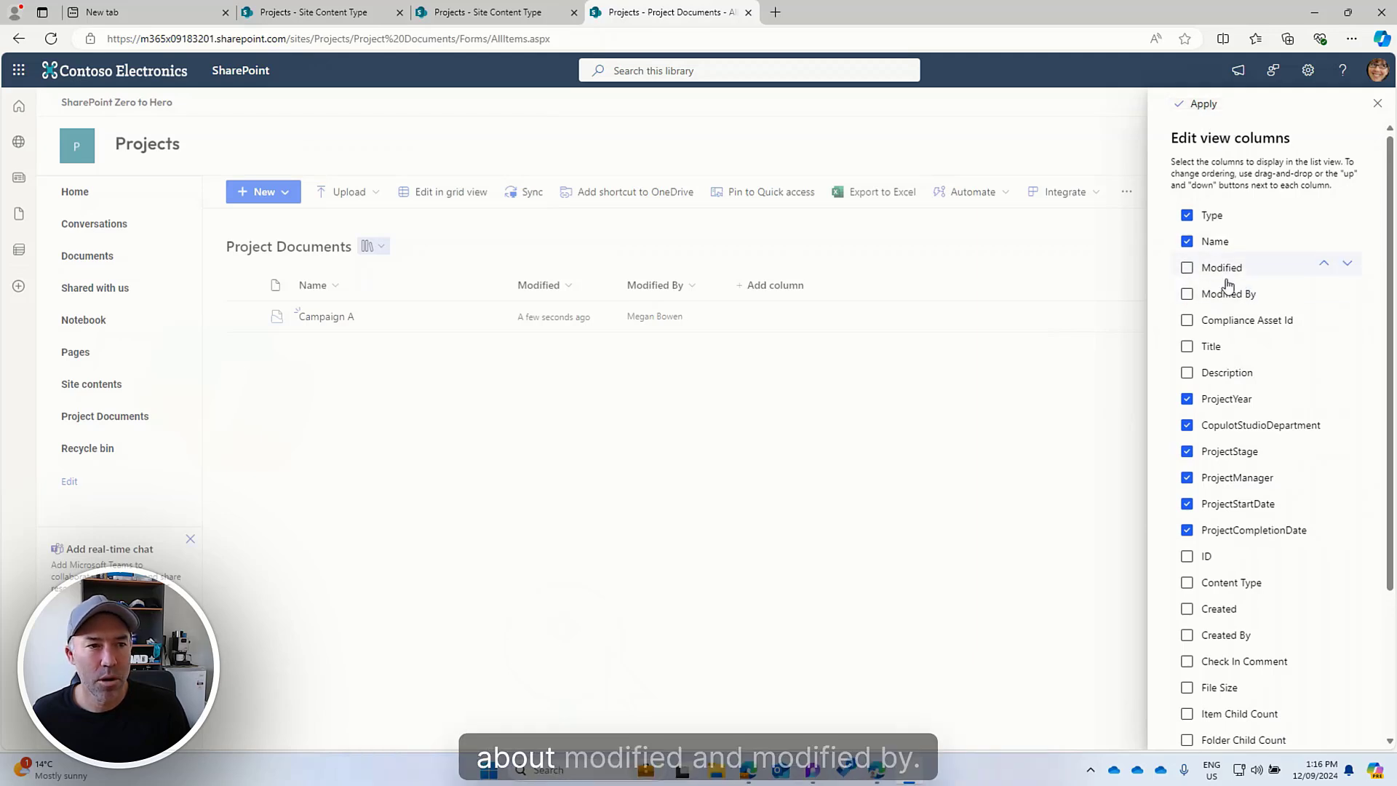
pyautogui.click(1193, 103)
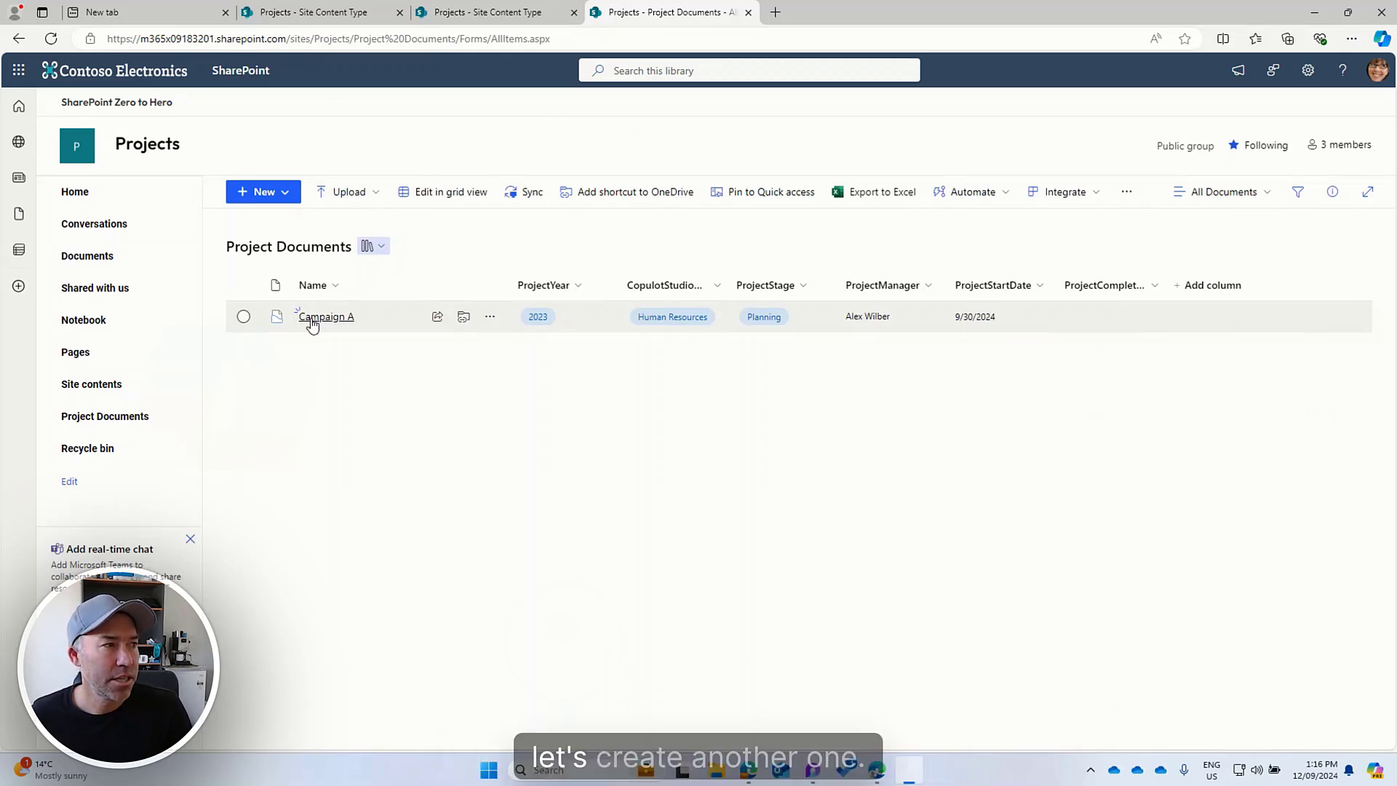
# - Start another new Project in the library and name it System Upgrade, copying the name from the folder outline in Notepad
pyautogui.click(268, 193)
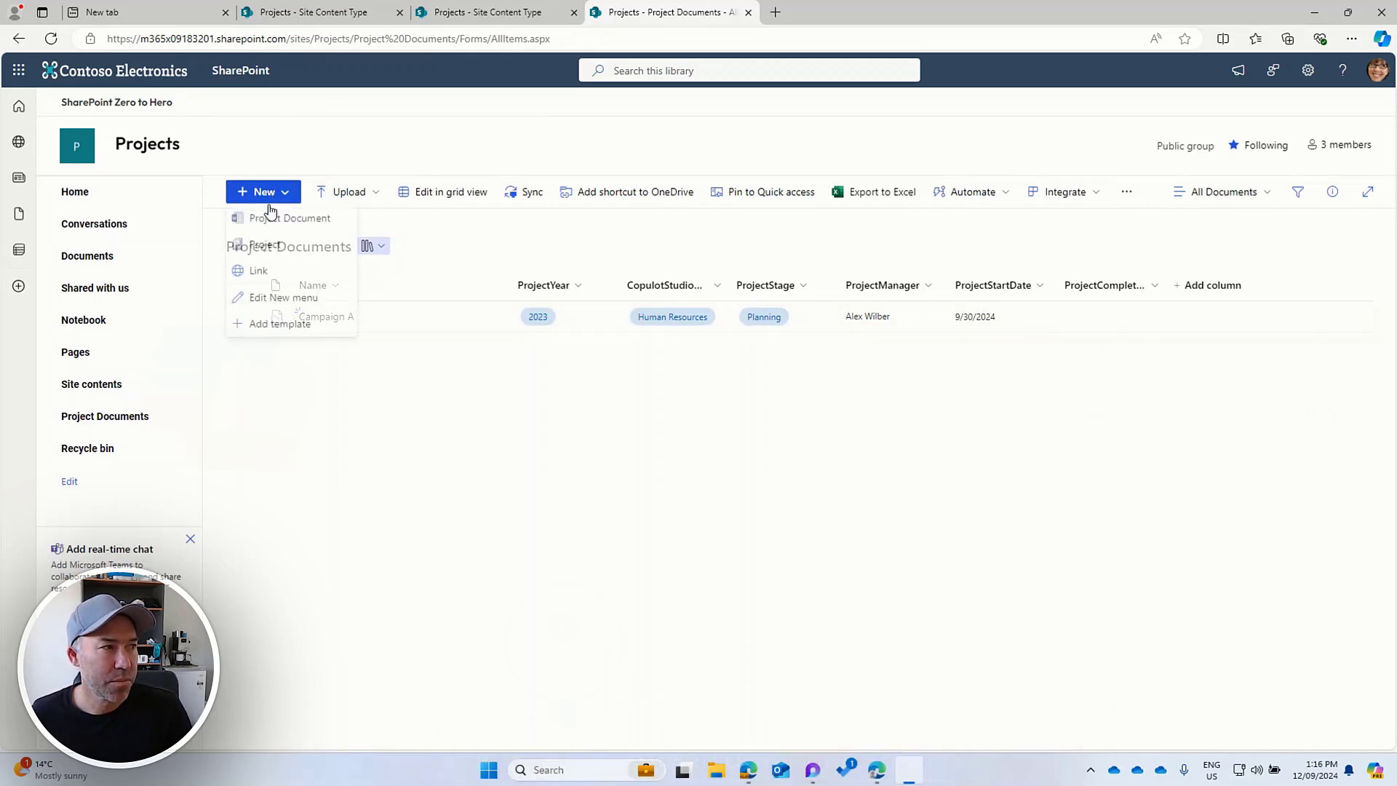
pyautogui.click(275, 248)
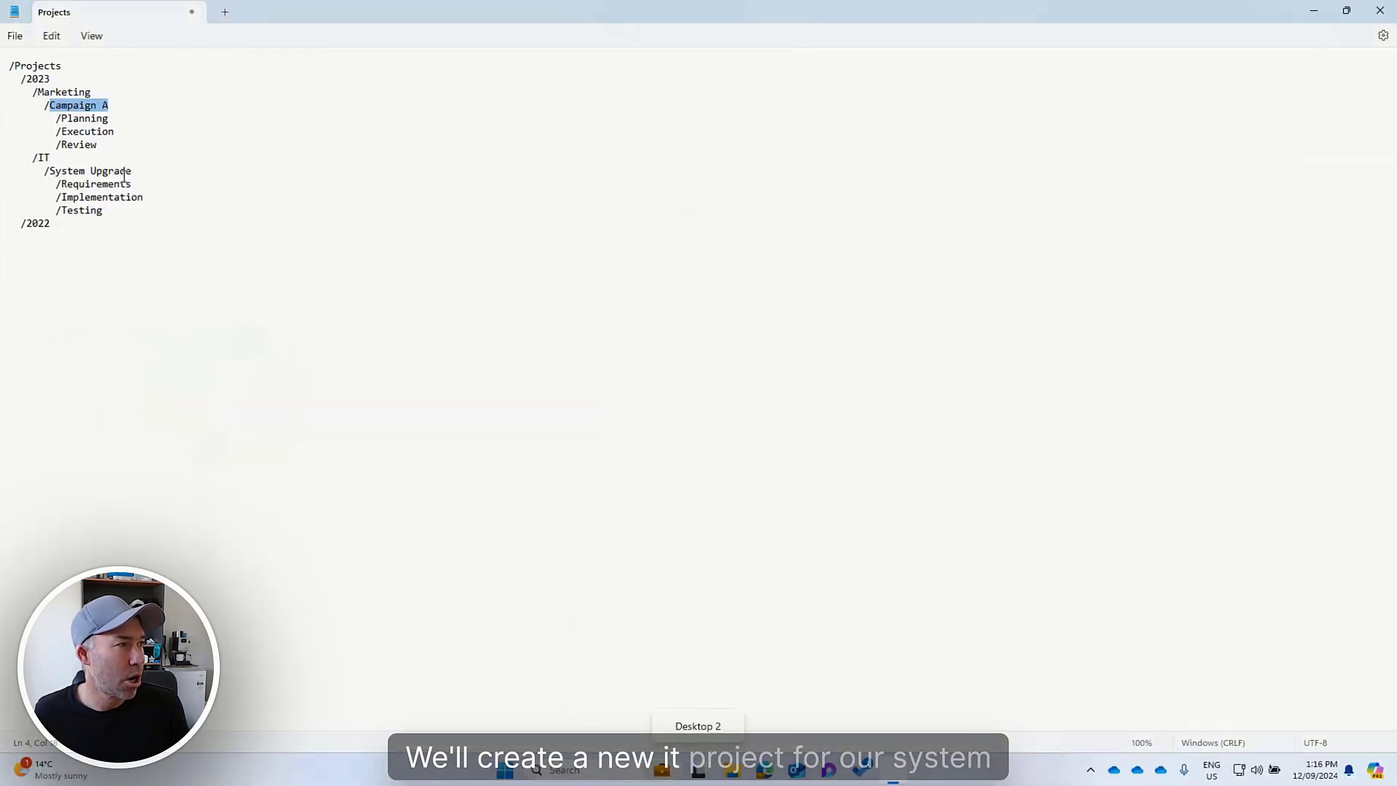
pyautogui.moveTo(132, 173); pyautogui.dragTo(51, 176)
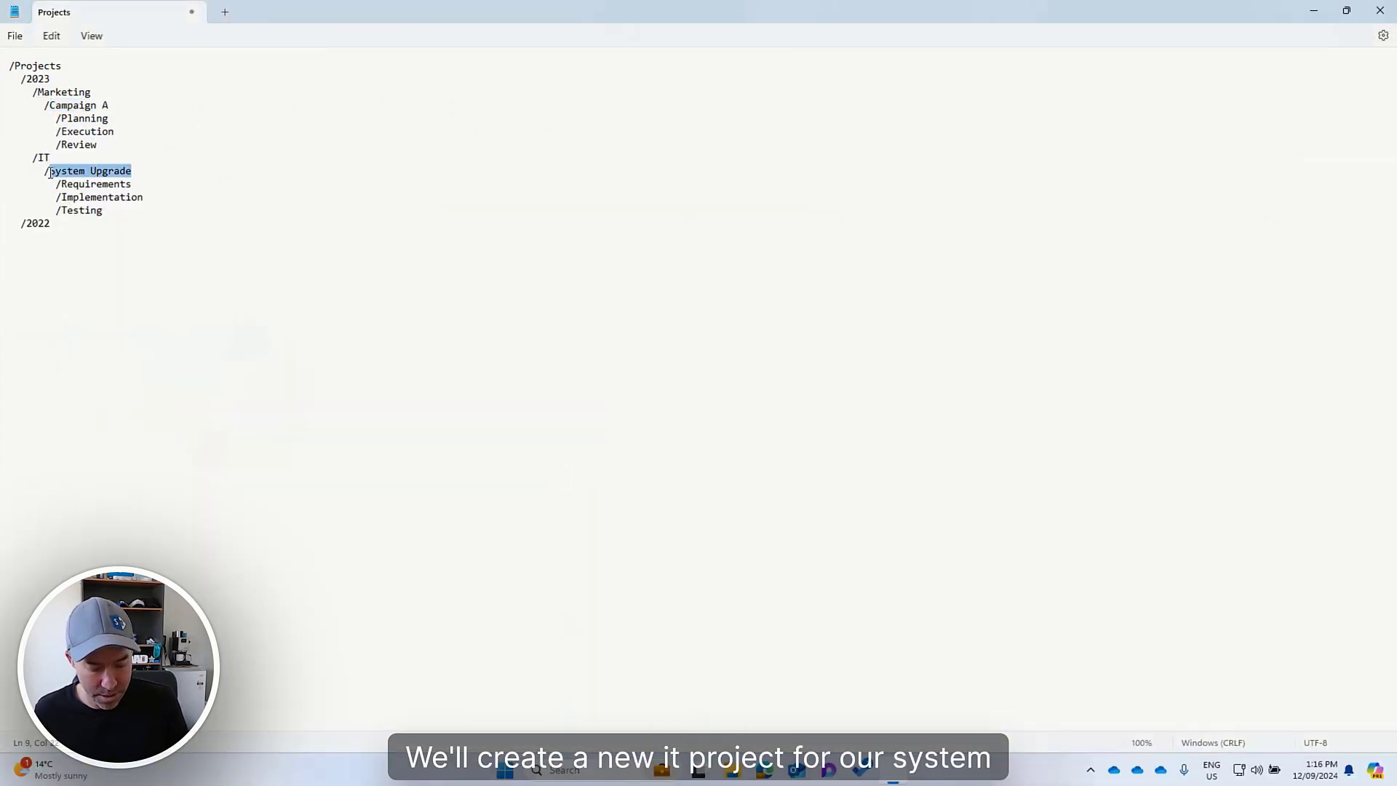
pyautogui.press('ctrl+super+Left')
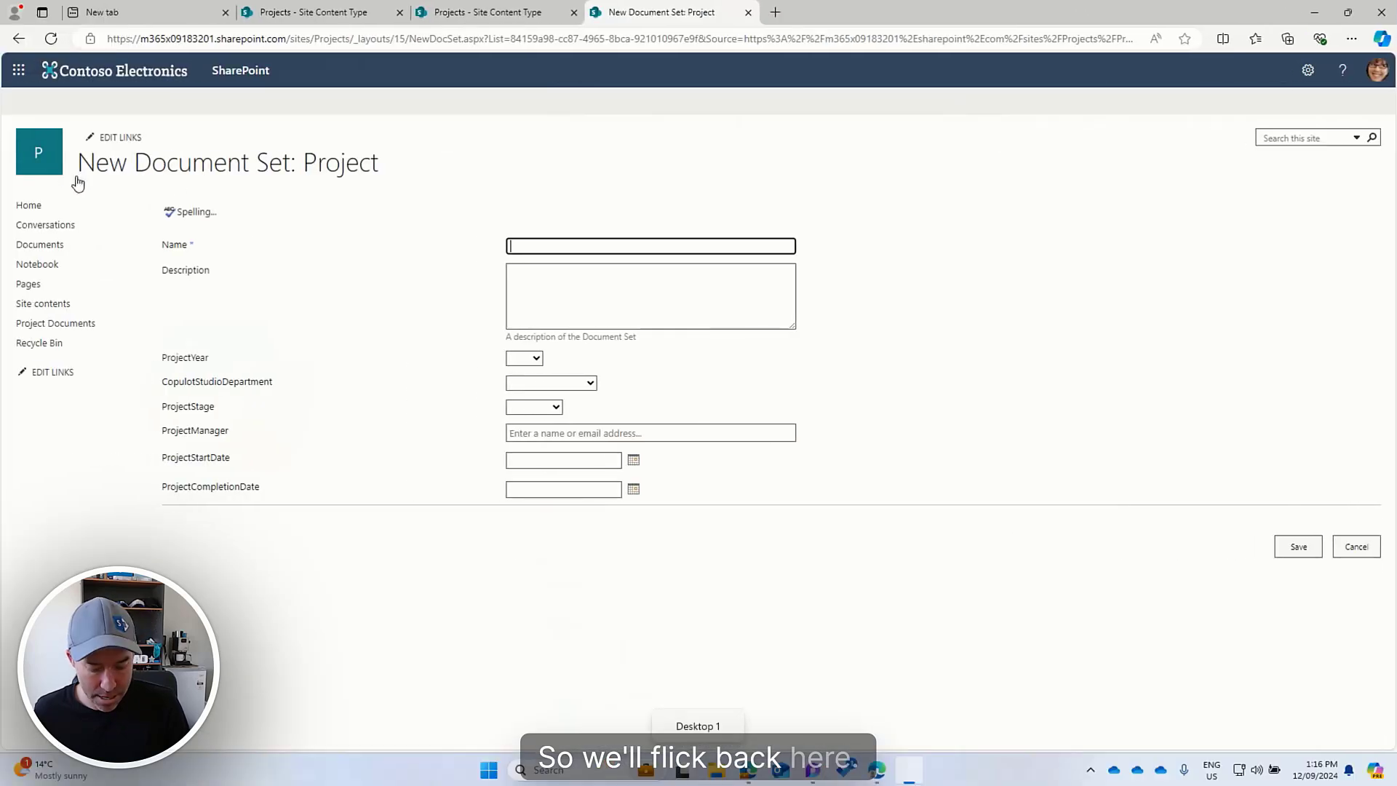
pyautogui.write('System Upgrade')
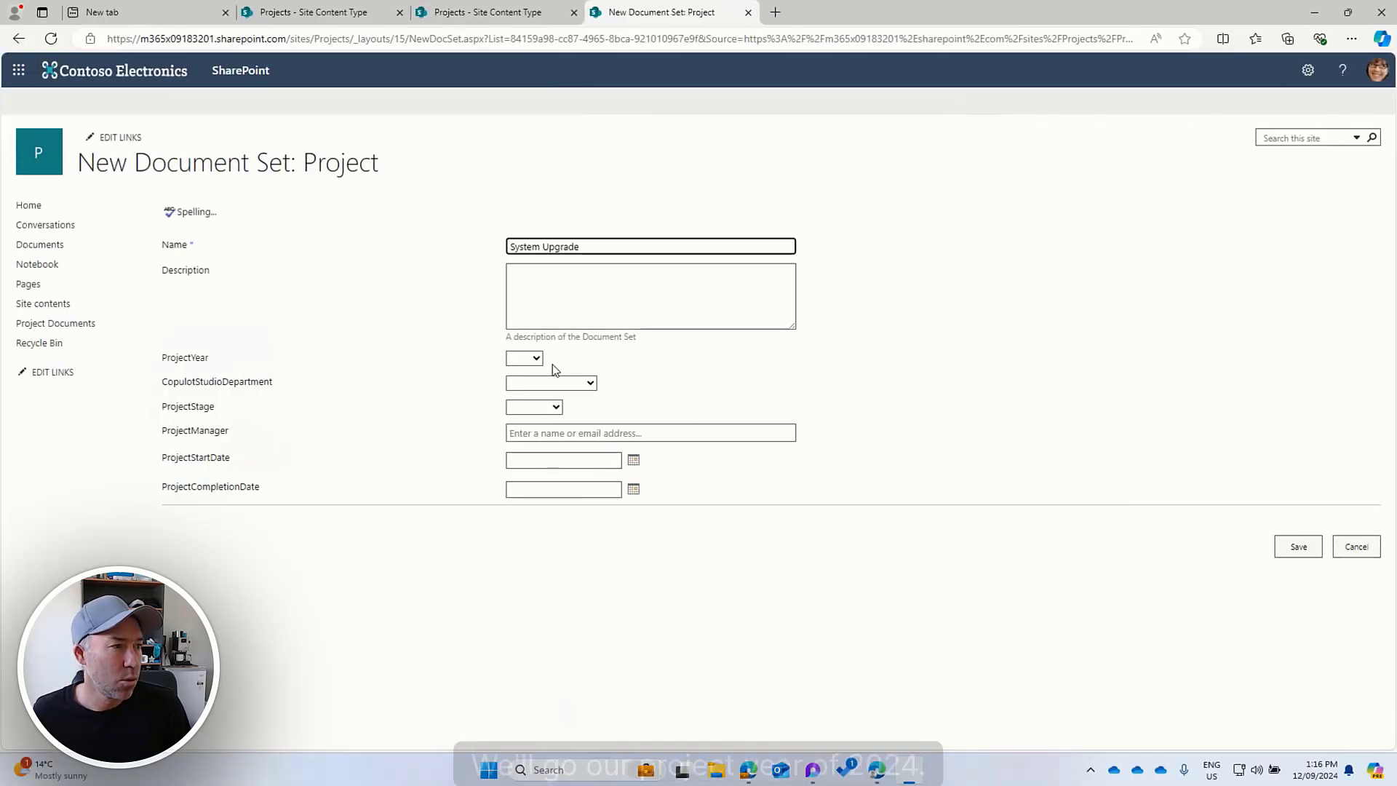
# - Set the System Upgrade project's ProjectYear to 2024, its department to IT and its ProjectStage to Execution
pyautogui.click(528, 359)
pyautogui.click(521, 415)
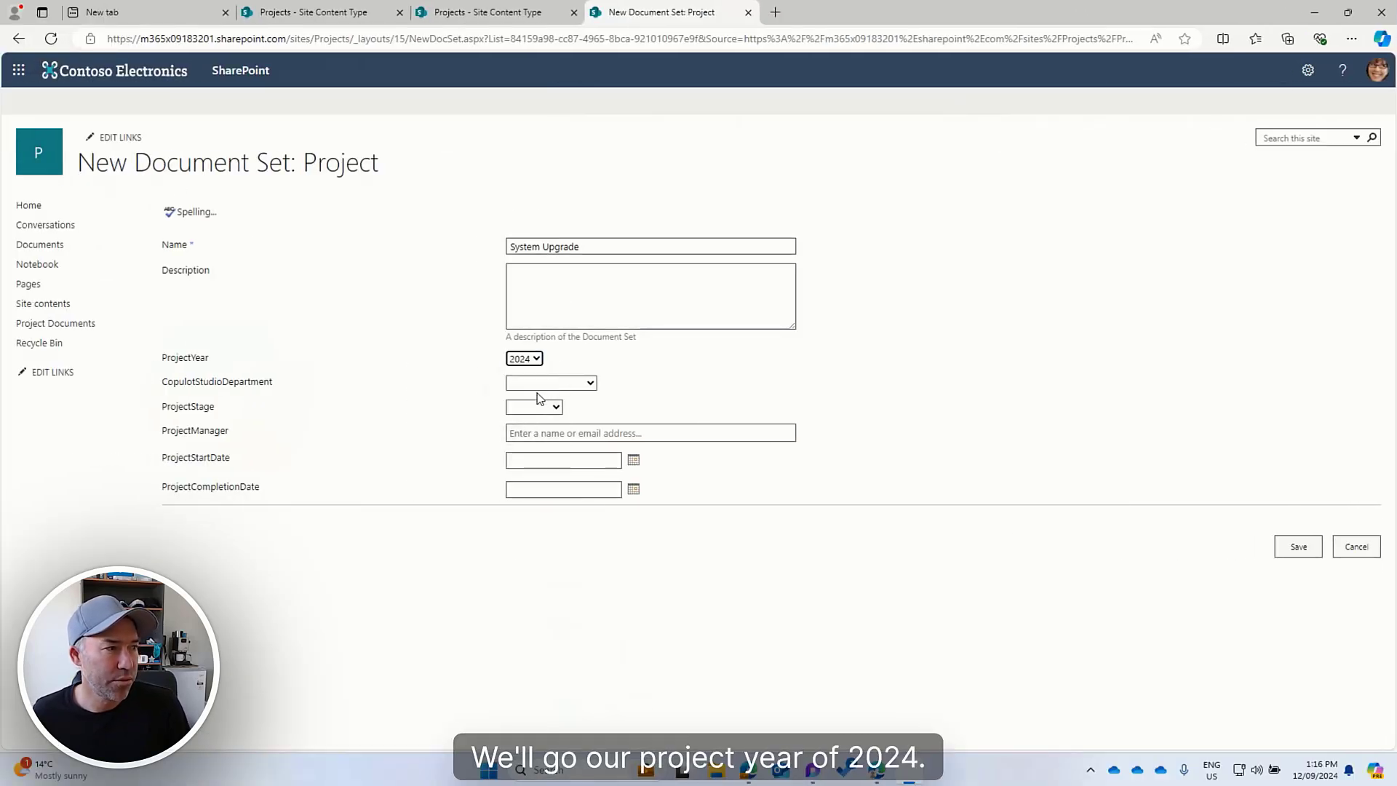
pyautogui.click(539, 383)
pyautogui.click(530, 439)
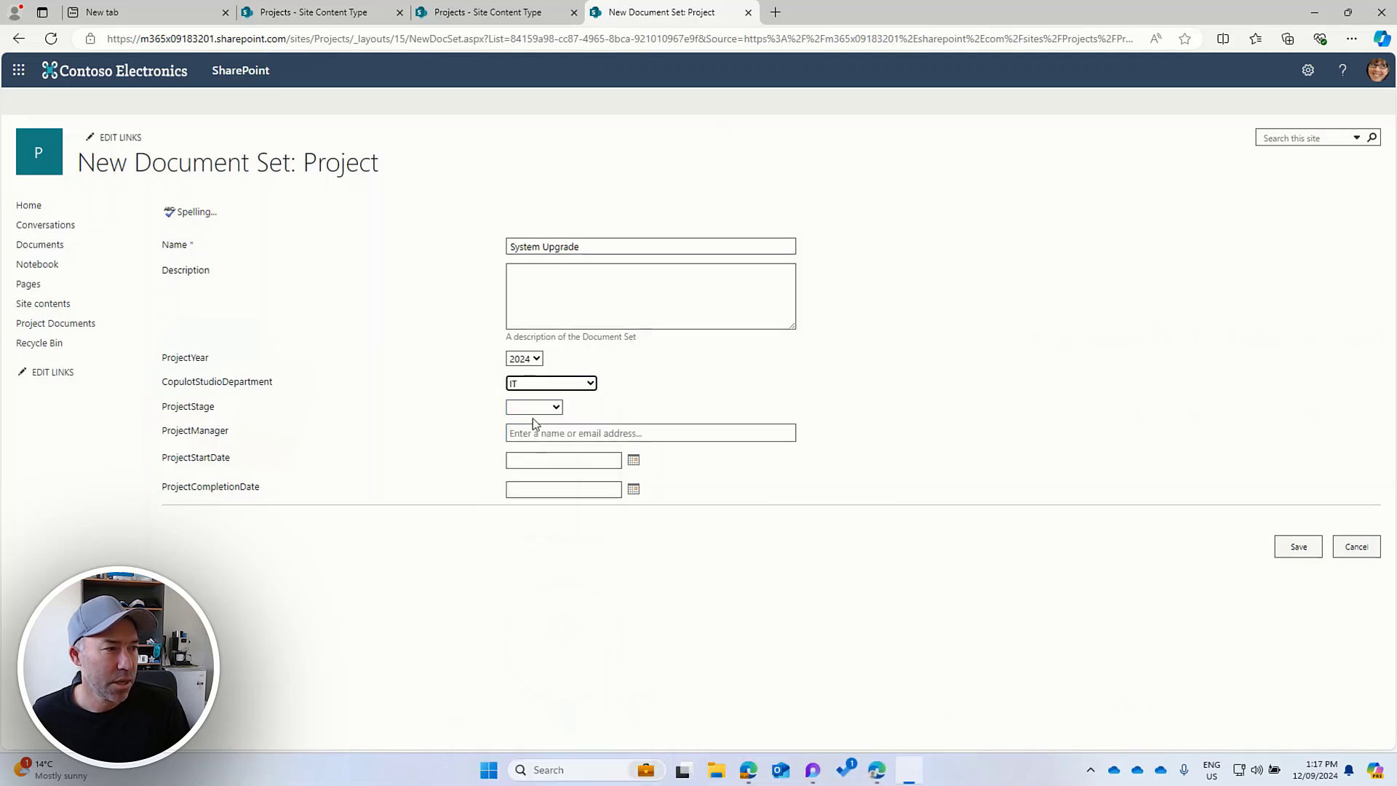
pyautogui.click(531, 408)
pyautogui.click(536, 465)
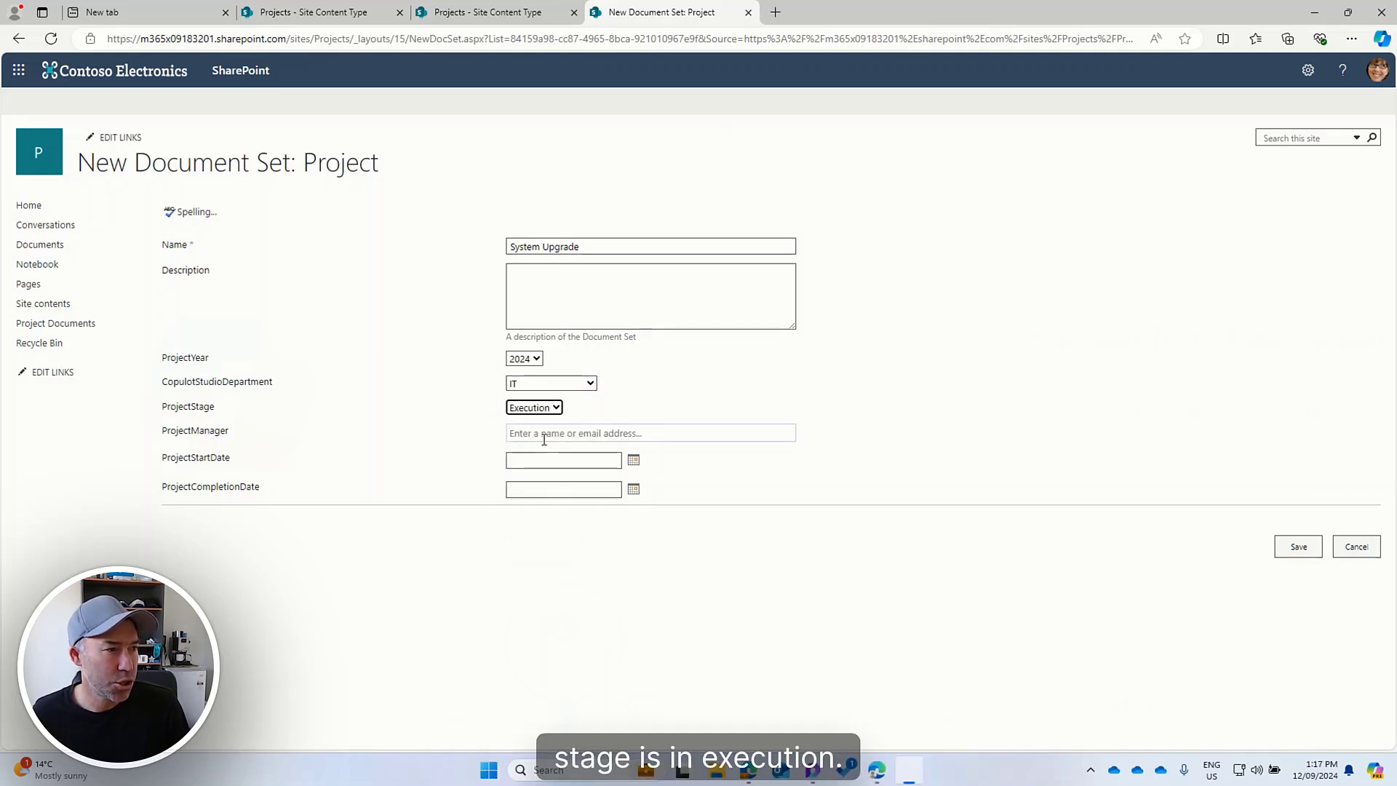
# - Assign the project manager for the System Upgrade project
pyautogui.click(544, 438)
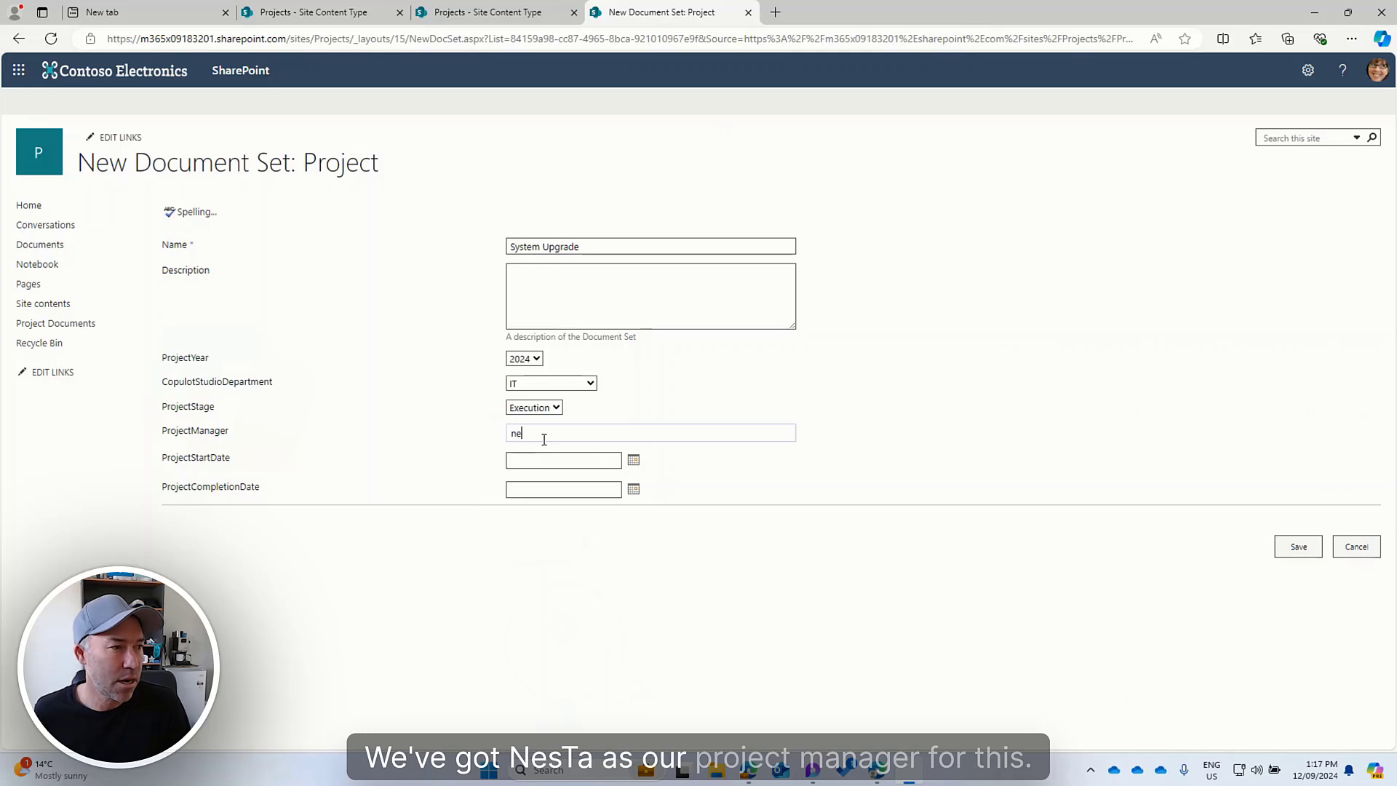
pyautogui.write('nest')
pyautogui.click(556, 452)
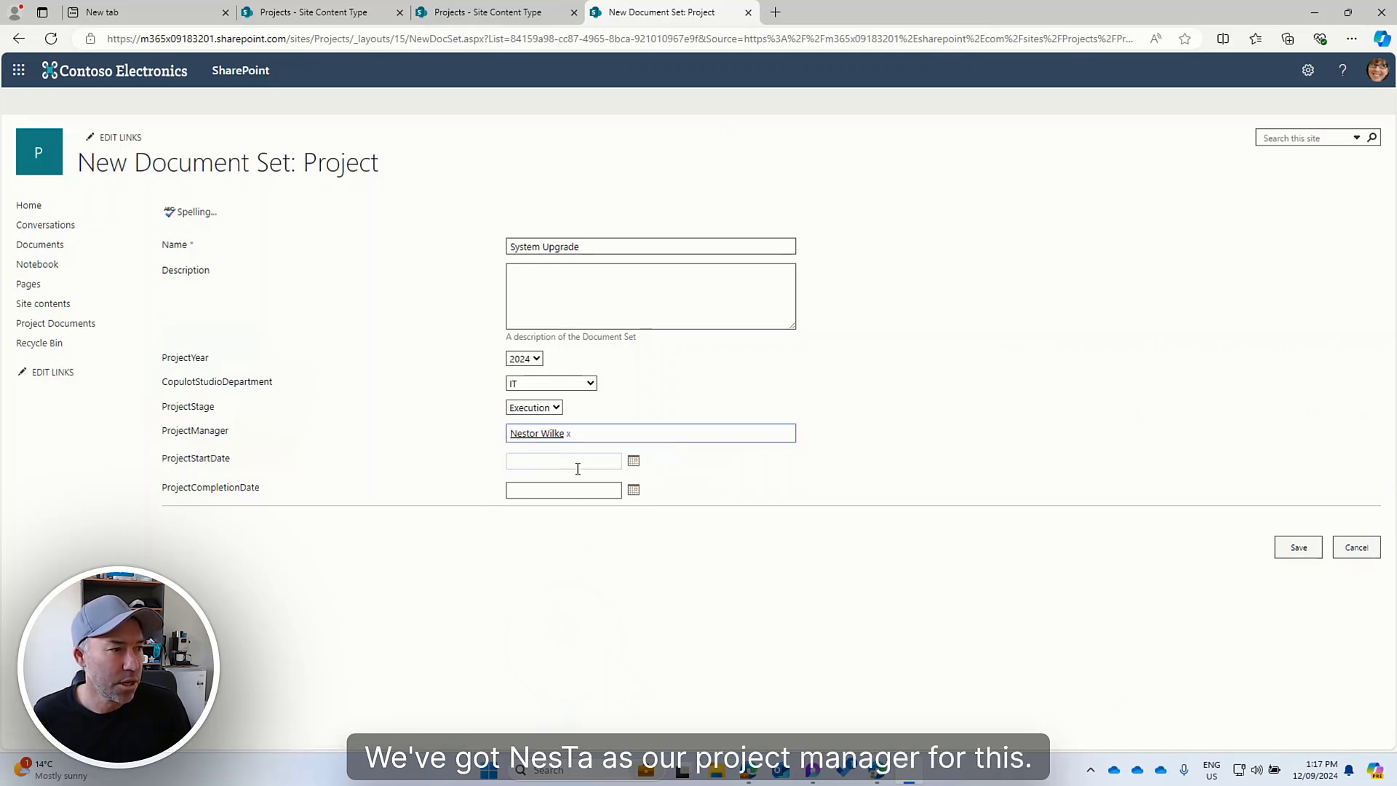
# - Set the System Upgrade project's ProjectStartDate to 8/1/2024
pyautogui.click(633, 463)
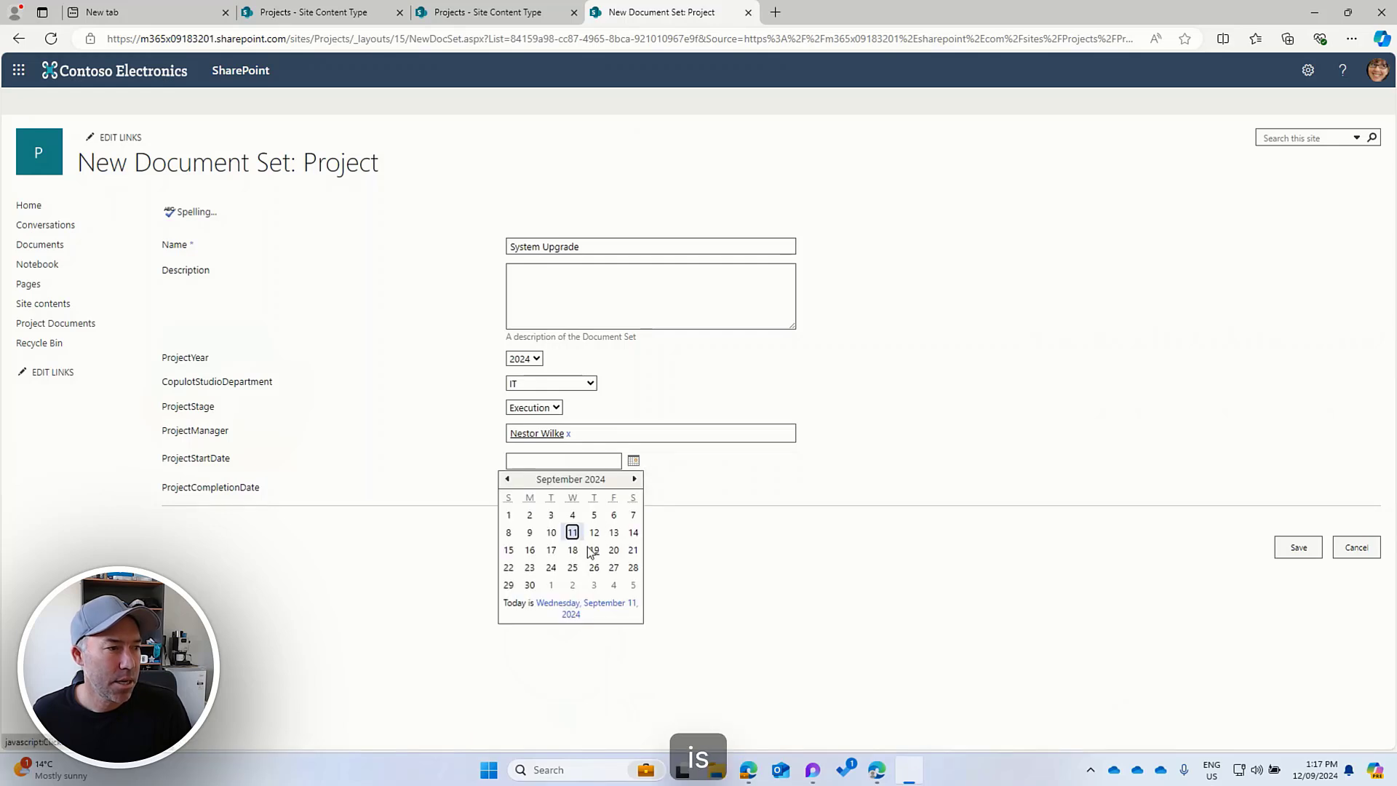
pyautogui.click(595, 534)
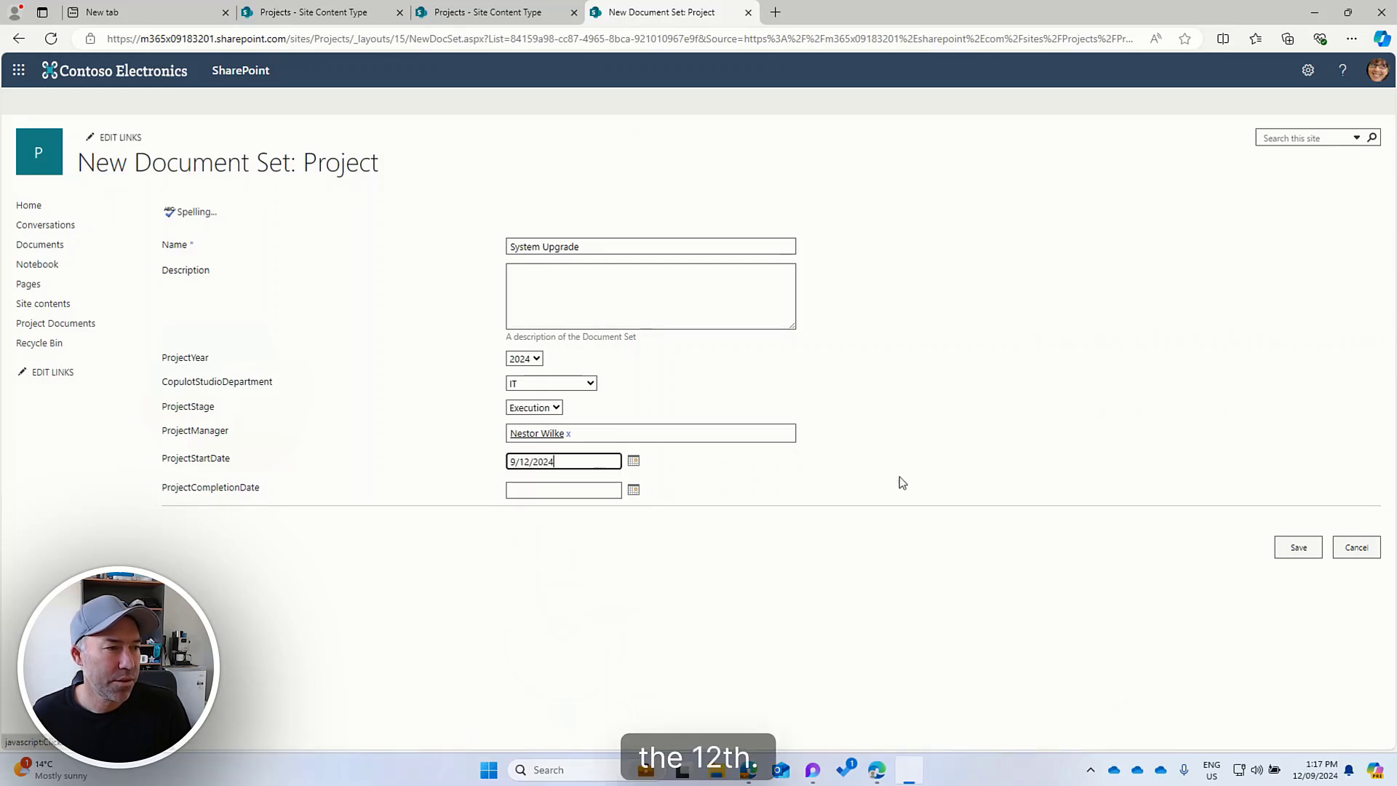
pyautogui.click(637, 465)
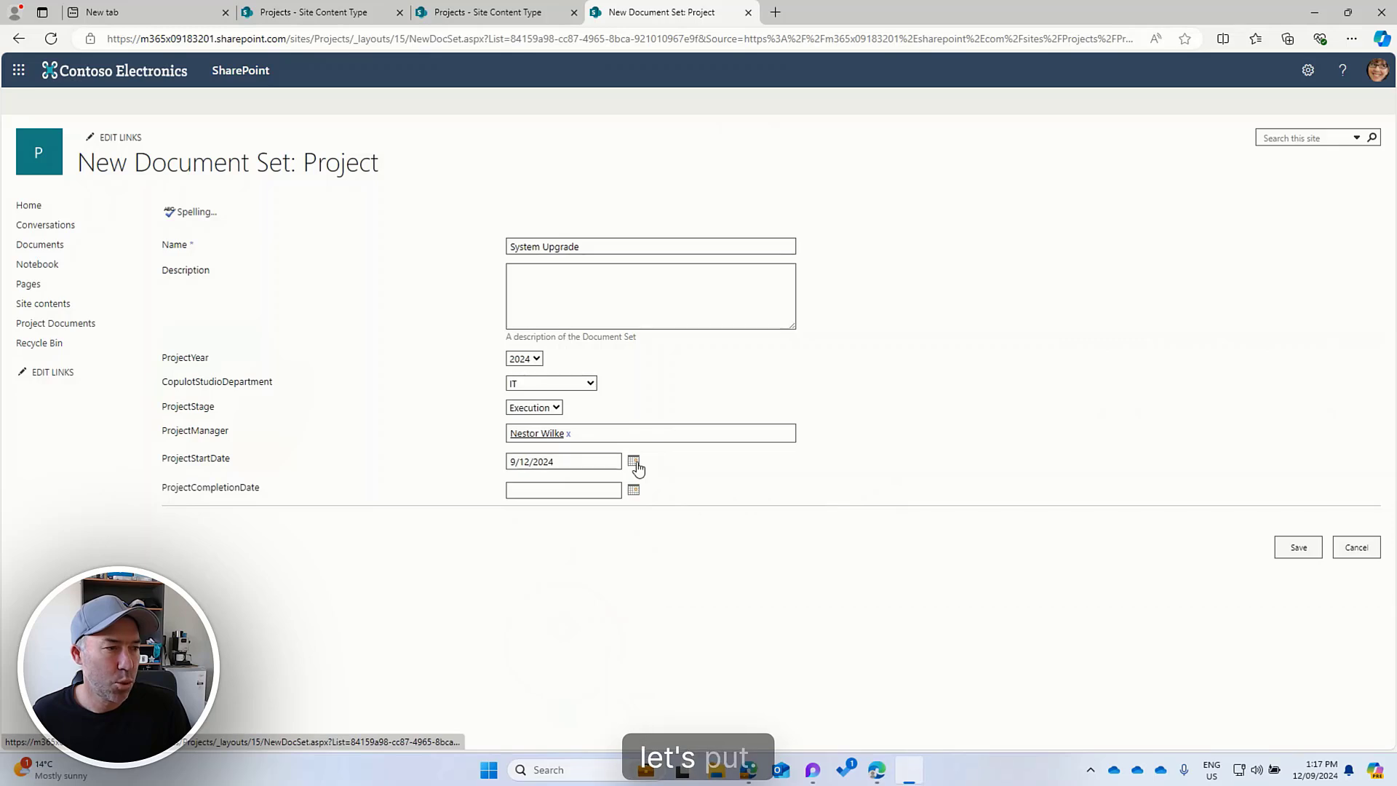
pyautogui.click(634, 463)
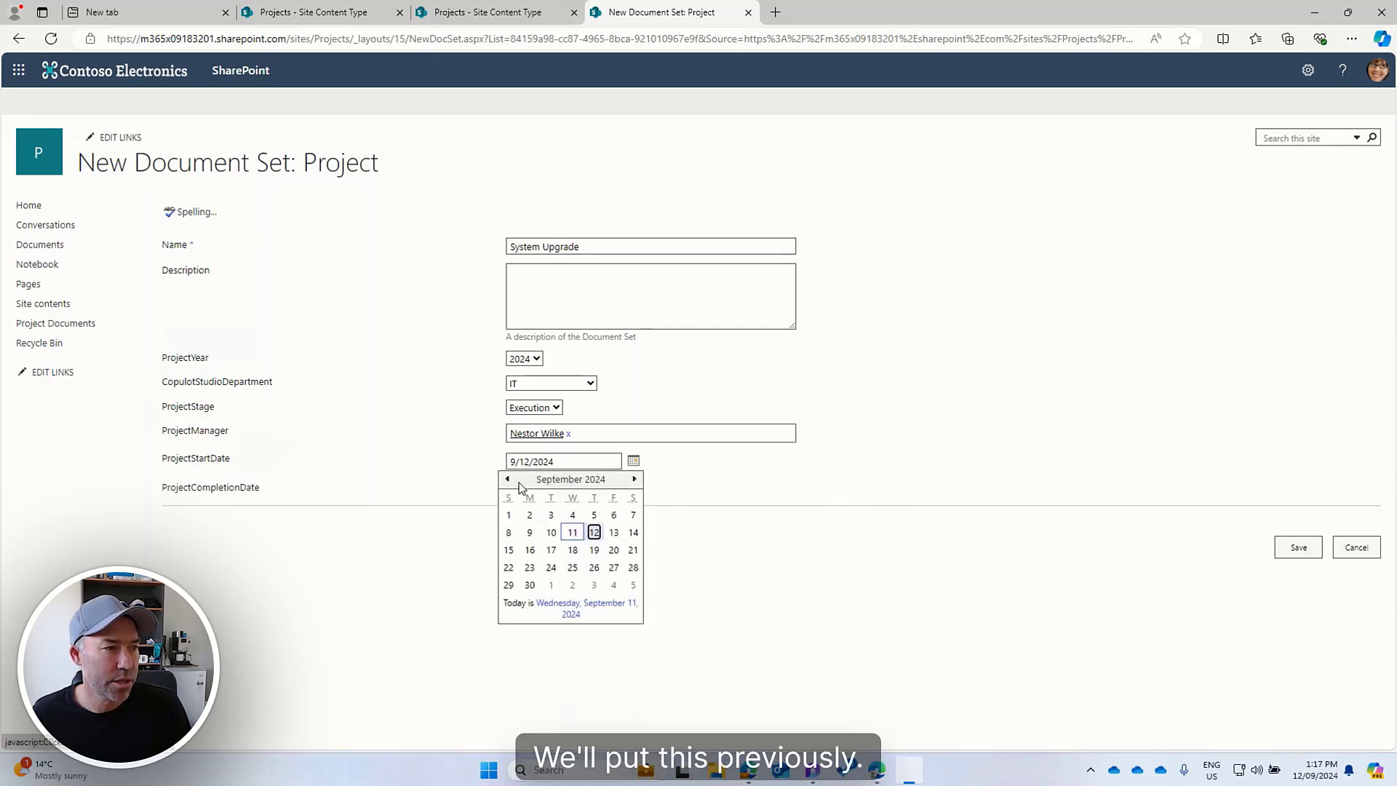
pyautogui.click(509, 480)
pyautogui.click(596, 516)
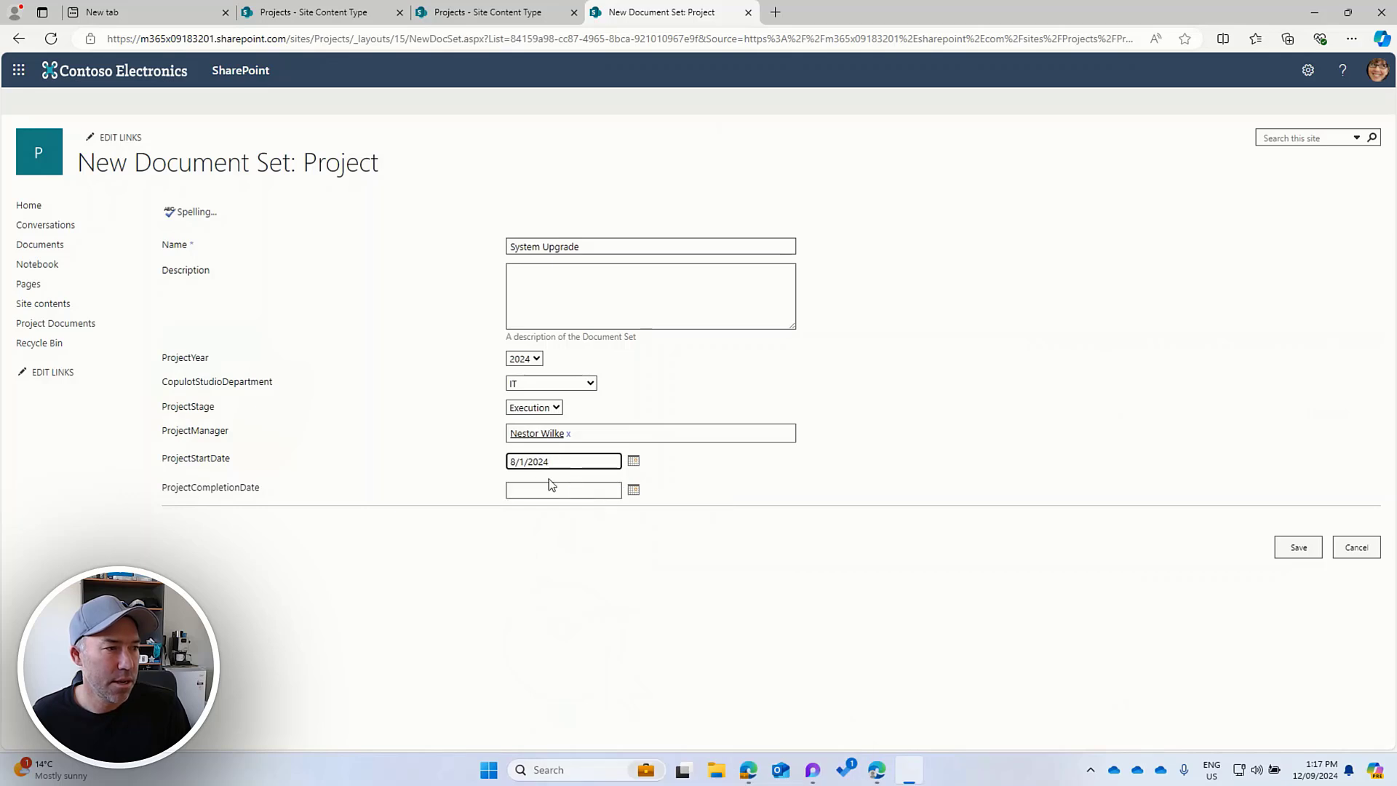
# - Set ProjectCompletionDate to 9/10/2024, change ProjectStage to Closed and save the System Upgrade project
pyautogui.click(633, 493)
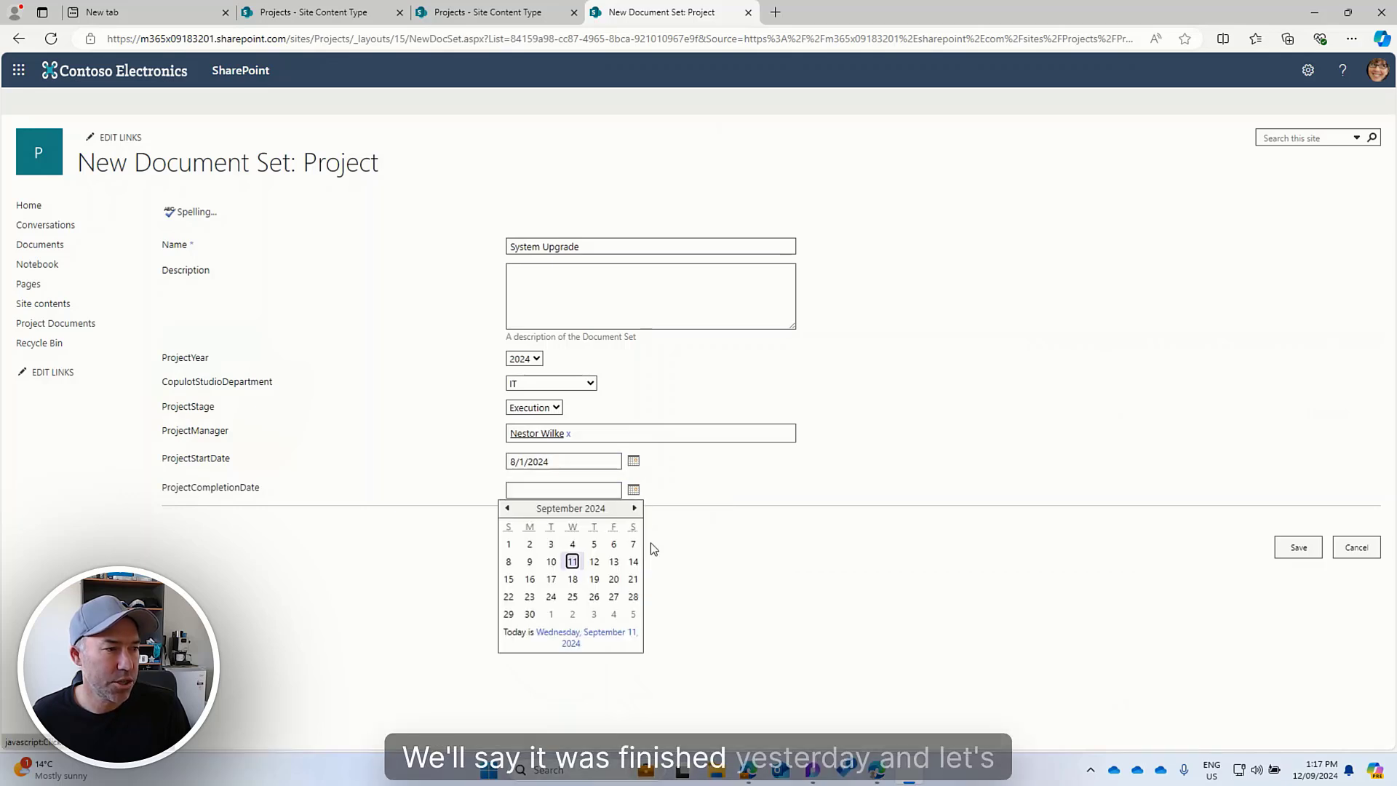
pyautogui.click(553, 562)
pyautogui.click(537, 416)
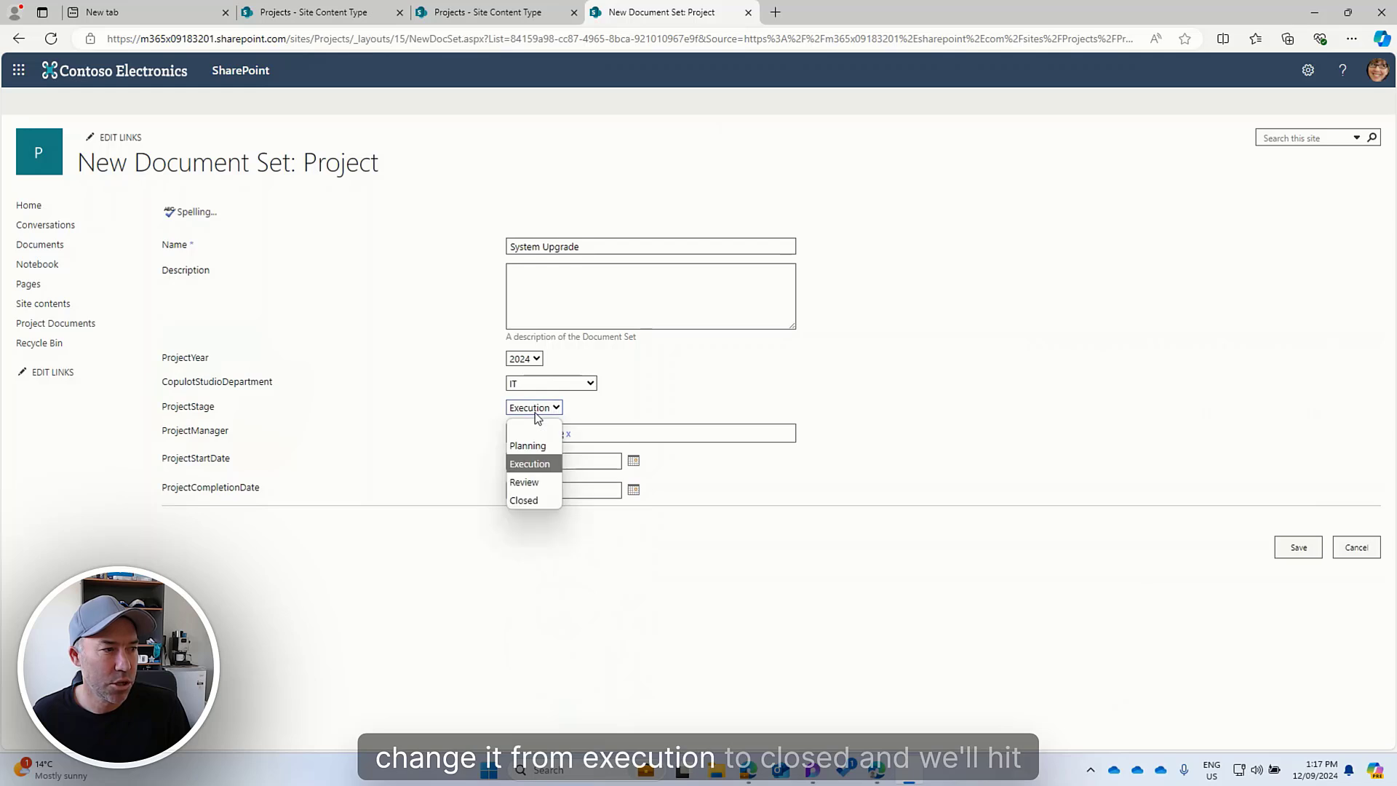
pyautogui.click(537, 500)
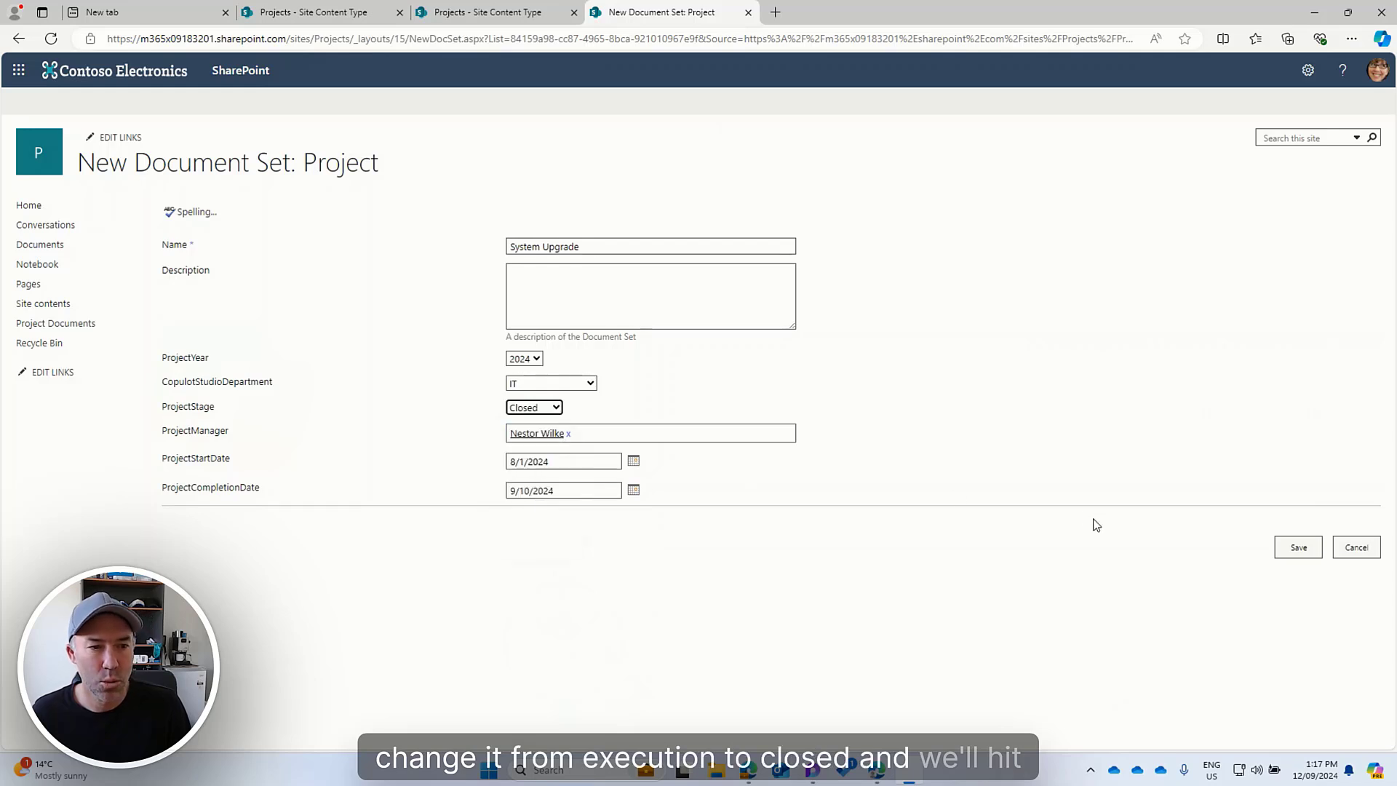
pyautogui.click(1312, 557)
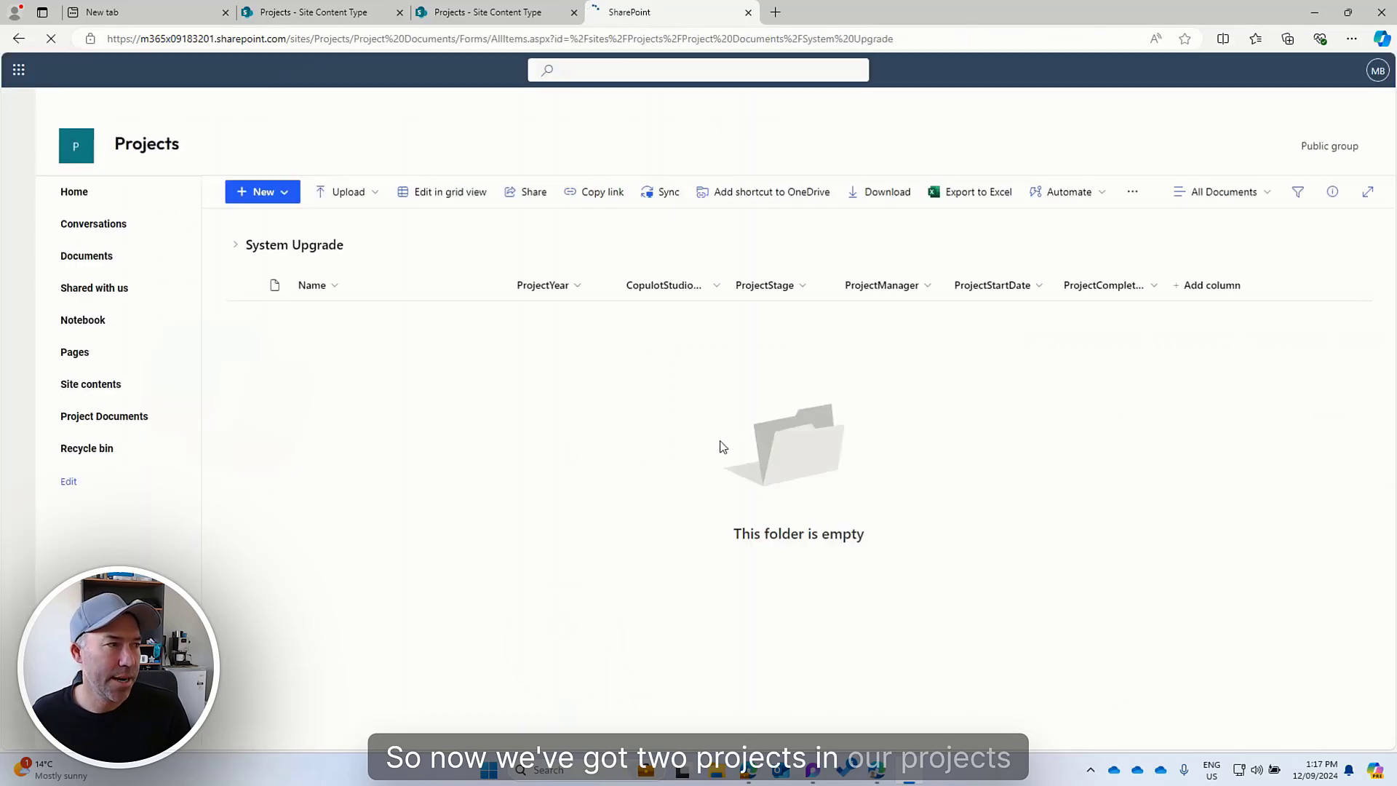
# - Return to the Project Documents library list, dismiss the library details and widen the CopulotStudioDepartment column to fit its heading
pyautogui.click(284, 246)
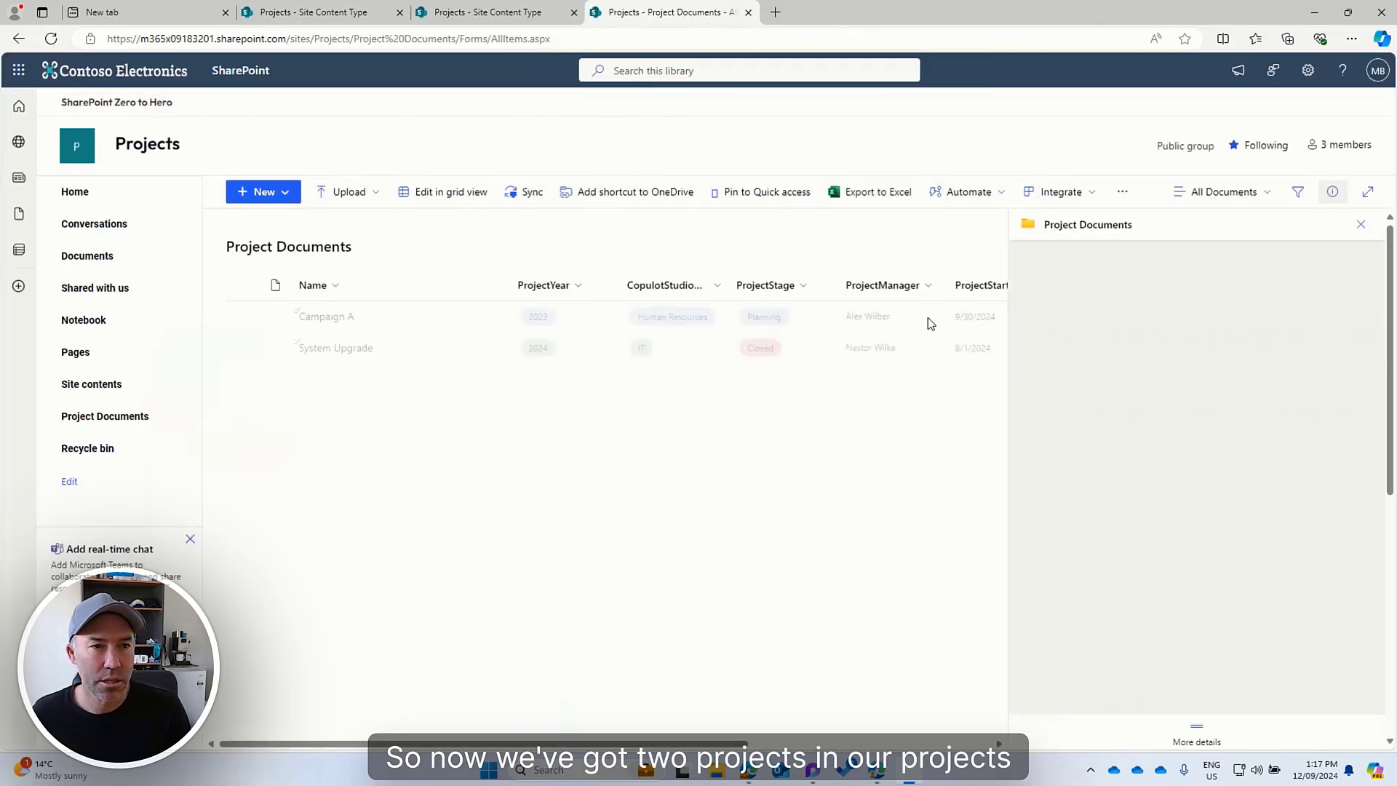
pyautogui.click(1360, 224)
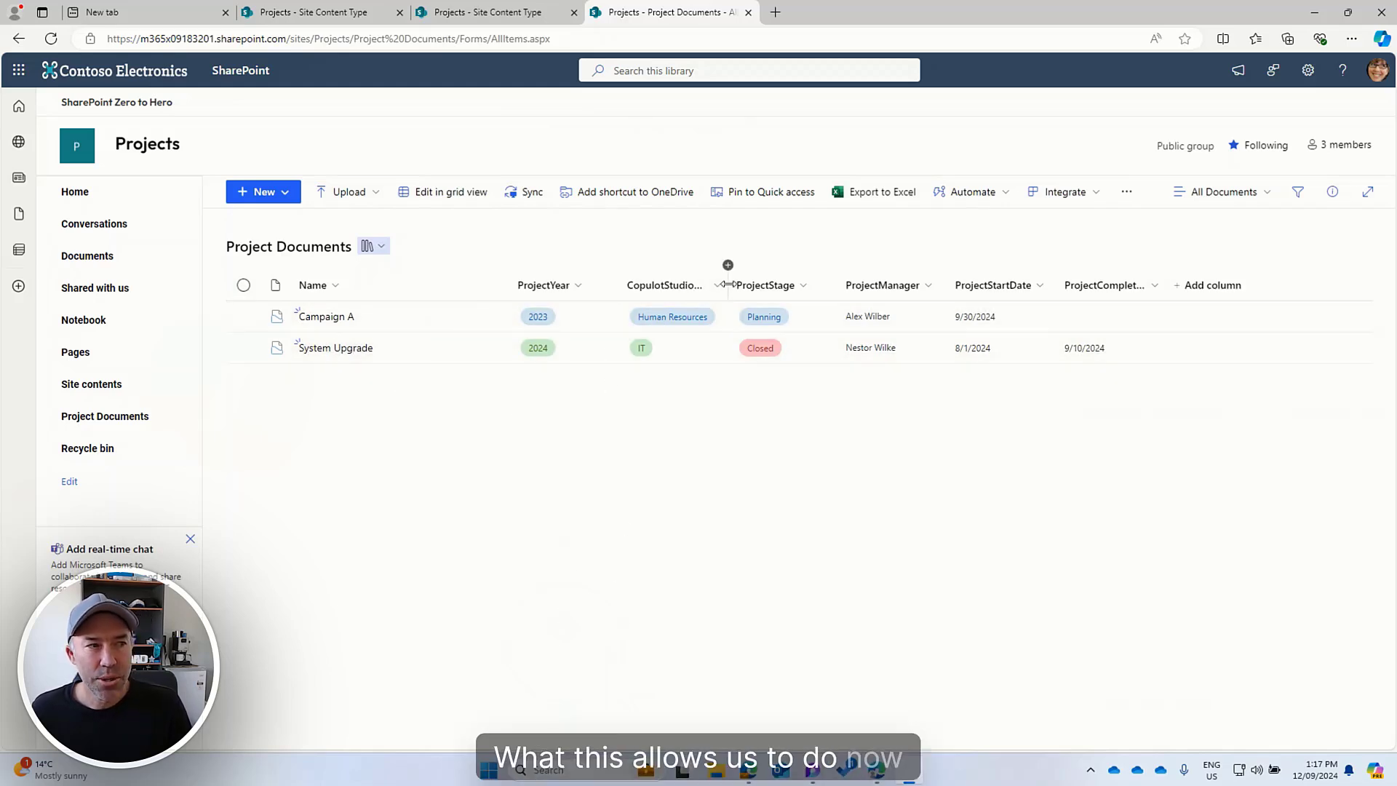
pyautogui.moveTo(727, 285); pyautogui.dragTo(808, 286)
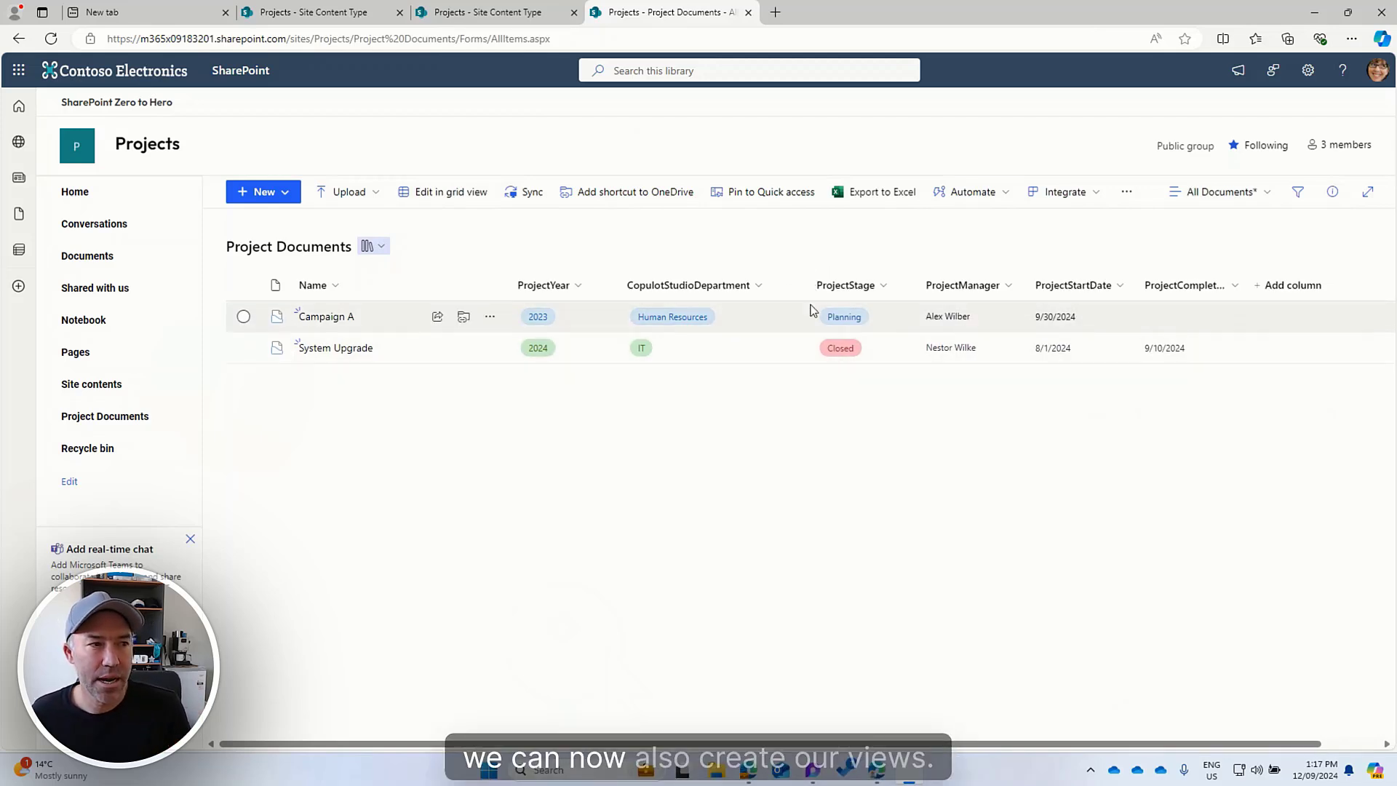
# - Filter the Project Documents library by ProjectStage to list only projects in Planning
pyautogui.click(887, 283)
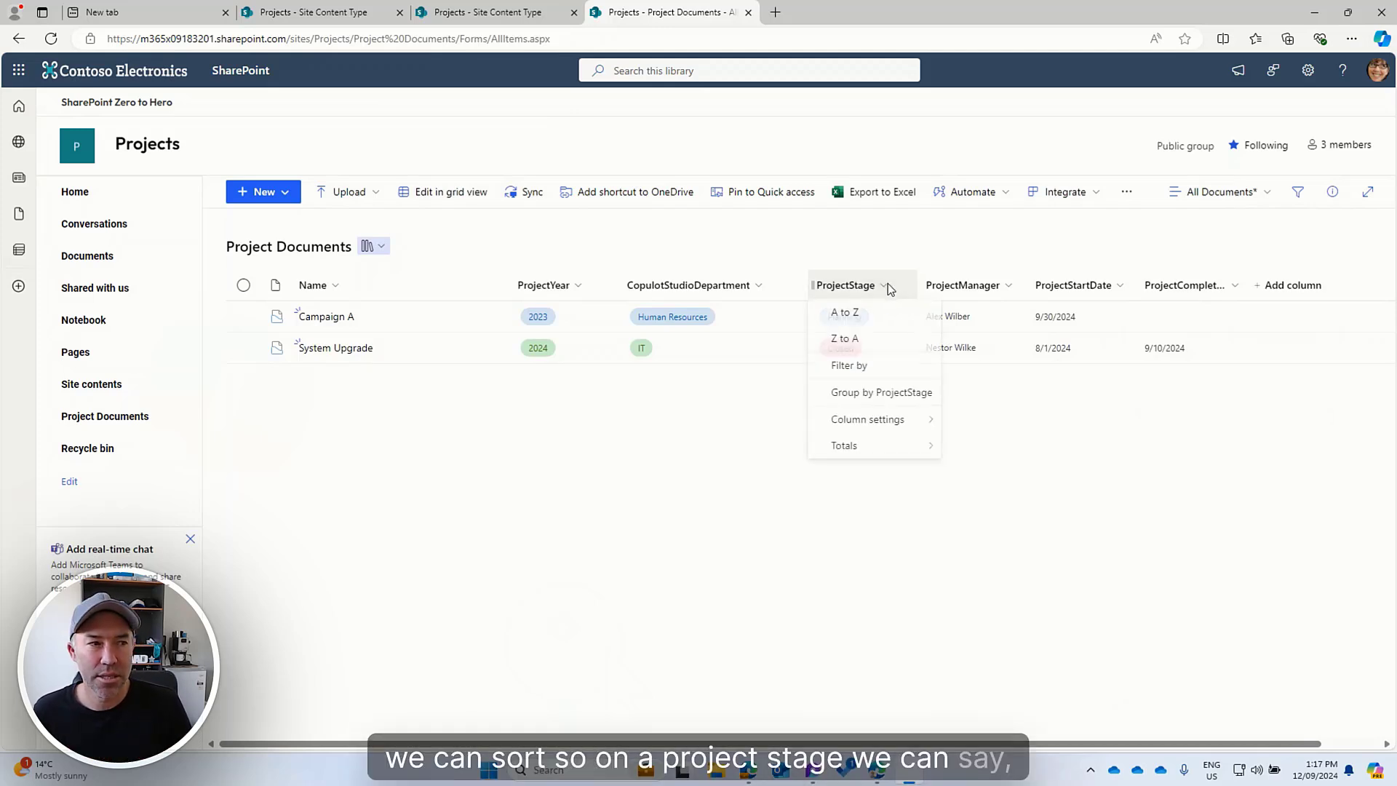
pyautogui.click(879, 367)
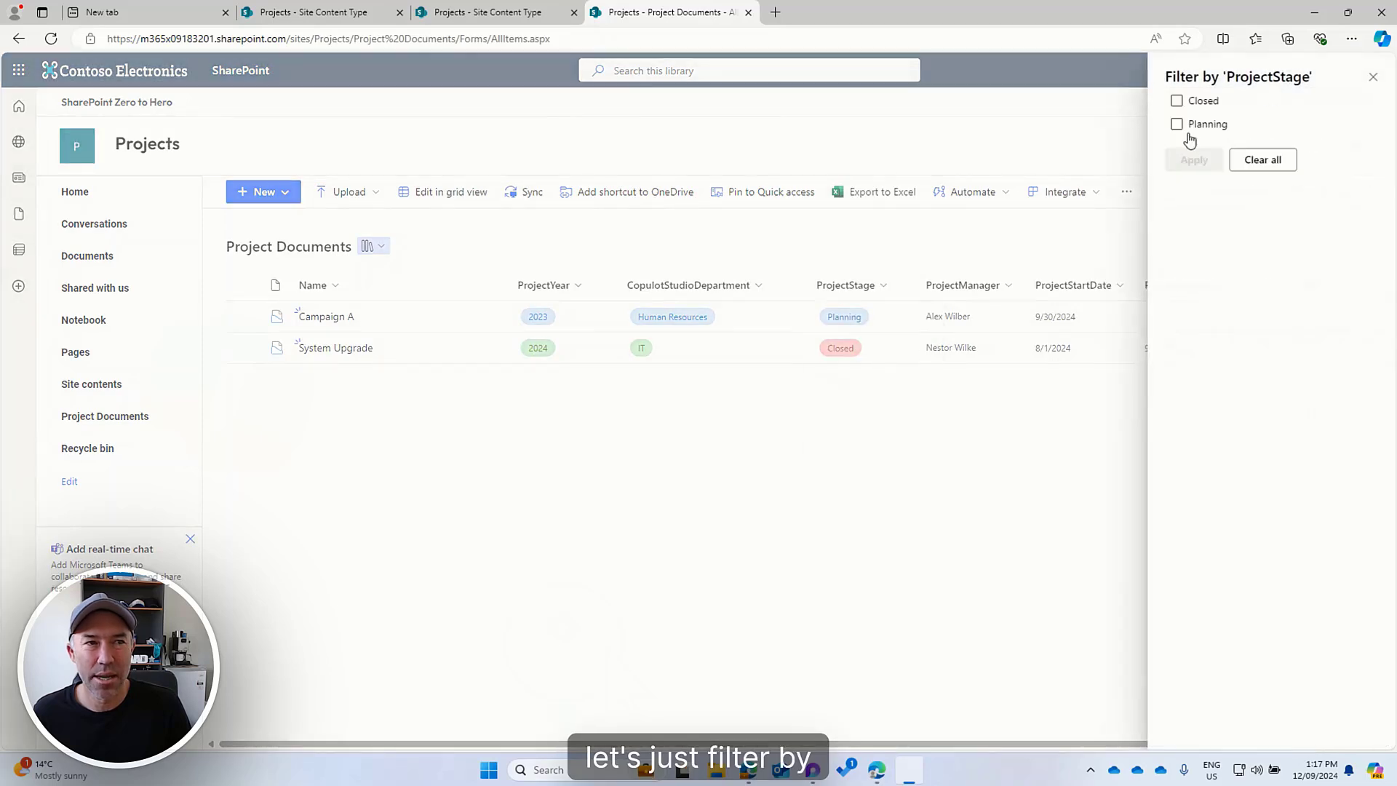
pyautogui.click(1176, 100)
pyautogui.click(1176, 100)
pyautogui.click(1177, 124)
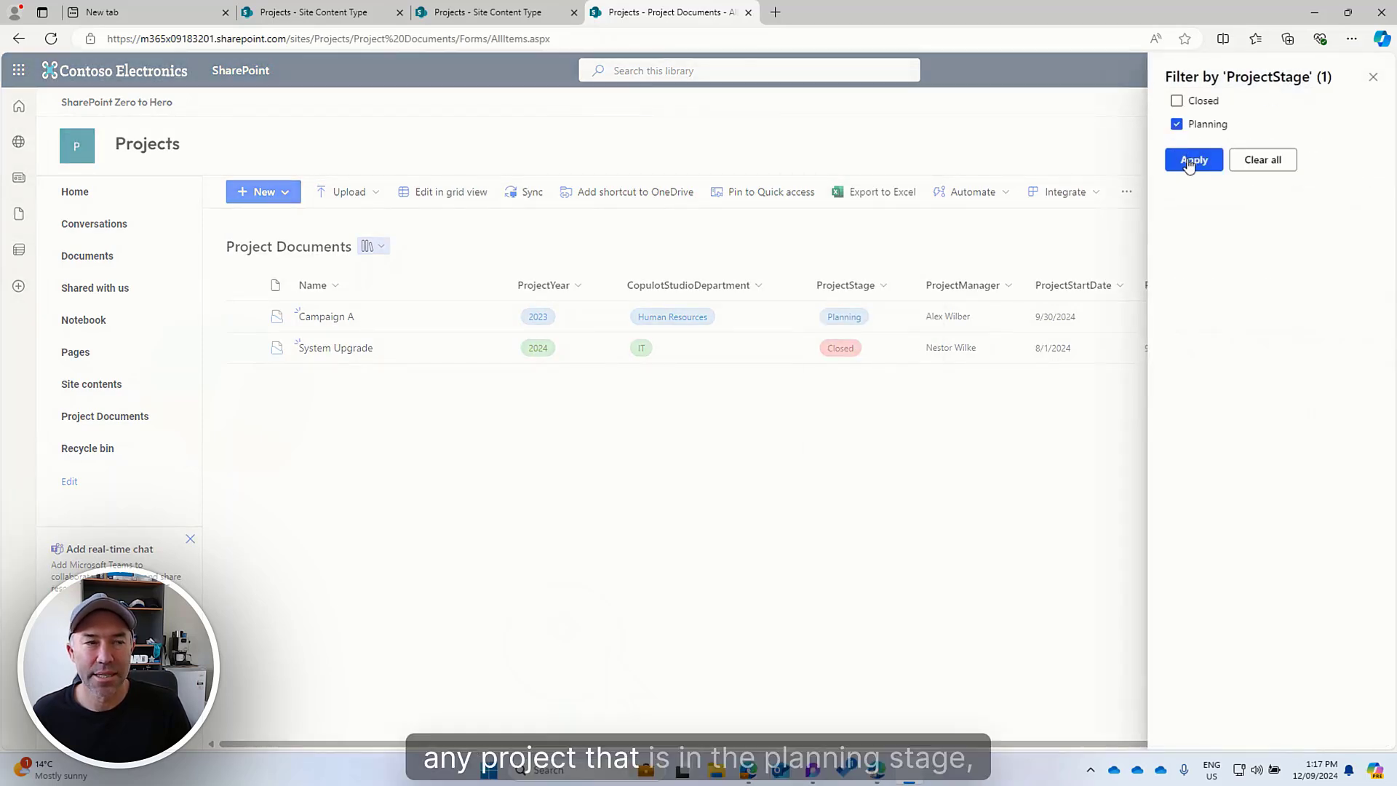
pyautogui.click(1191, 160)
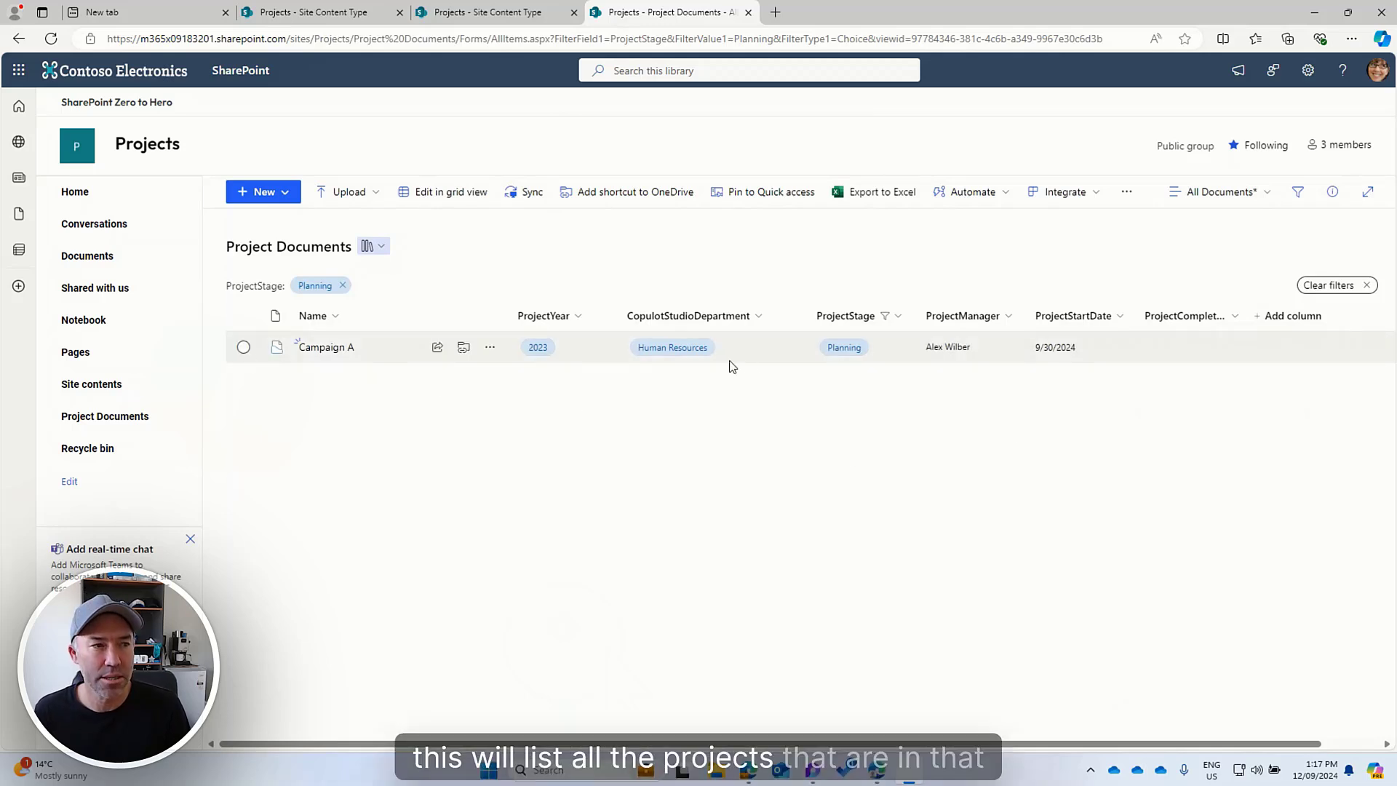
# - Try to clear the Planning filter on the ProjectStage column
pyautogui.click(905, 315)
pyautogui.click(885, 403)
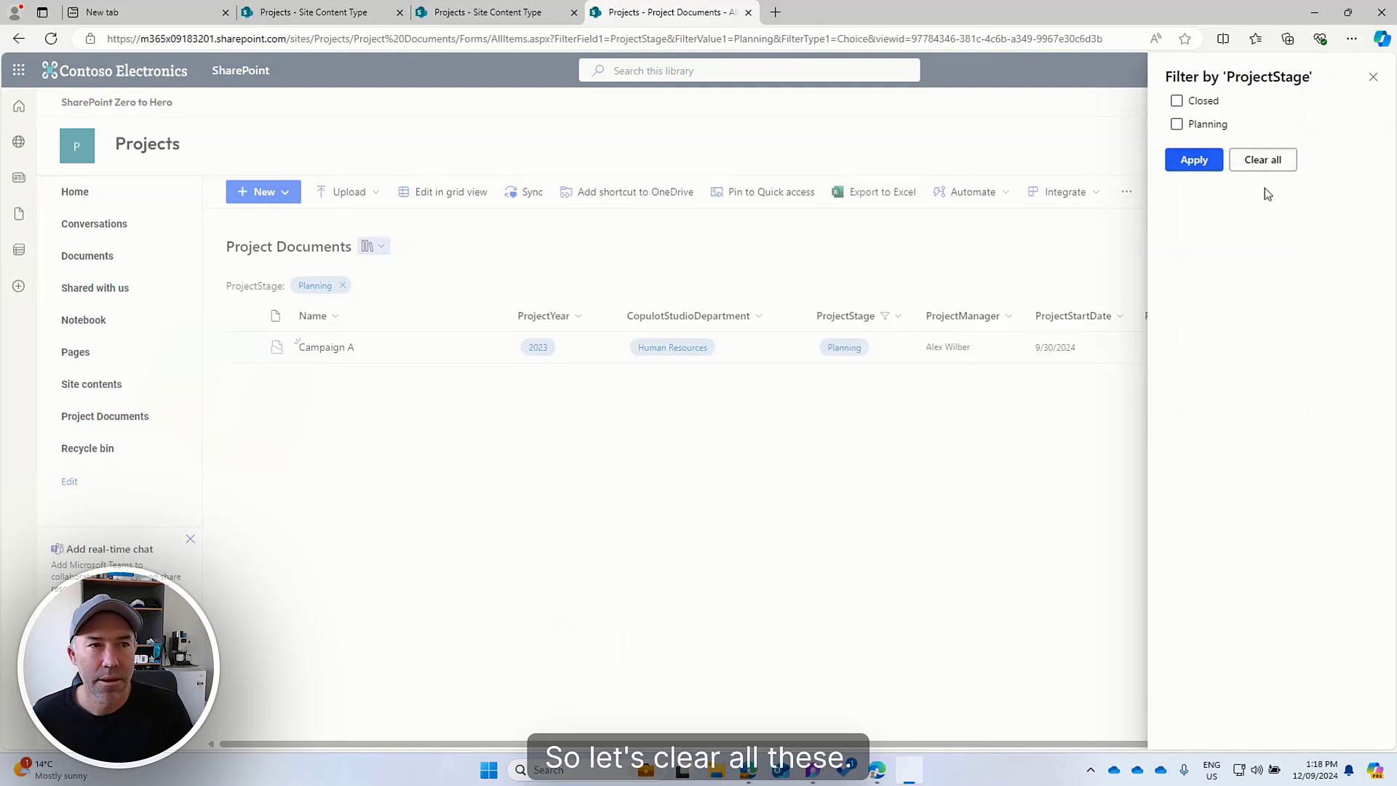
pyautogui.click(1372, 77)
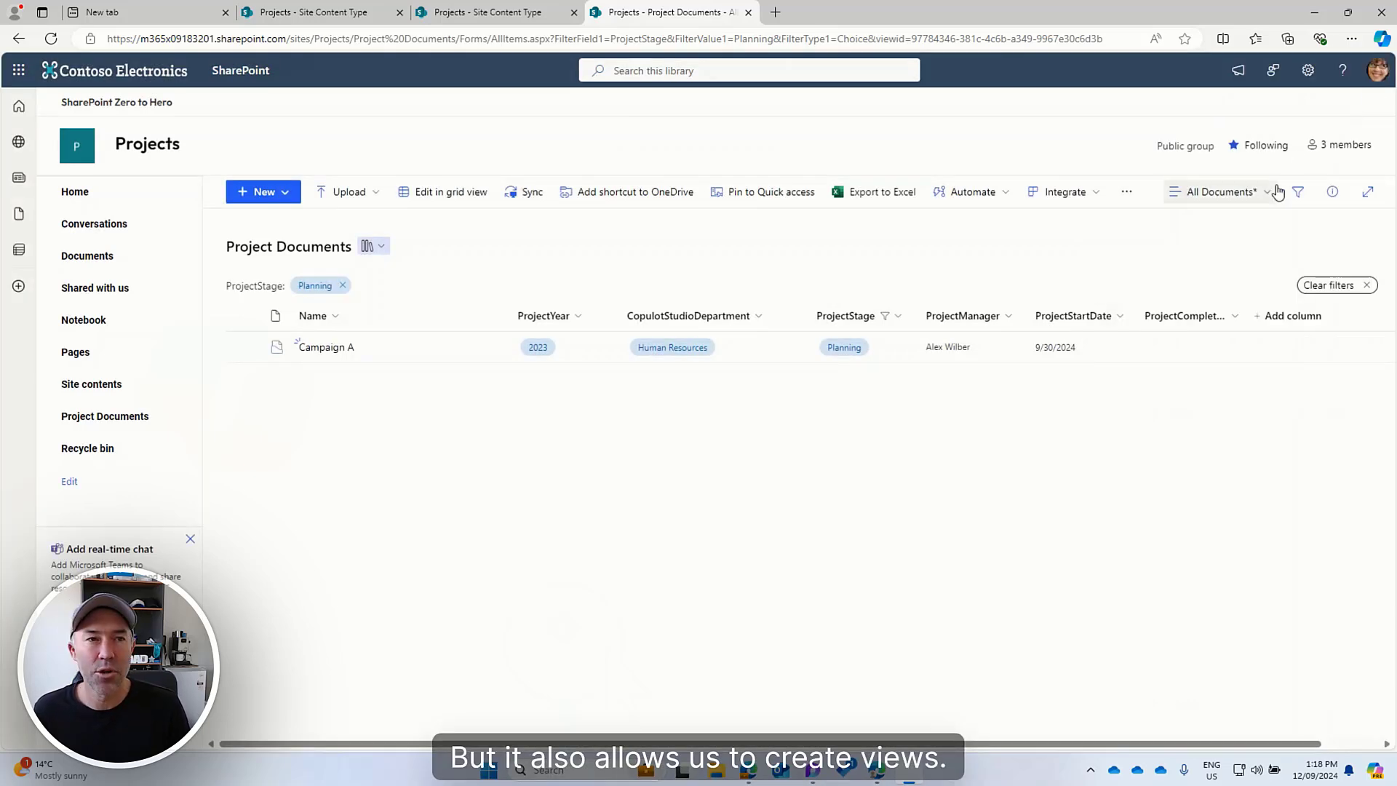
# - Look at the library in the Project view and return to the All Documents view
pyautogui.click(1237, 192)
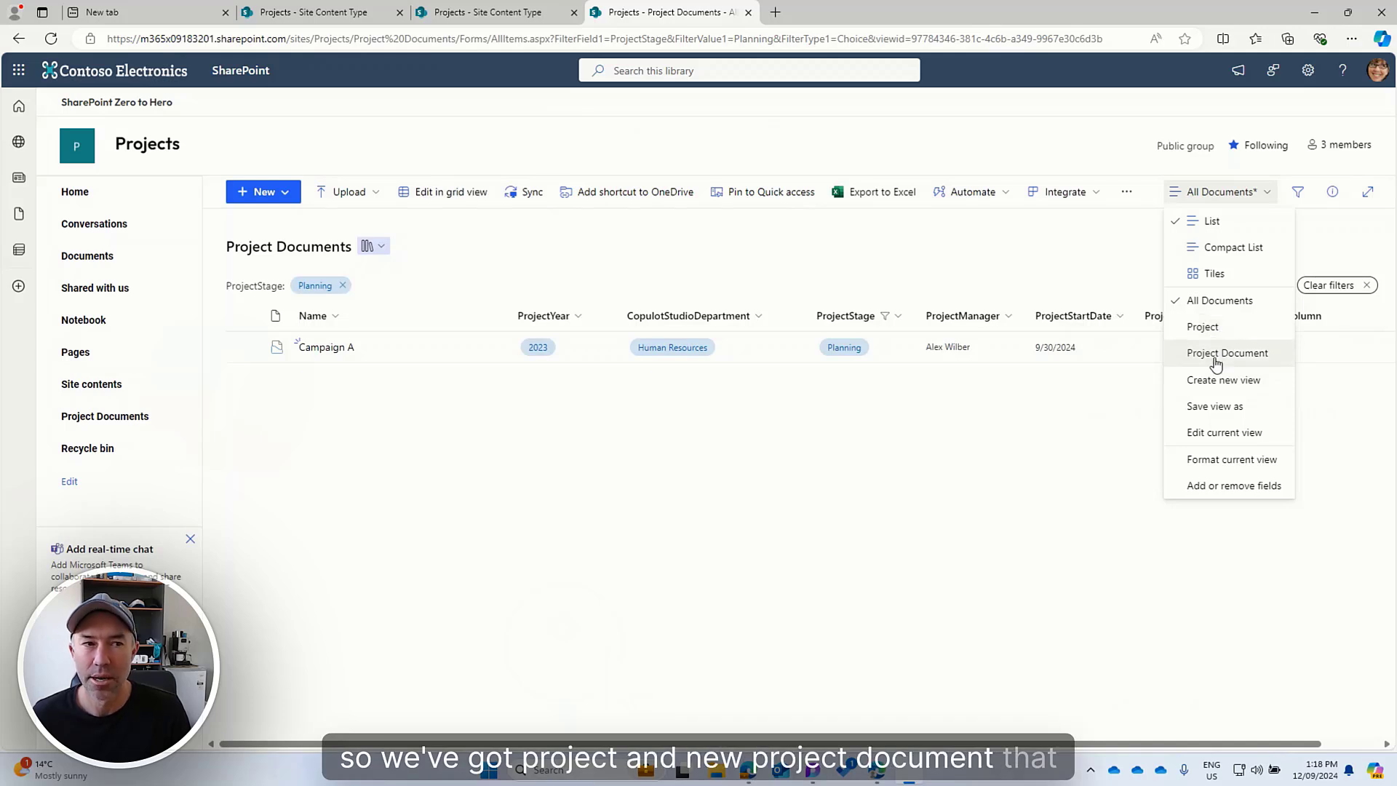
pyautogui.click(1214, 328)
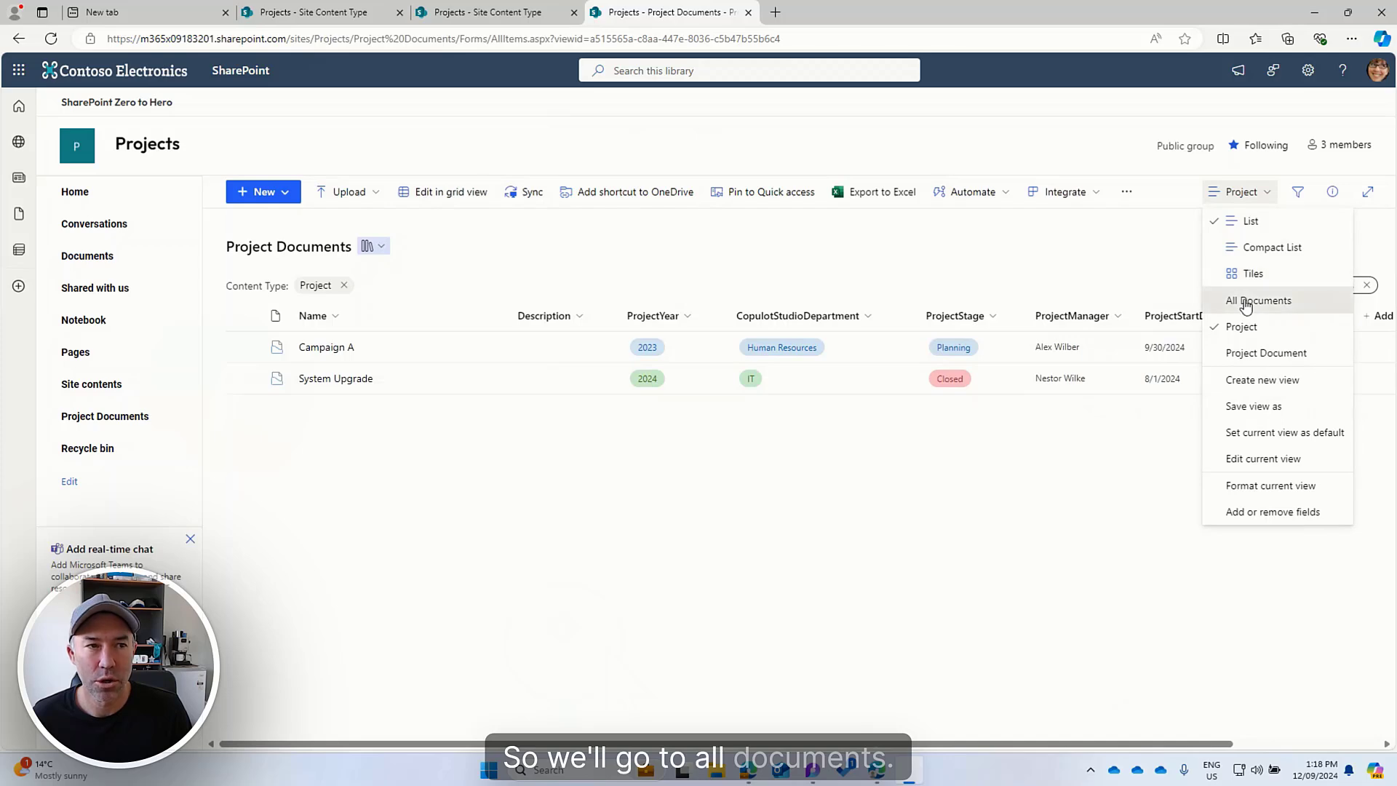
pyautogui.click(1251, 299)
# - Create a public list view named IT Projects in the Project Documents library
pyautogui.click(1222, 191)
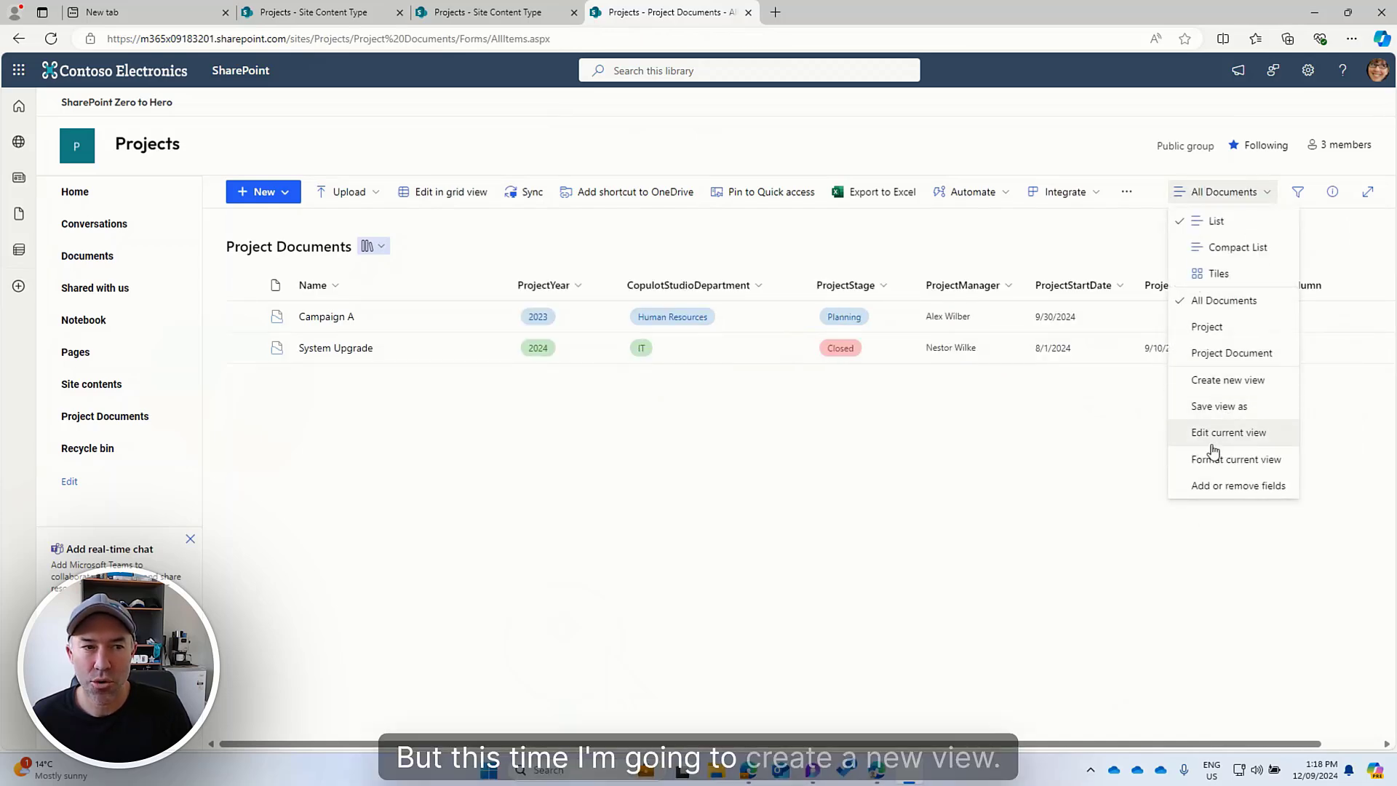
pyautogui.click(1228, 380)
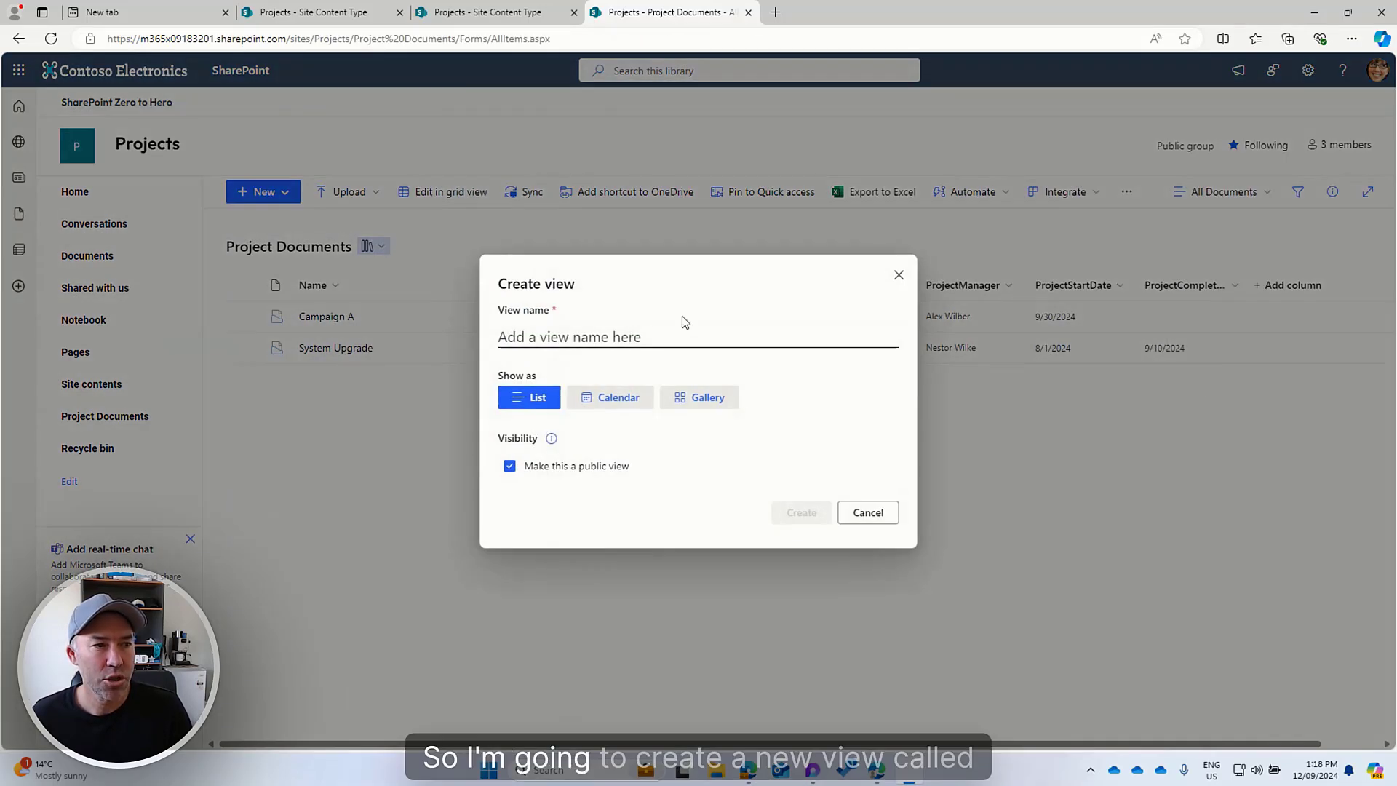
pyautogui.click(664, 337)
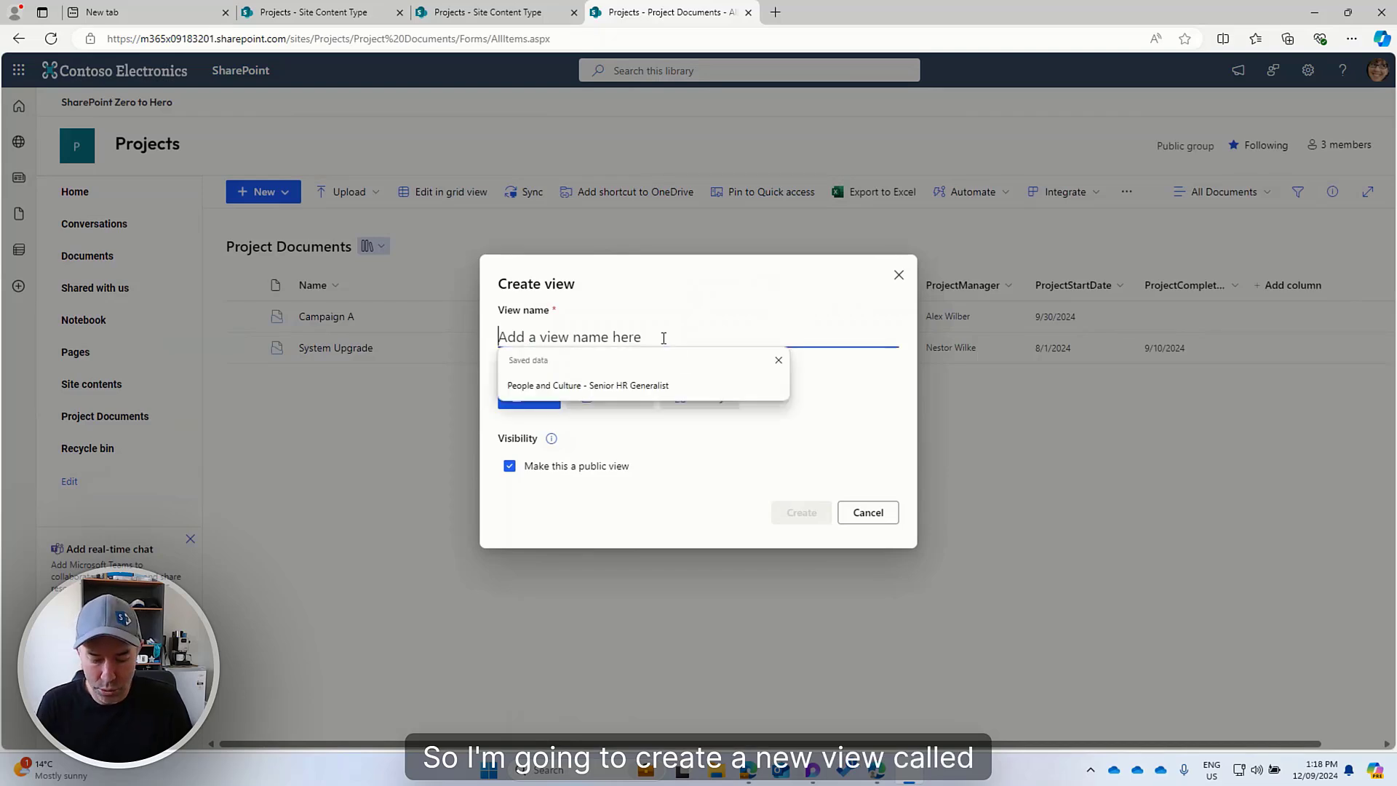
pyautogui.write('IT P')
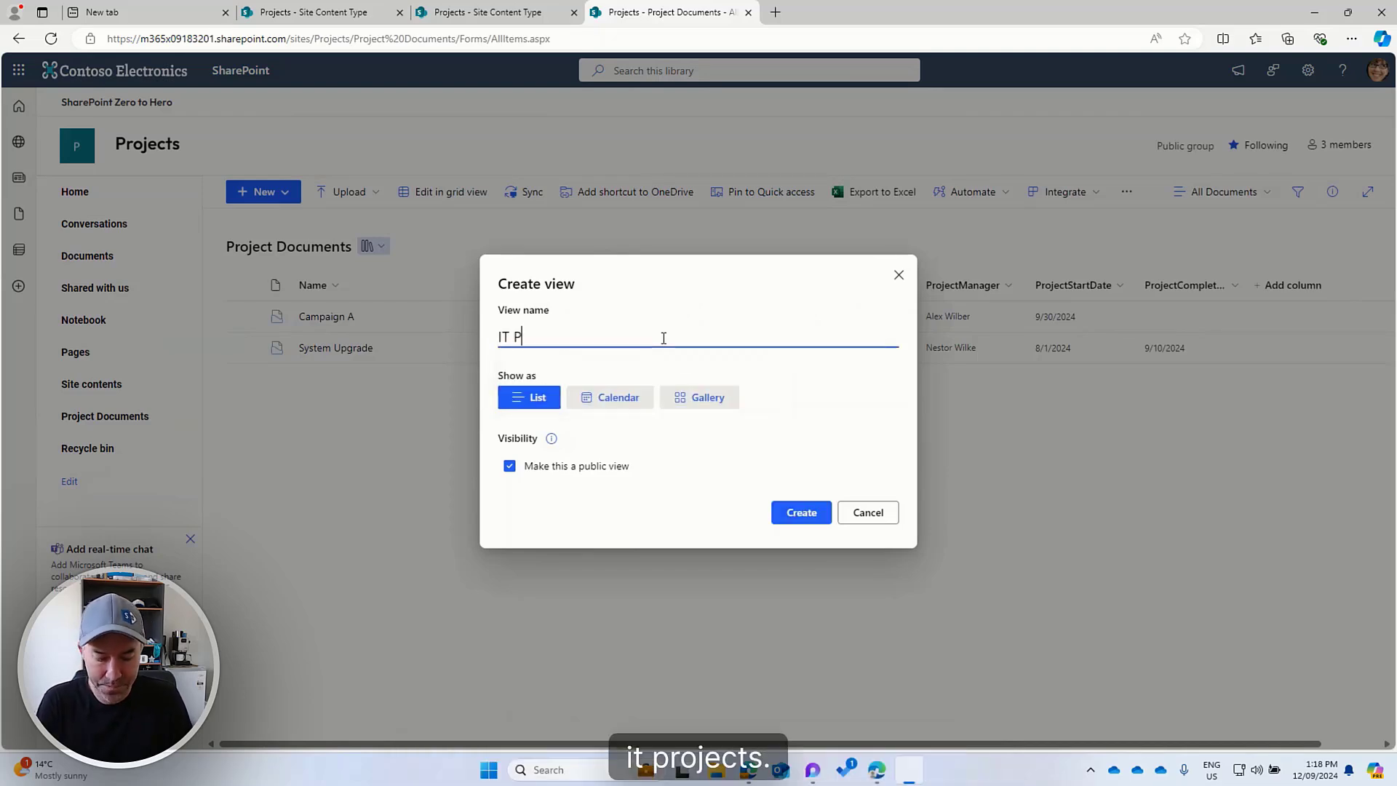
pyautogui.write('rojects')
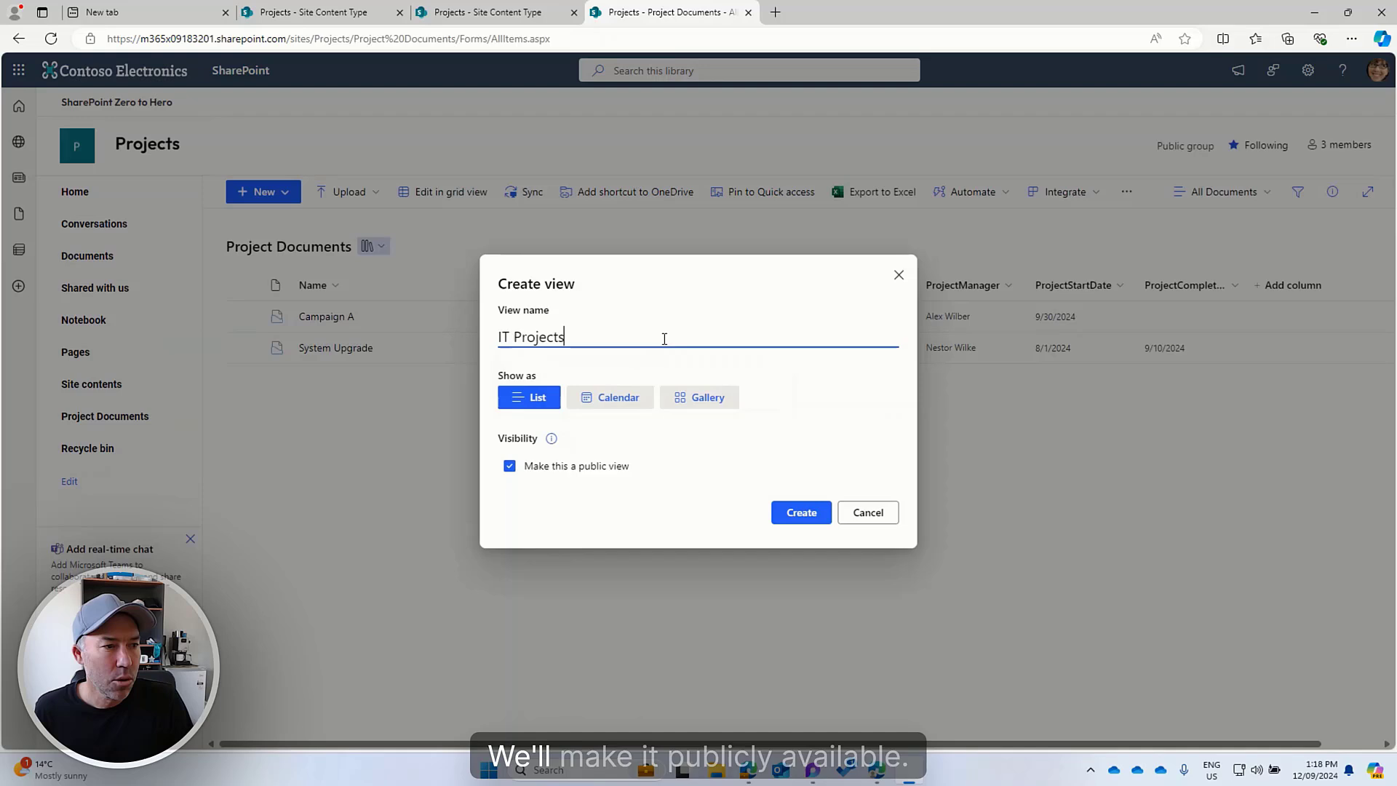
pyautogui.click(811, 514)
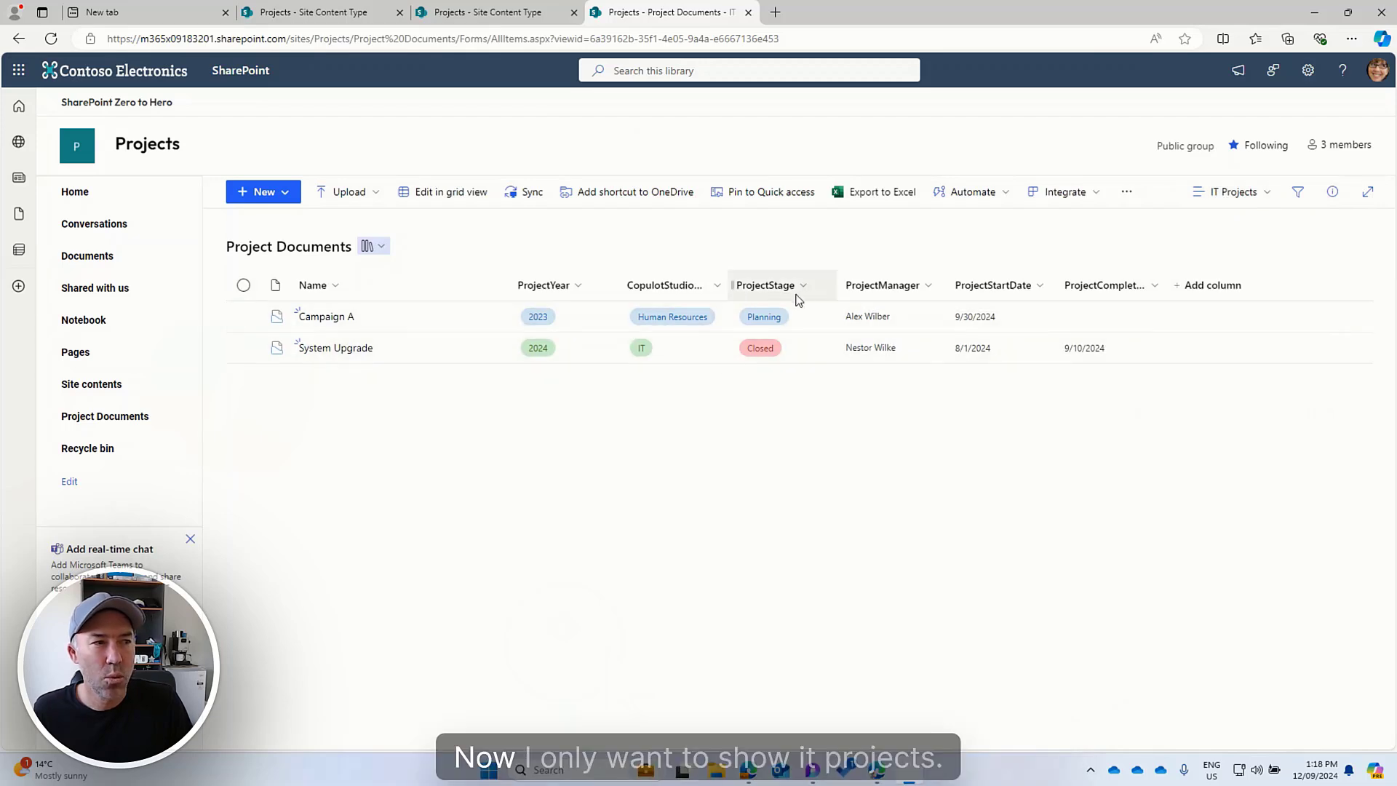
# - Filter the IT Projects view by CopulotStudioDepartment to show only IT
pyautogui.click(720, 291)
pyautogui.click(708, 370)
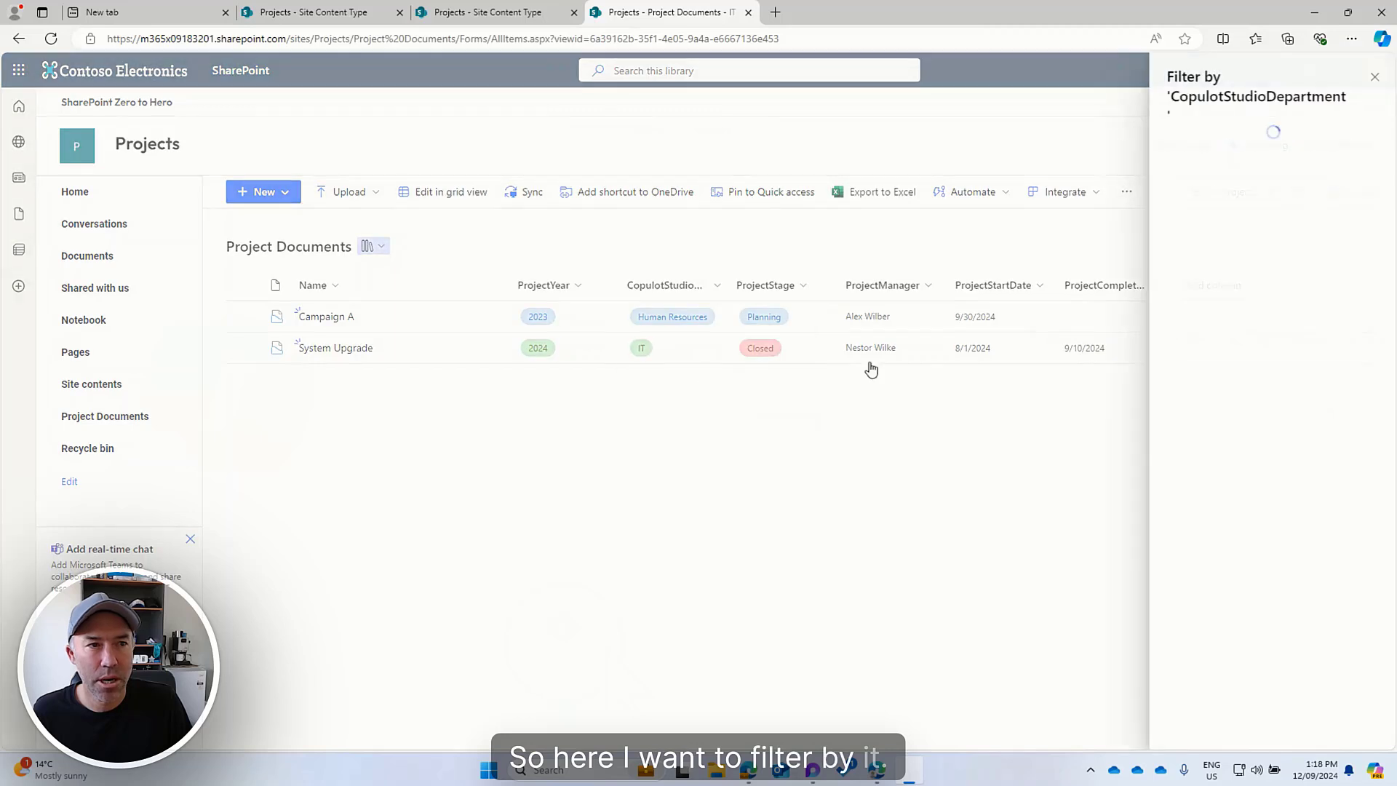
pyautogui.click(1176, 160)
pyautogui.click(1194, 195)
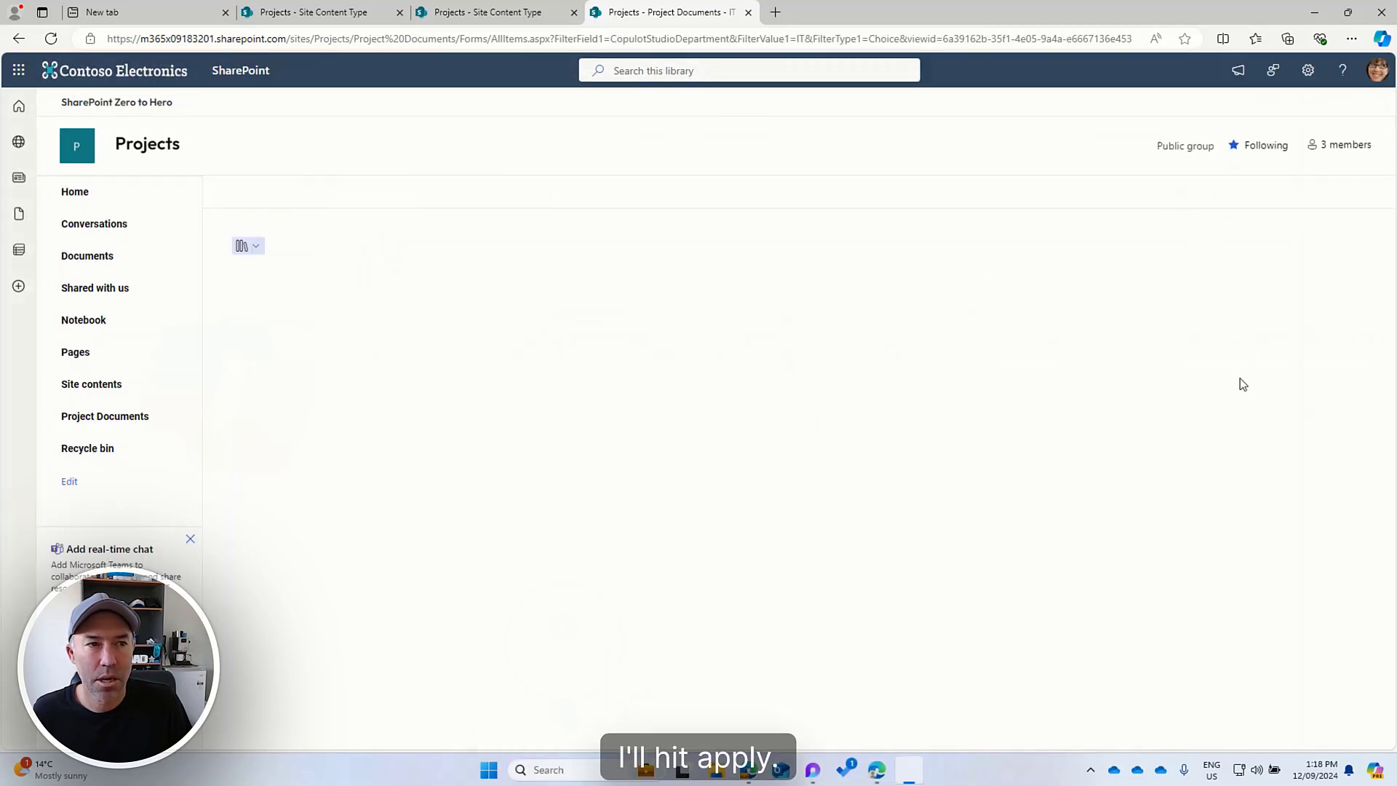
# - Save the filtered library view as IT Projects, overwriting the existing view
pyautogui.click(1230, 192)
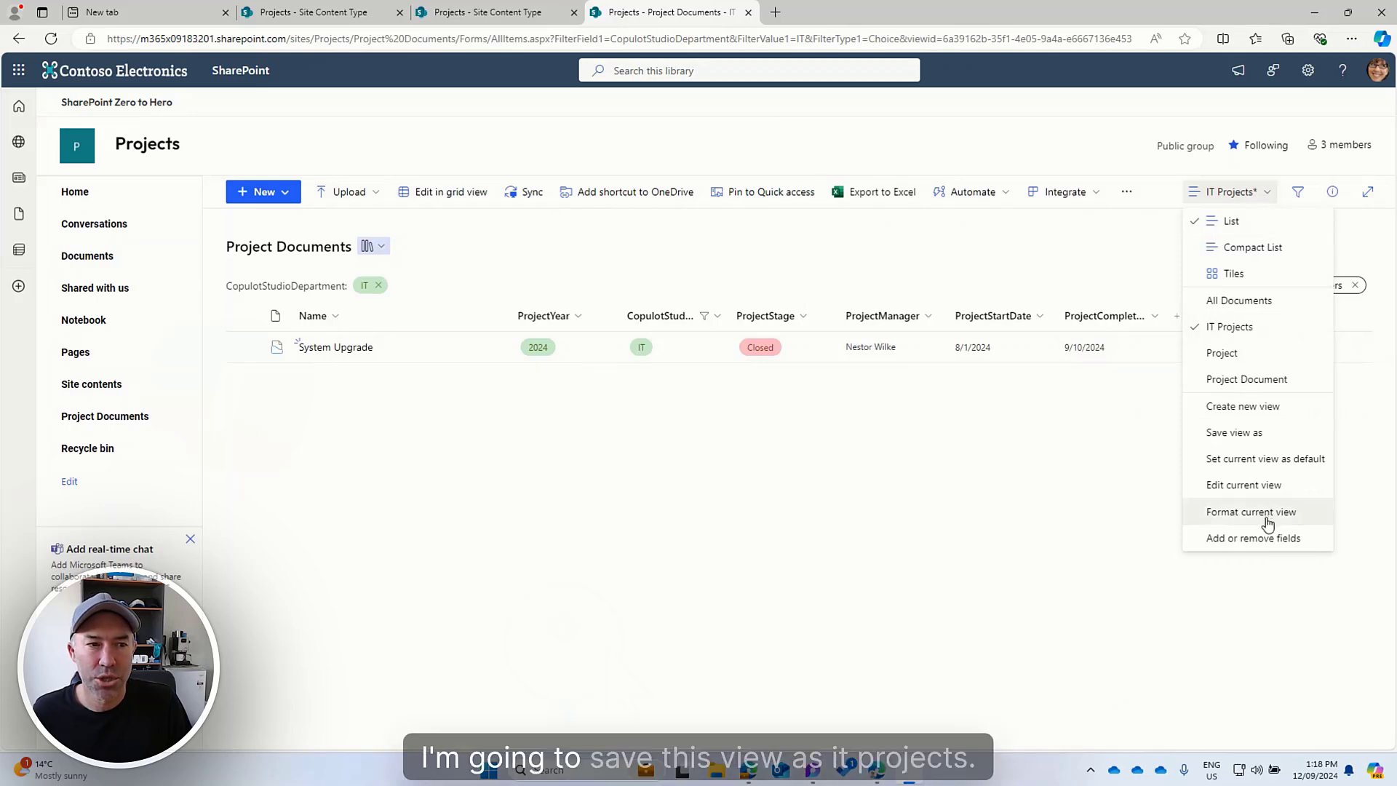
pyautogui.click(1238, 432)
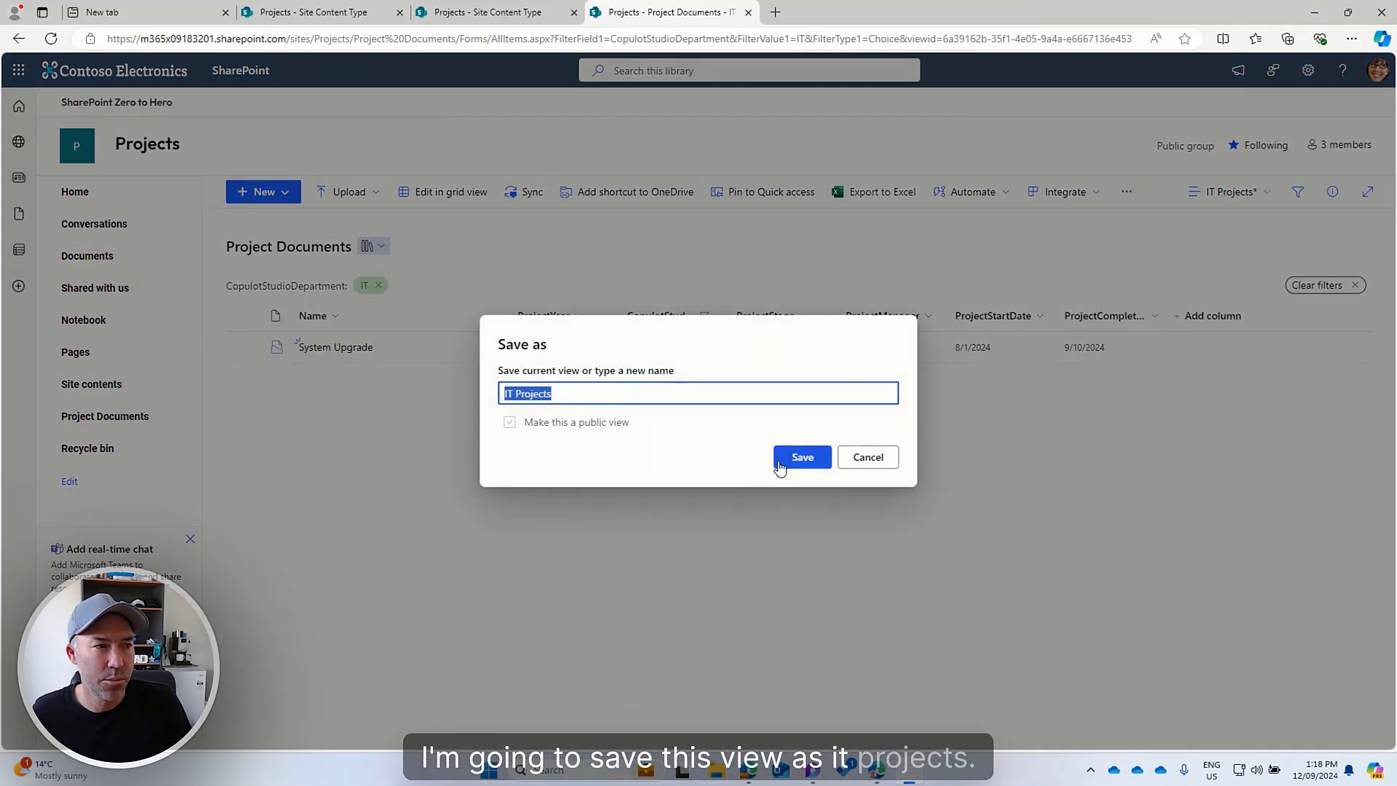
pyautogui.click(779, 464)
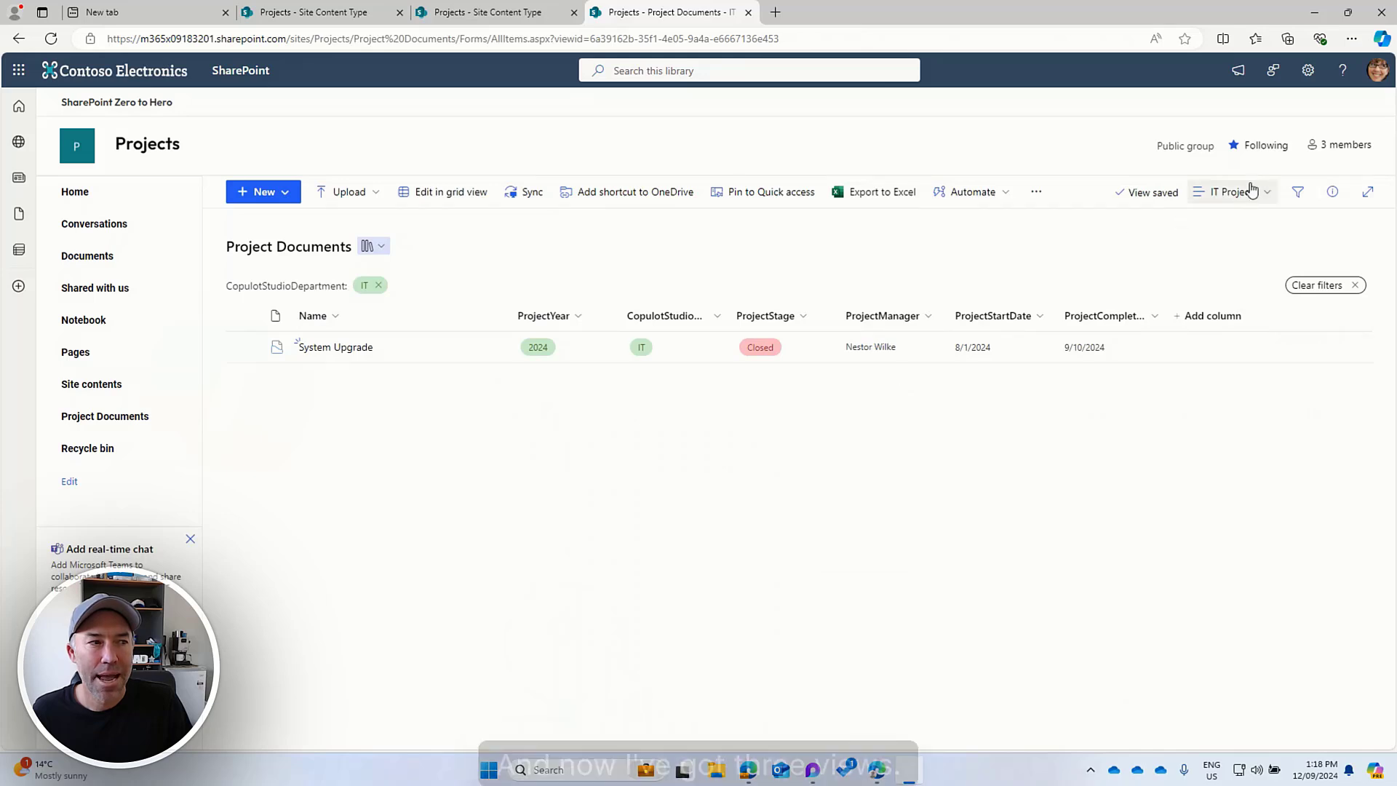
# - Look through the All Documents, IT Projects, Project and Project Document views, then return to All Documents
pyautogui.click(1231, 192)
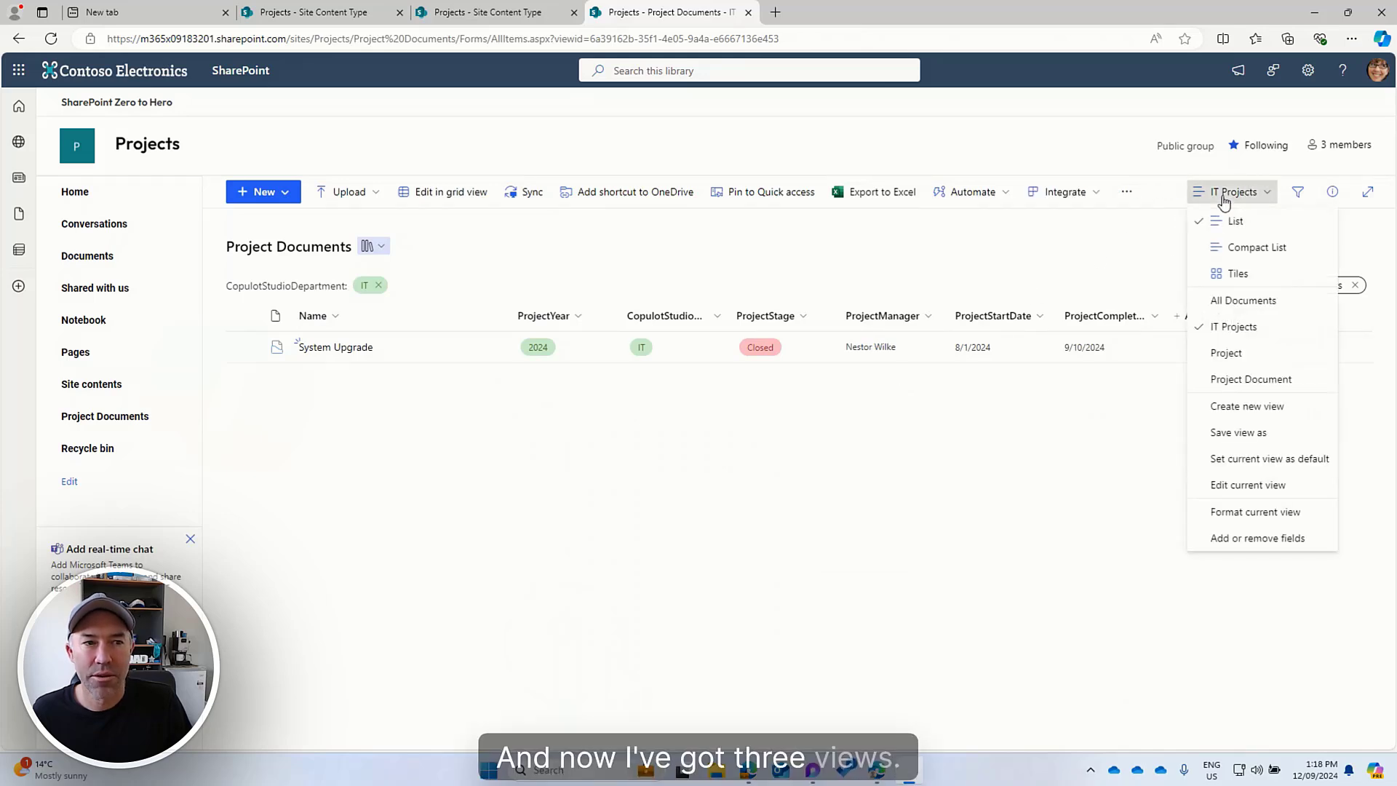
pyautogui.click(1253, 299)
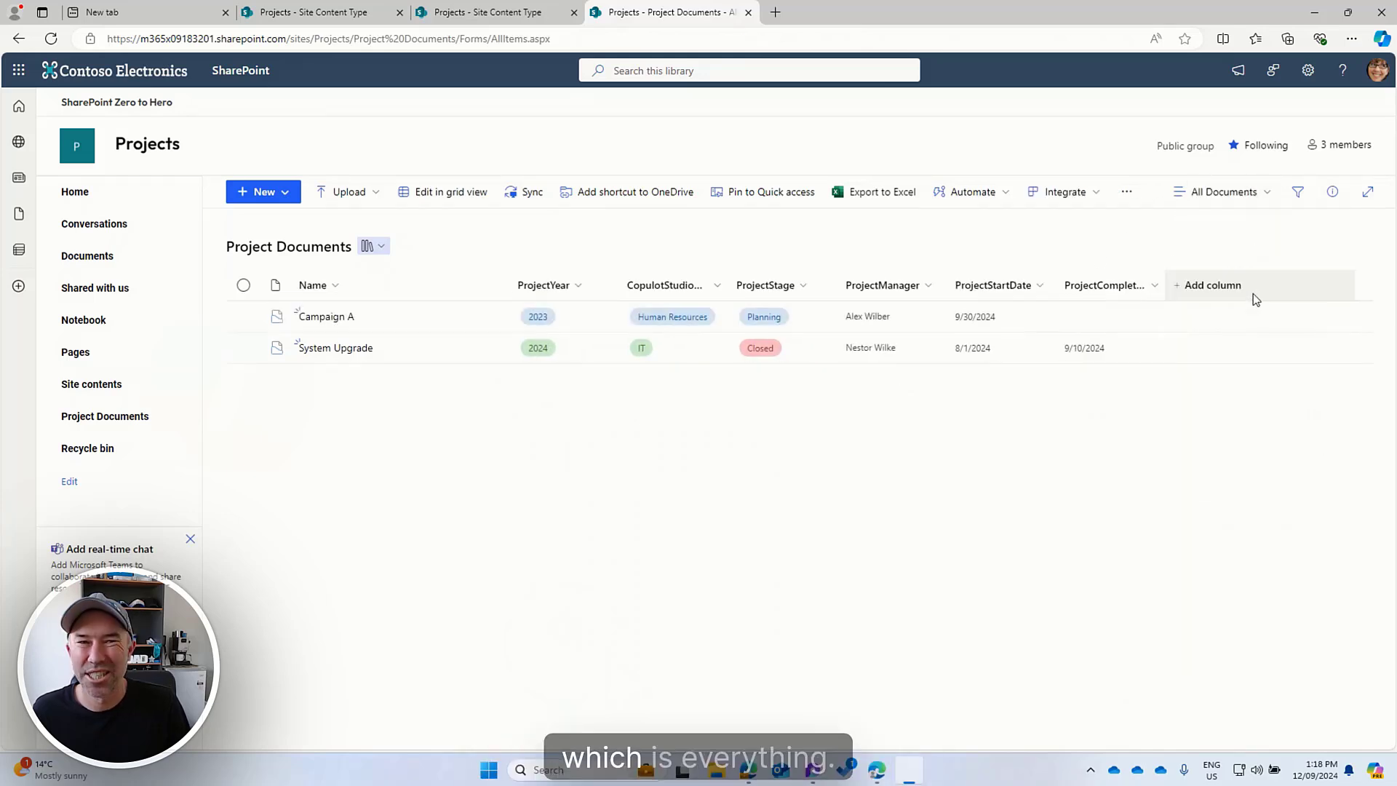
pyautogui.click(1237, 198)
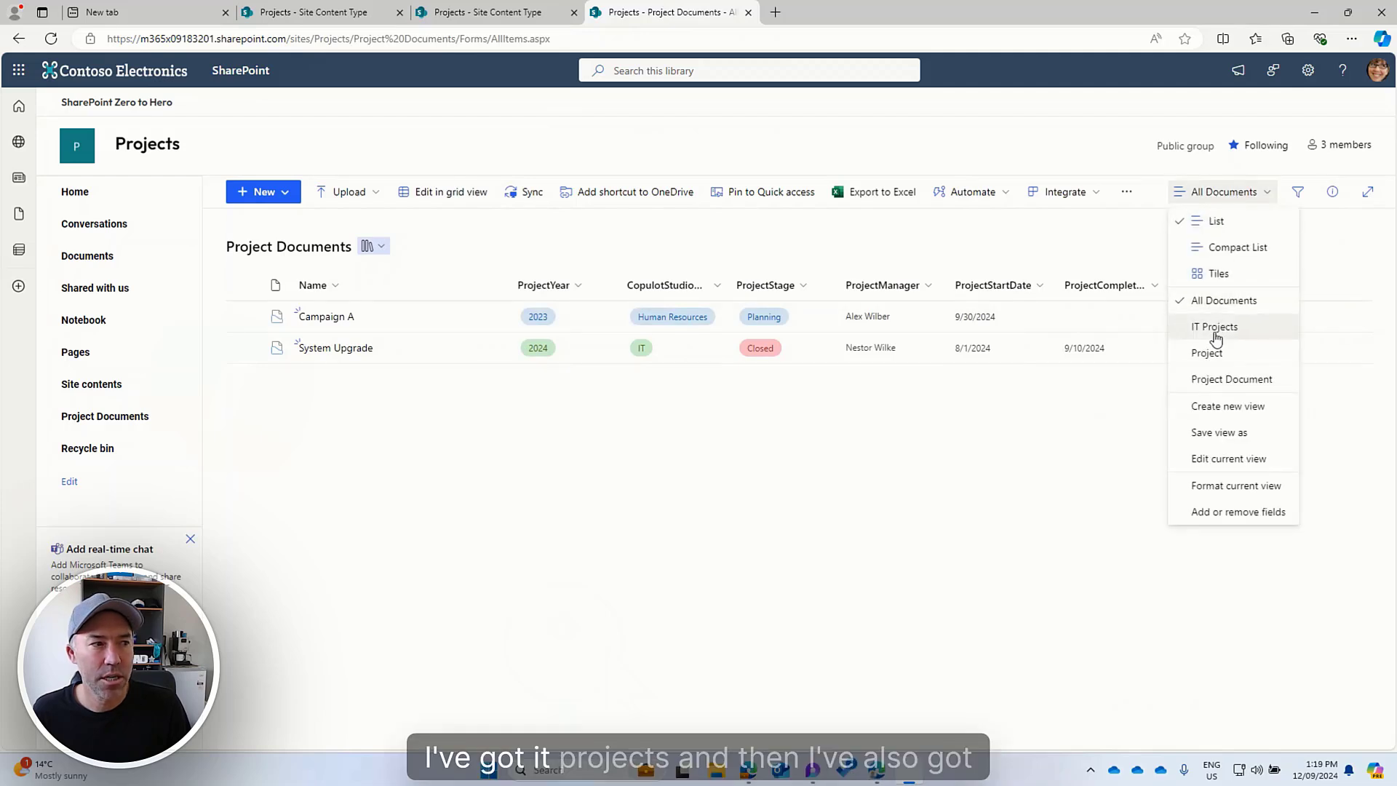
pyautogui.click(1215, 329)
pyautogui.click(1228, 193)
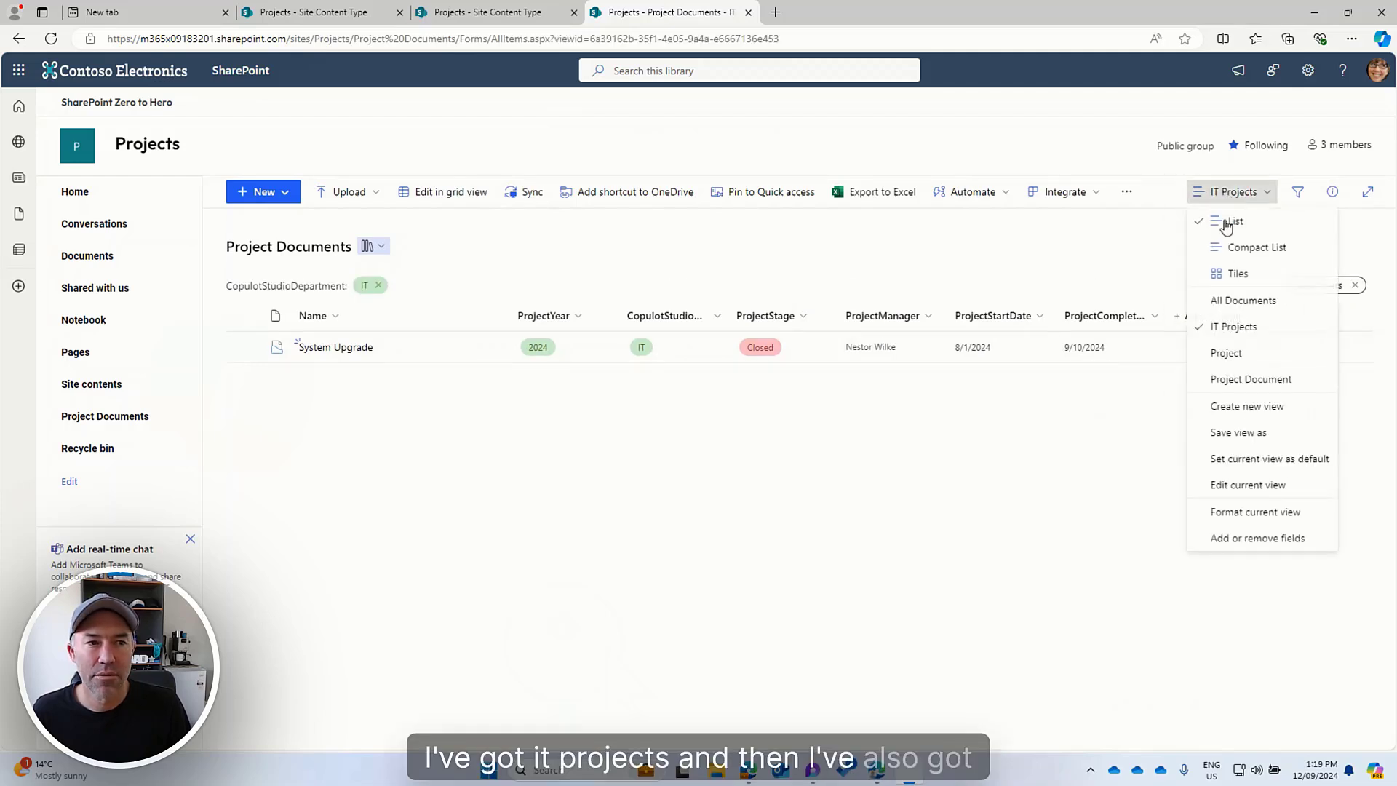
pyautogui.click(1229, 354)
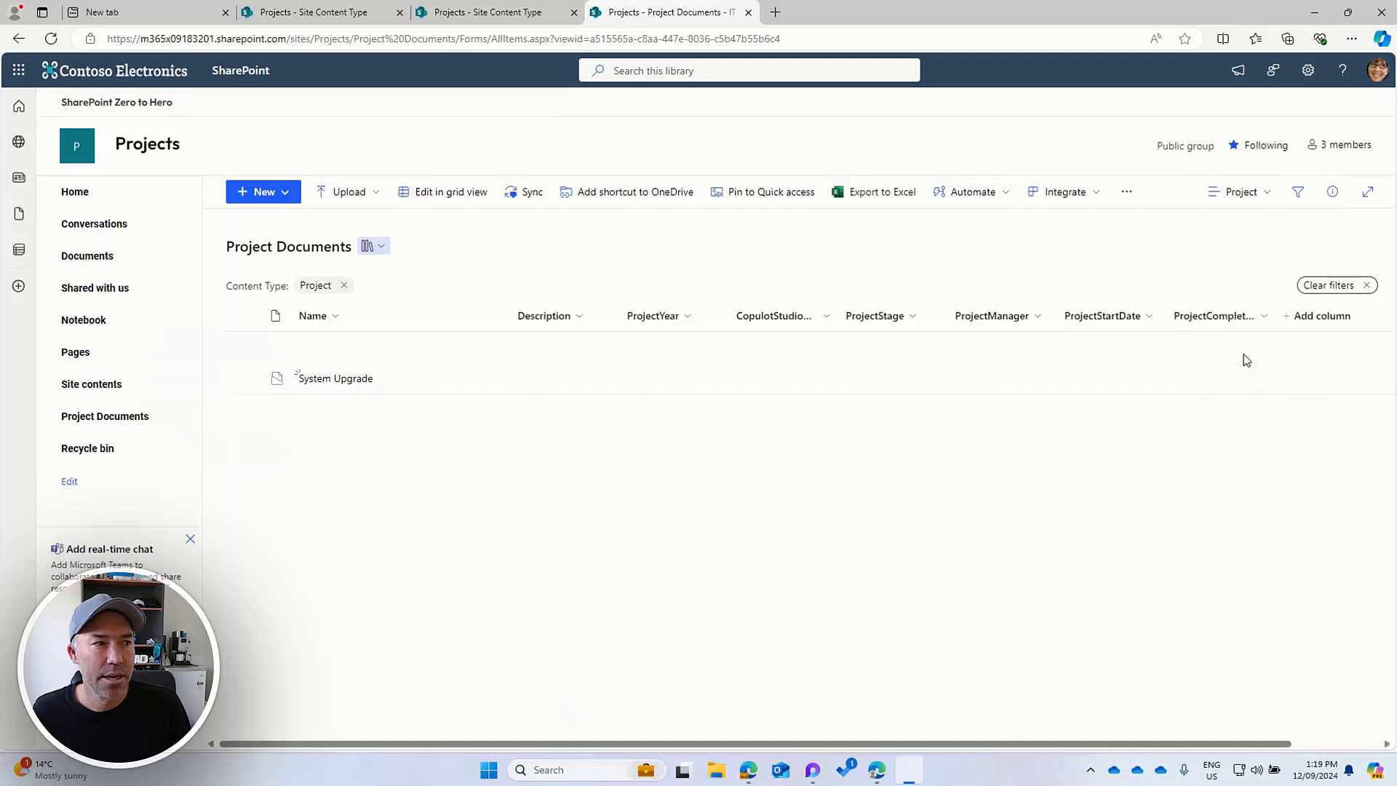
pyautogui.click(1237, 192)
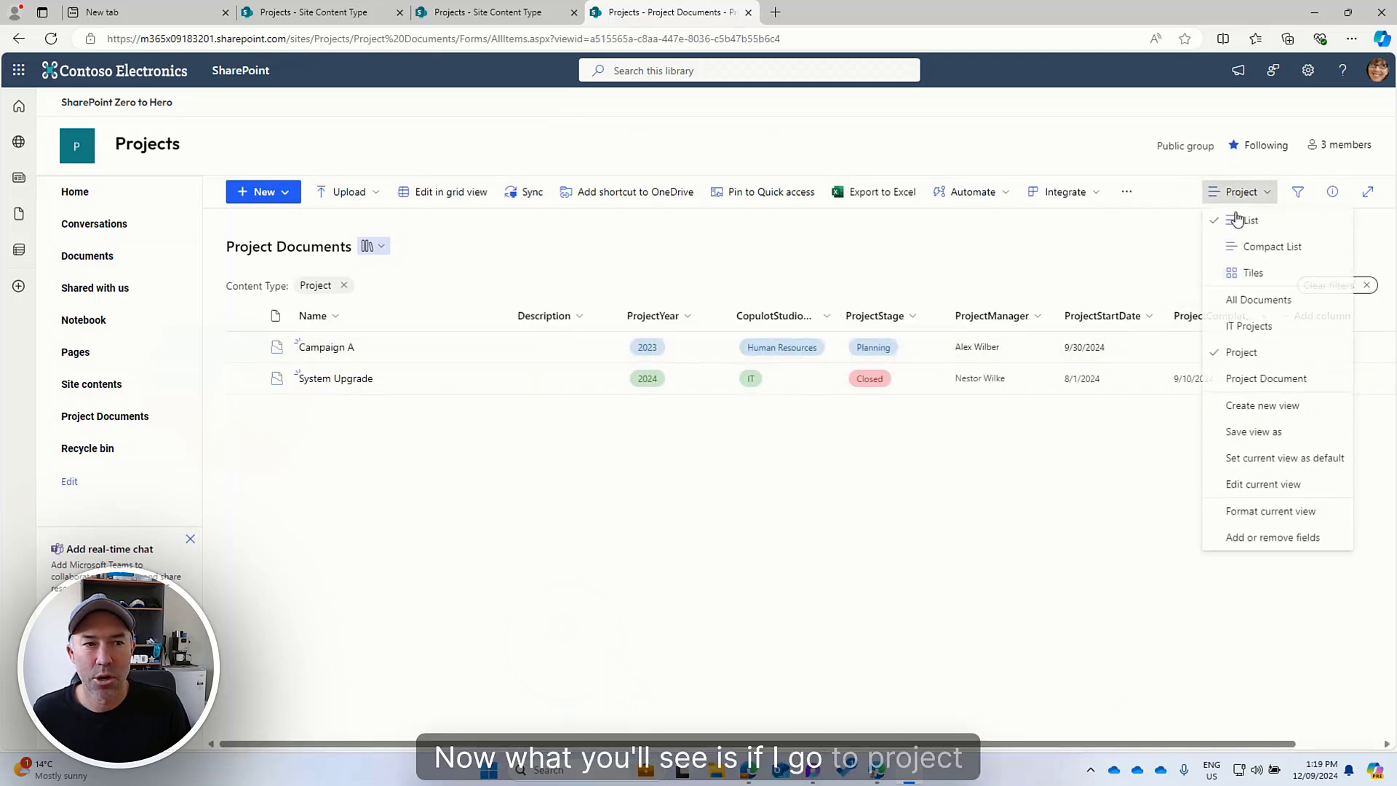
pyautogui.click(1242, 379)
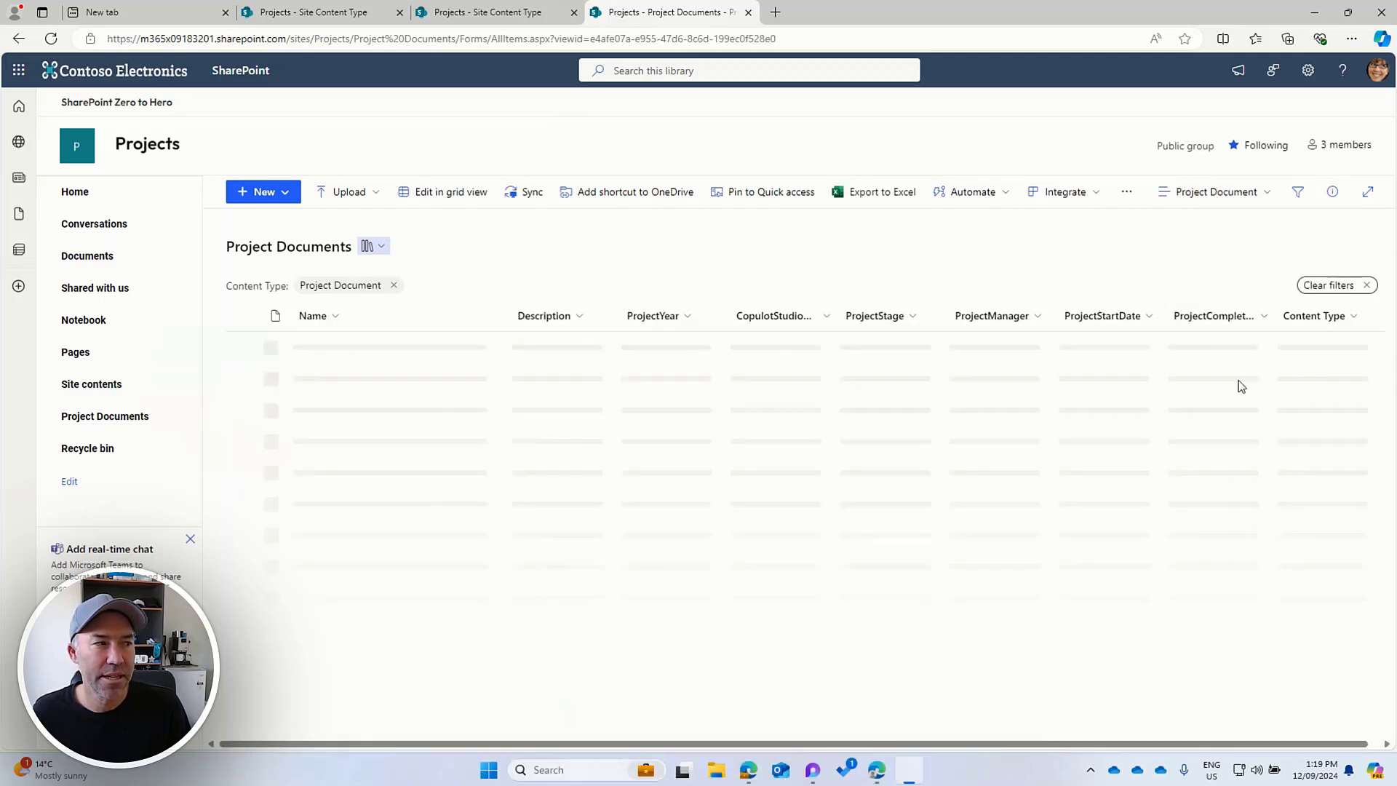
pyautogui.click(1246, 191)
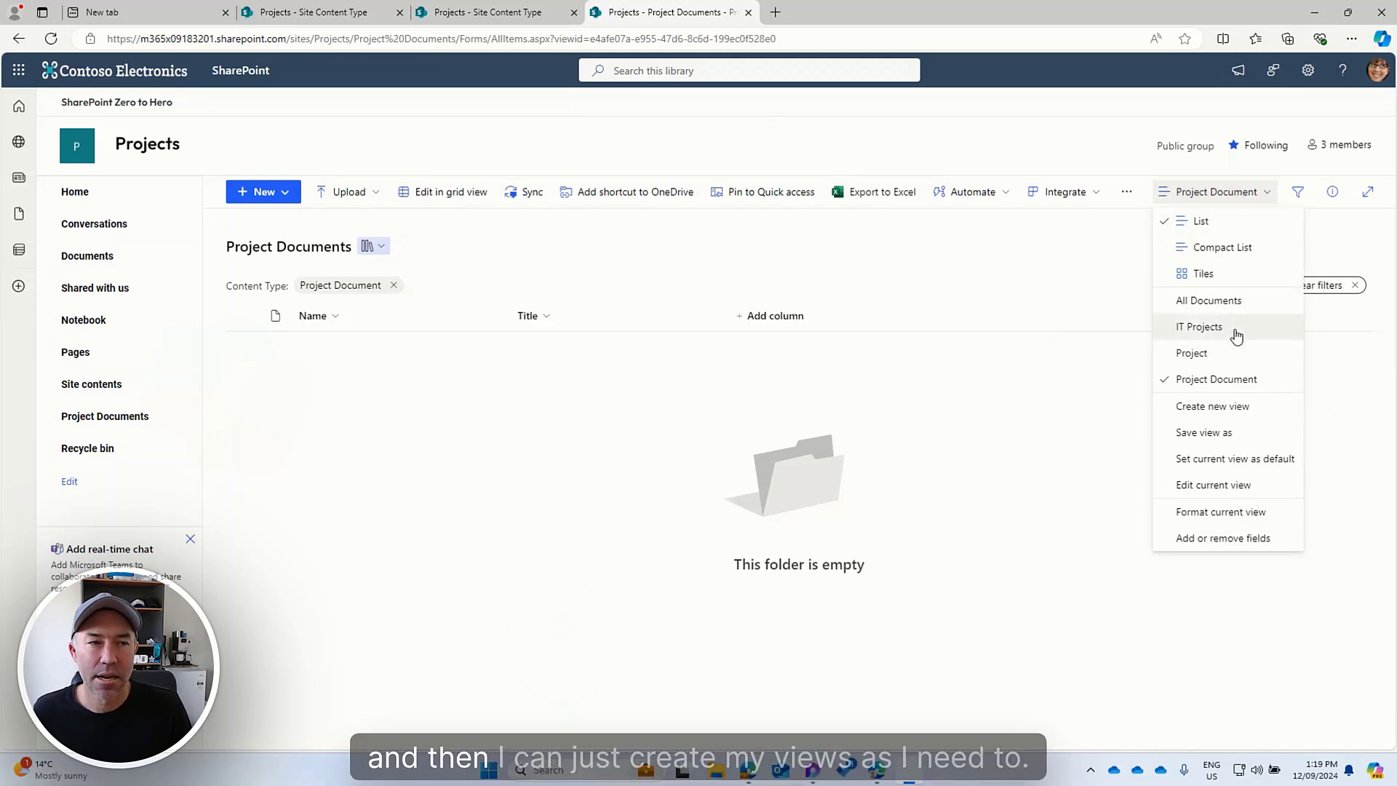
pyautogui.click(1238, 303)
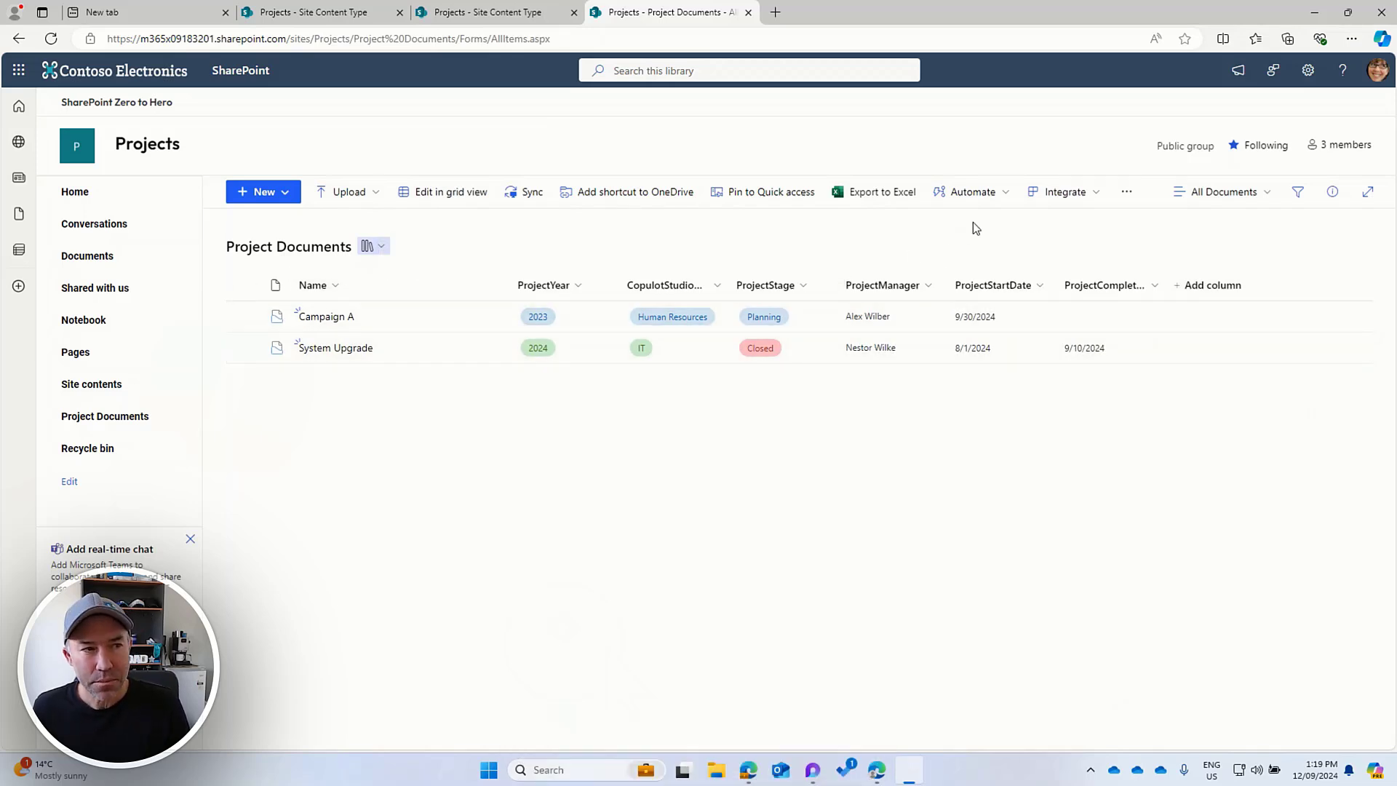
# - Look at the date columns offered for reminders and the rule options available for the library
pyautogui.click(991, 192)
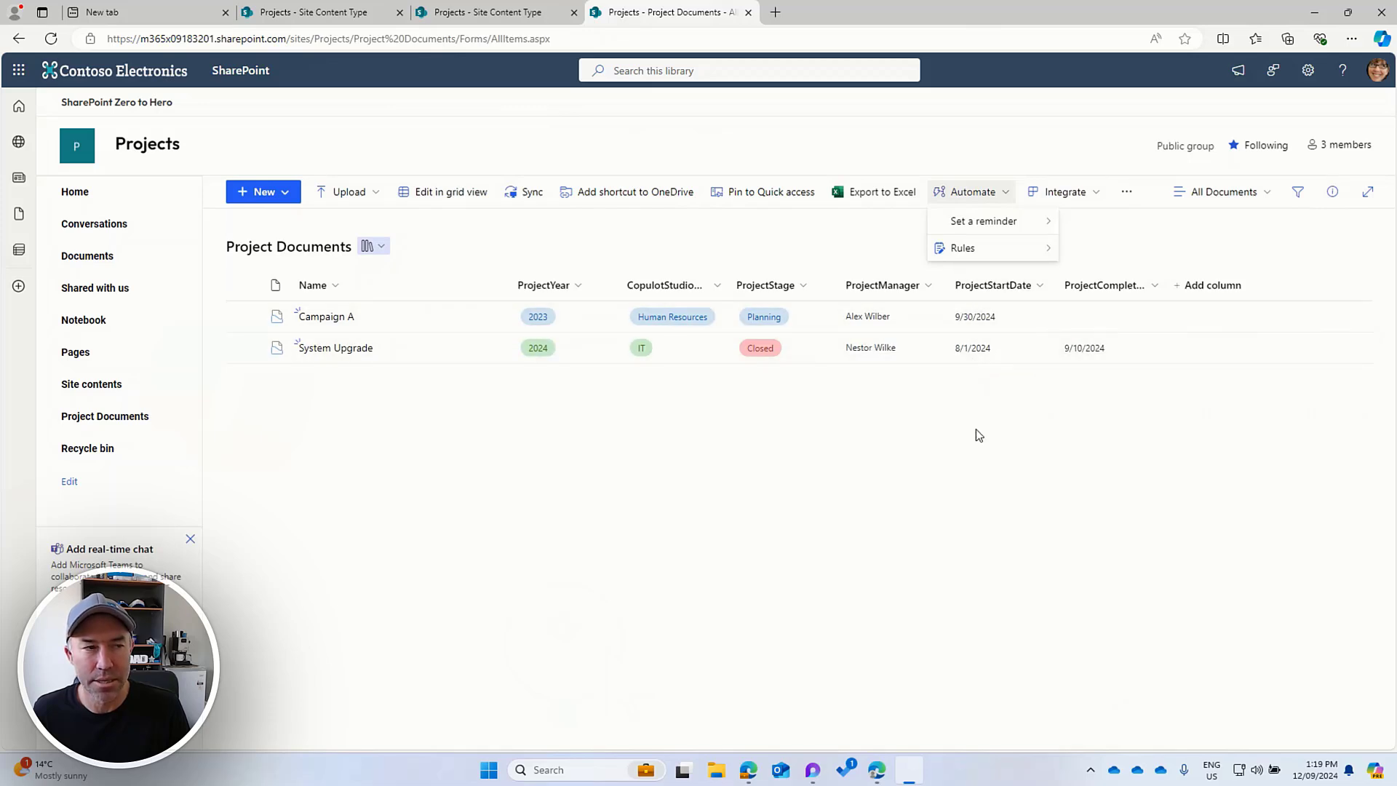
pyautogui.moveTo(975, 221)
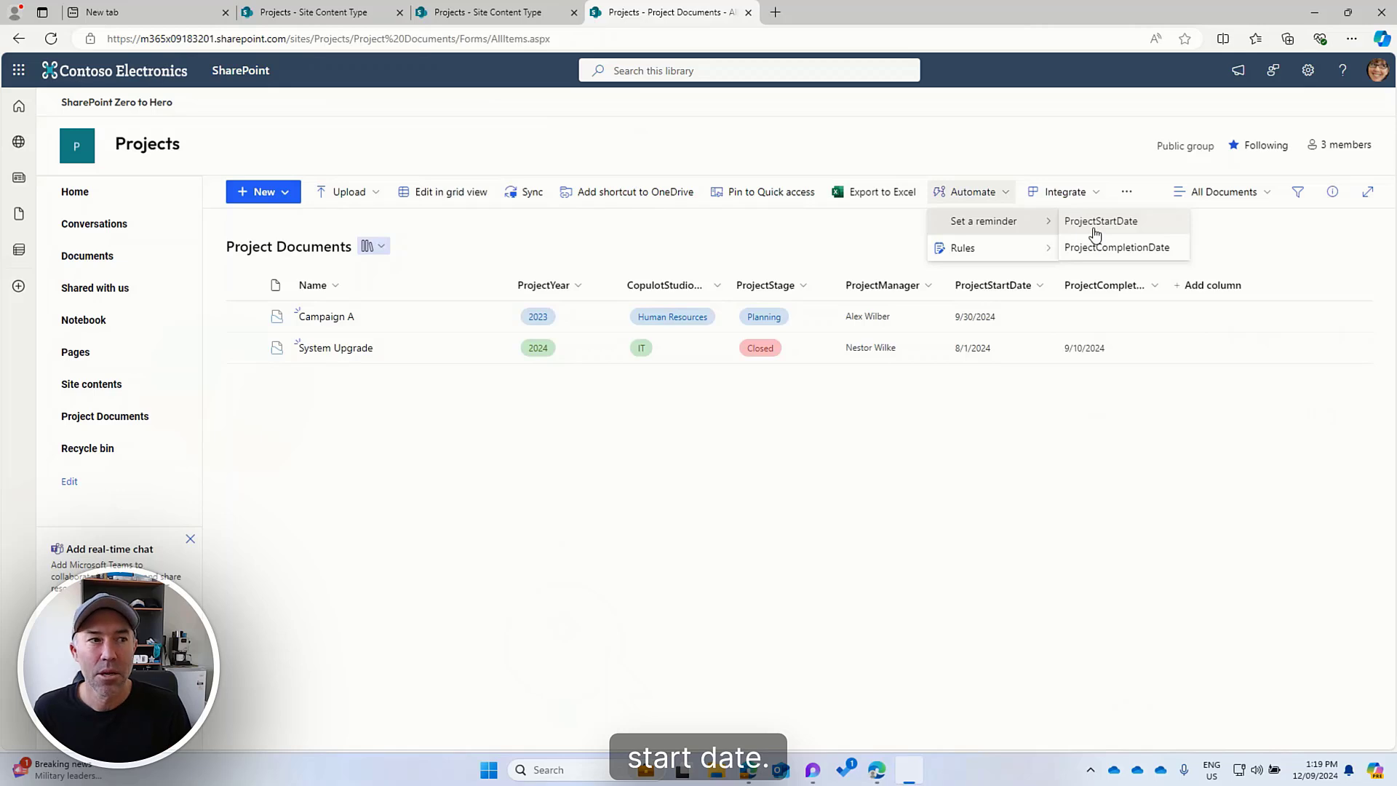
pyautogui.moveTo(996, 260)
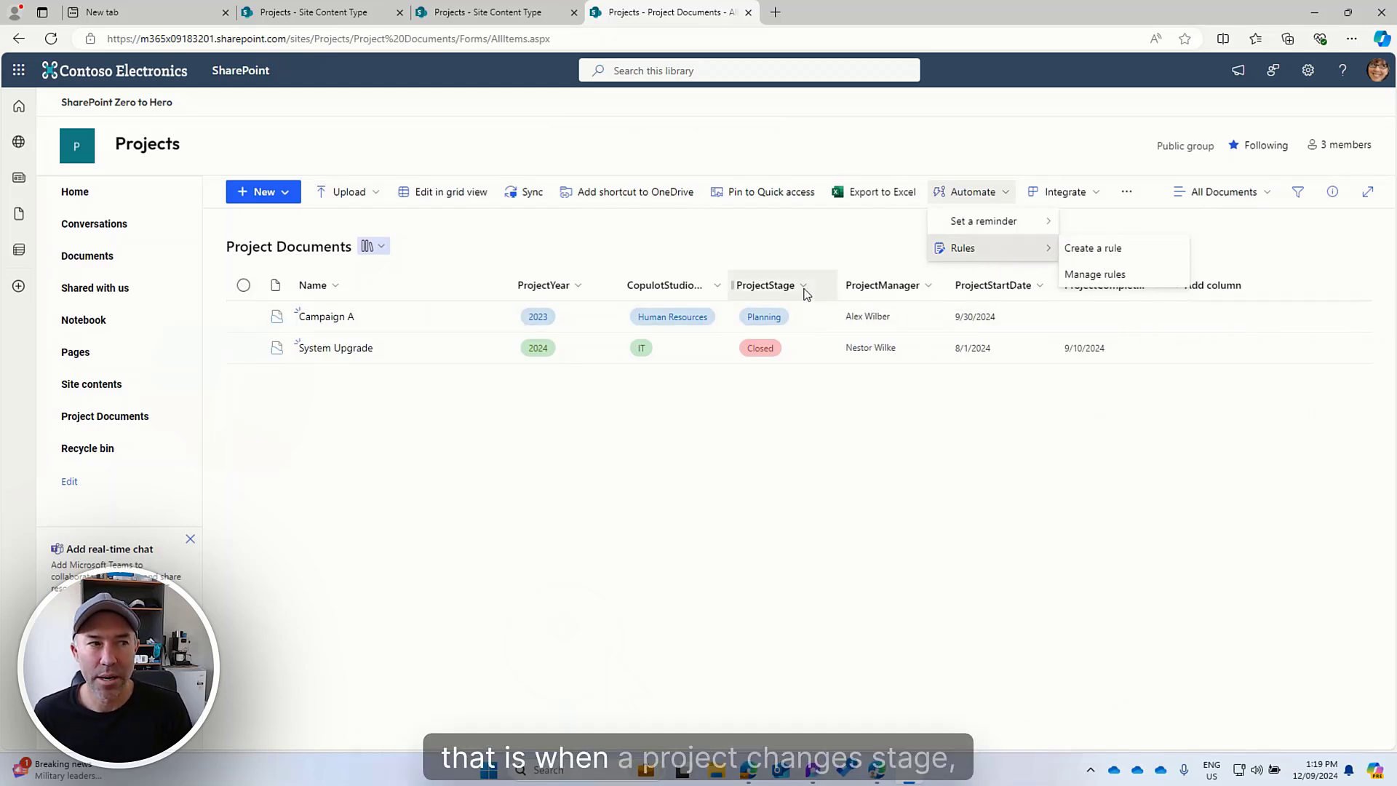
pyautogui.click(765, 256)
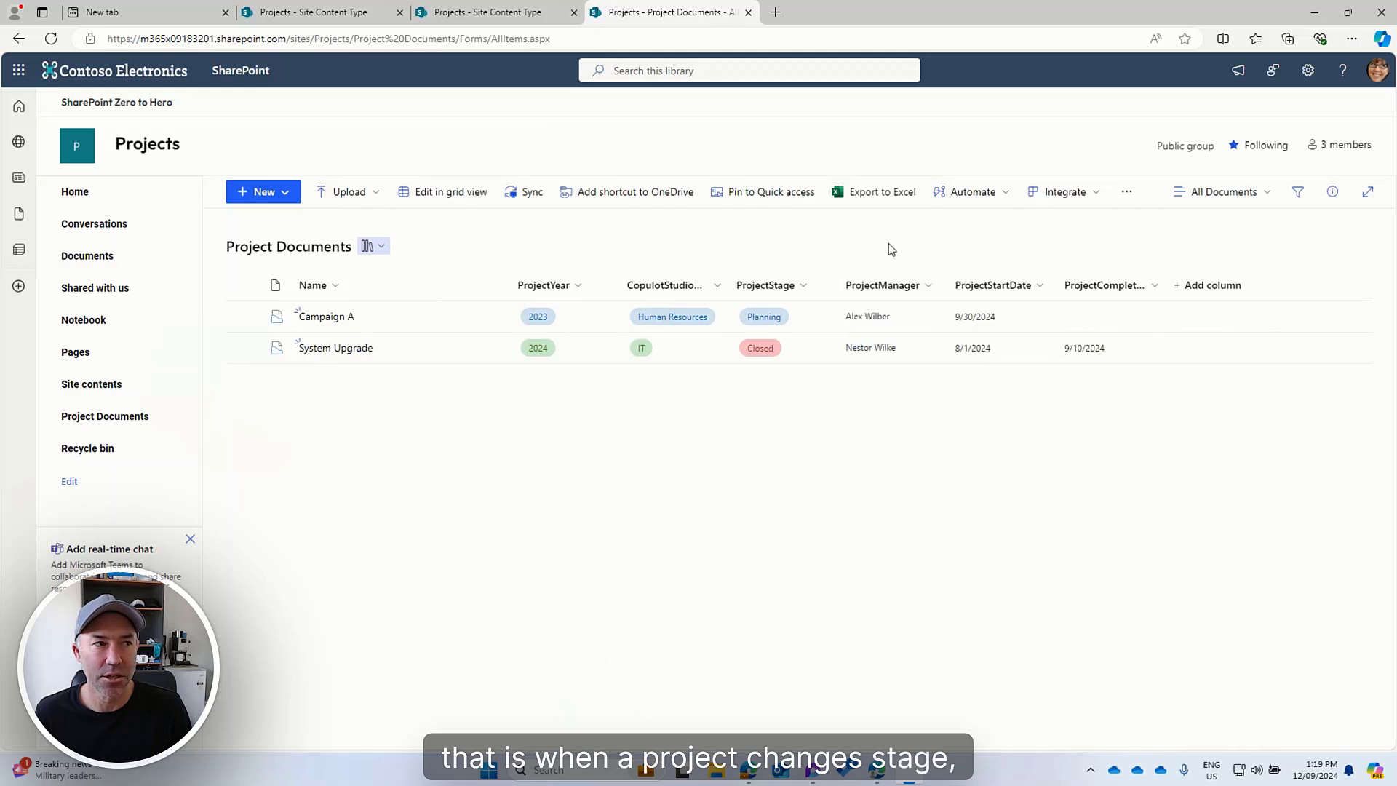
# - Start a library rule for column data changes that triggers when ProjectStage changes to Closed
pyautogui.click(979, 194)
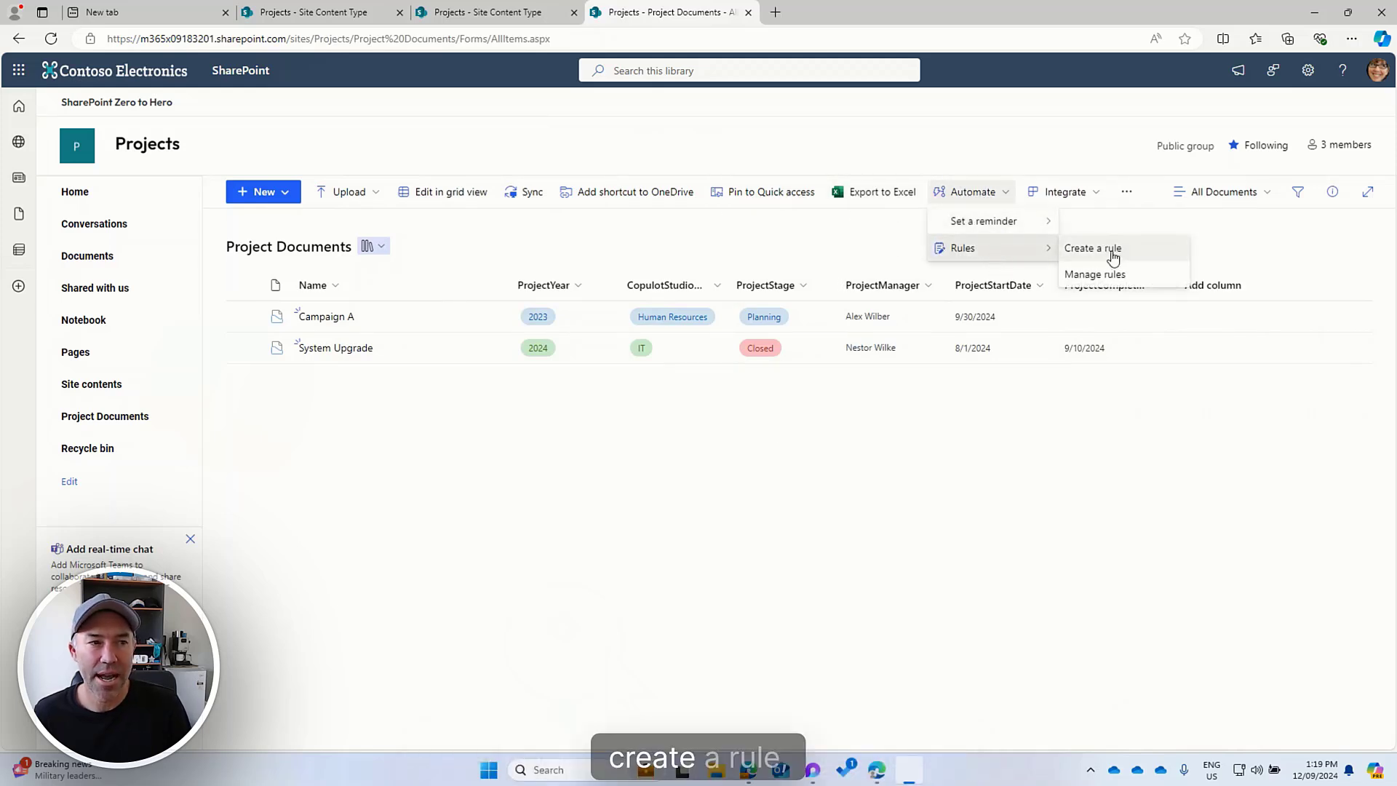
pyautogui.click(1111, 258)
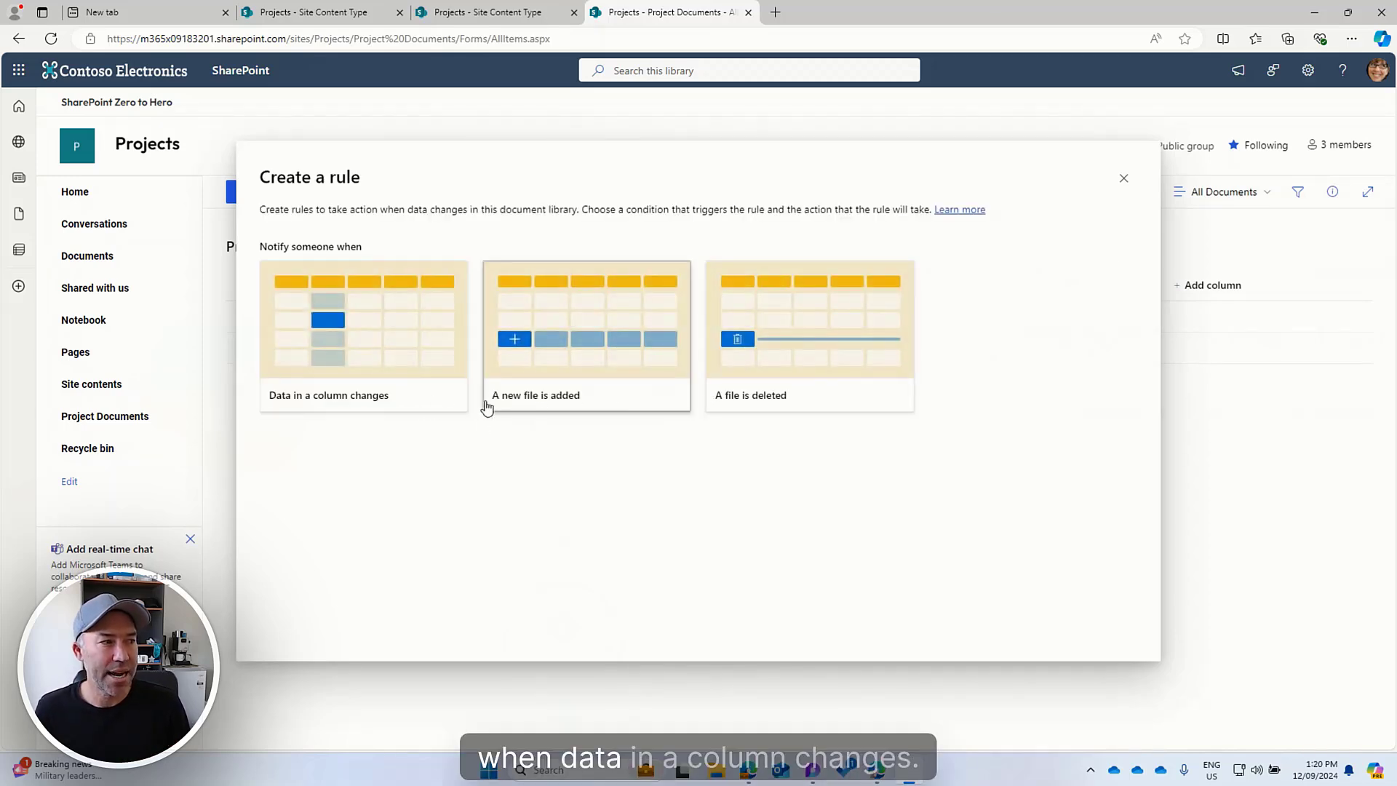
pyautogui.click(368, 402)
pyautogui.click(585, 399)
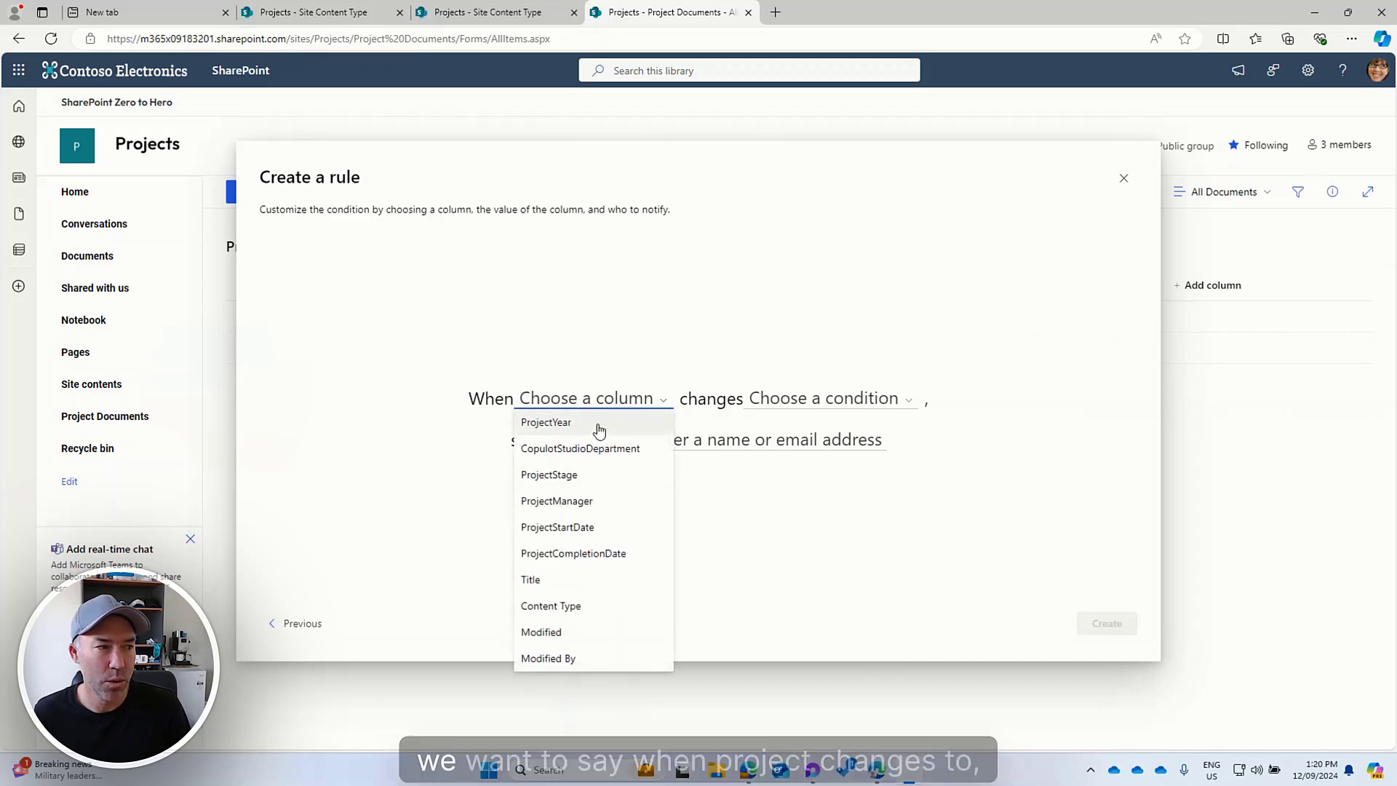
pyautogui.click(579, 475)
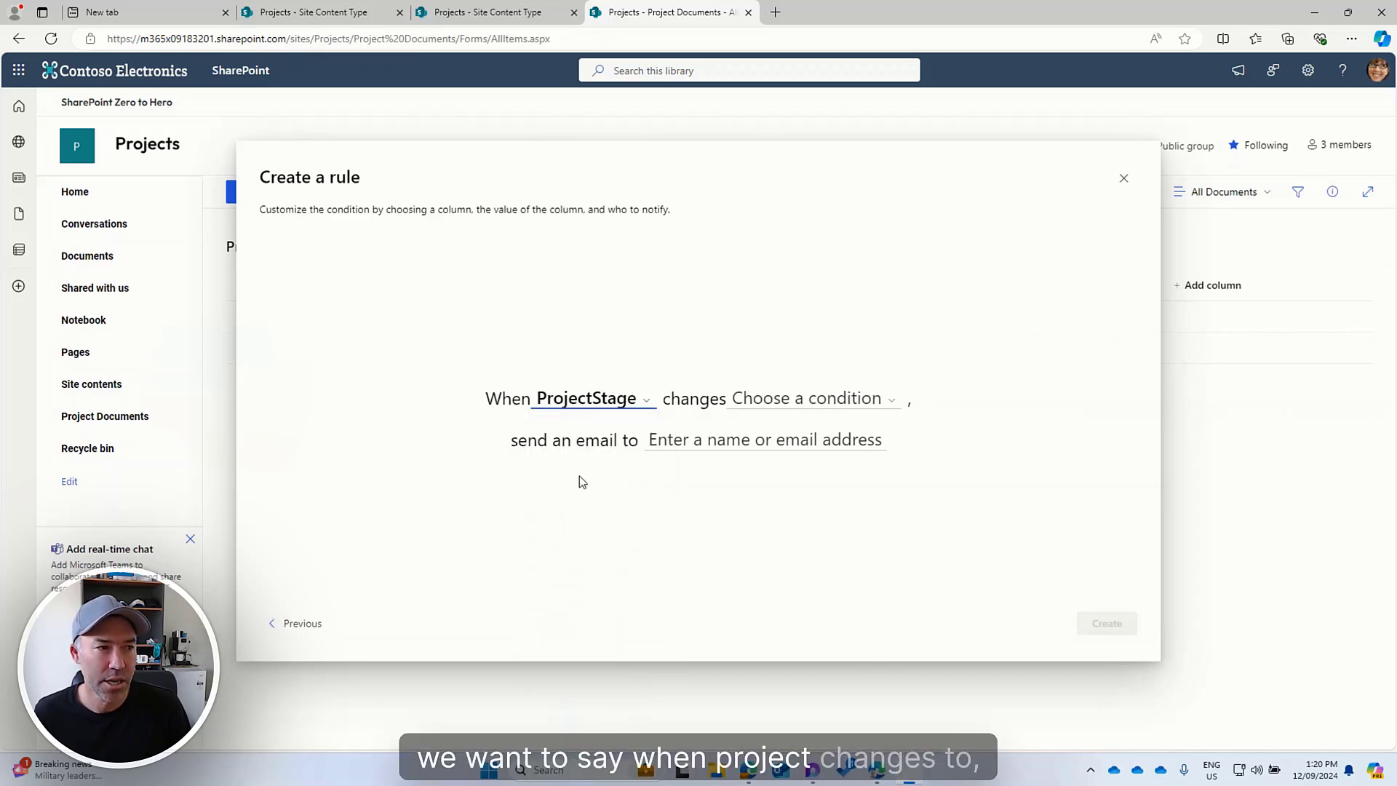
pyautogui.click(800, 400)
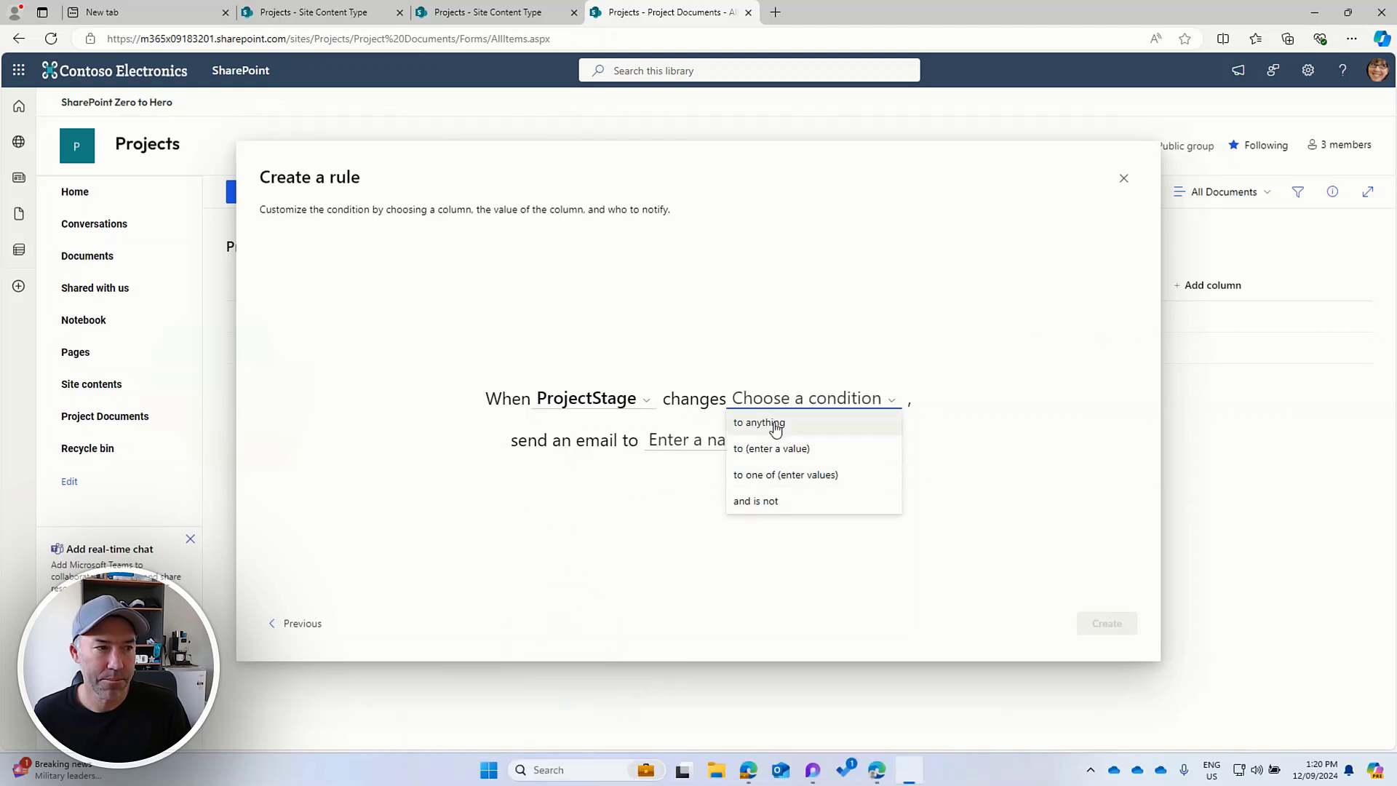
pyautogui.click(783, 453)
pyautogui.click(830, 399)
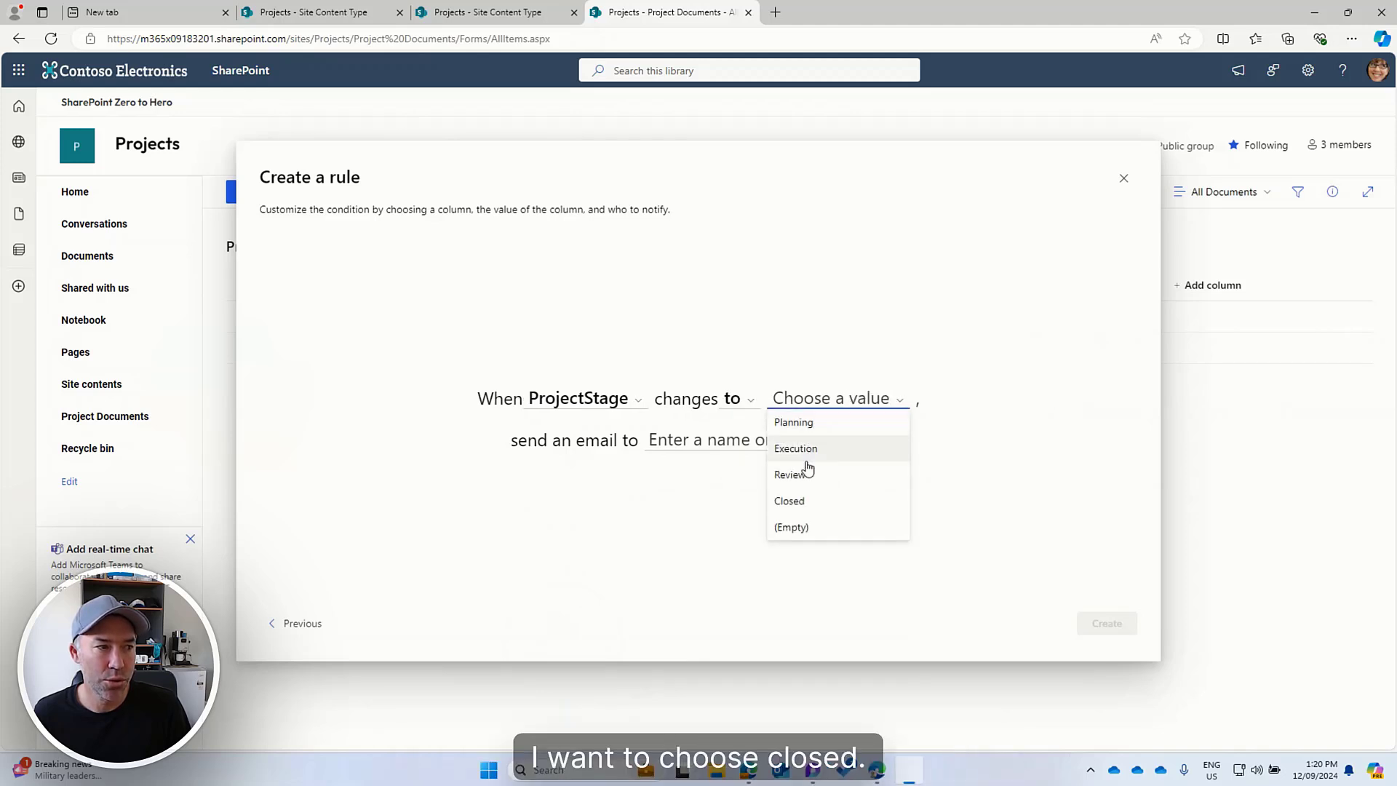
pyautogui.click(798, 499)
# - Set ProjectManager as the rule's email recipient, create the rule and close the rules overview
pyautogui.click(691, 440)
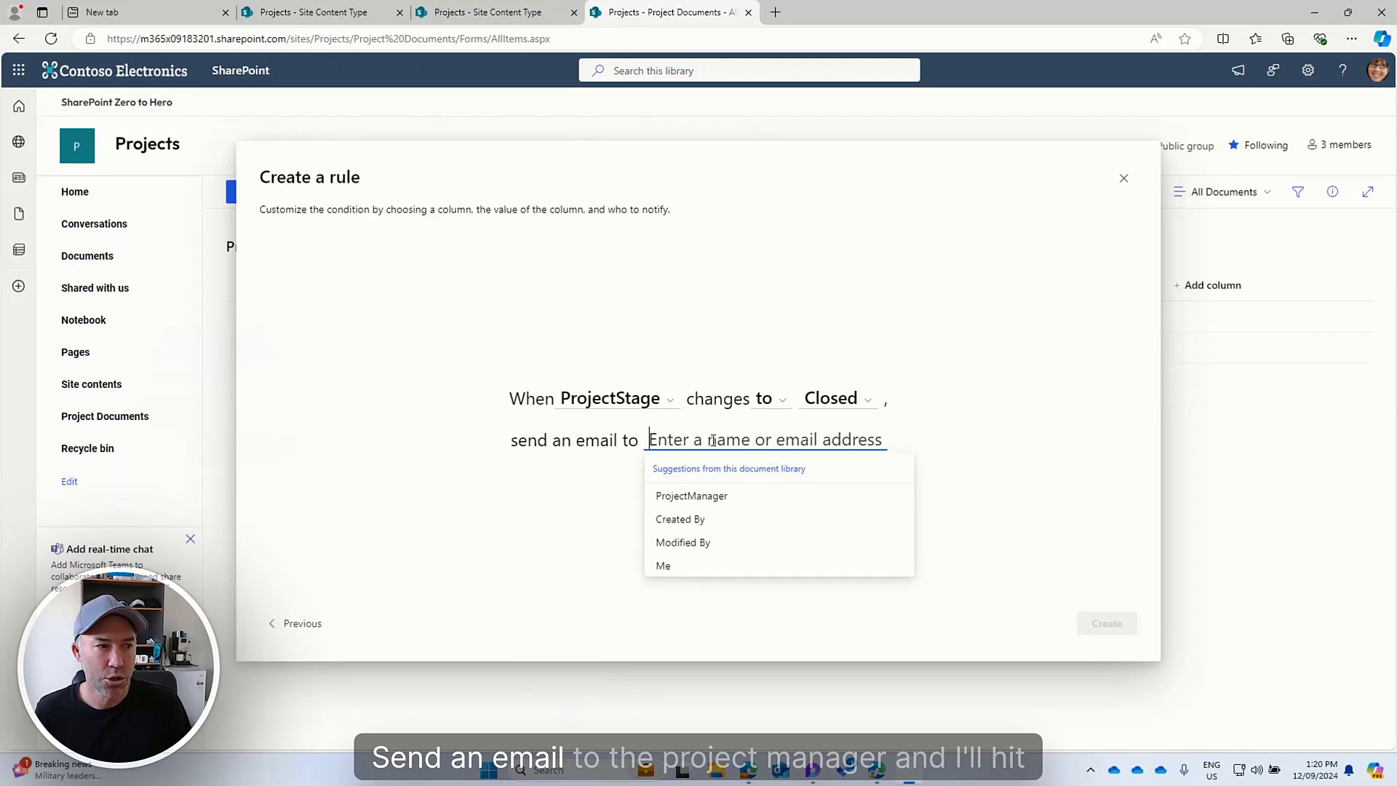
pyautogui.click(700, 496)
pyautogui.click(1106, 624)
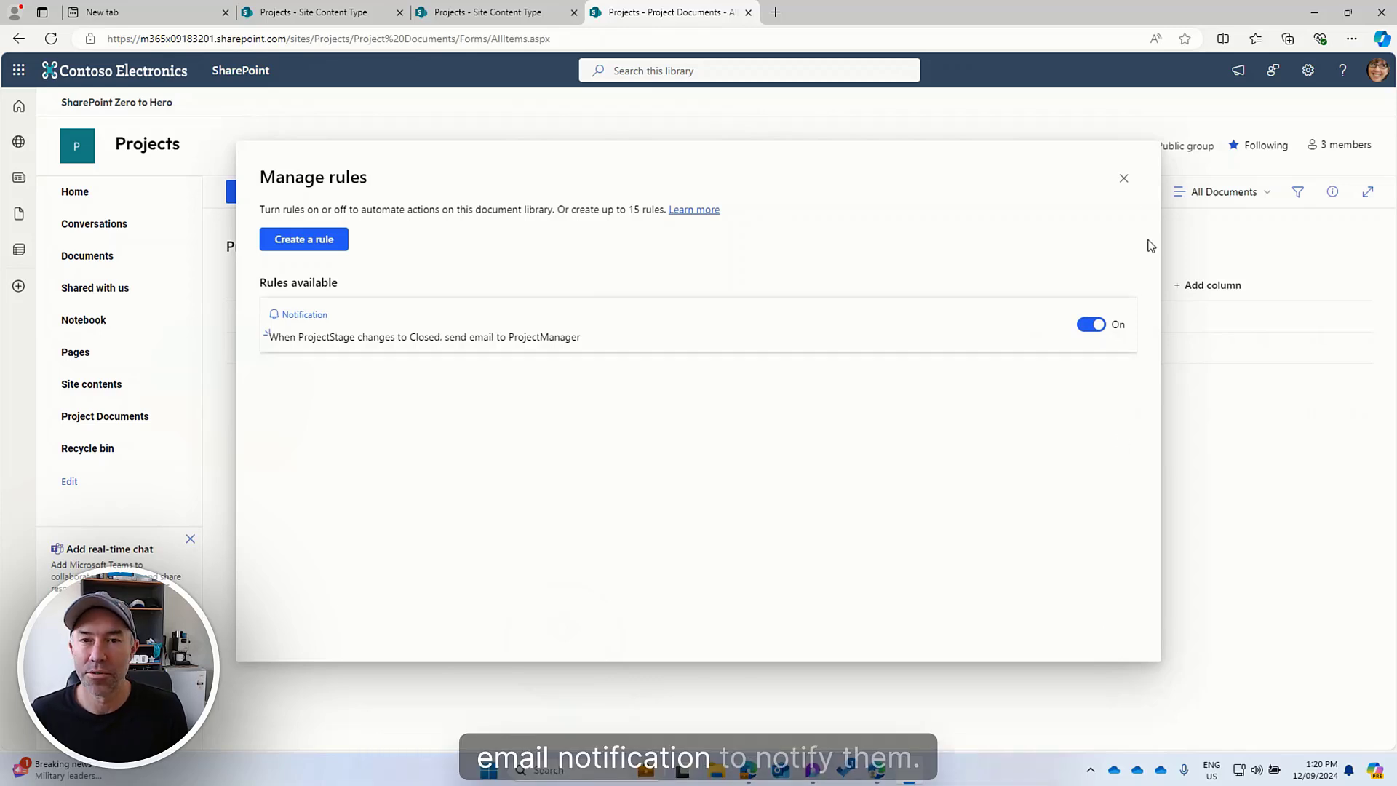
pyautogui.click(1124, 180)
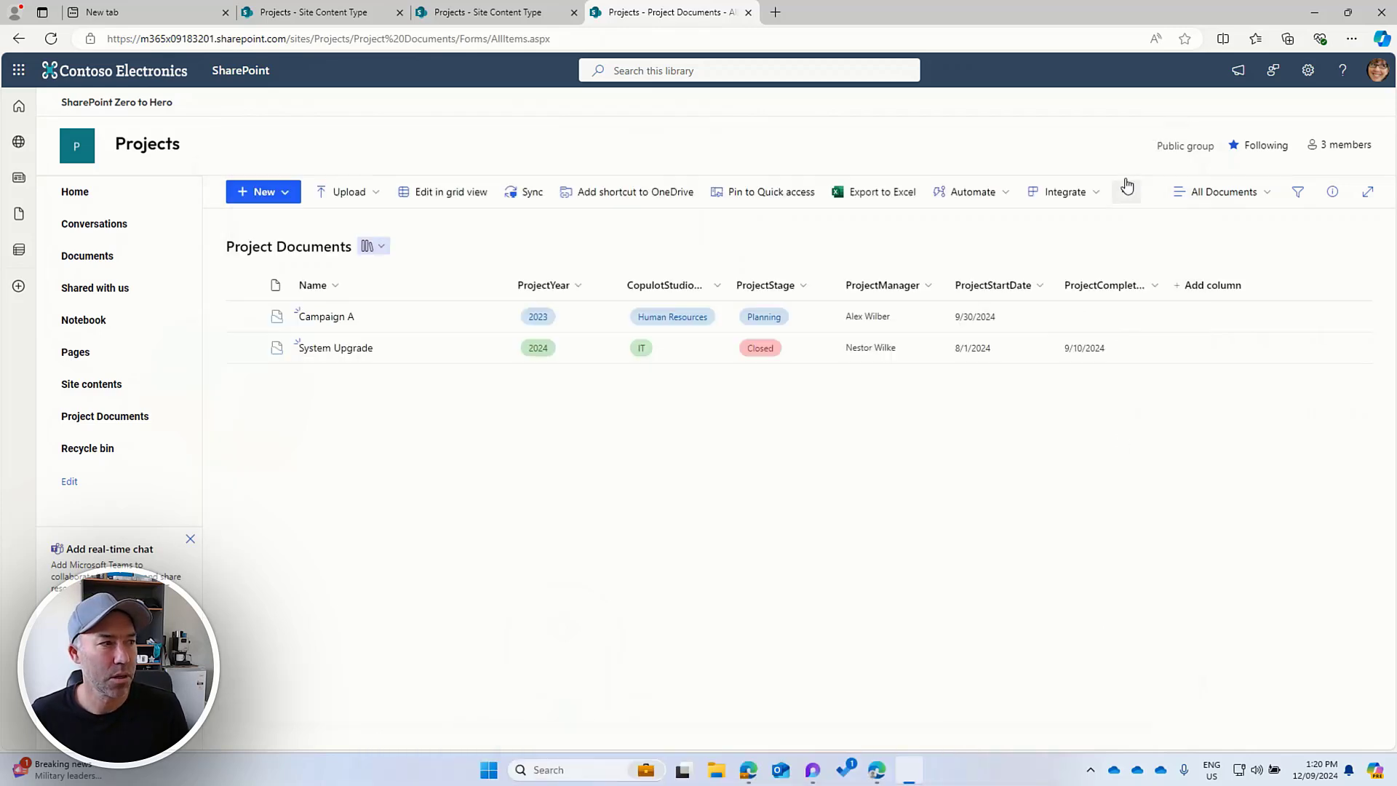